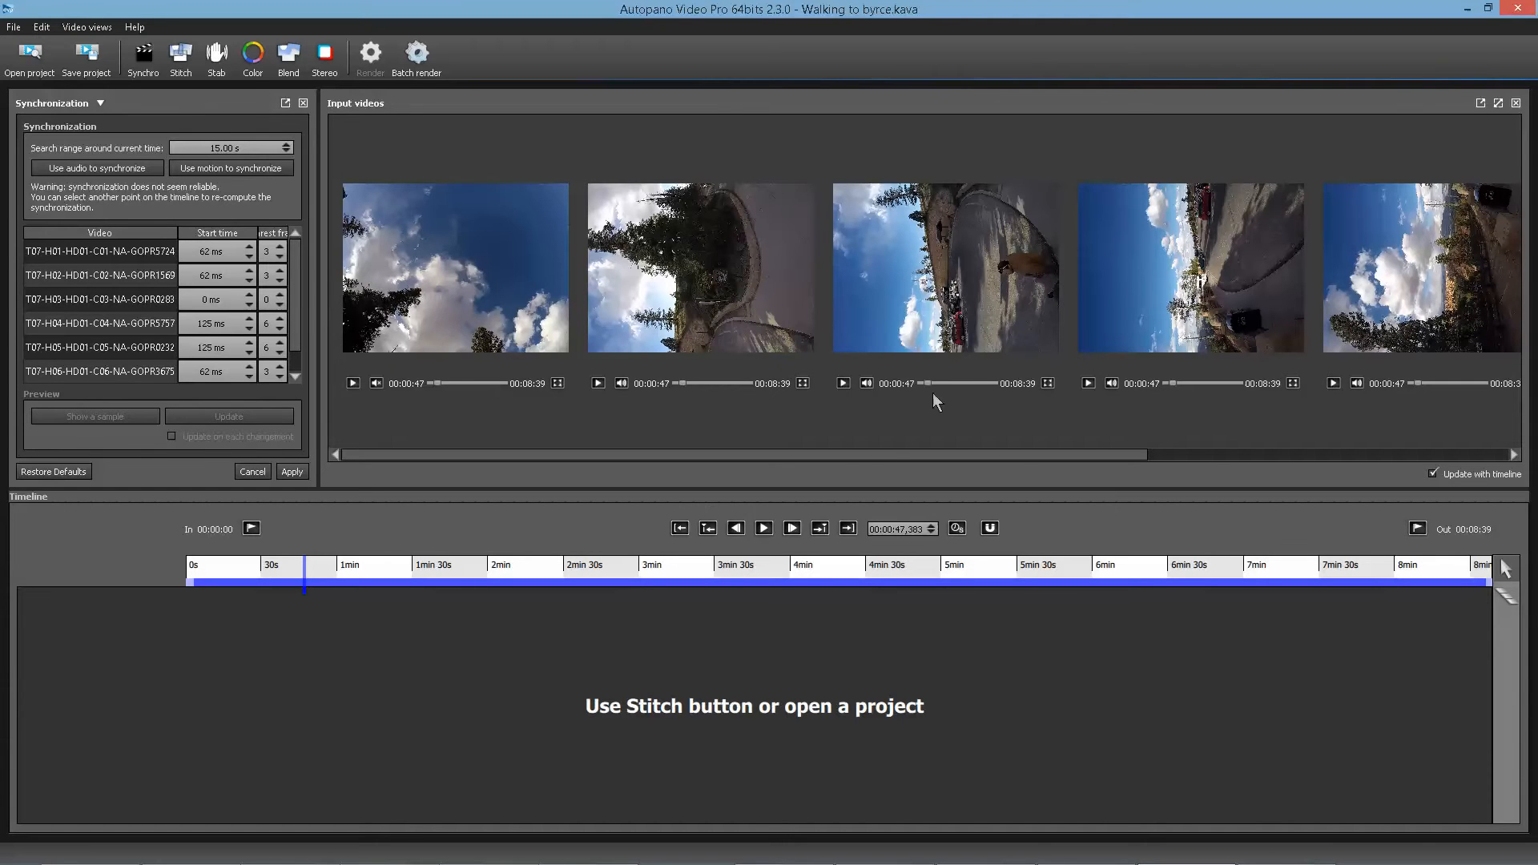
- Stitch the input videos at the current position using the GoPro Hero 3+/4 lens preset
mouse_move(857, 455)
mouse_down()
mouse_move(1331, 456)
mouse_move(773, 454)
mouse_up()
click(192, 68)
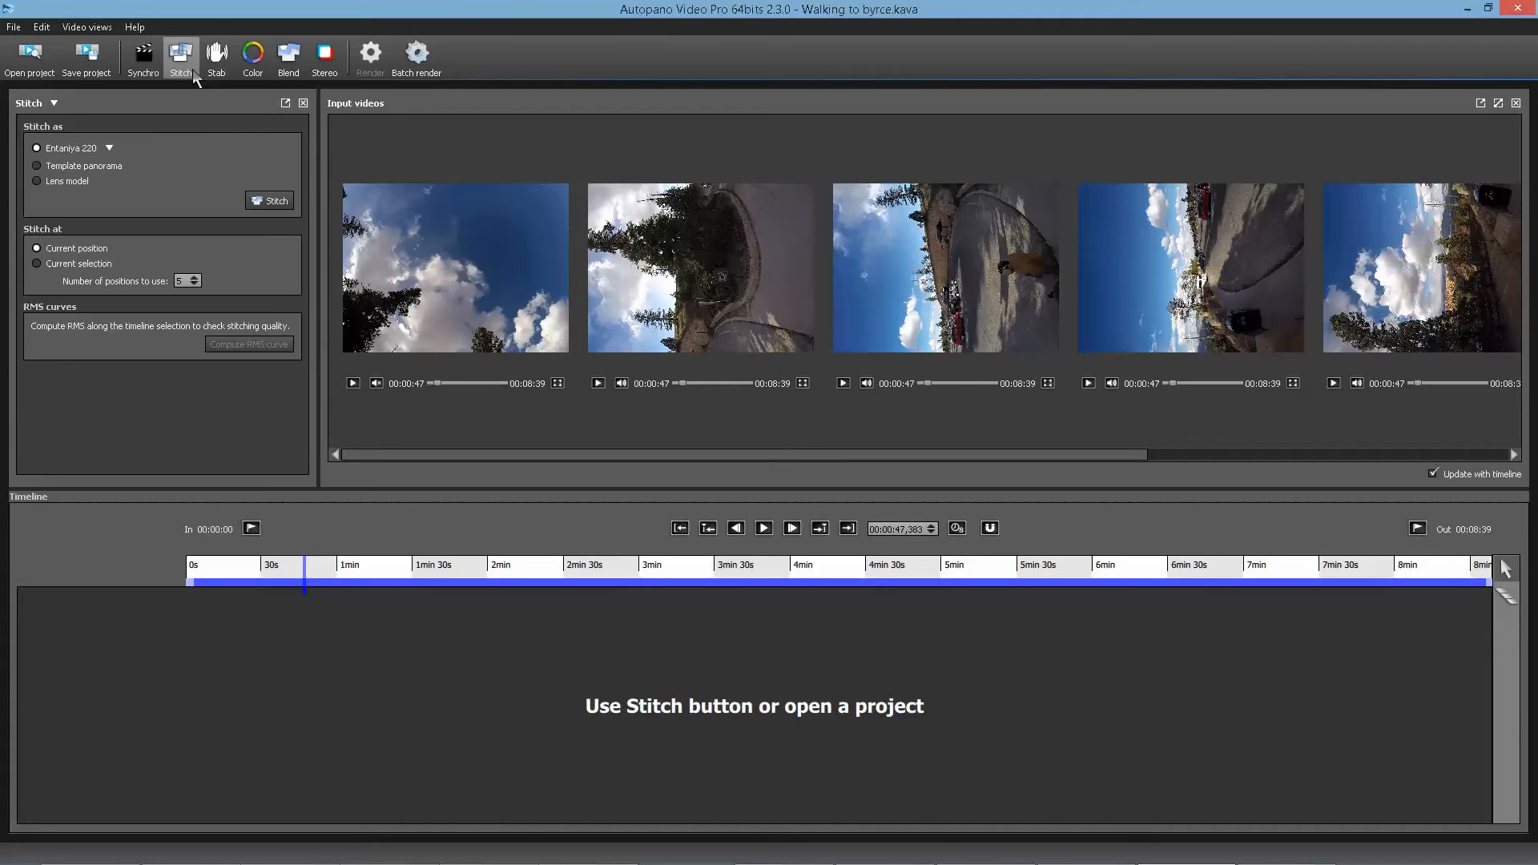
click(110, 149)
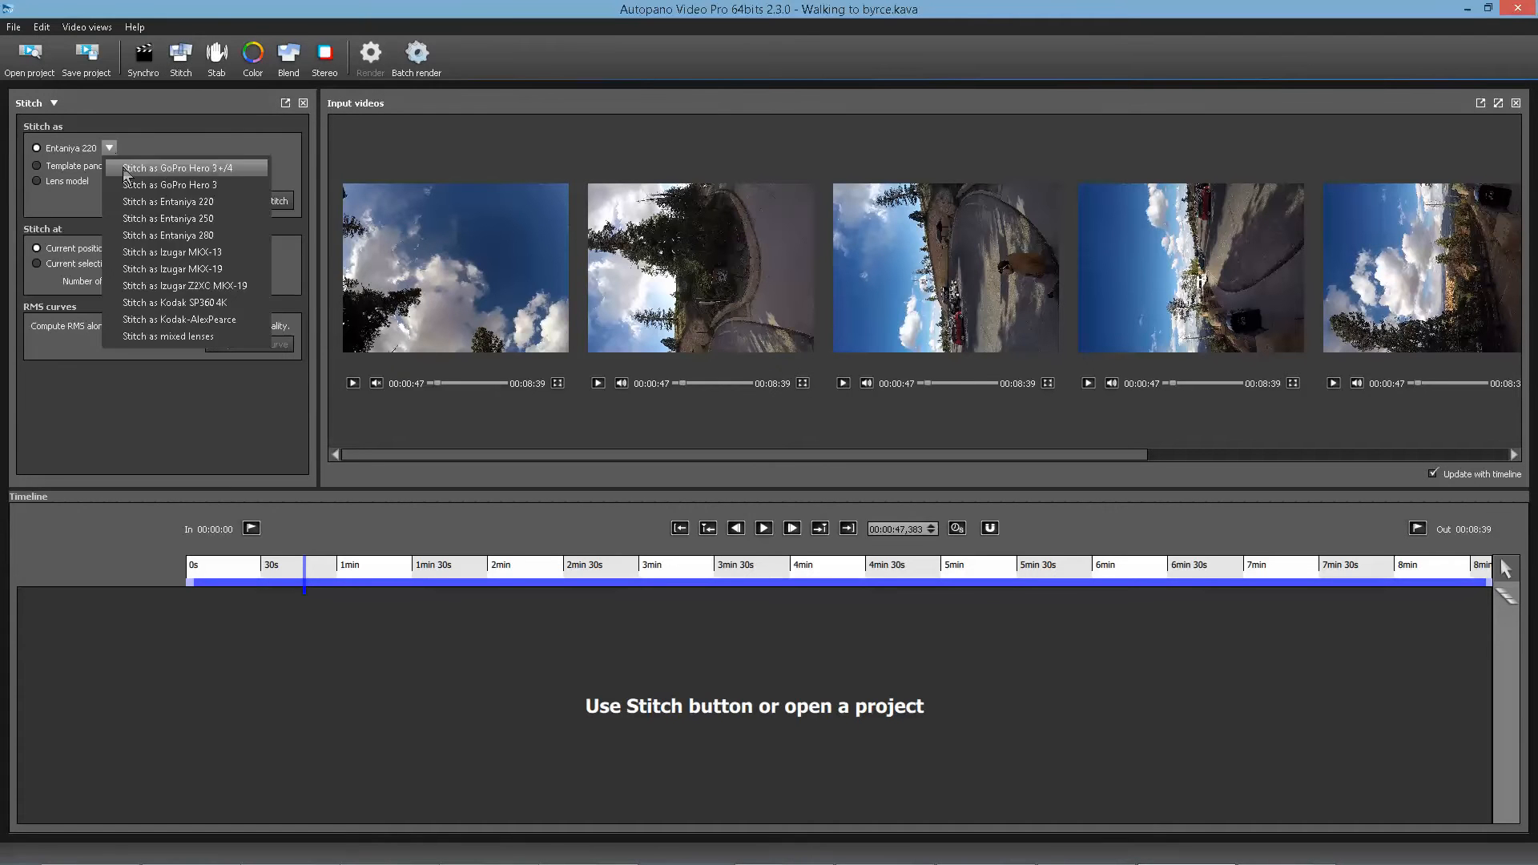
click(146, 170)
click(271, 201)
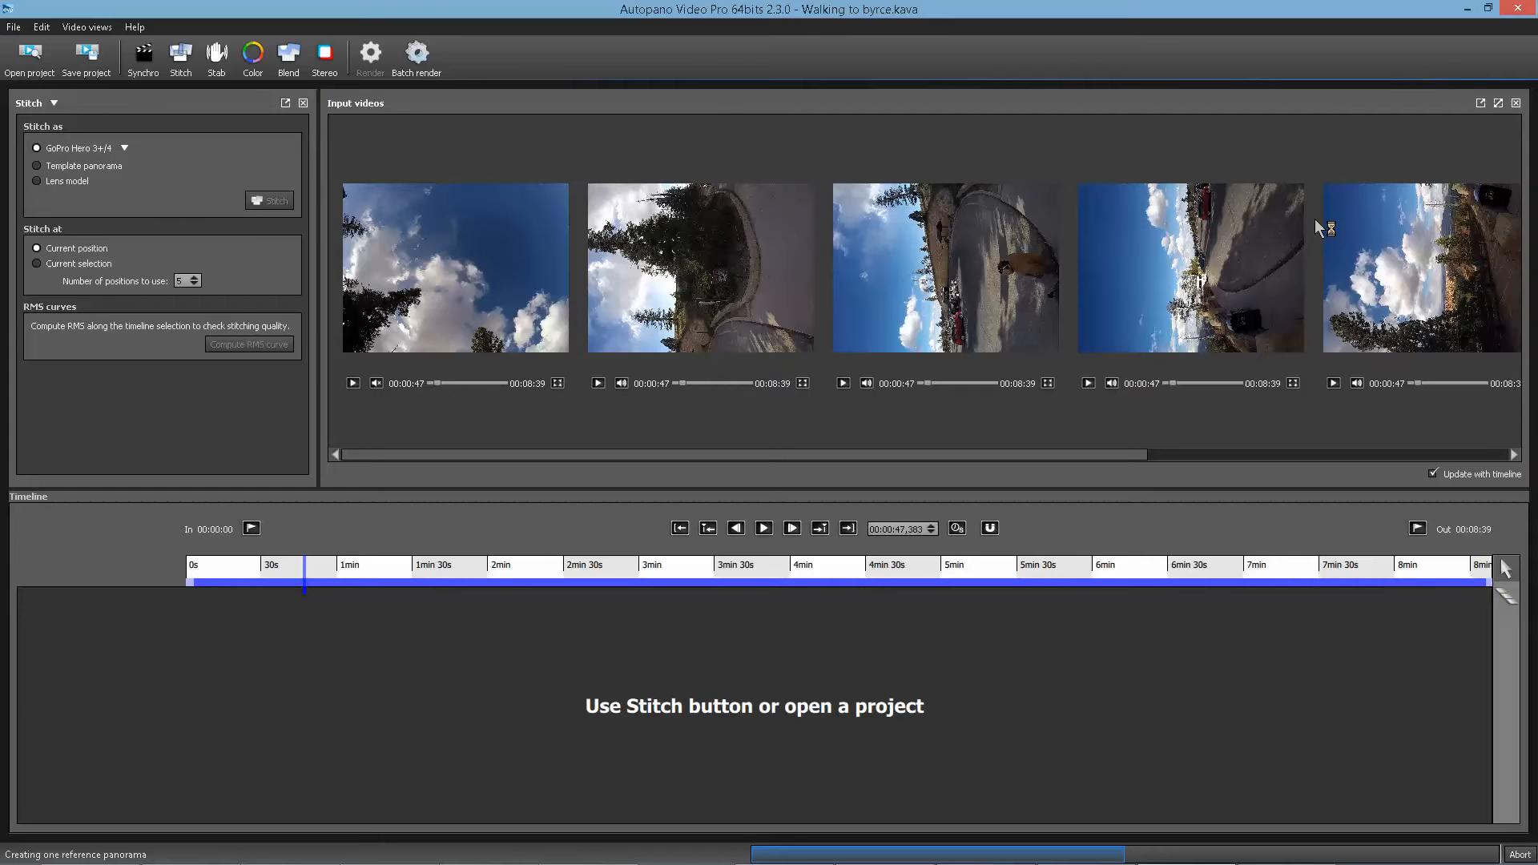
- Find and launch Kolor Autopano Giga 4.2 while the reference panorama is being created
key(super)
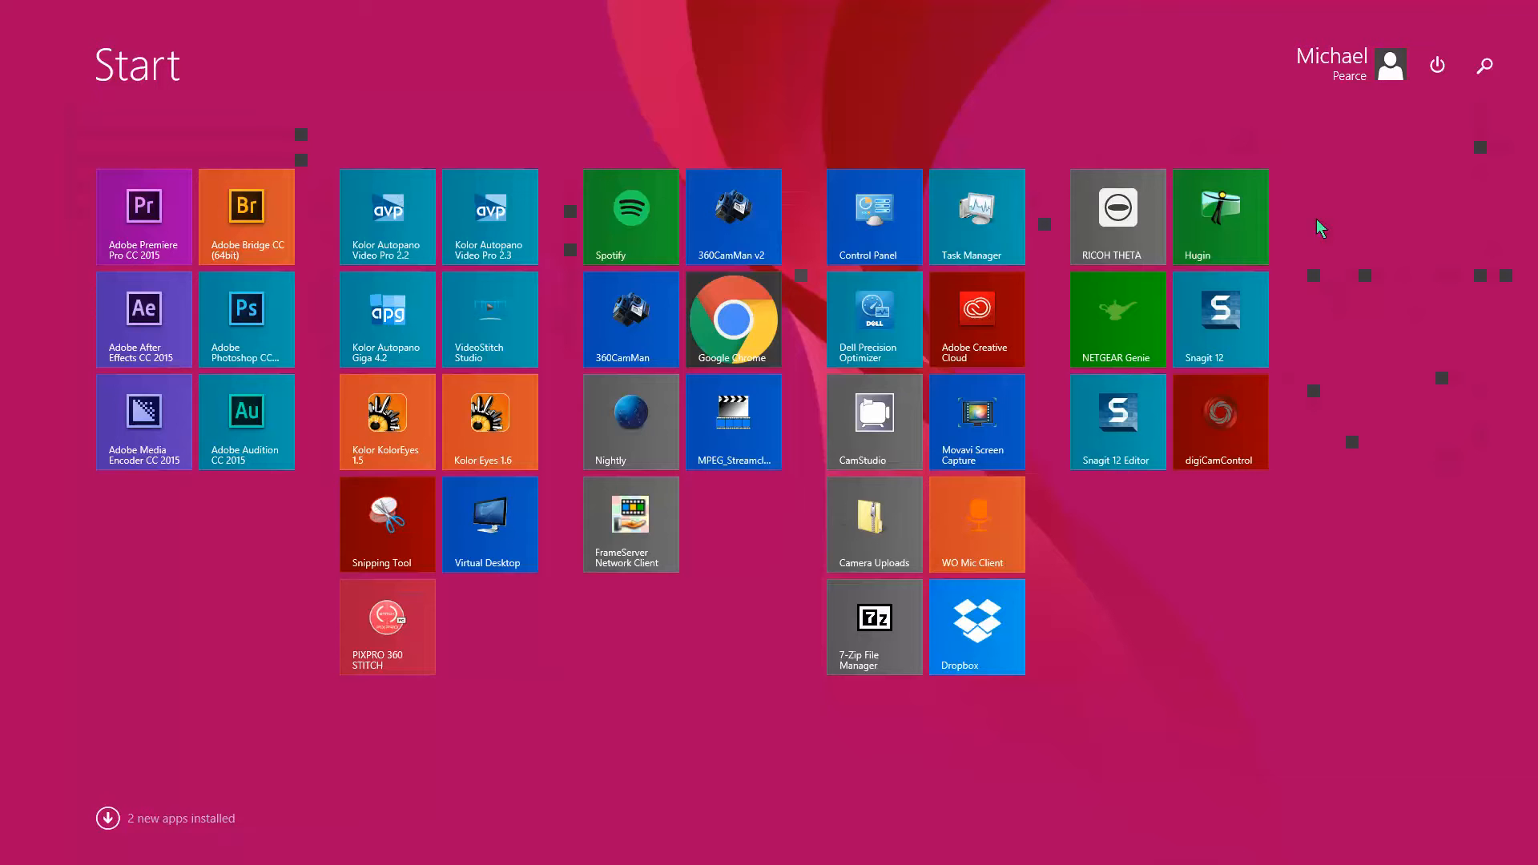
text(giga 4.2)
click(1378, 154)
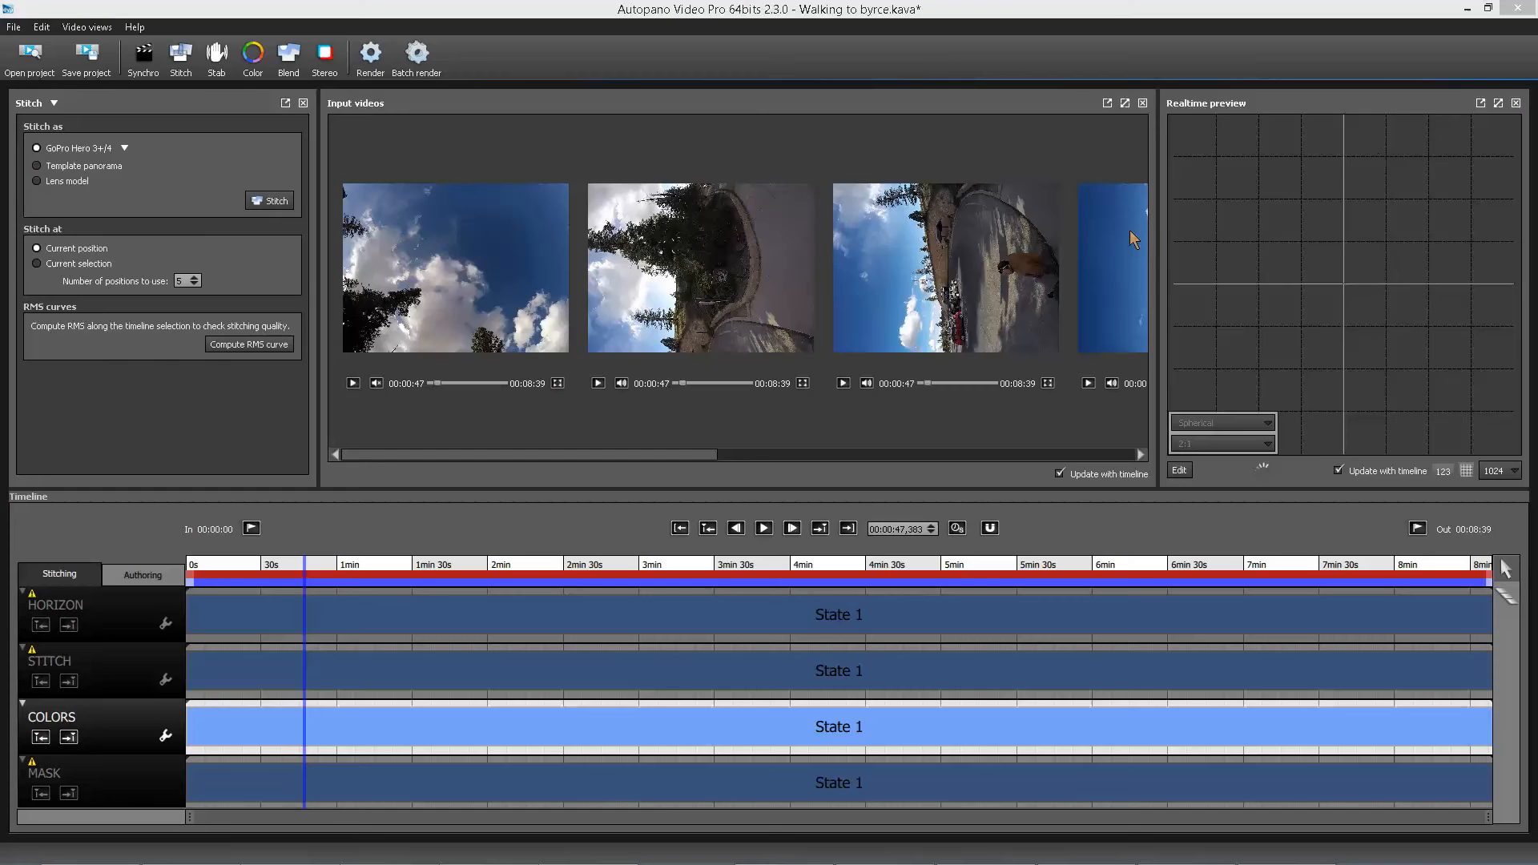
- Close the Input videos view and open the stitched panorama for editing in Autopano Giga
click(1144, 103)
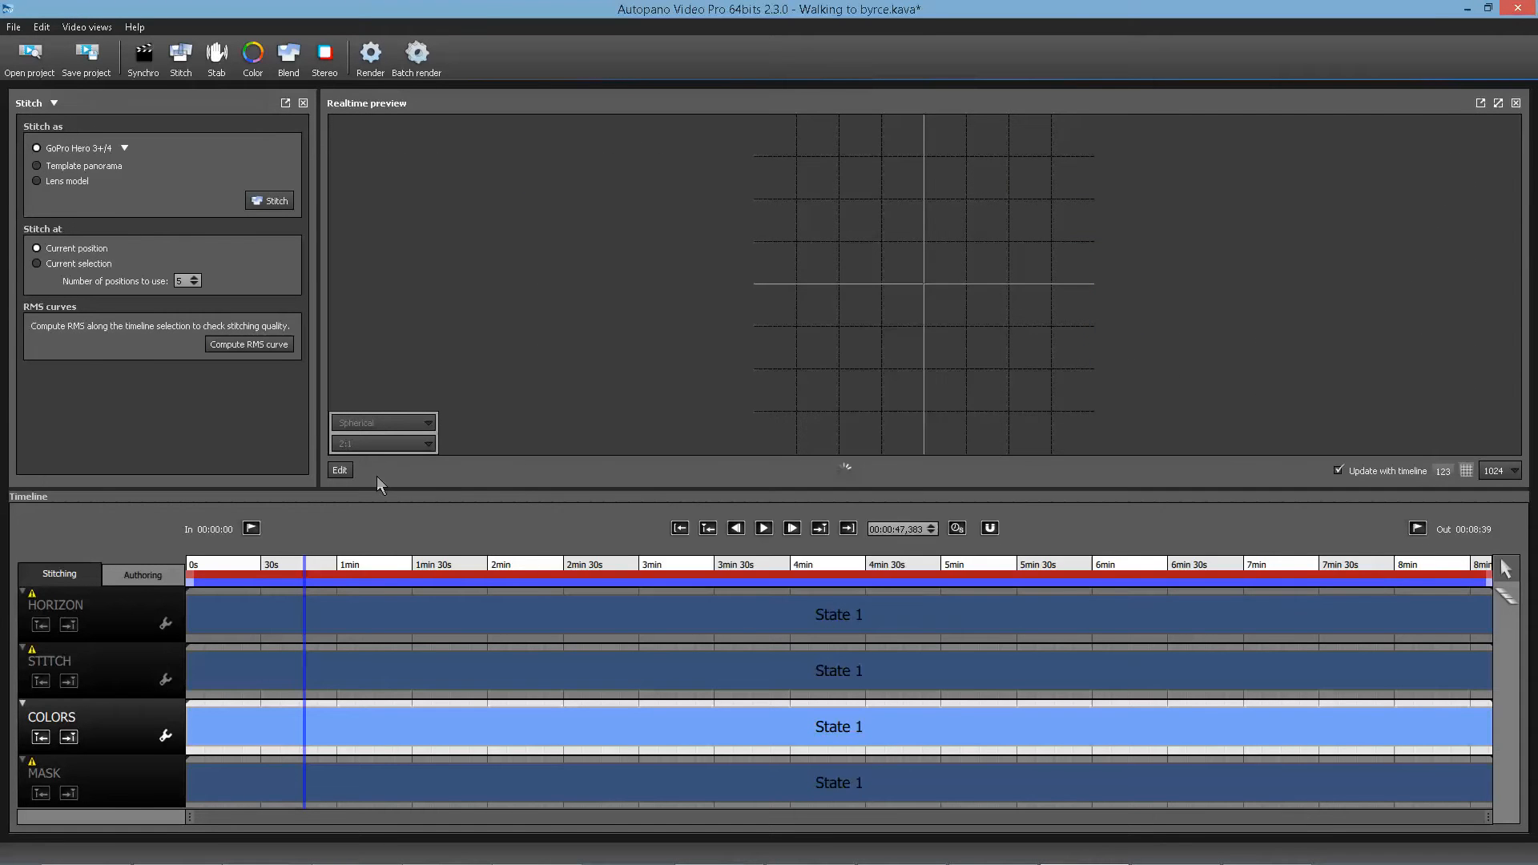
click(341, 473)
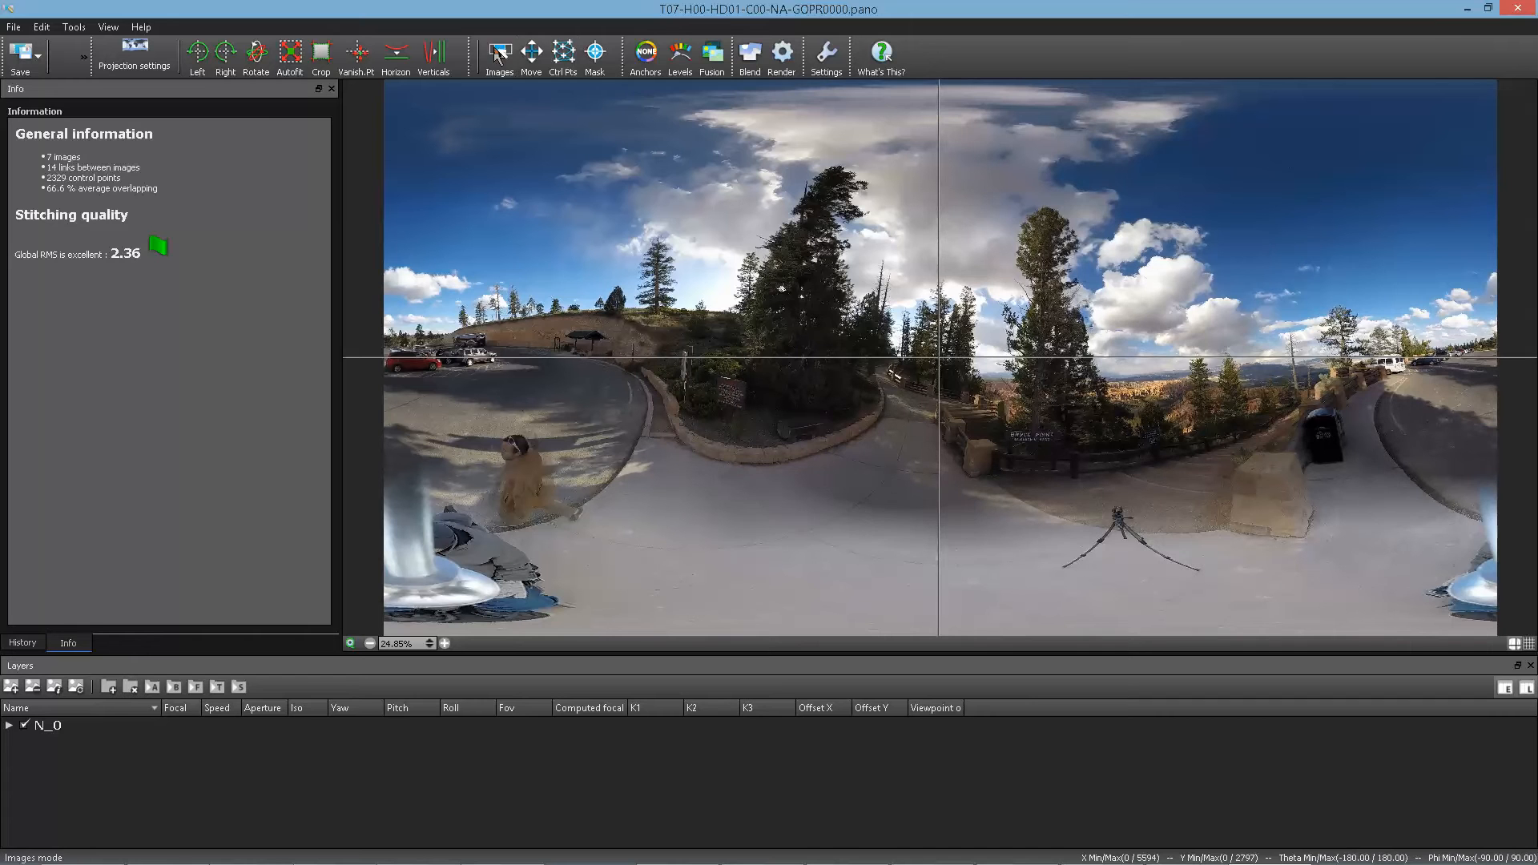
- Level the panorama's horizon along the centre line by moving the whole pano, and switch on the rendered preview
click(533, 71)
drag(669, 343, 665, 374)
drag(1242, 341, 1247, 374)
drag(963, 376, 956, 359)
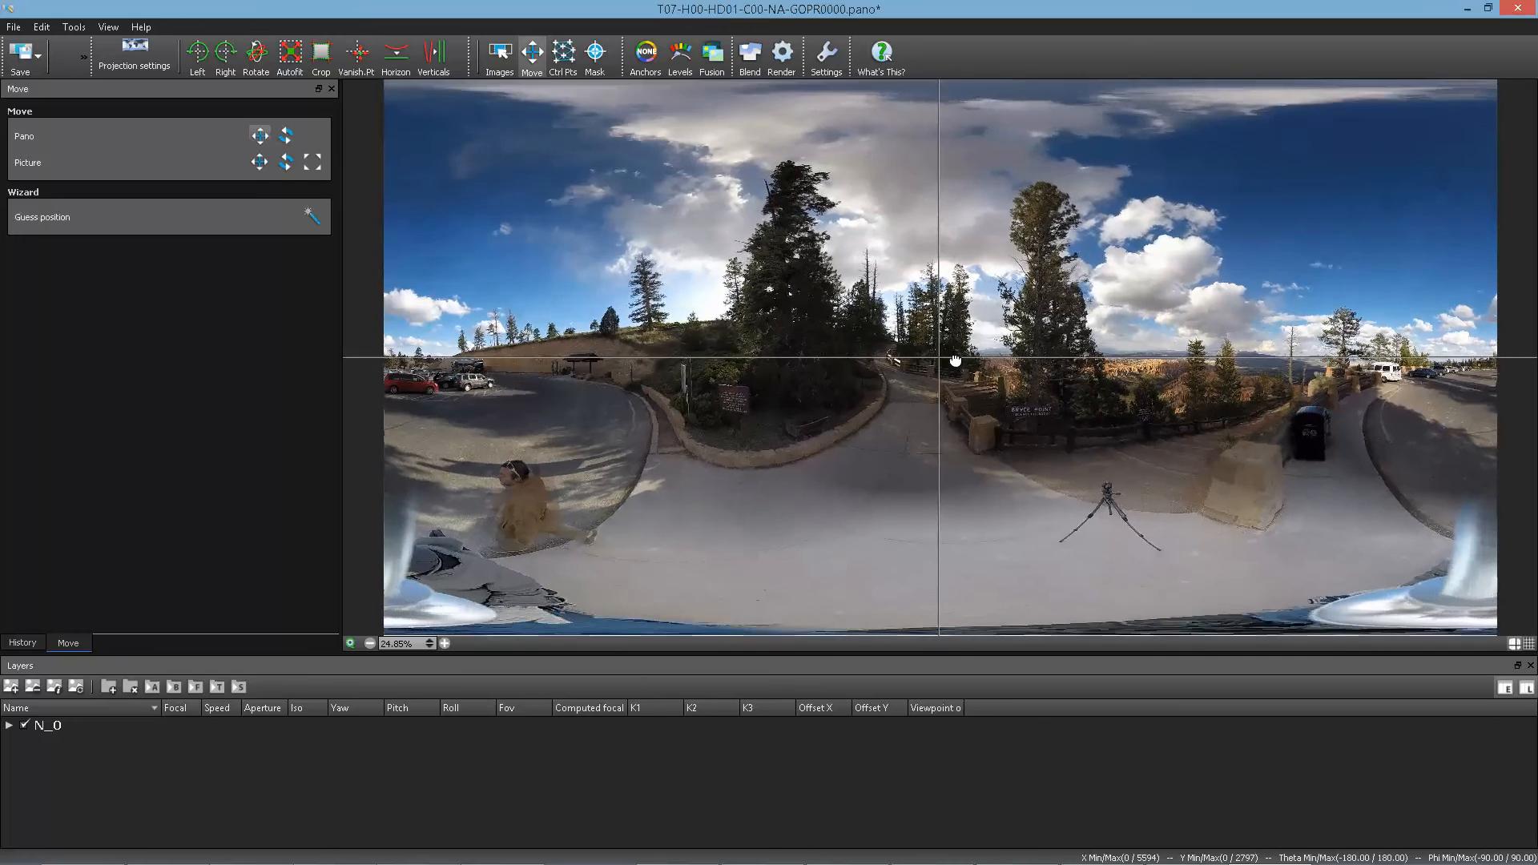
drag(721, 326, 722, 338)
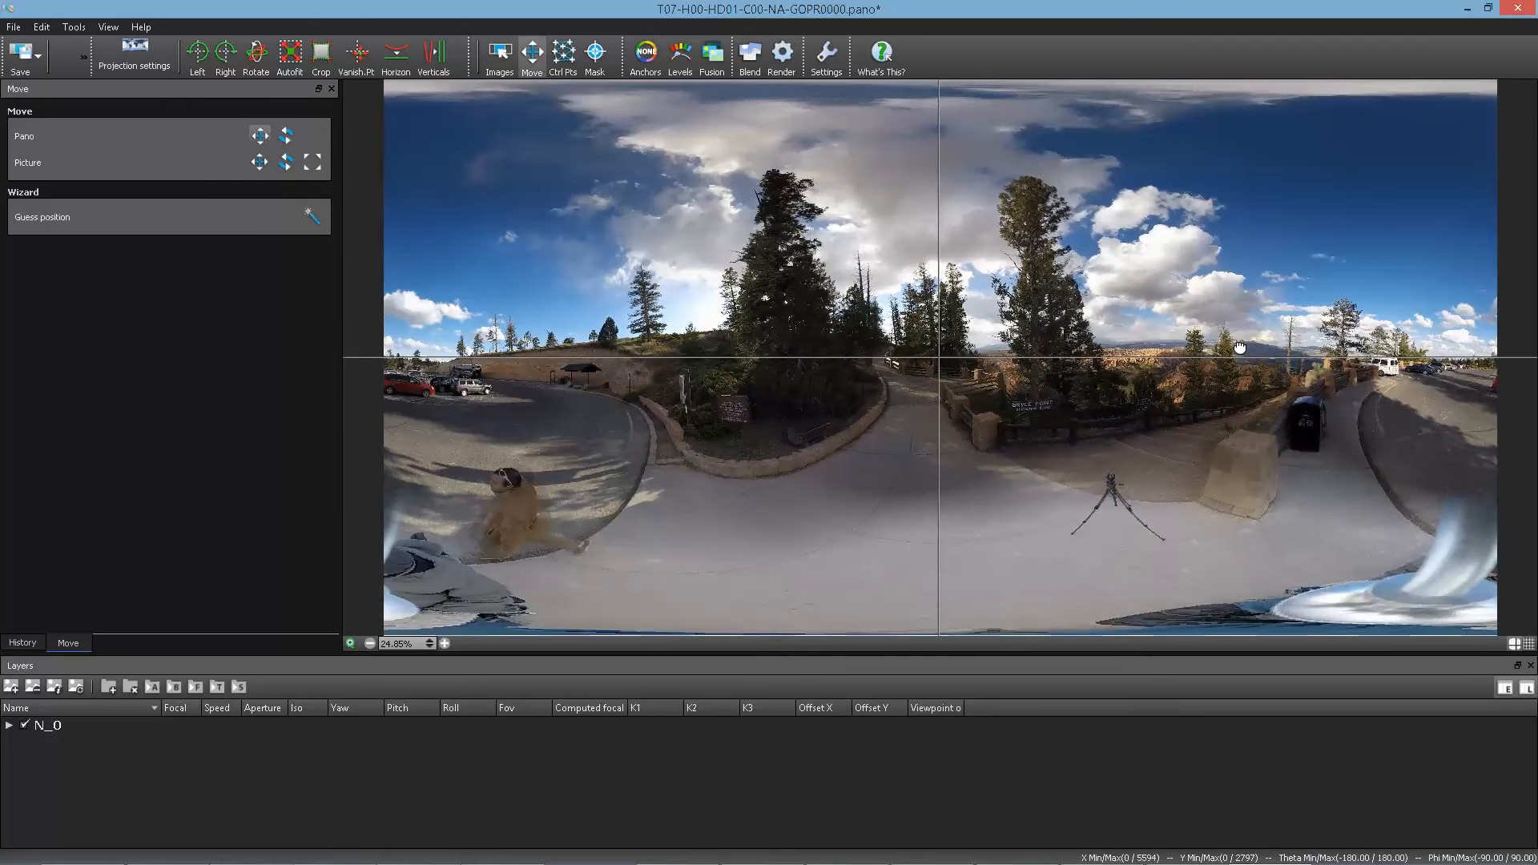
drag(1239, 349, 1239, 358)
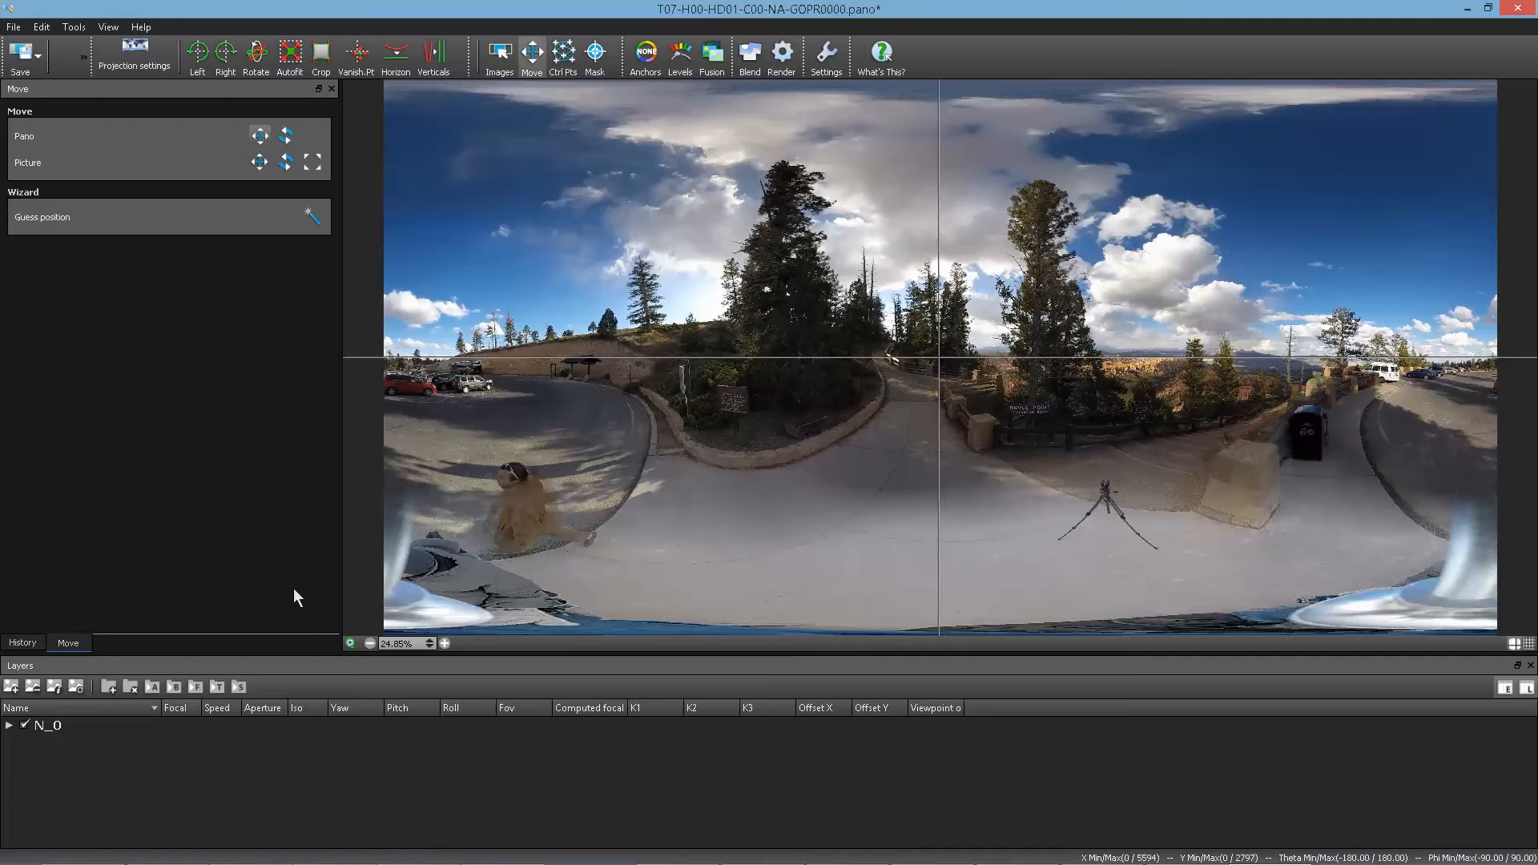
click(349, 644)
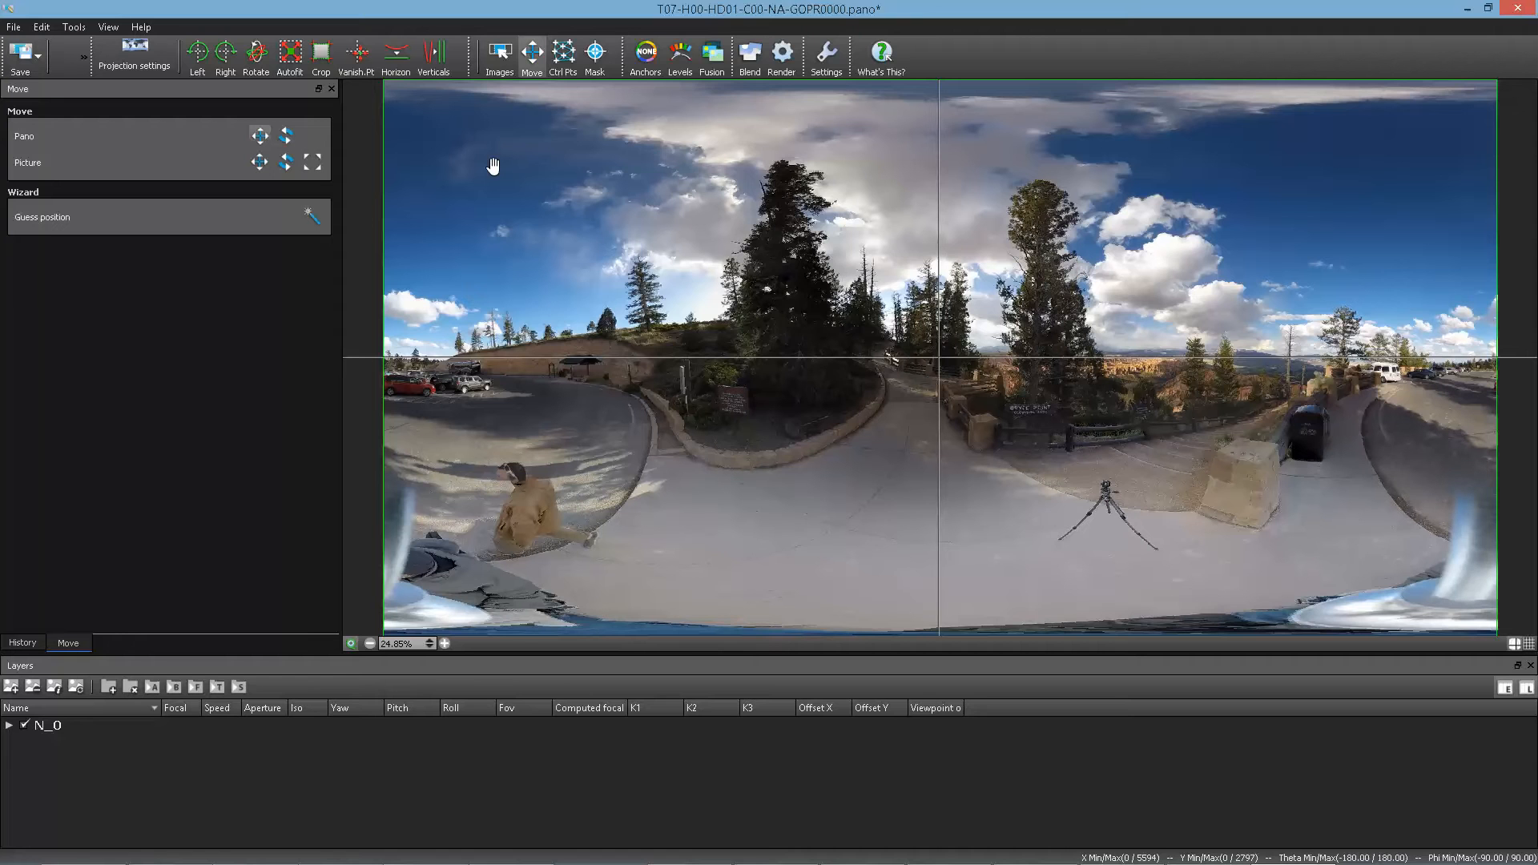
- Show the panorama's control points with the CP editor and reposition its window to uncover the optimization settings
click(565, 56)
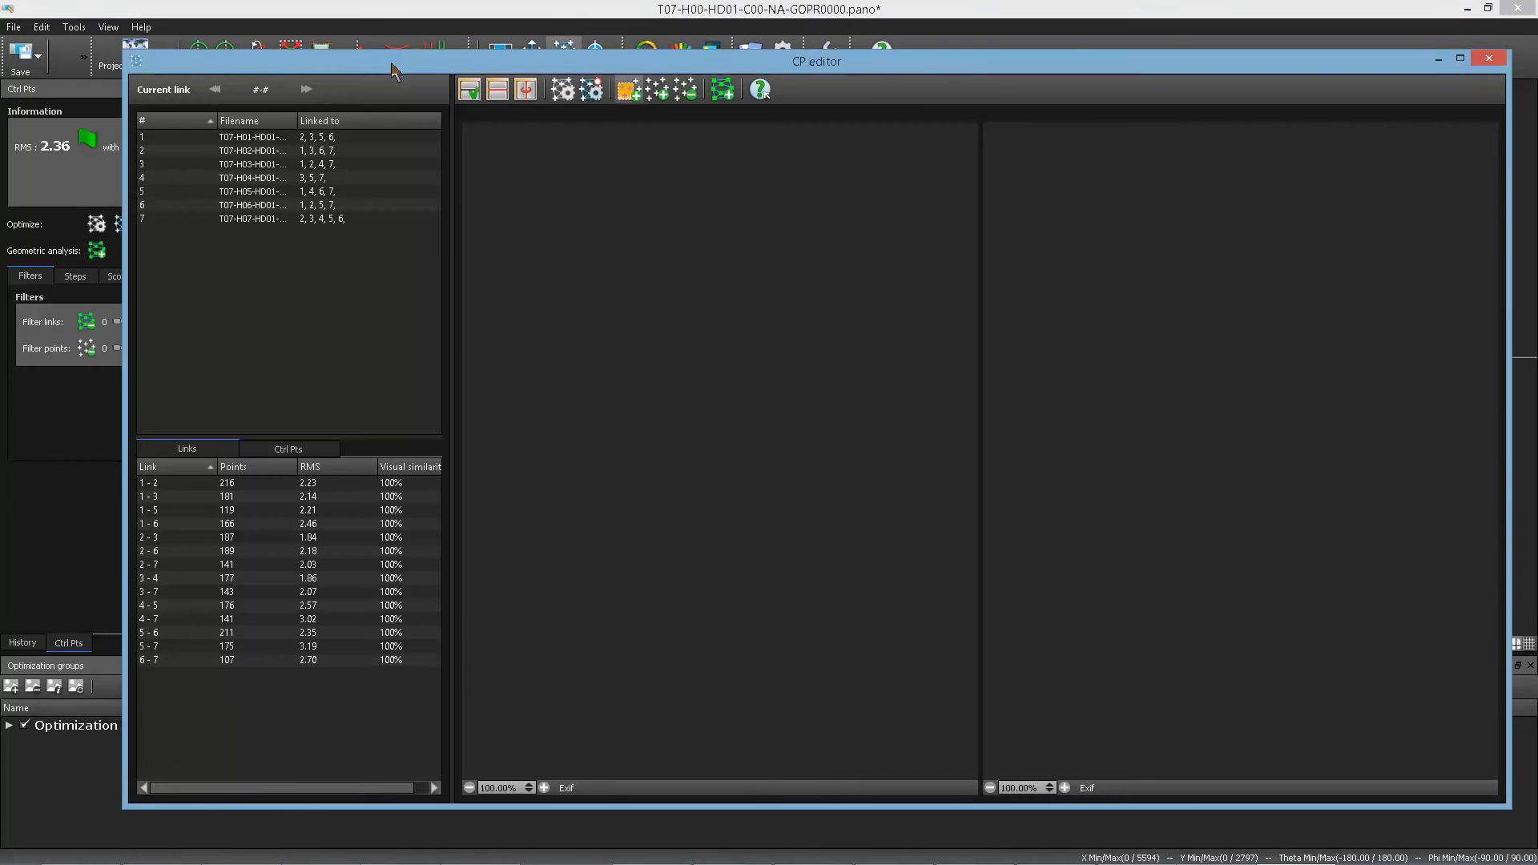
drag(384, 68, 372, 151)
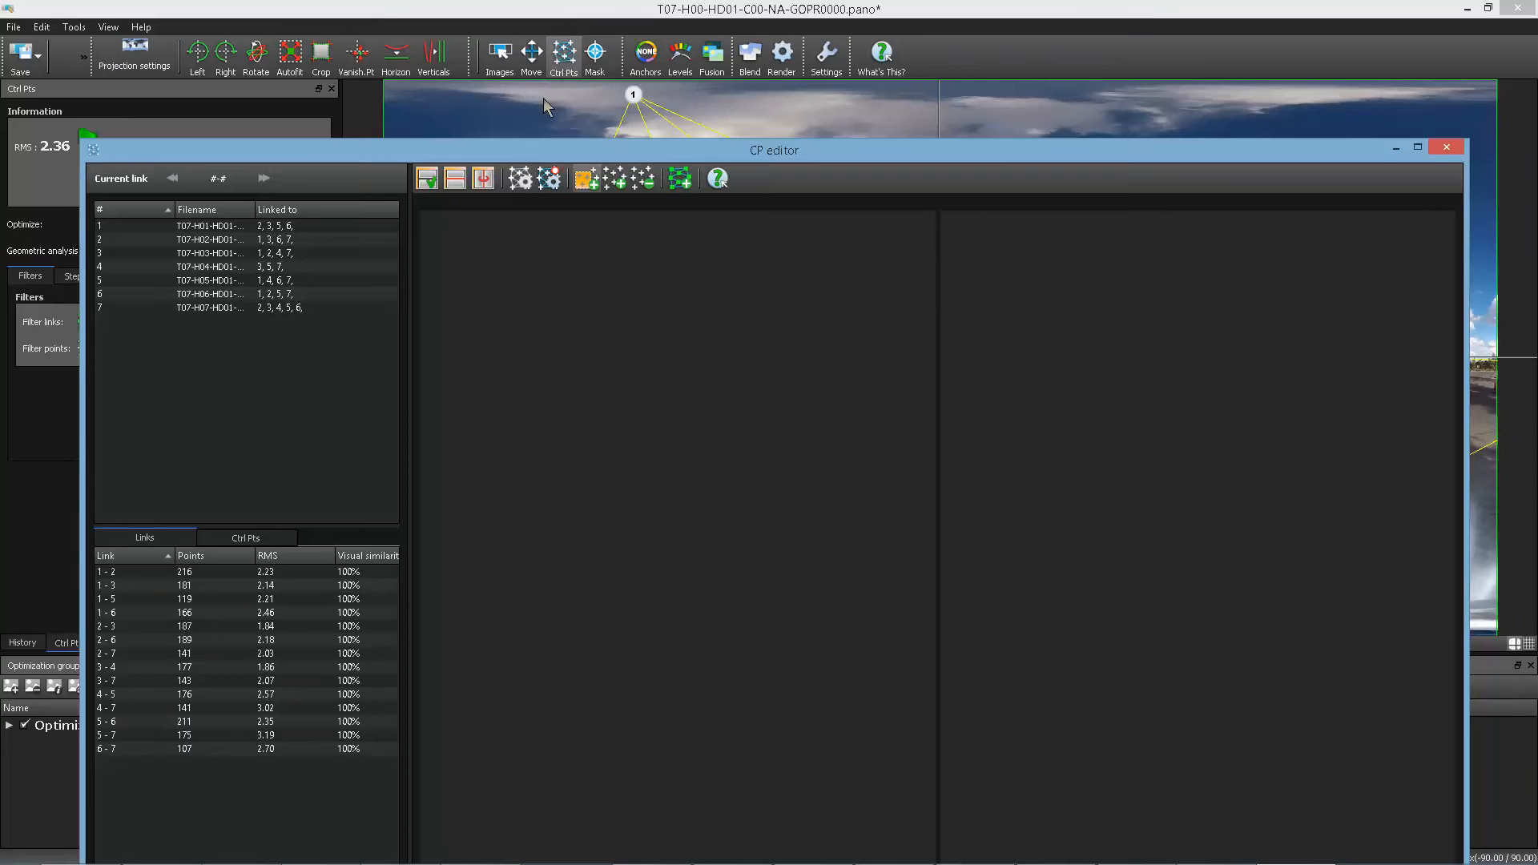
drag(522, 144, 541, 123)
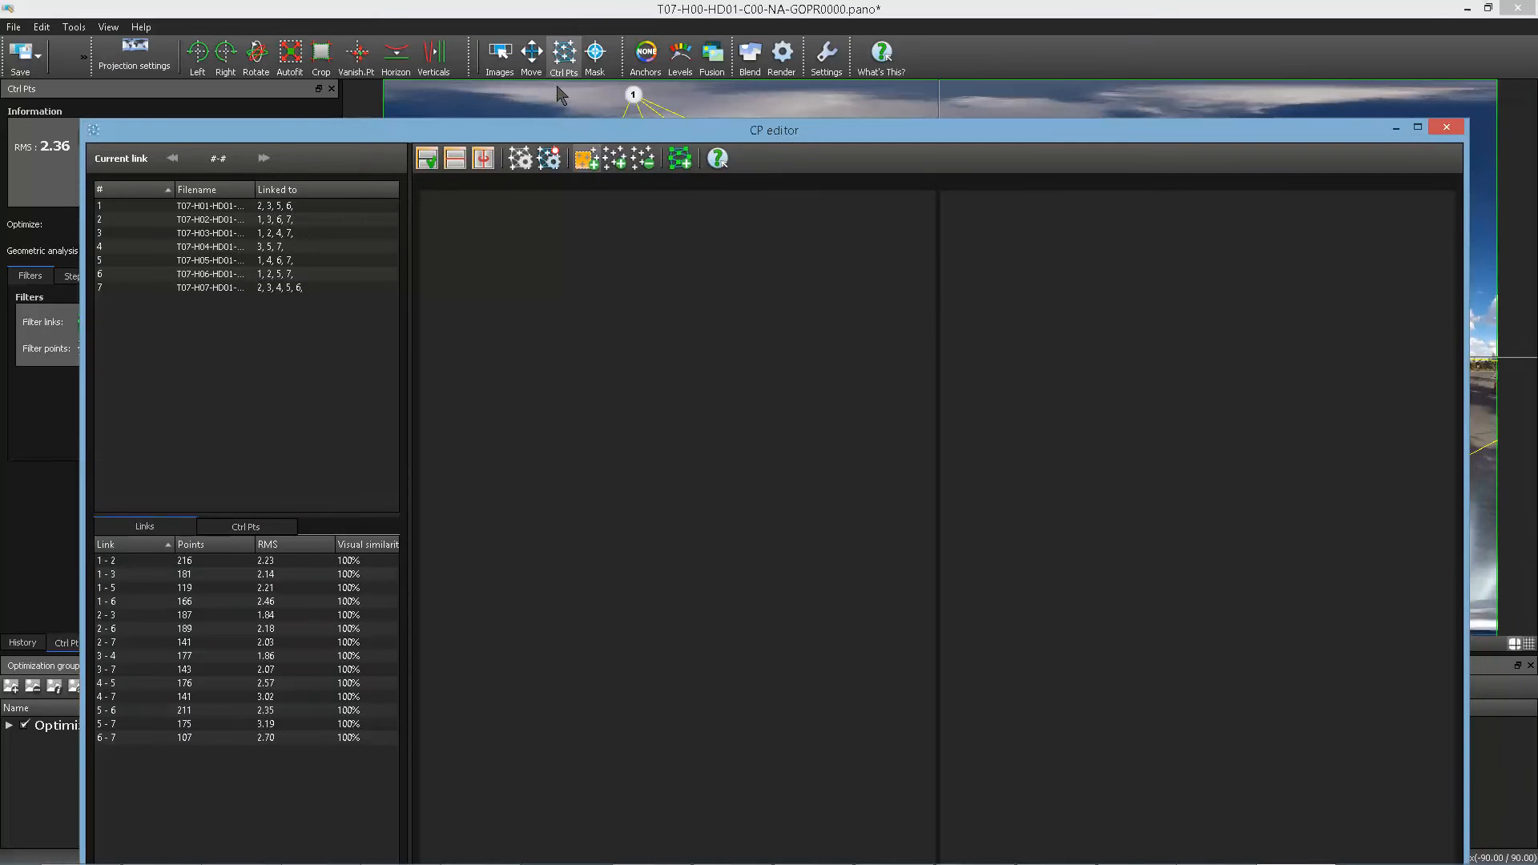
click(558, 91)
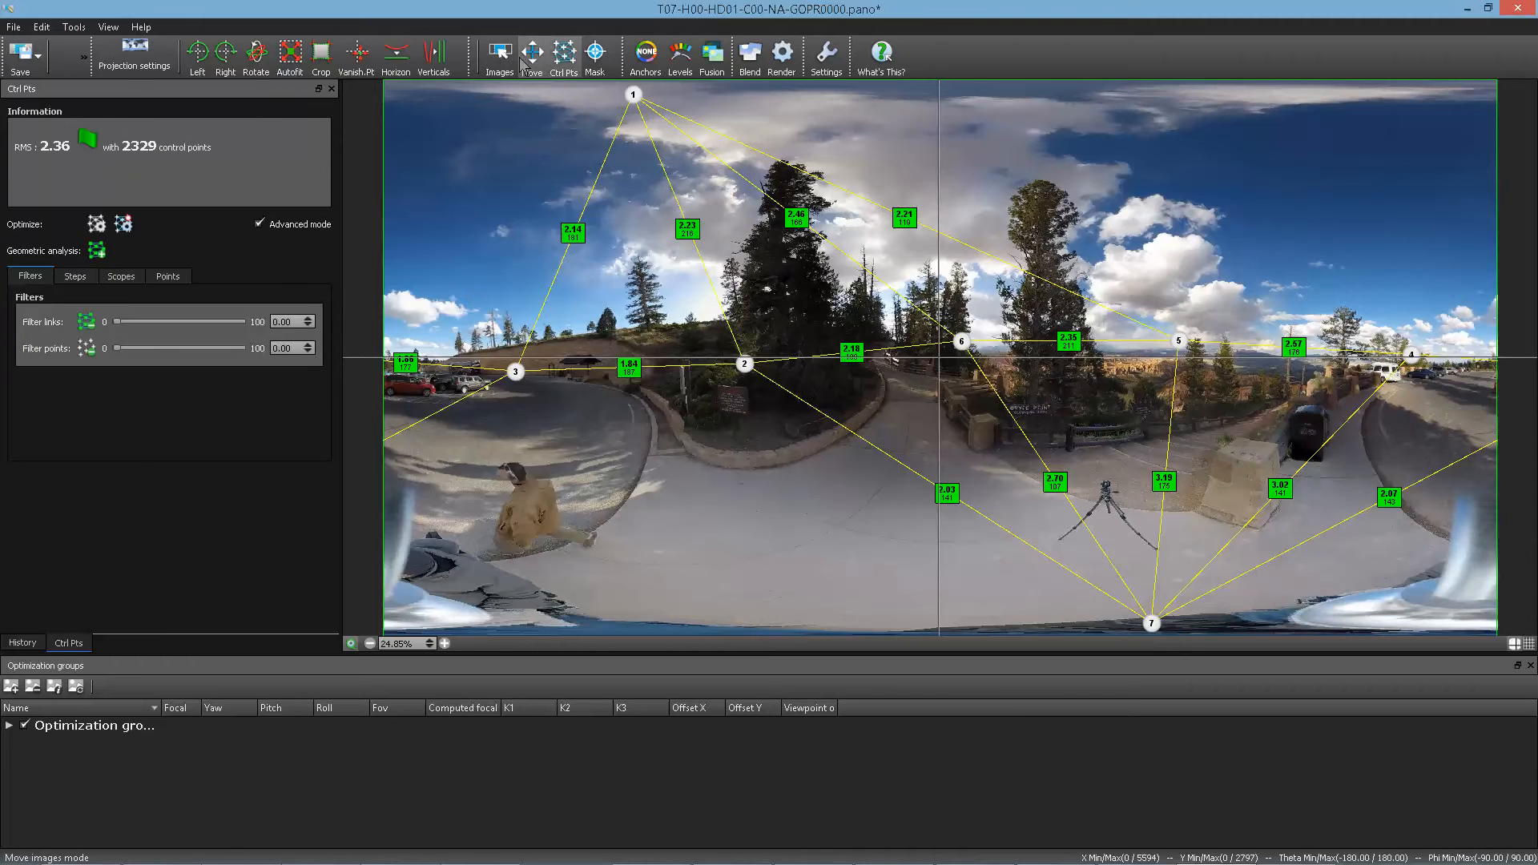
click(531, 55)
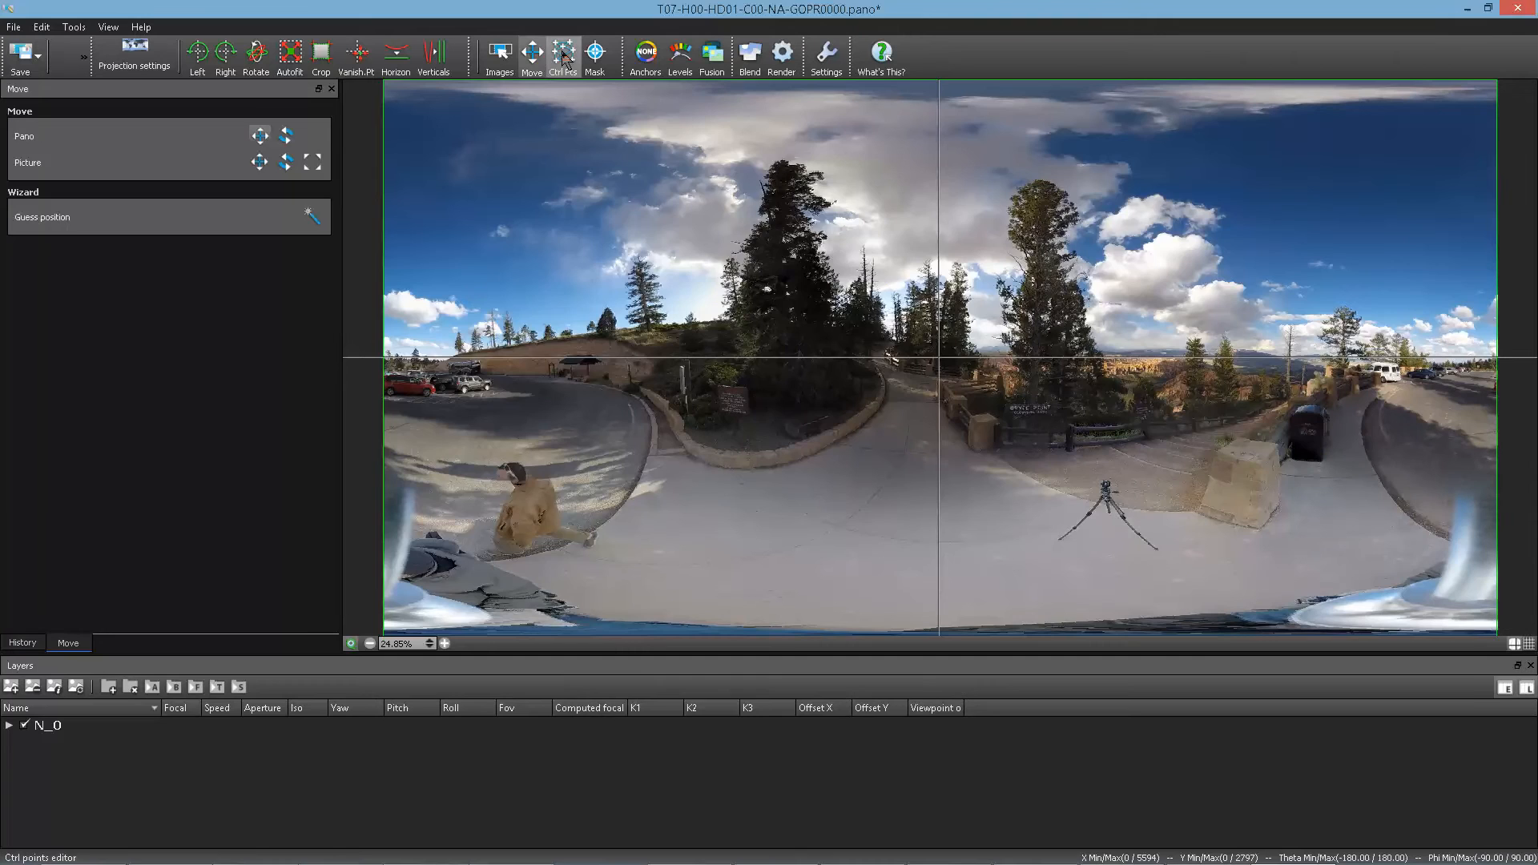
click(564, 52)
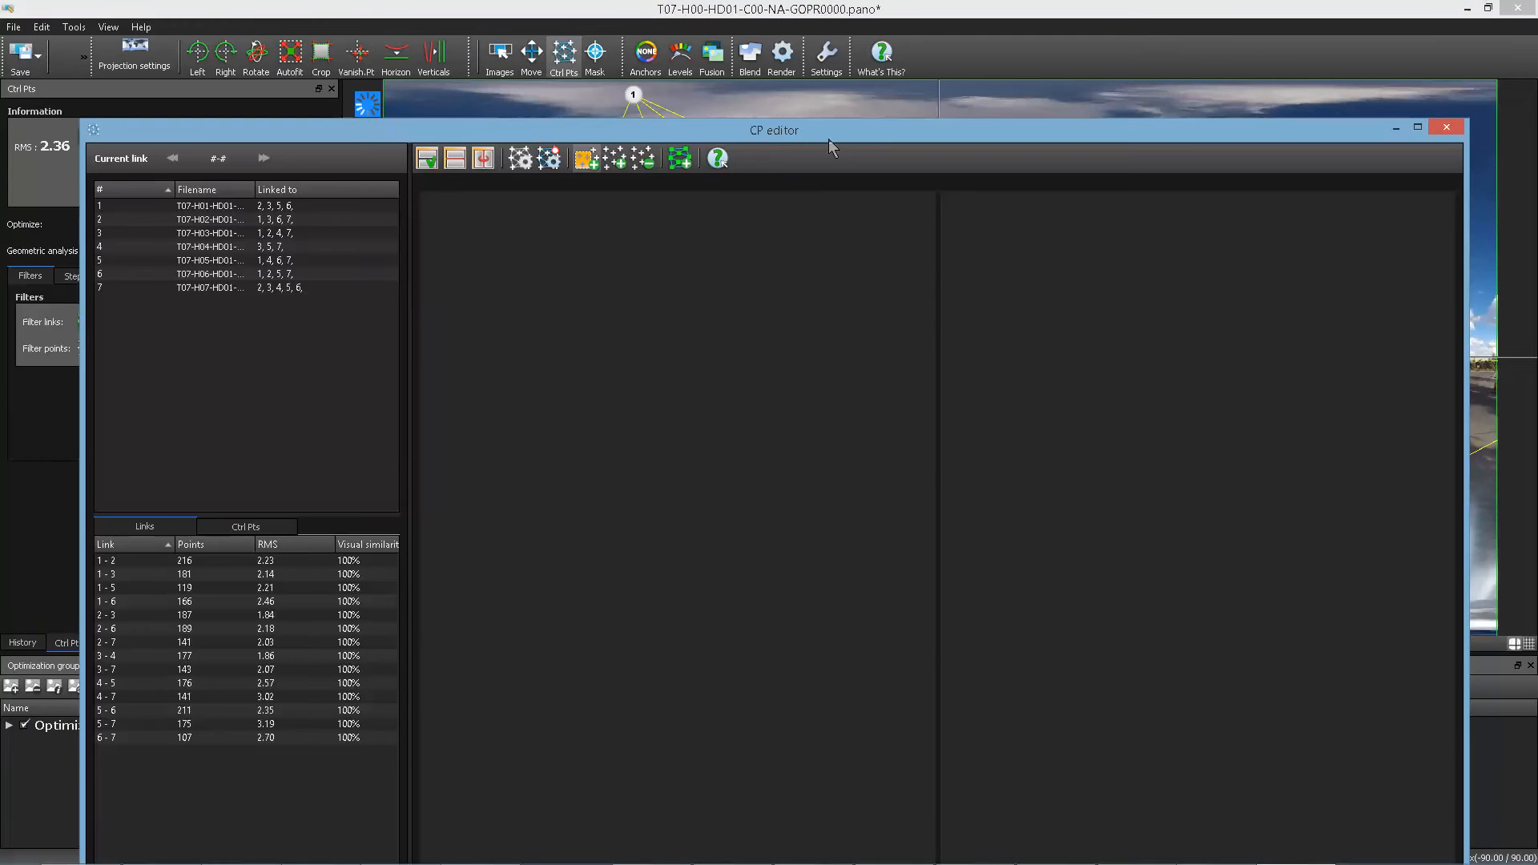
drag(753, 142, 1000, 55)
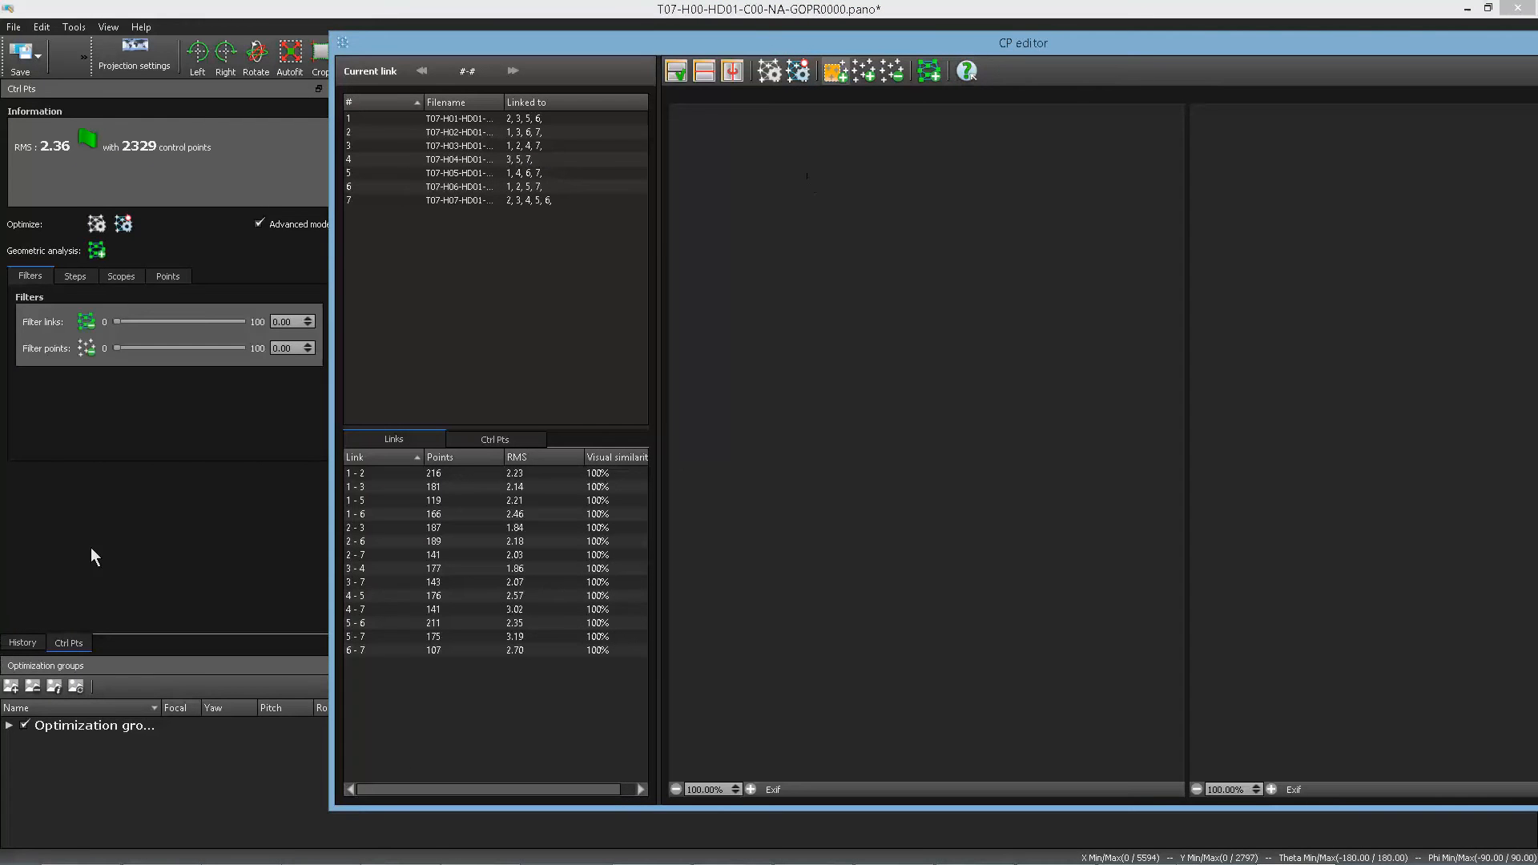
- Switch between the panorama's control point link overview and the CP editor to compare the two views
click(159, 538)
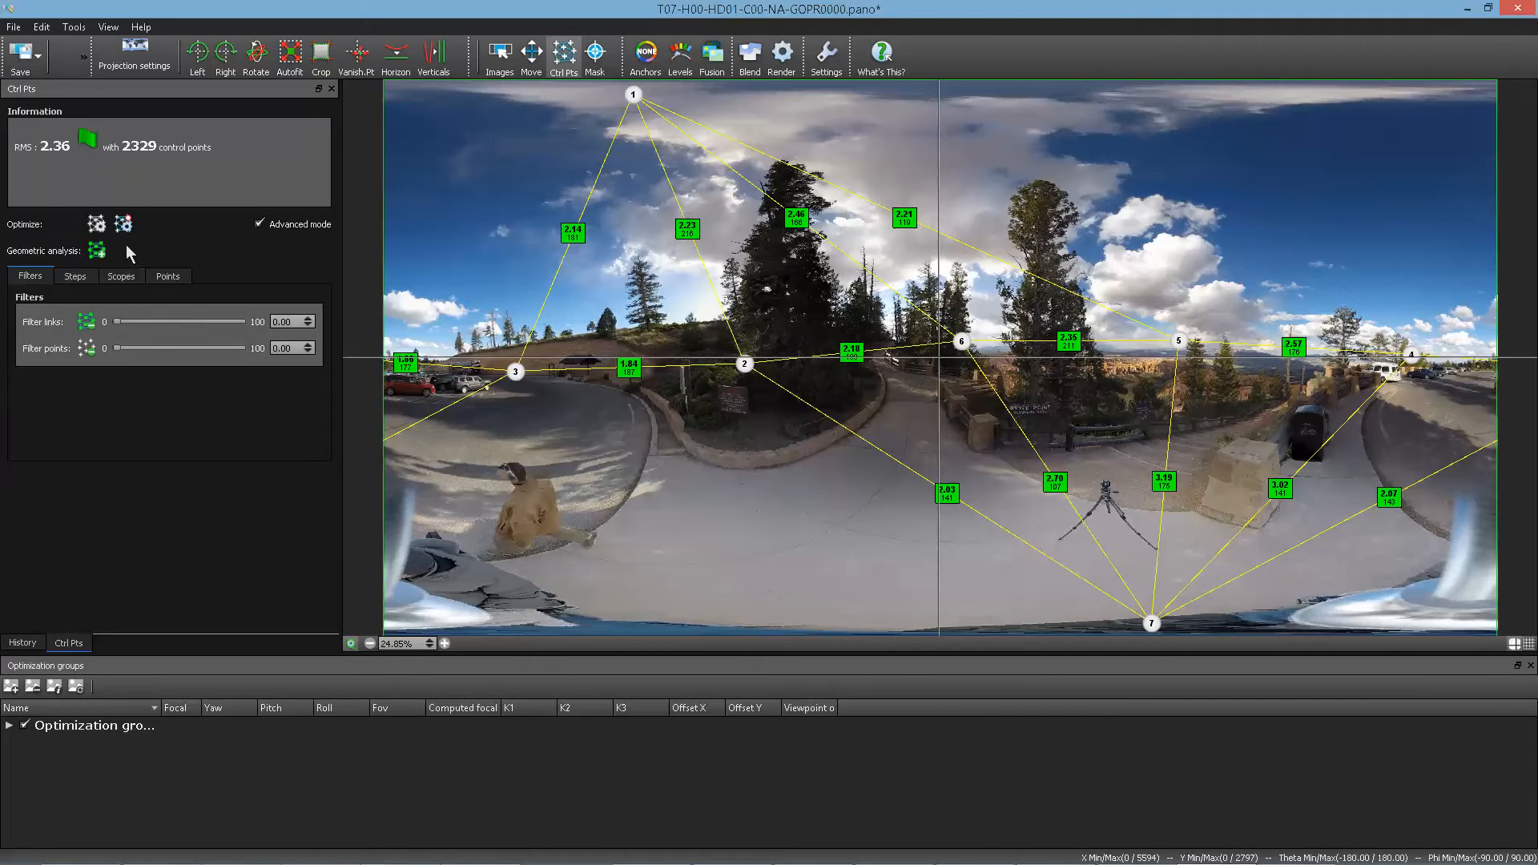
key(alt+Tab)
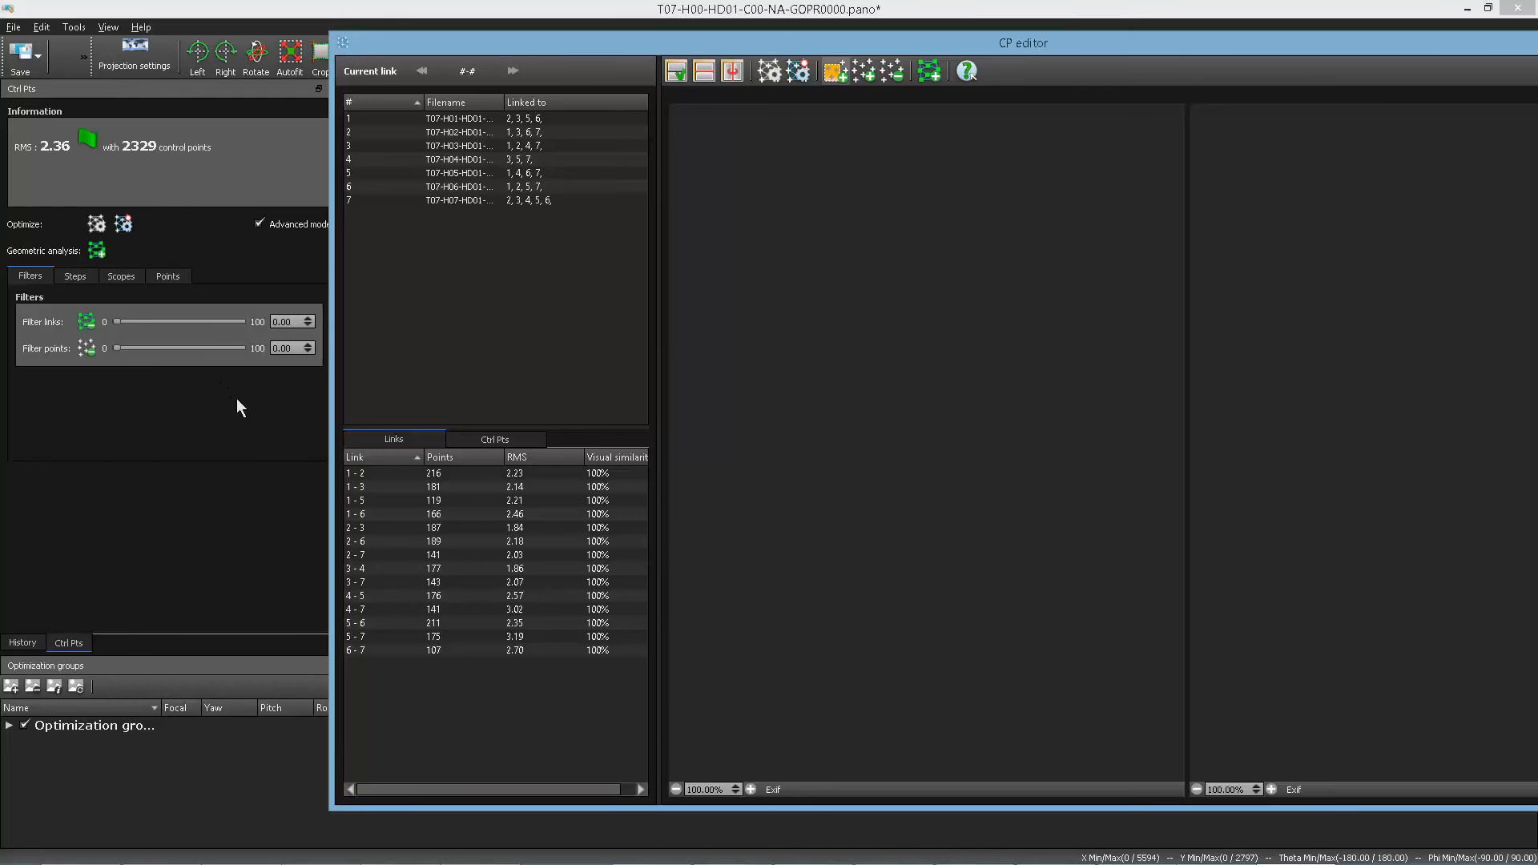
key(alt+Tab)
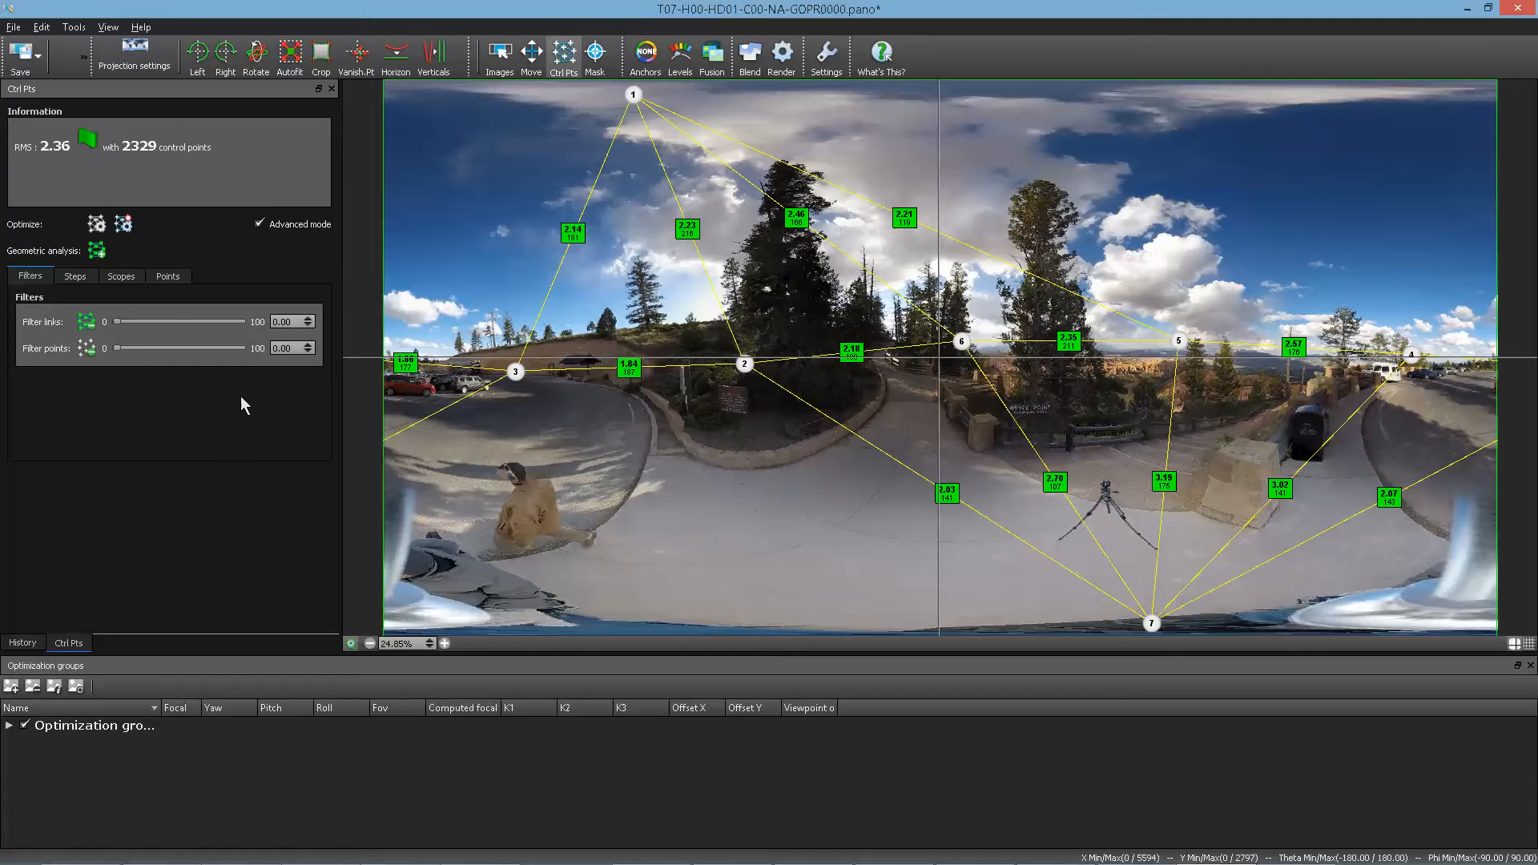
key(alt+Tab)
key(alt+Tab)
key(alt+Tab)
key(alt+Tab)
key(alt+Tab)
key(alt+Tab)
key(alt+Tab)
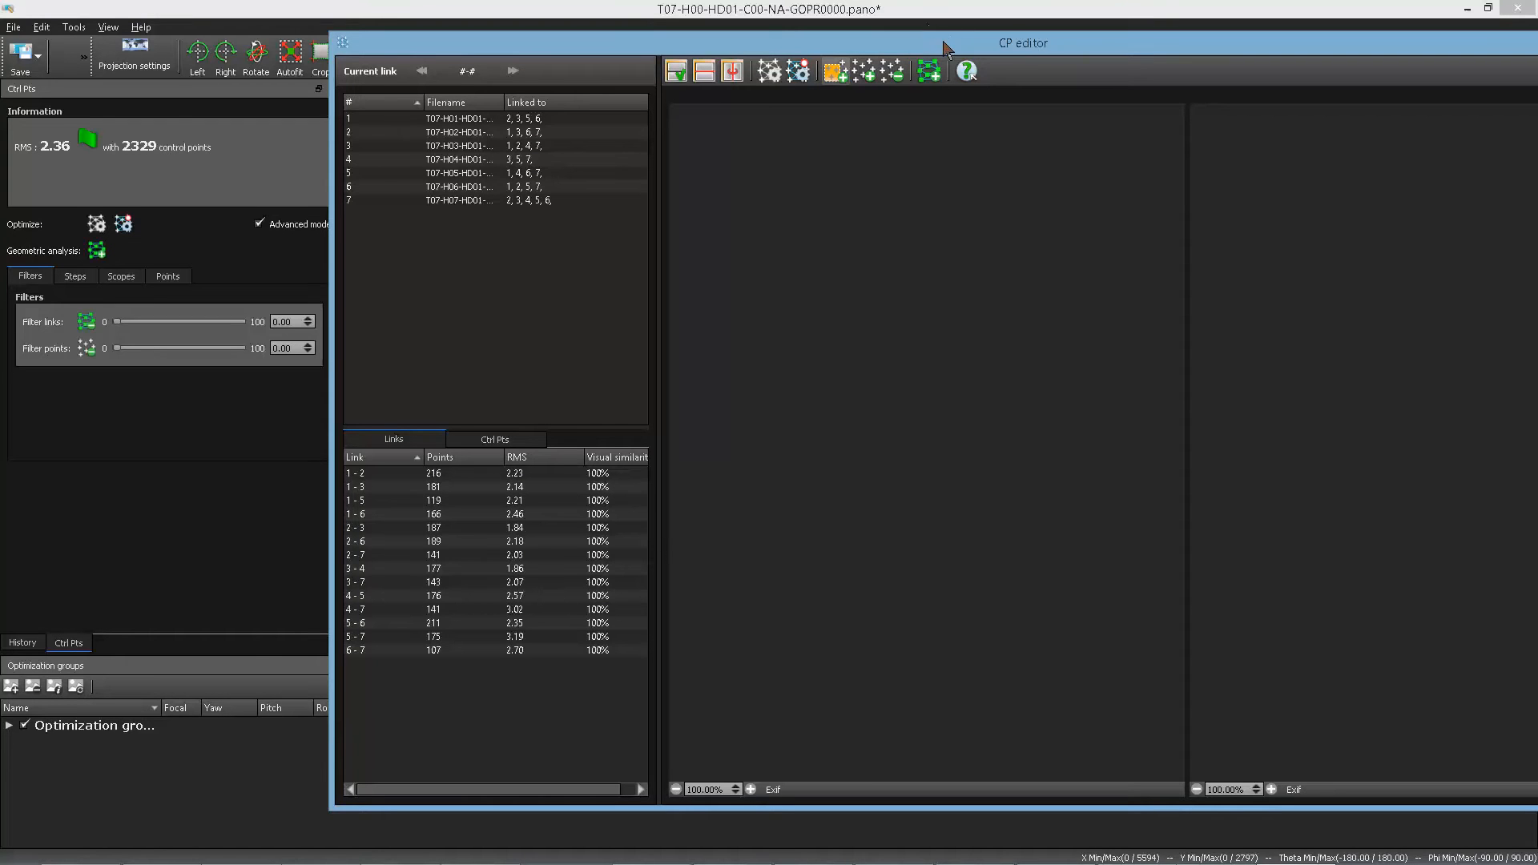
- Bring the CP editor window fully into view and look at images 1, 2 and 4 individually
drag(934, 43, 737, 55)
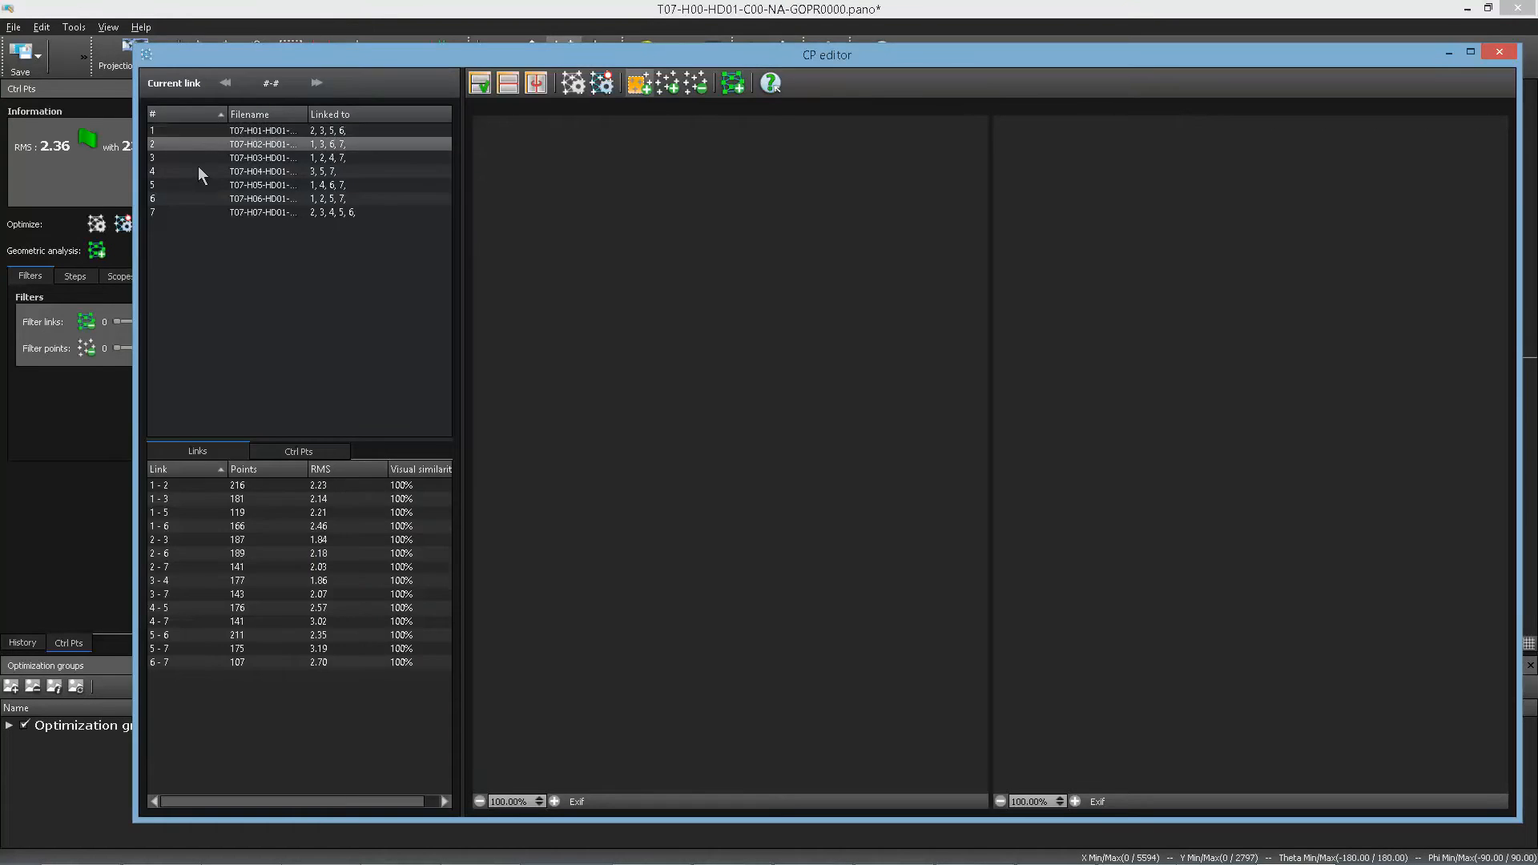
click(176, 137)
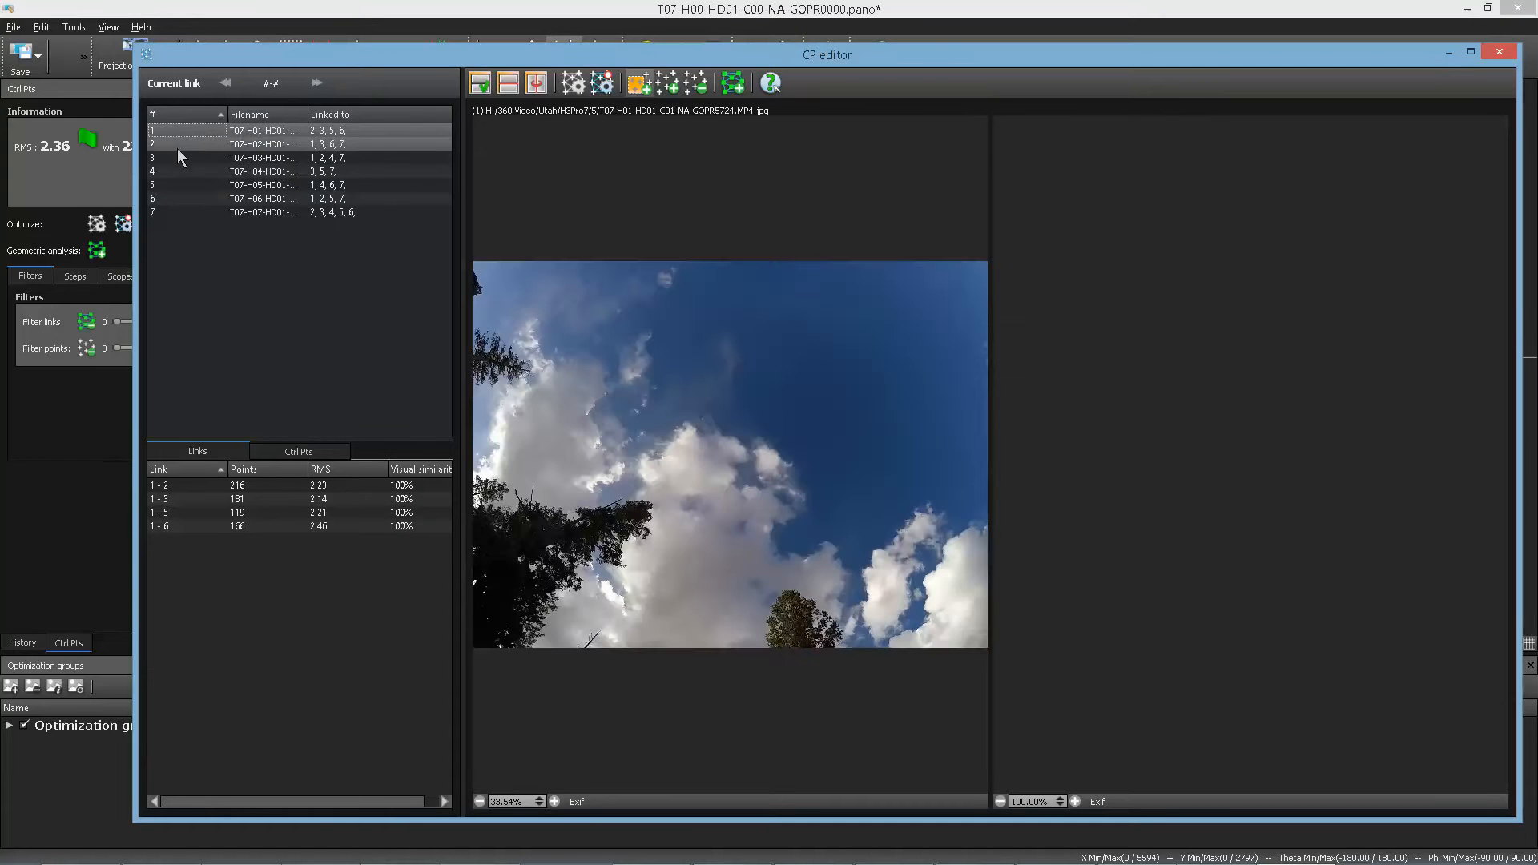
click(177, 146)
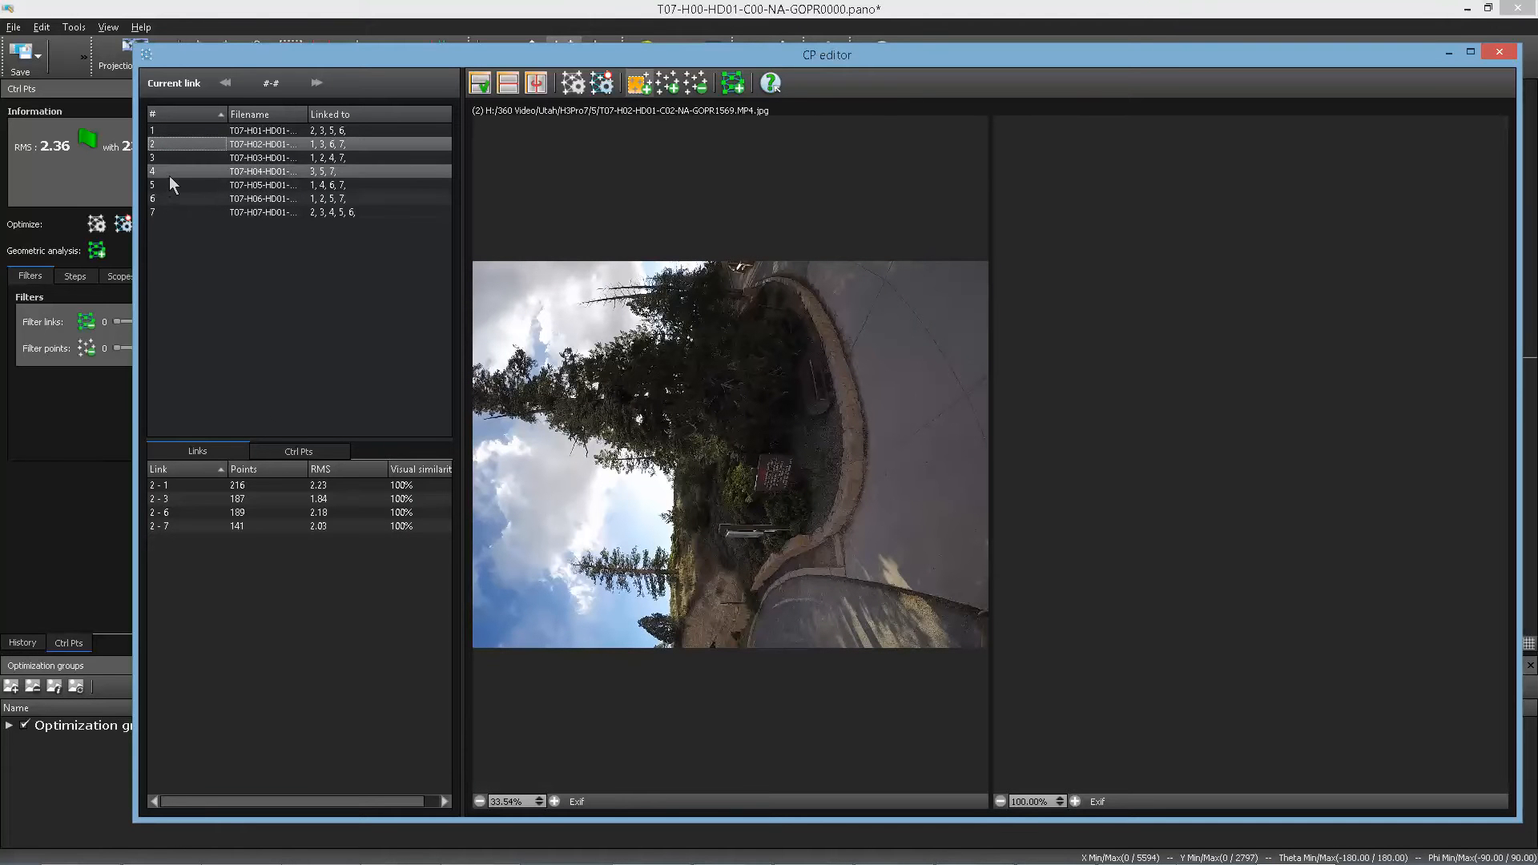
click(170, 172)
click(167, 255)
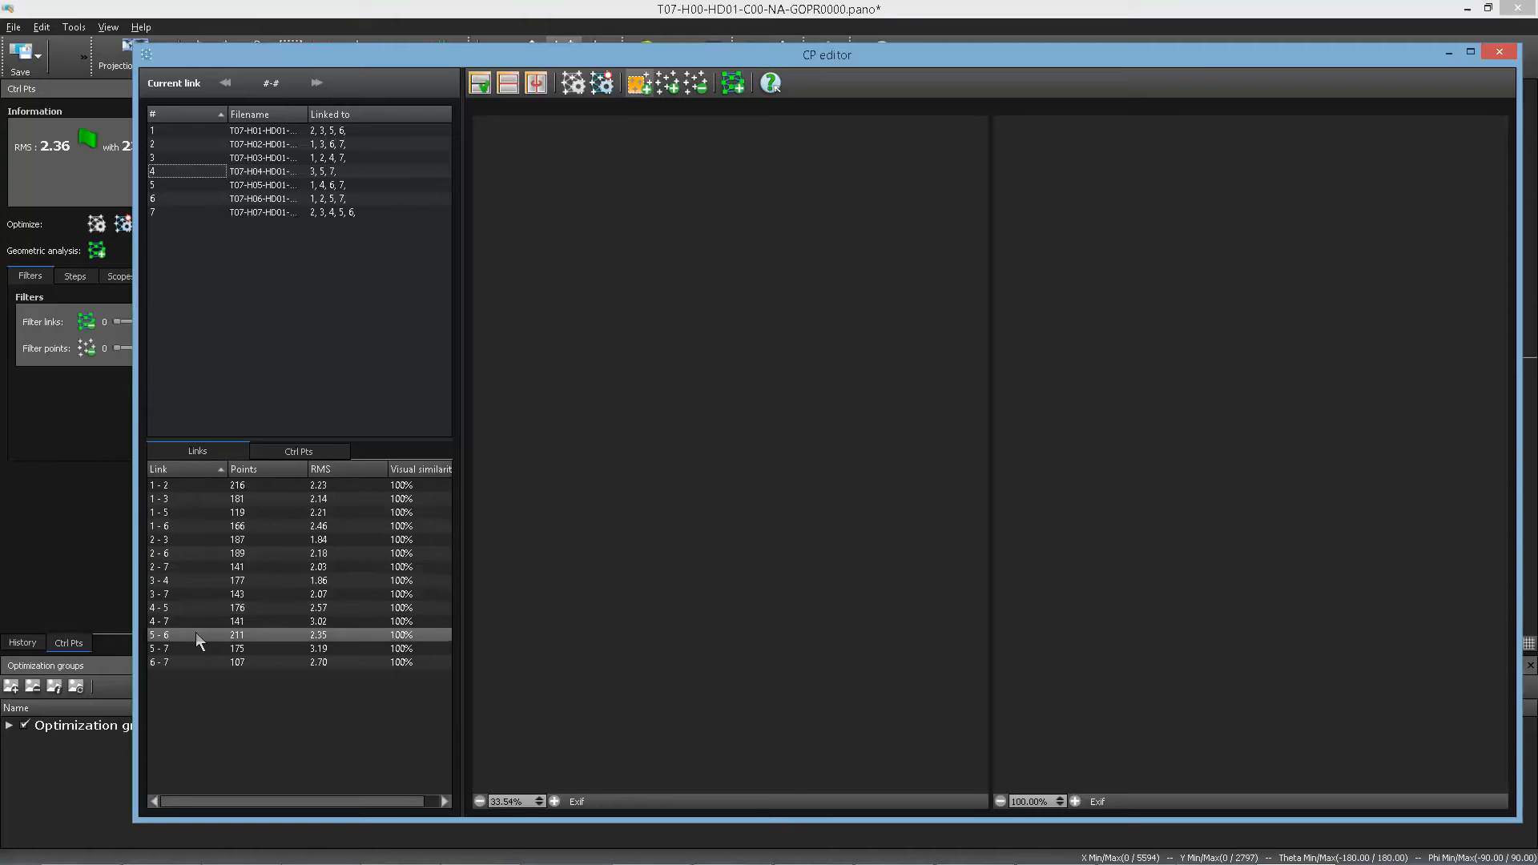
- Inspect the control points of image 2's links to images 1 and 7
click(172, 145)
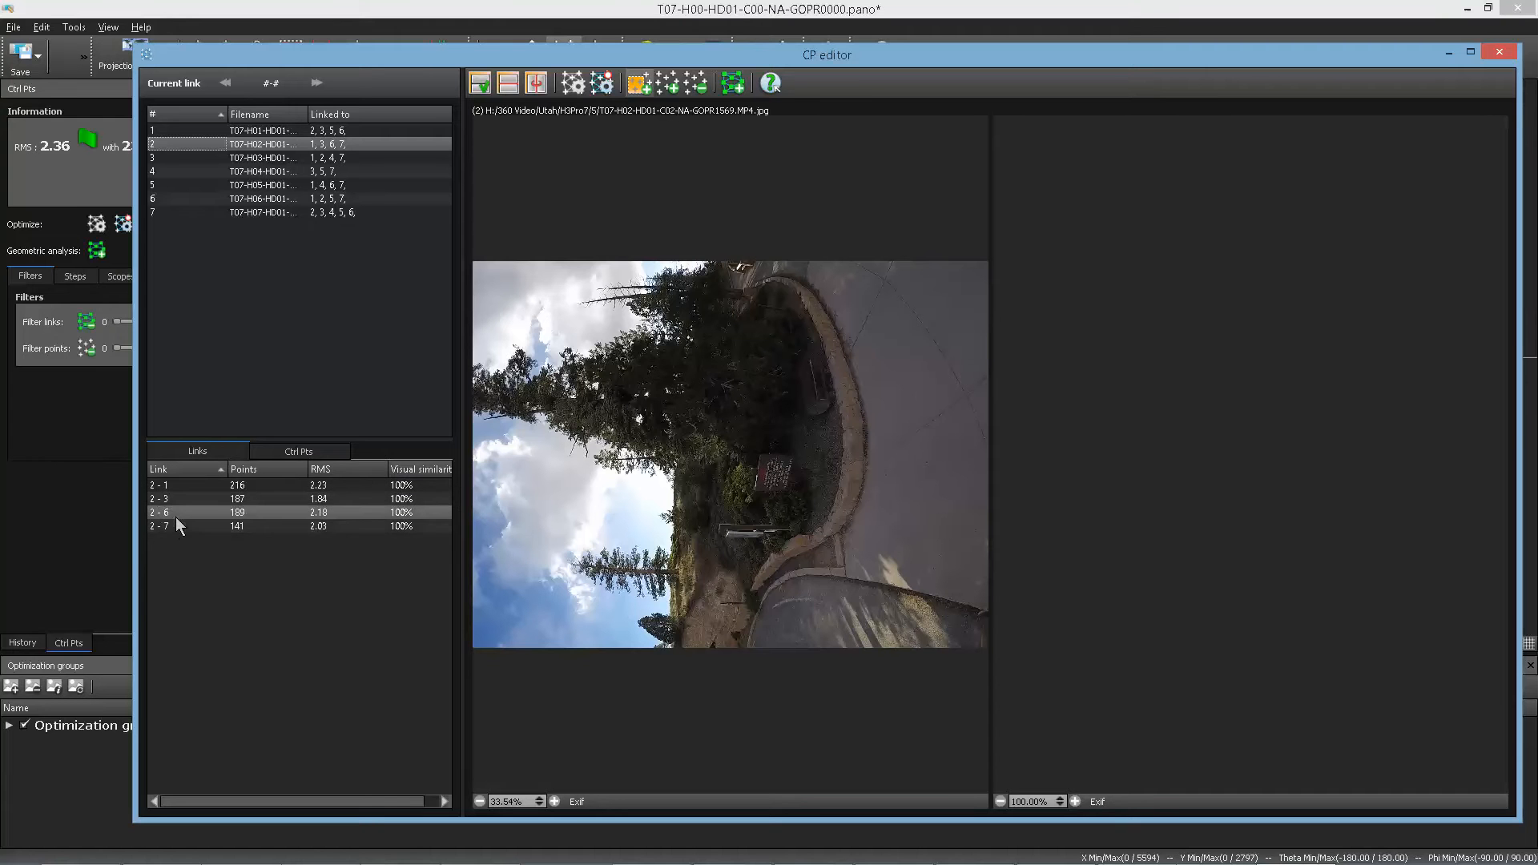
click(173, 484)
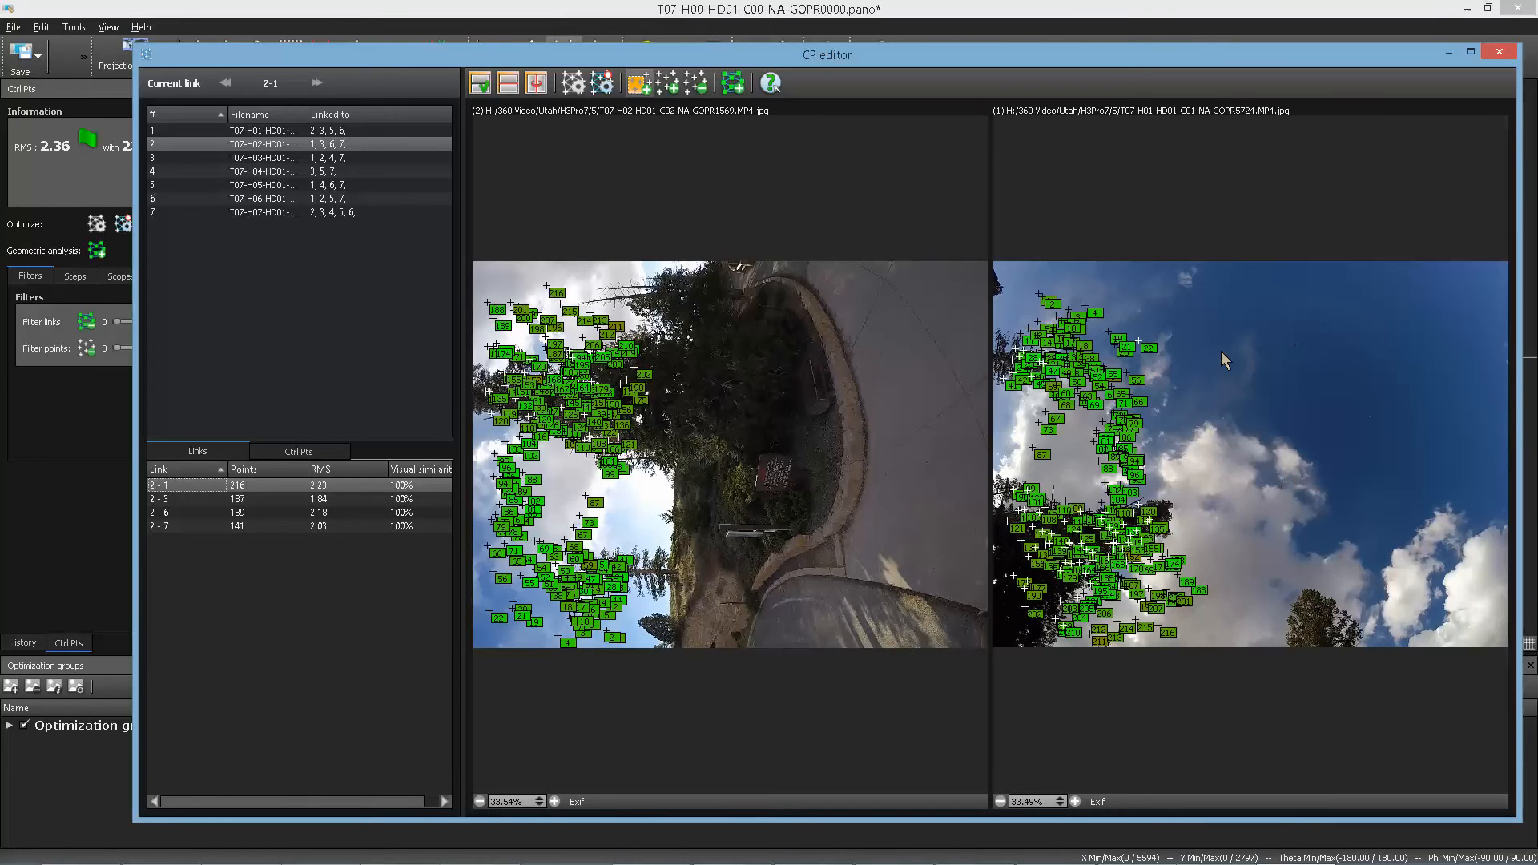
click(159, 526)
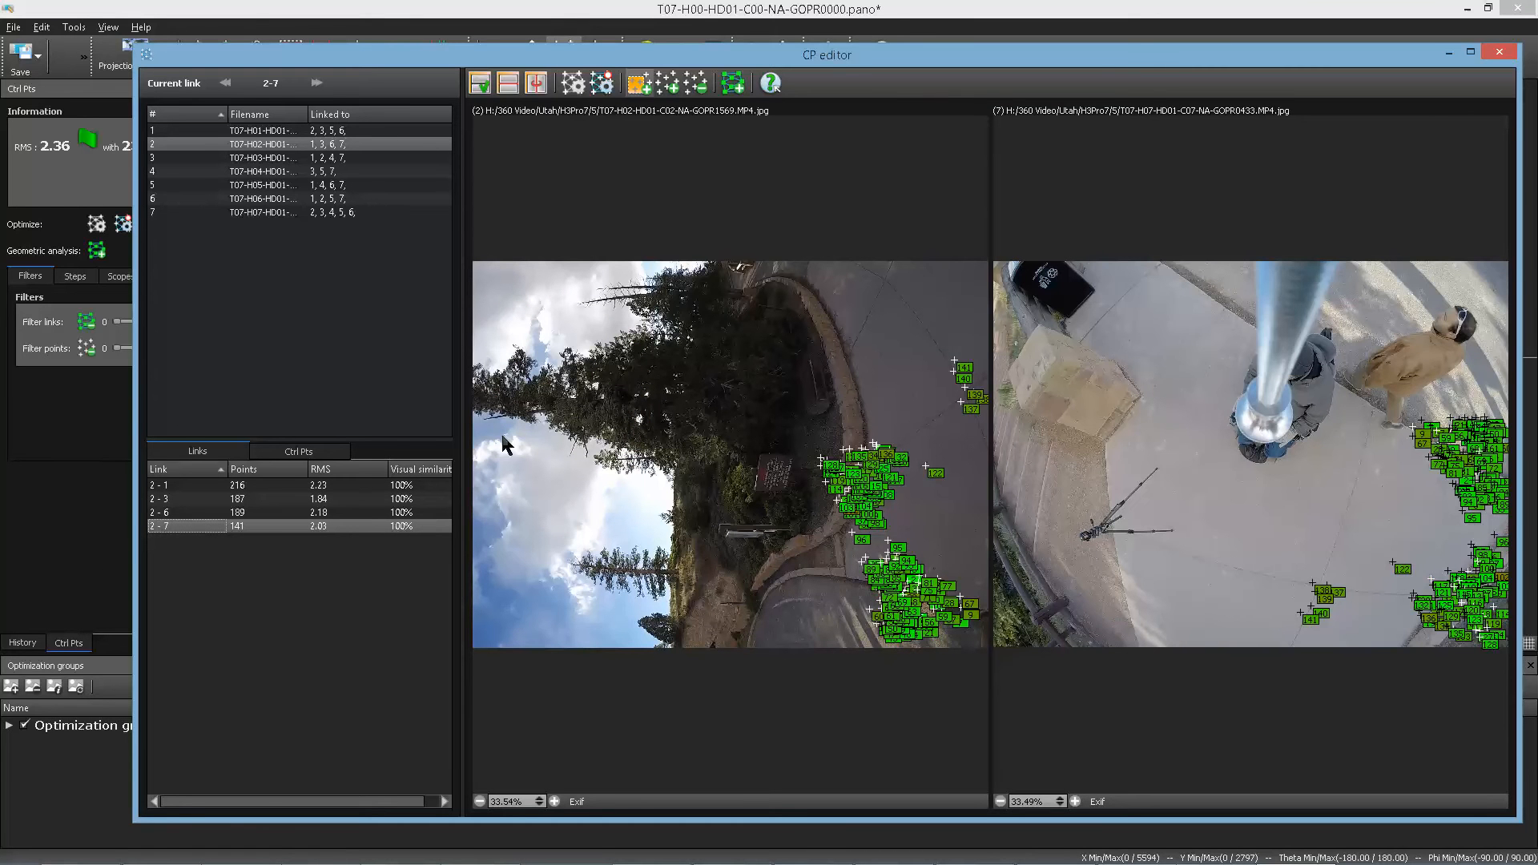
click(270, 327)
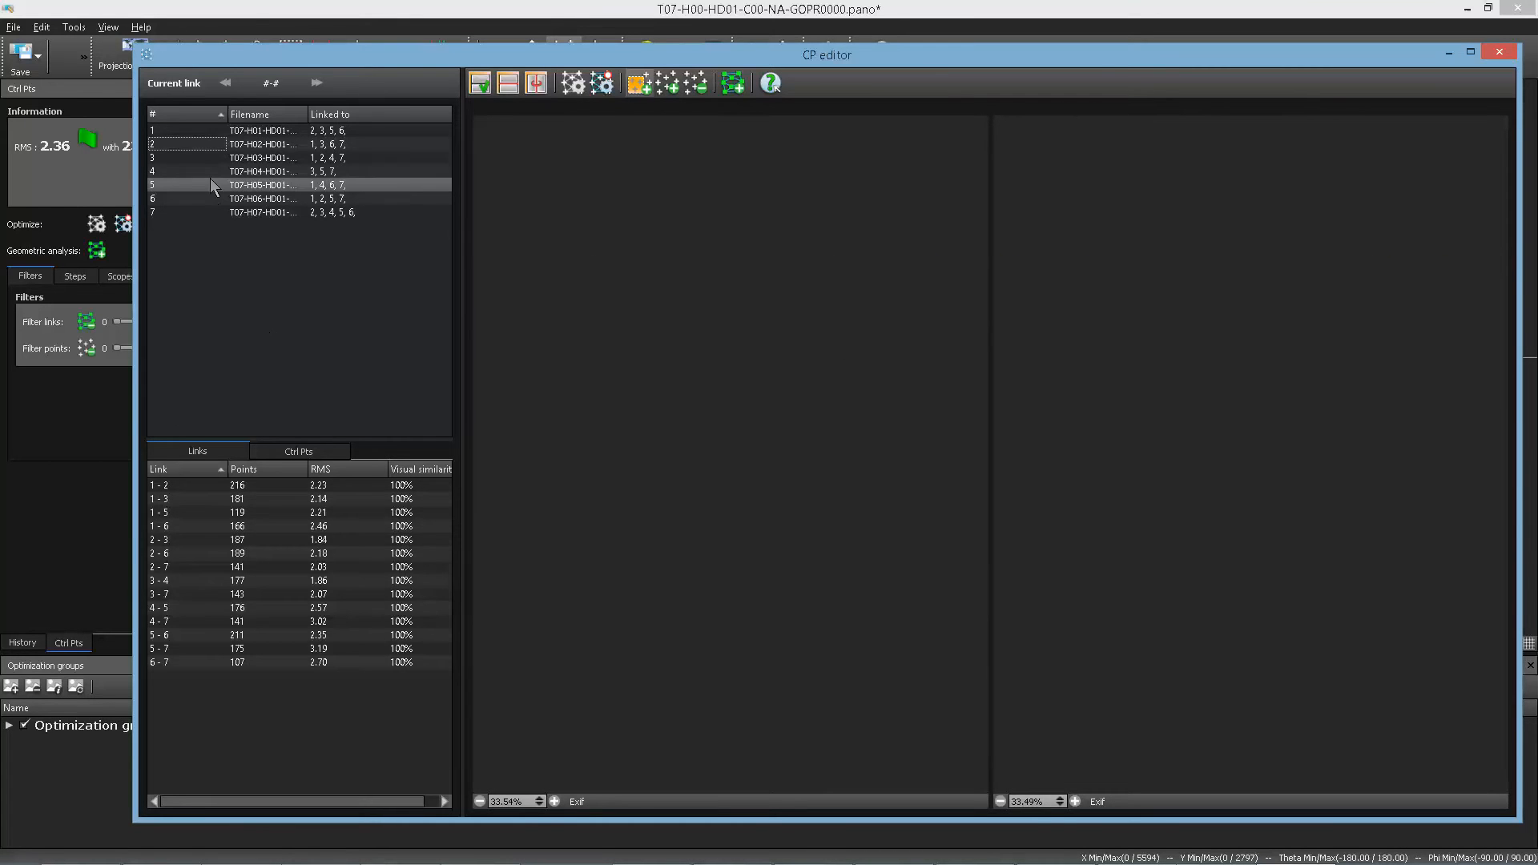
- Inspect the control points shared by images 2 and 7 as a selected pair, and view image 6 with its links
click(181, 139)
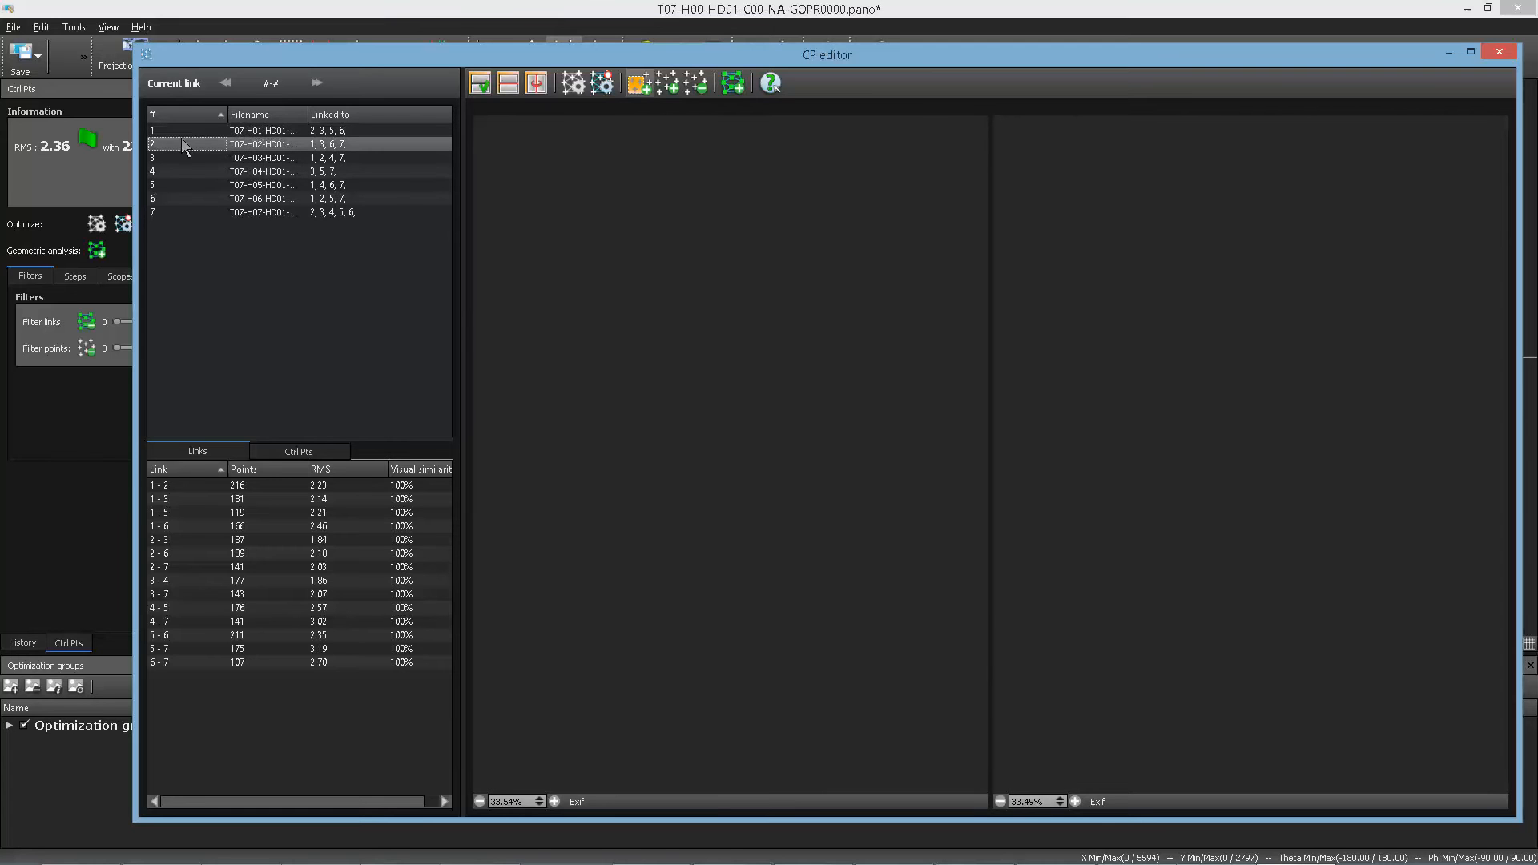
ctrl+click(181, 215)
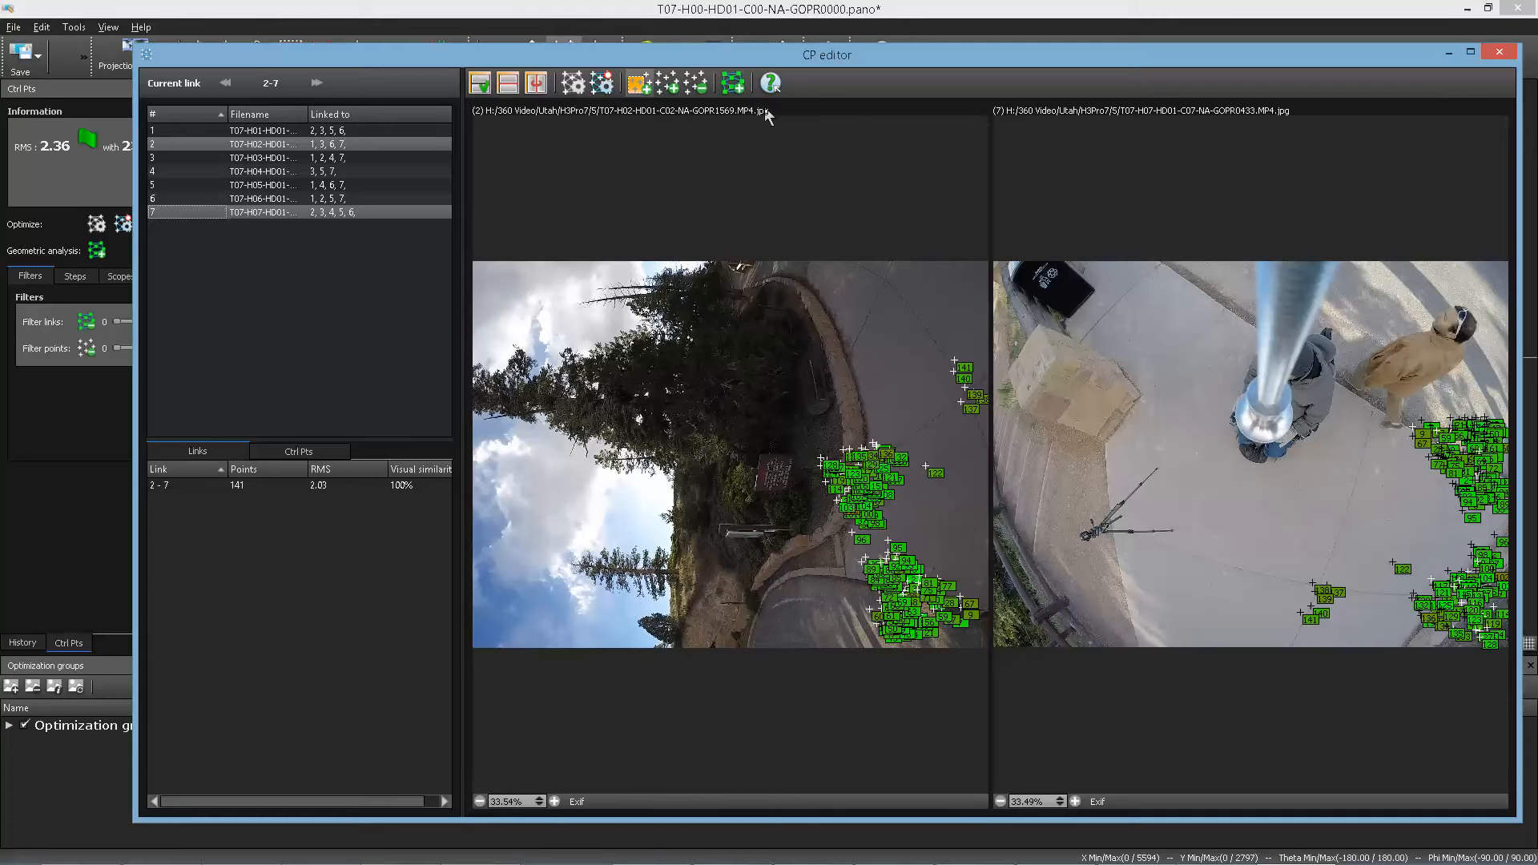
click(732, 82)
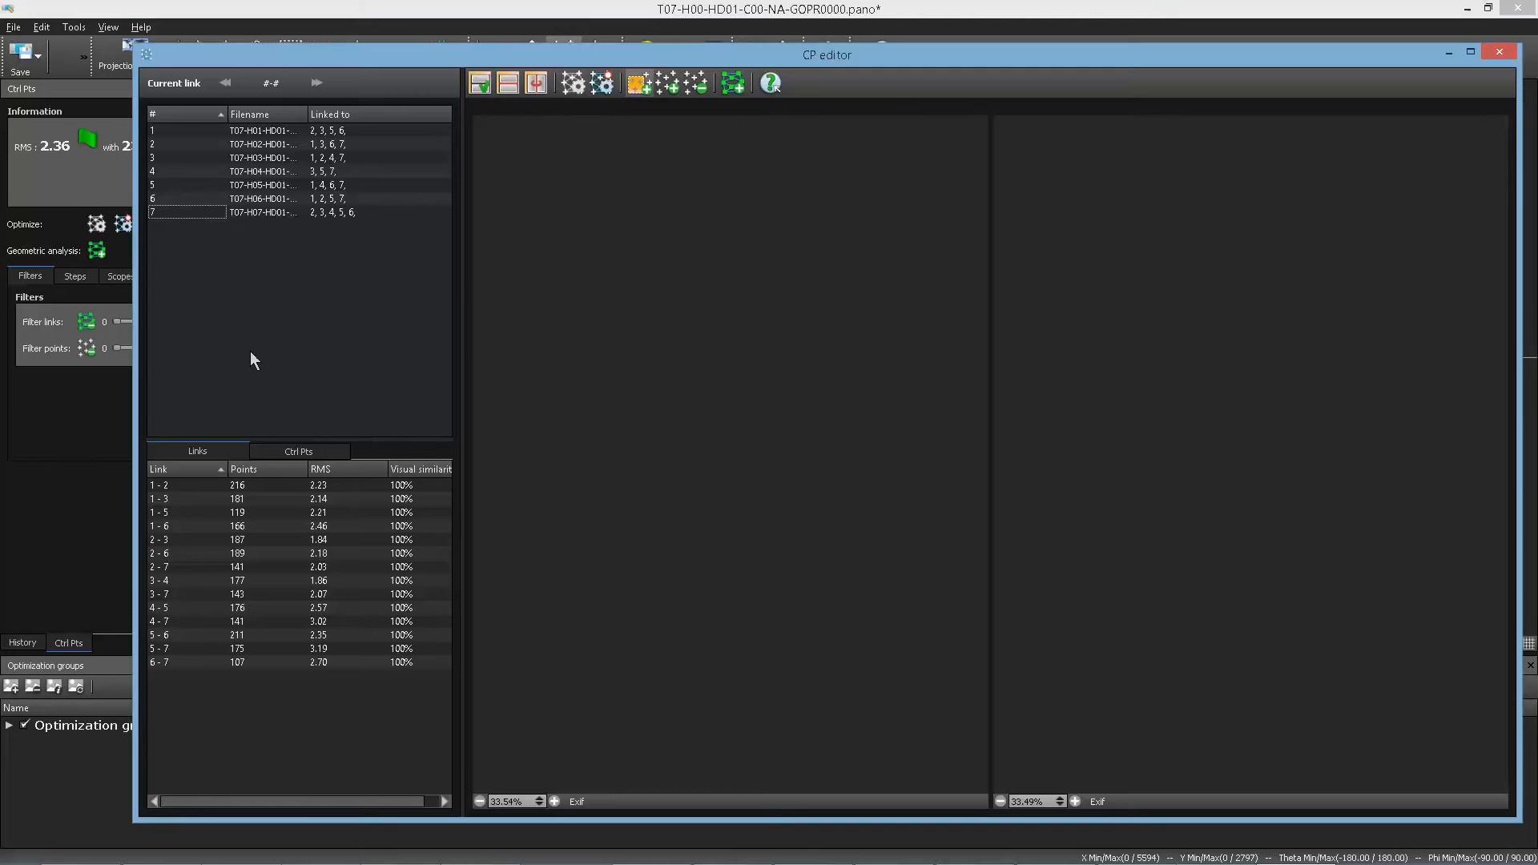
click(211, 199)
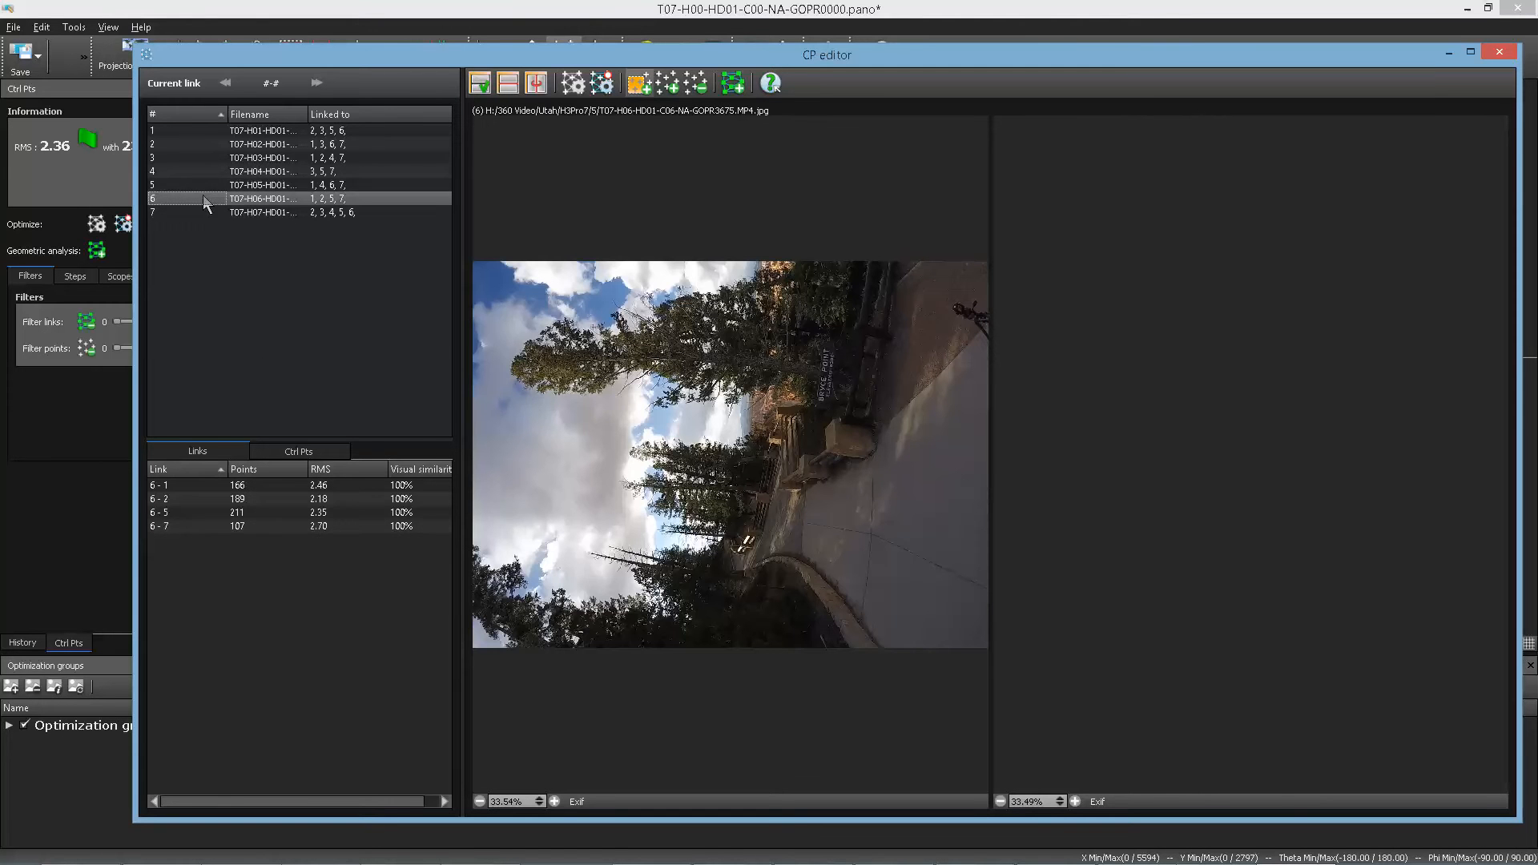
click(227, 266)
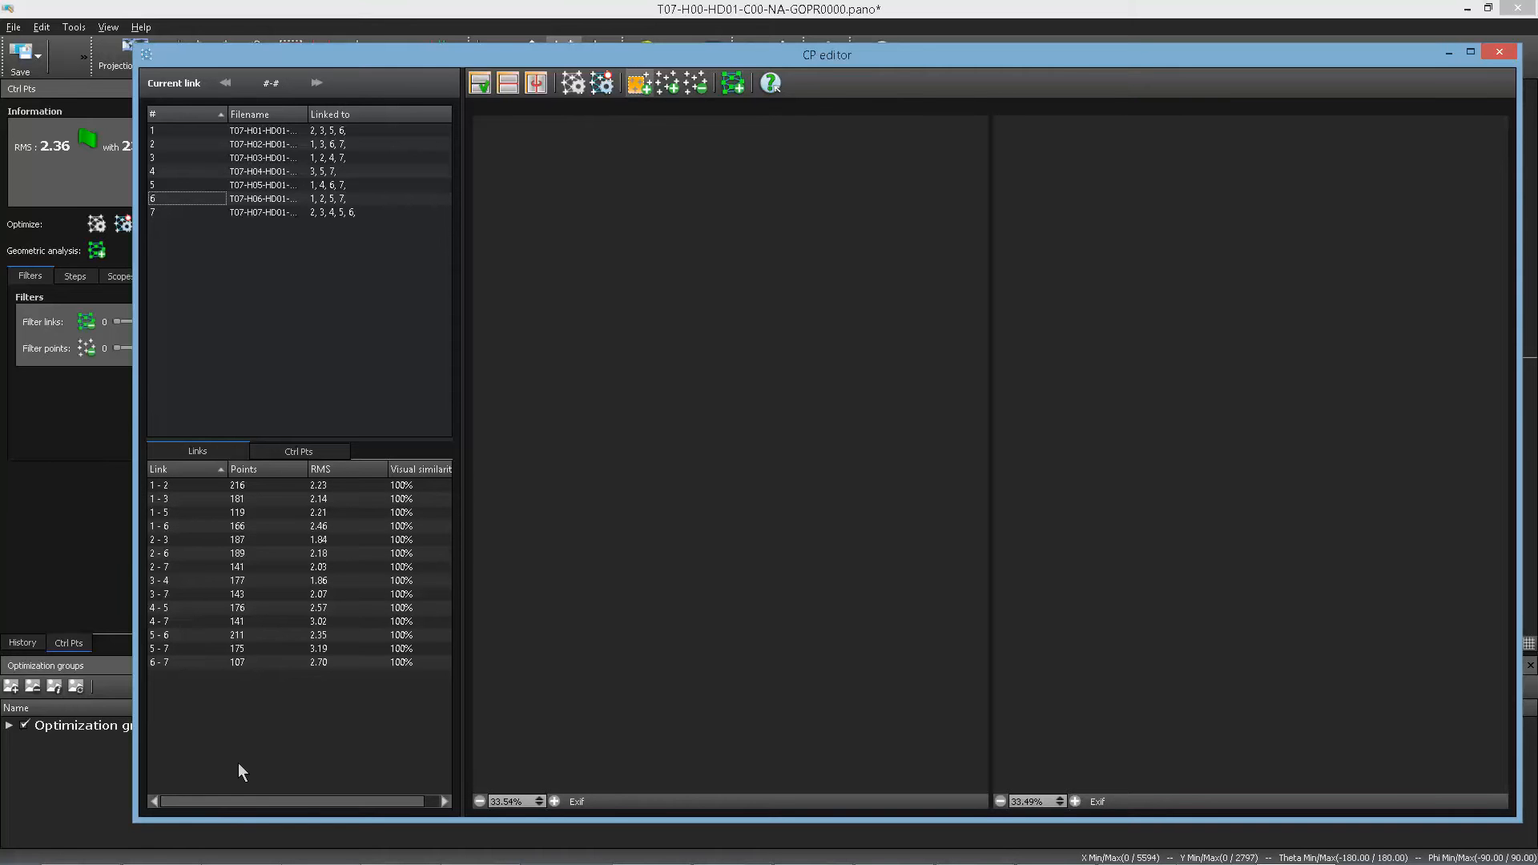
- Compare the links sorted by ascending RMS, and restore the list to link-number order
click(358, 472)
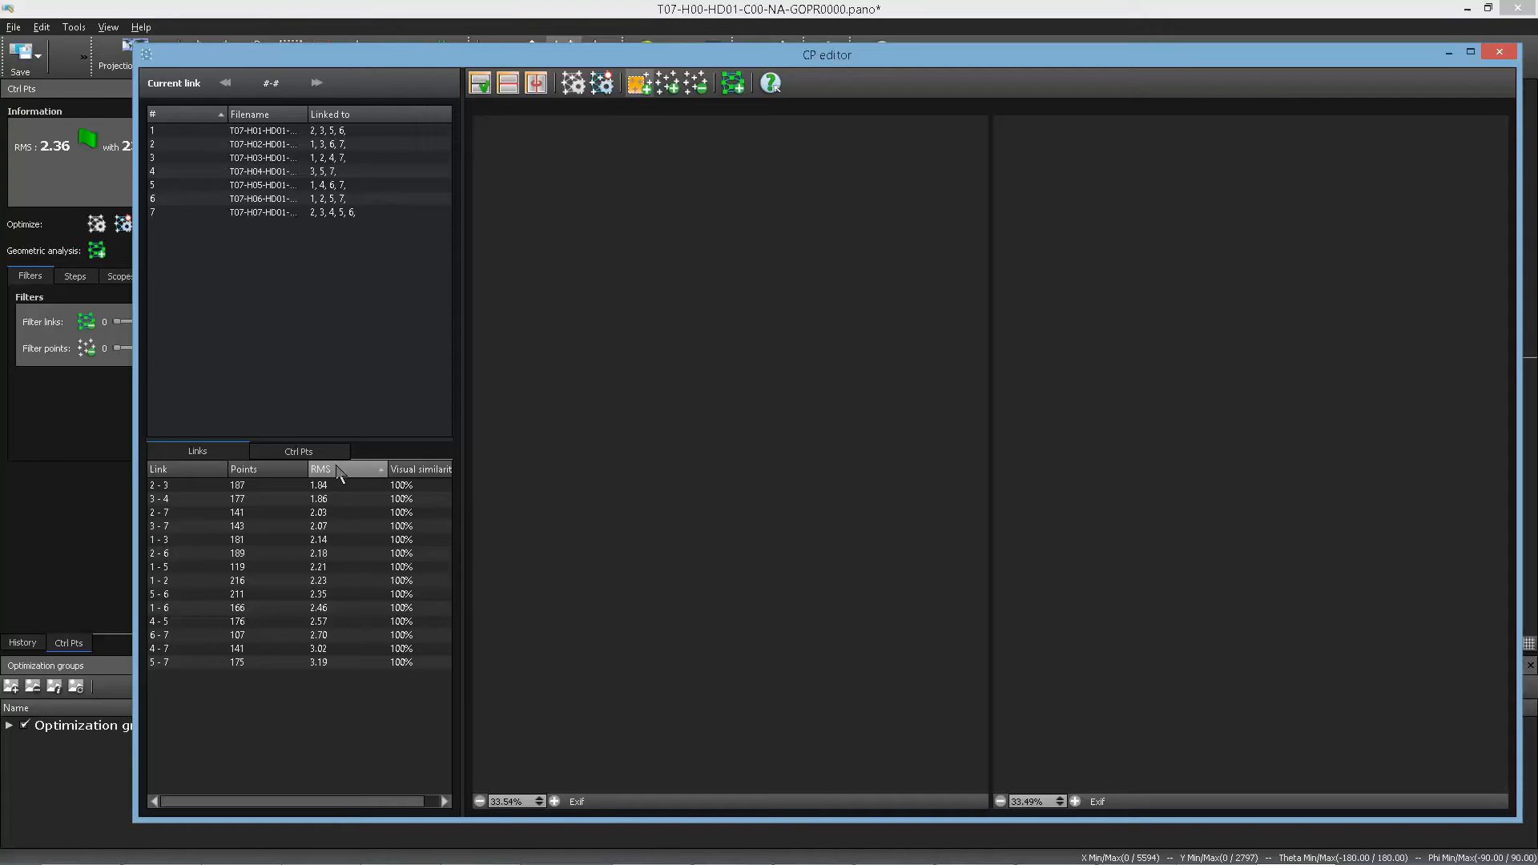
click(318, 486)
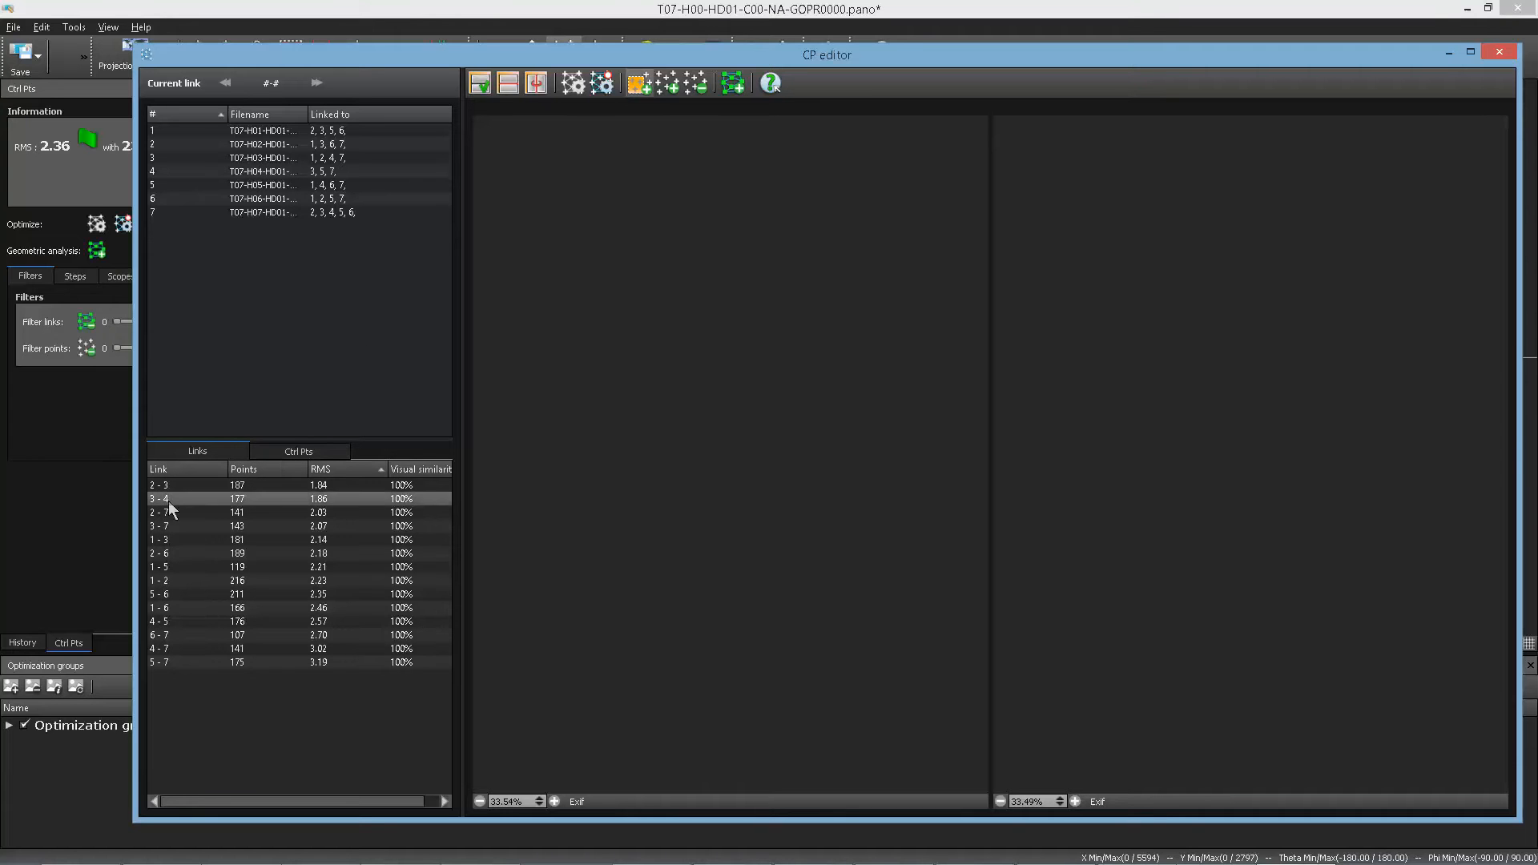
click(190, 463)
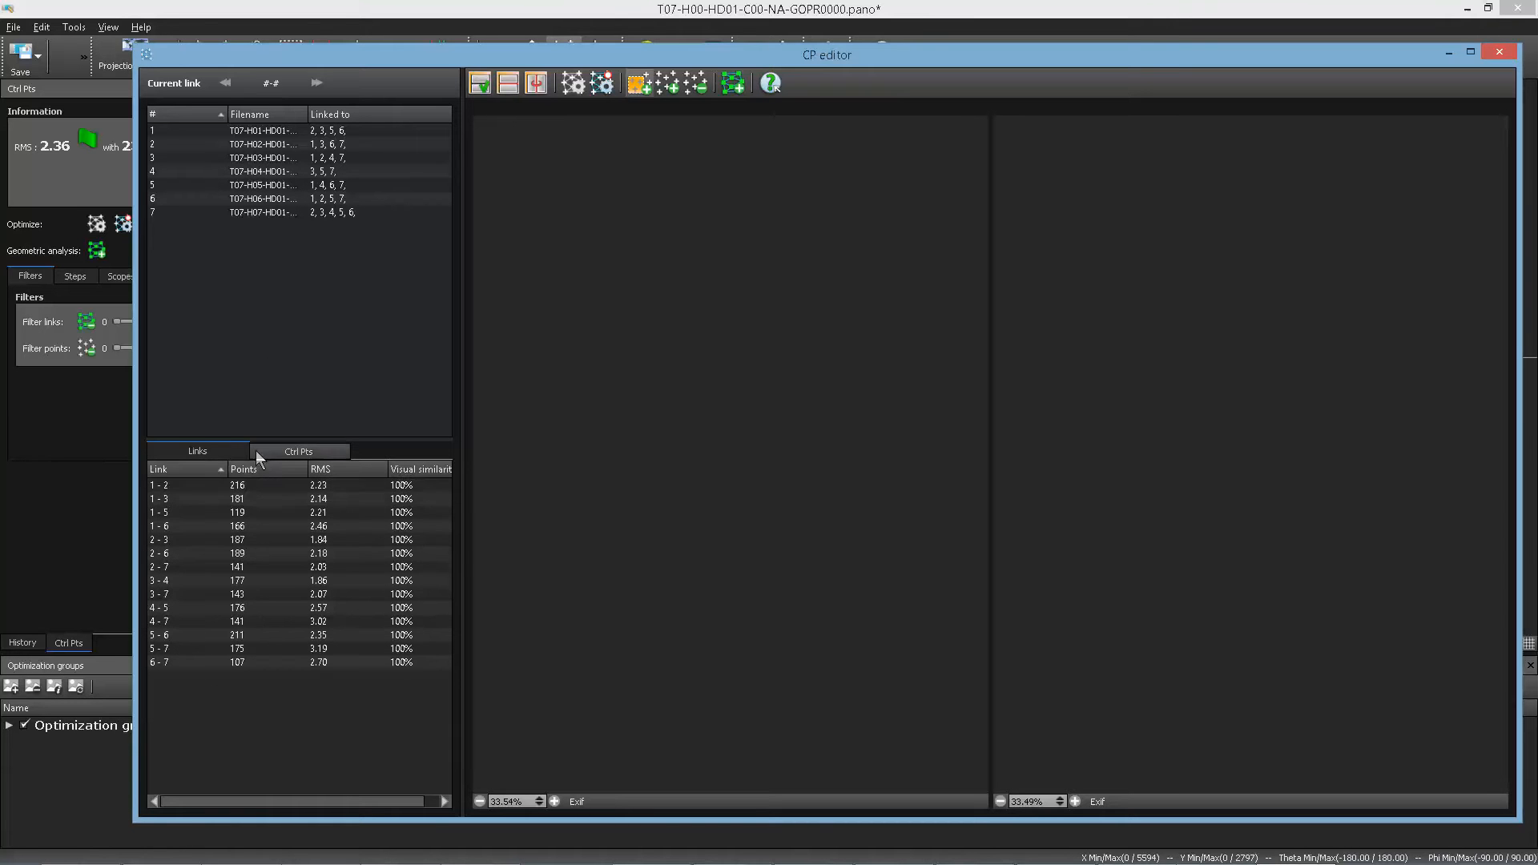
- Examine the control points of link 1-2 on both images and in the individual control point list
click(251, 485)
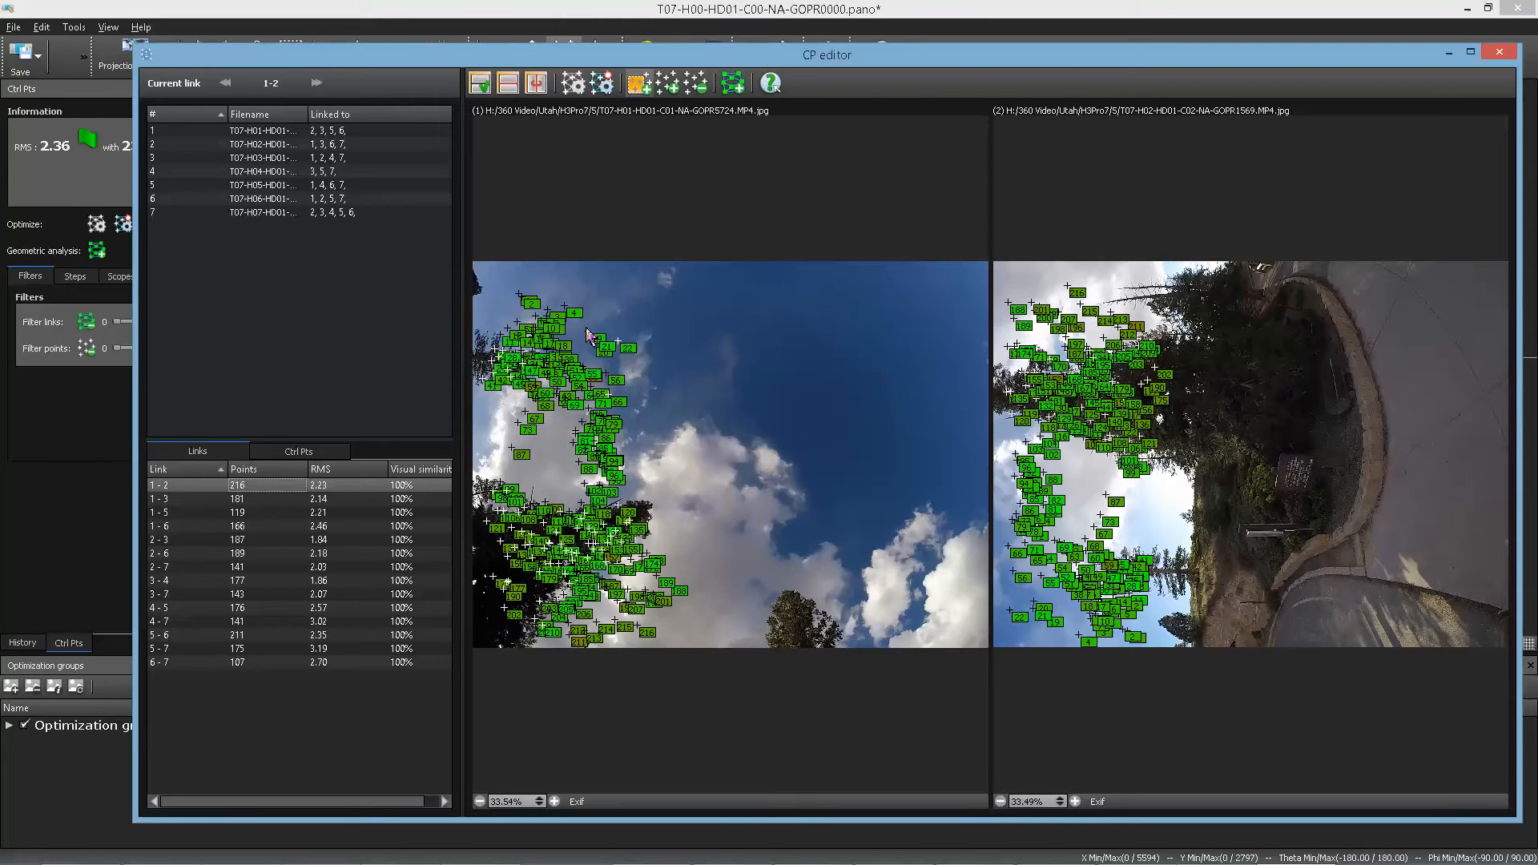
click(624, 354)
click(630, 517)
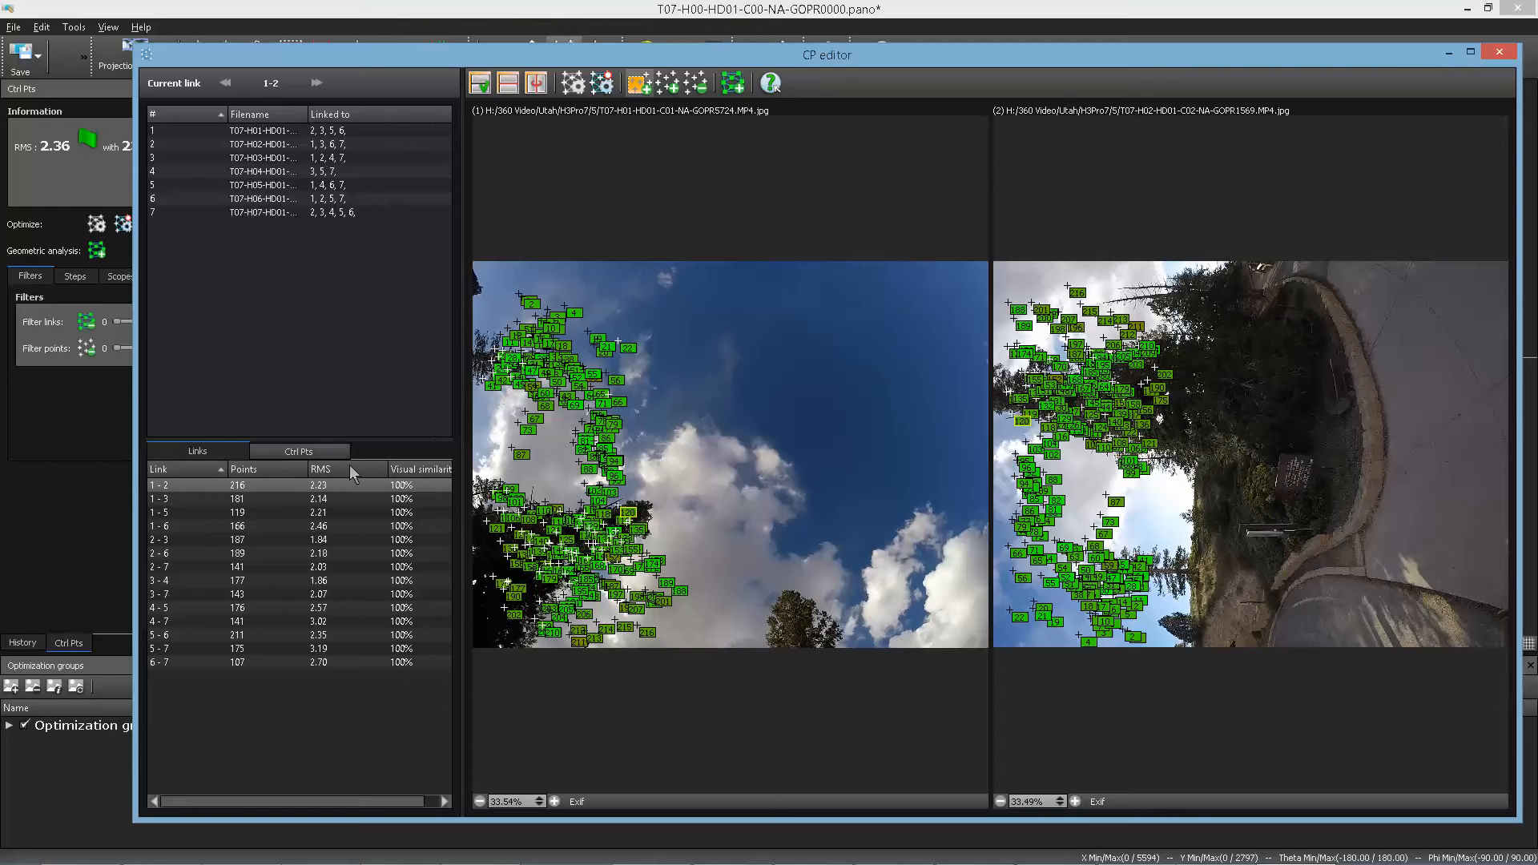
click(423, 472)
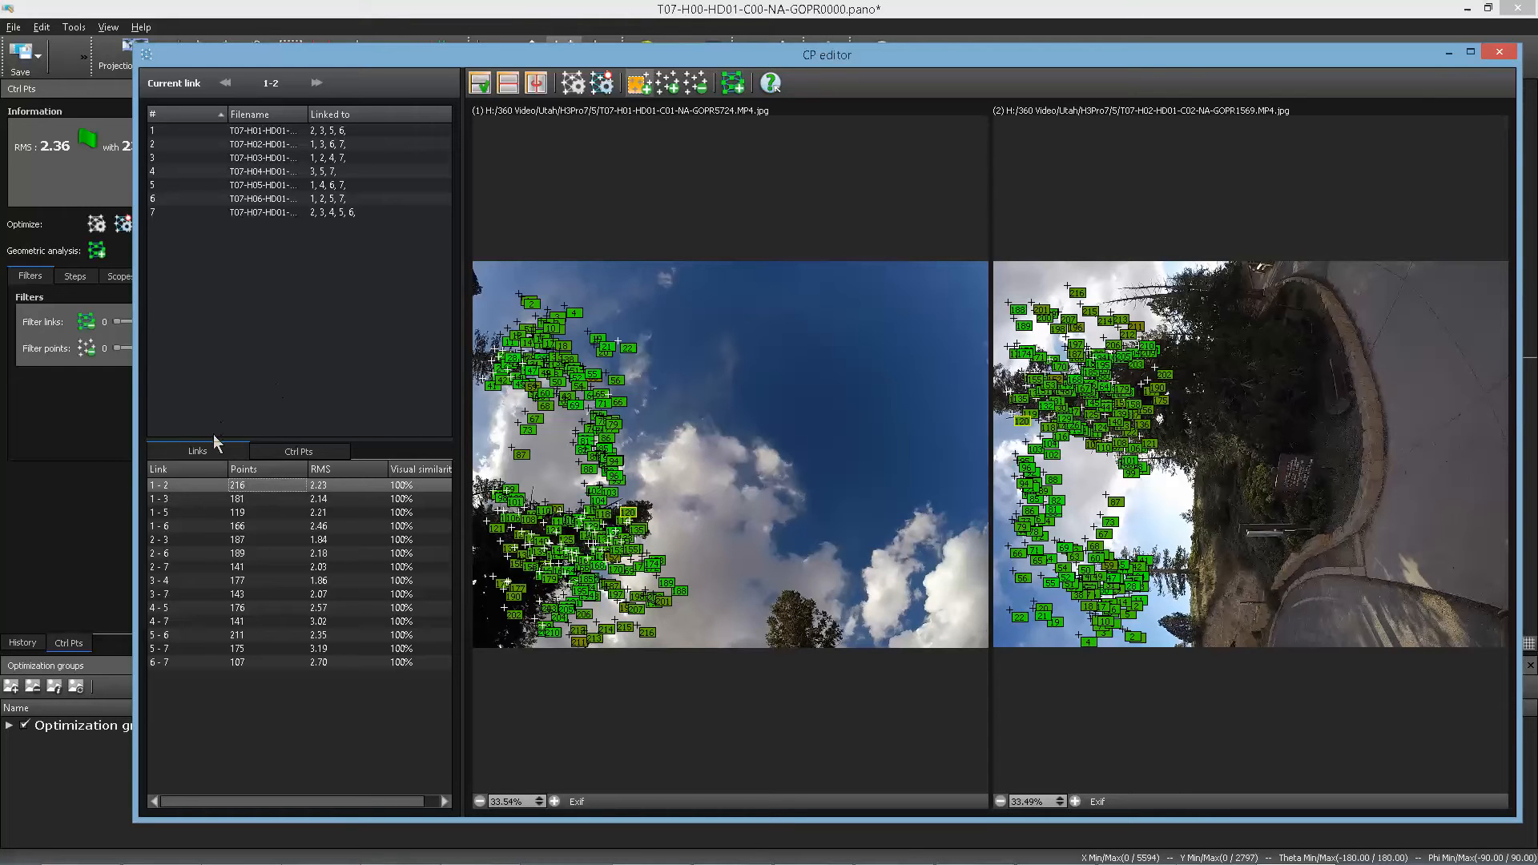
click(288, 449)
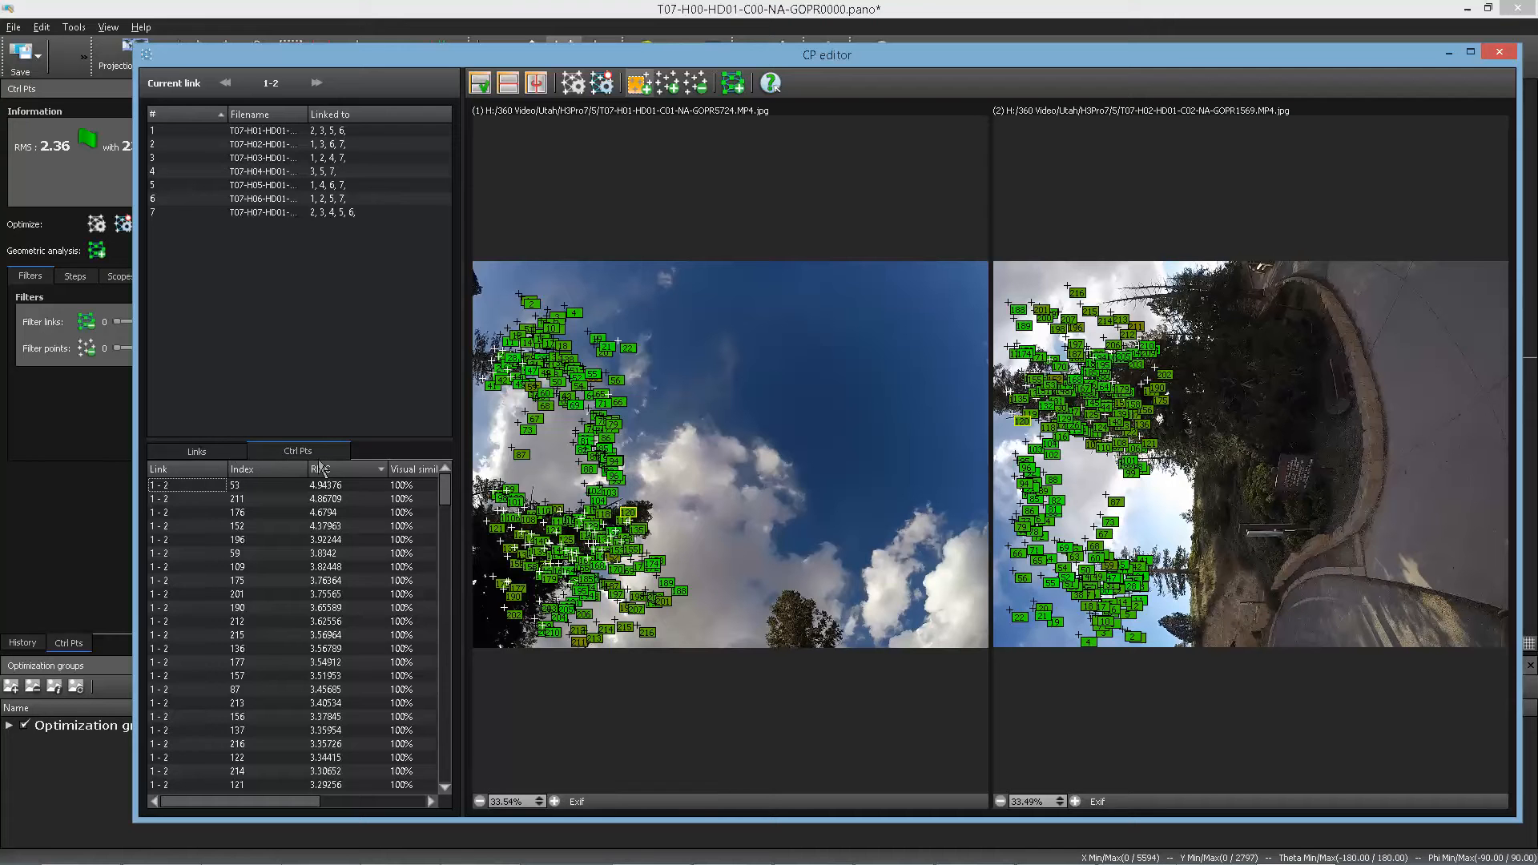
click(200, 449)
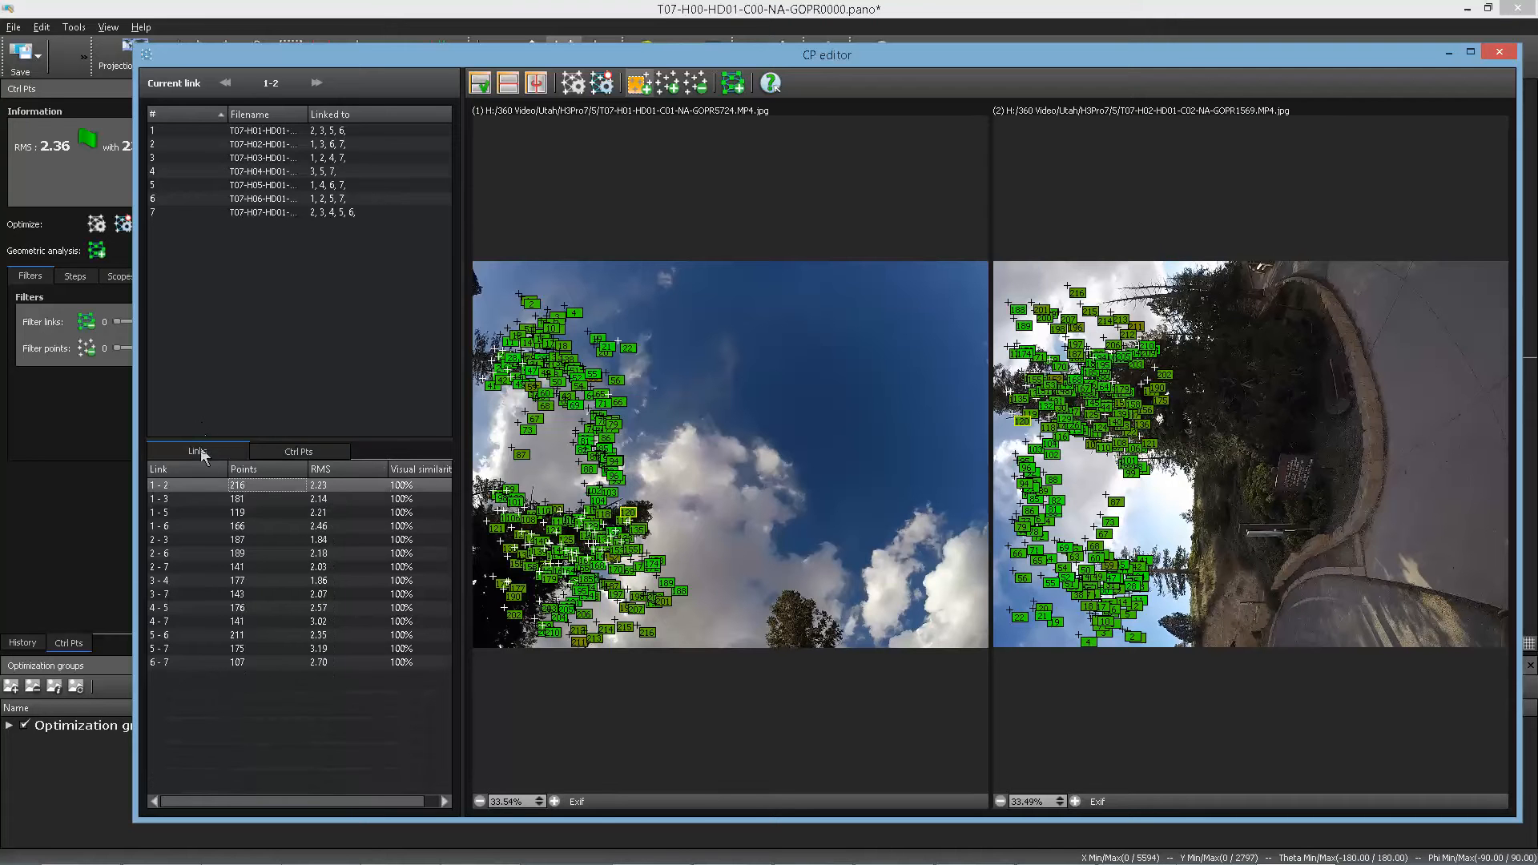
- Open link 2-6 and read through its control point list from the highest to the lowest RMS
click(170, 554)
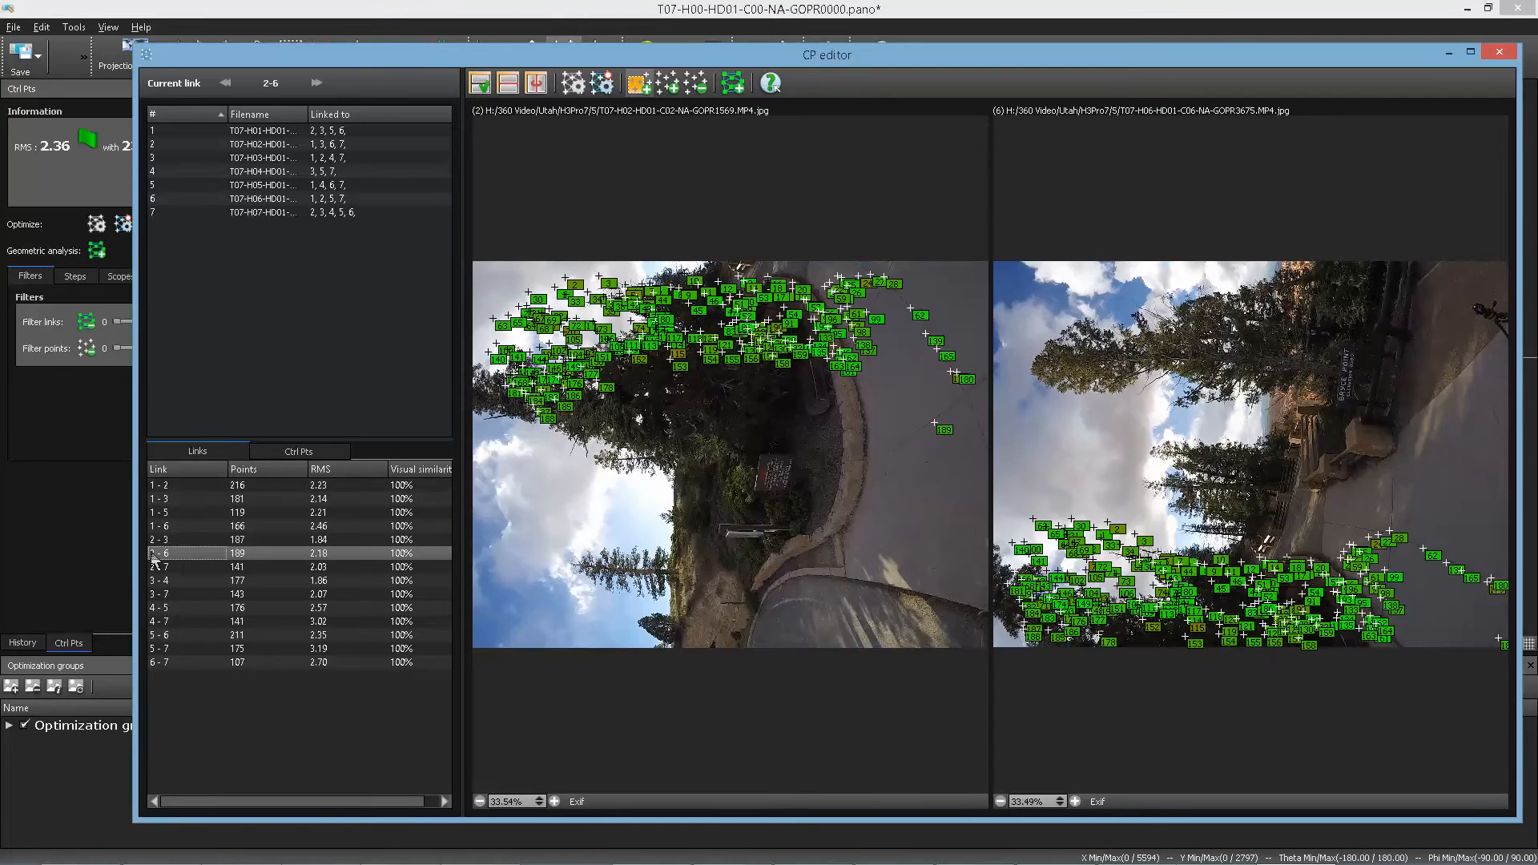
click(267, 453)
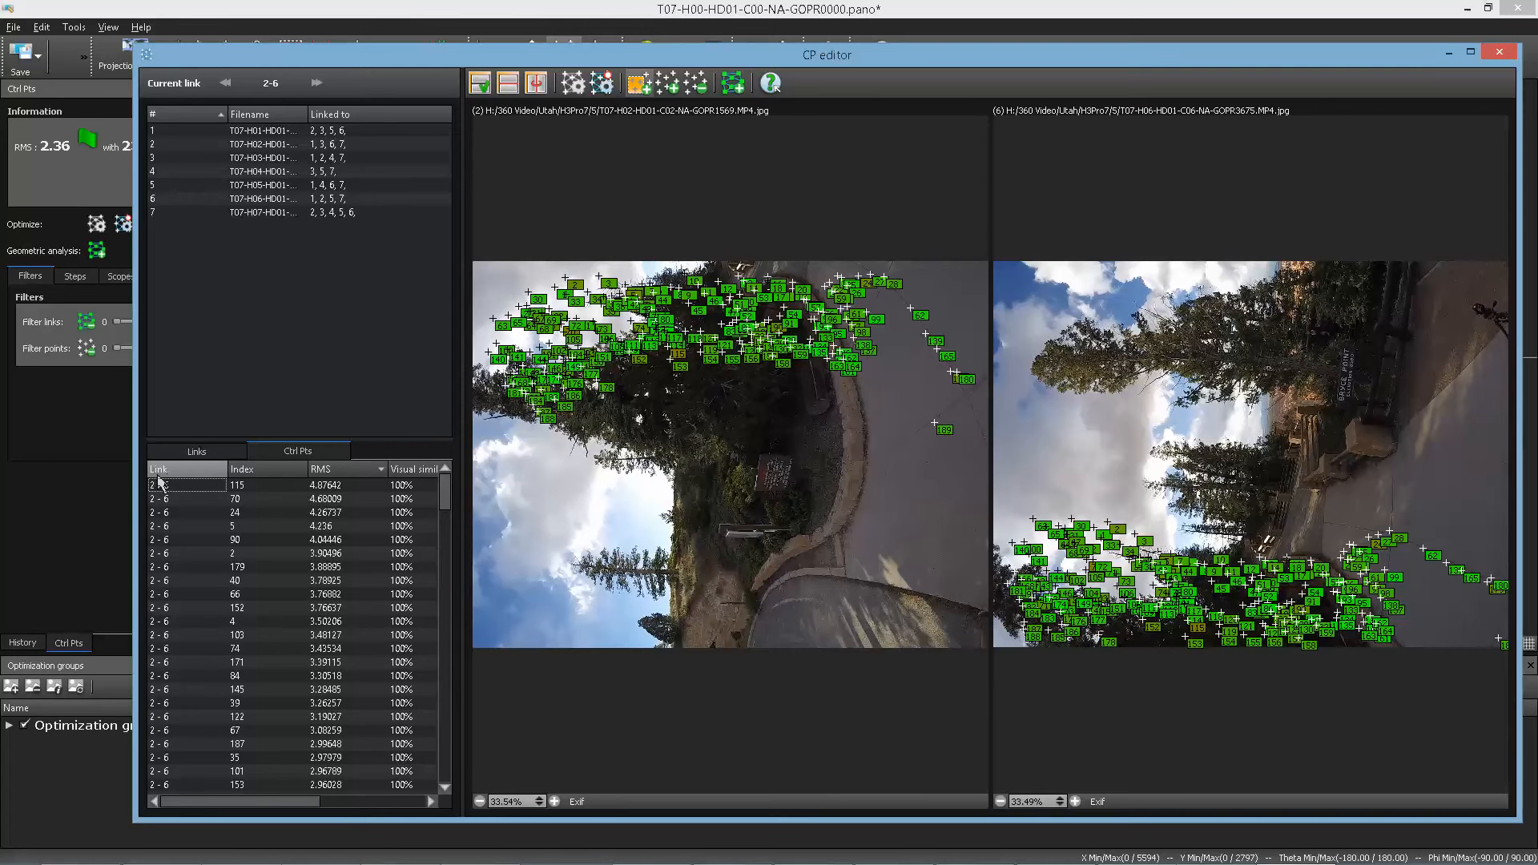
drag(443, 499, 410, 771)
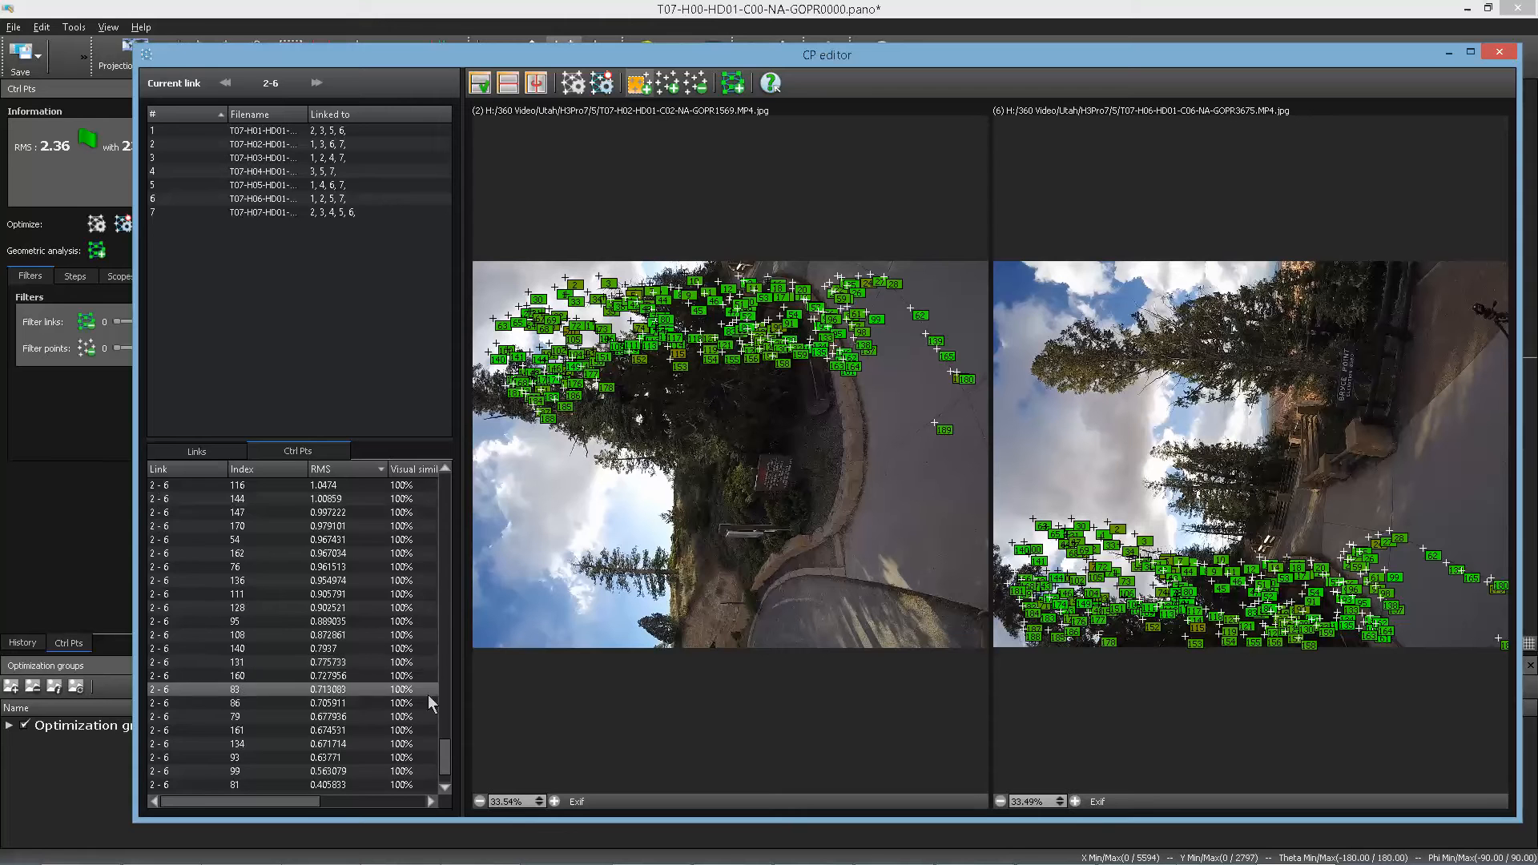
drag(447, 751, 445, 489)
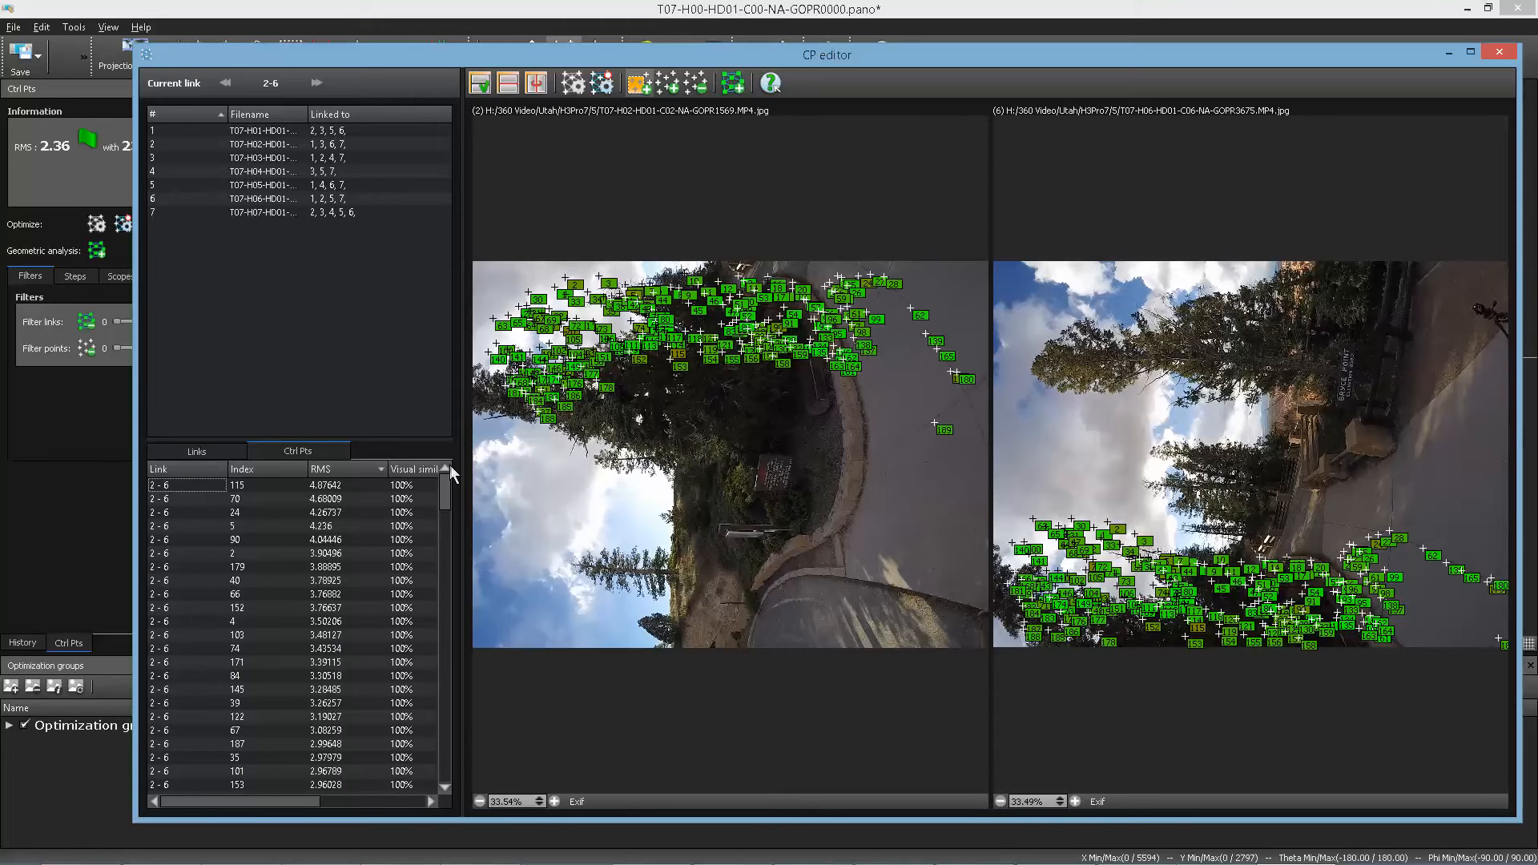
click(252, 513)
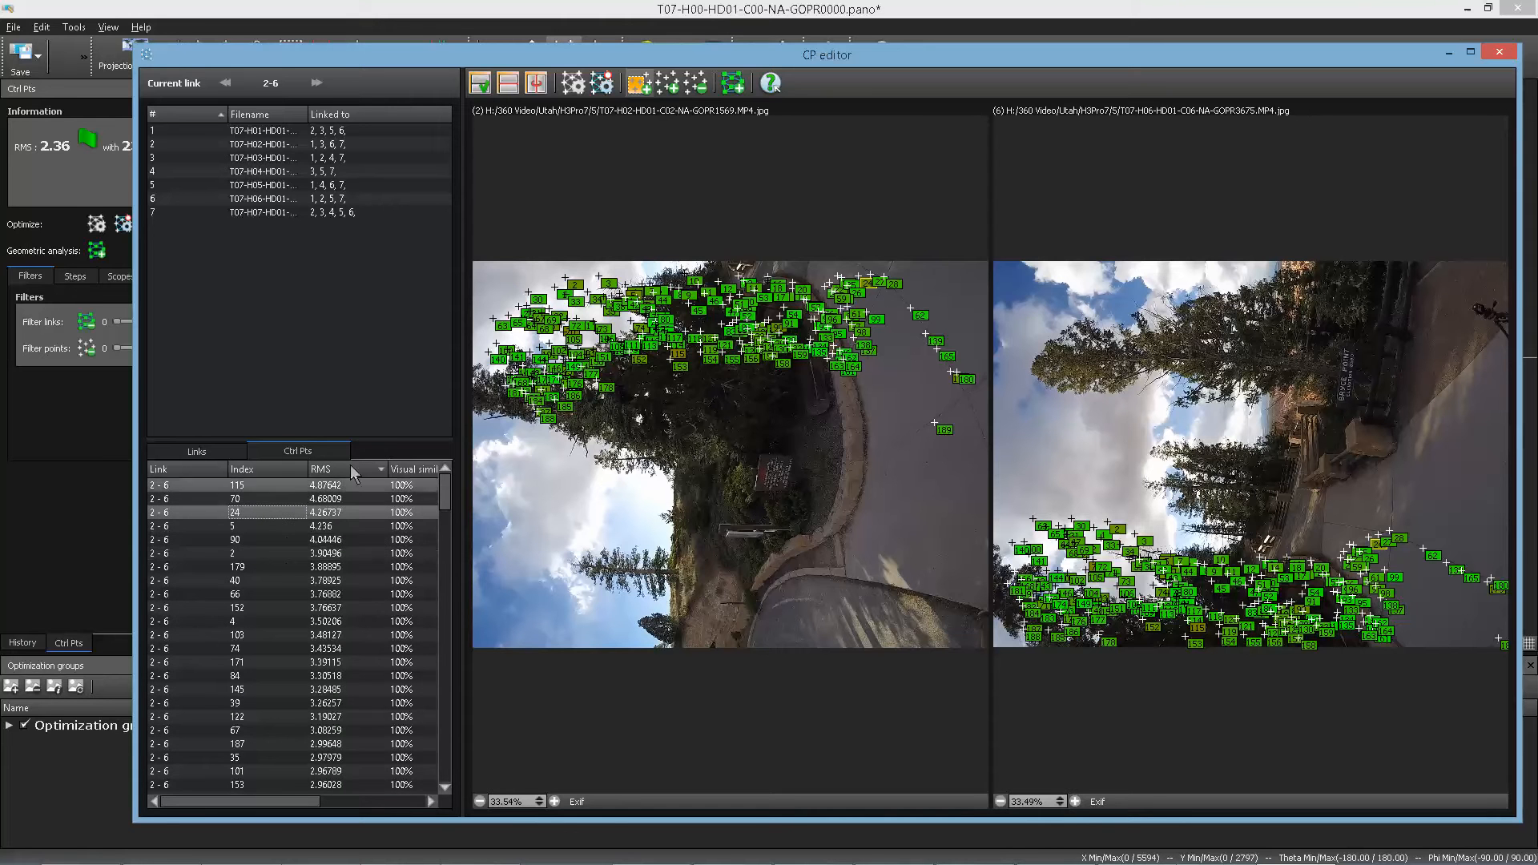
- Sort link 2-6's control points by index and locate points 1, 7 and 9 on the images
click(269, 468)
click(257, 485)
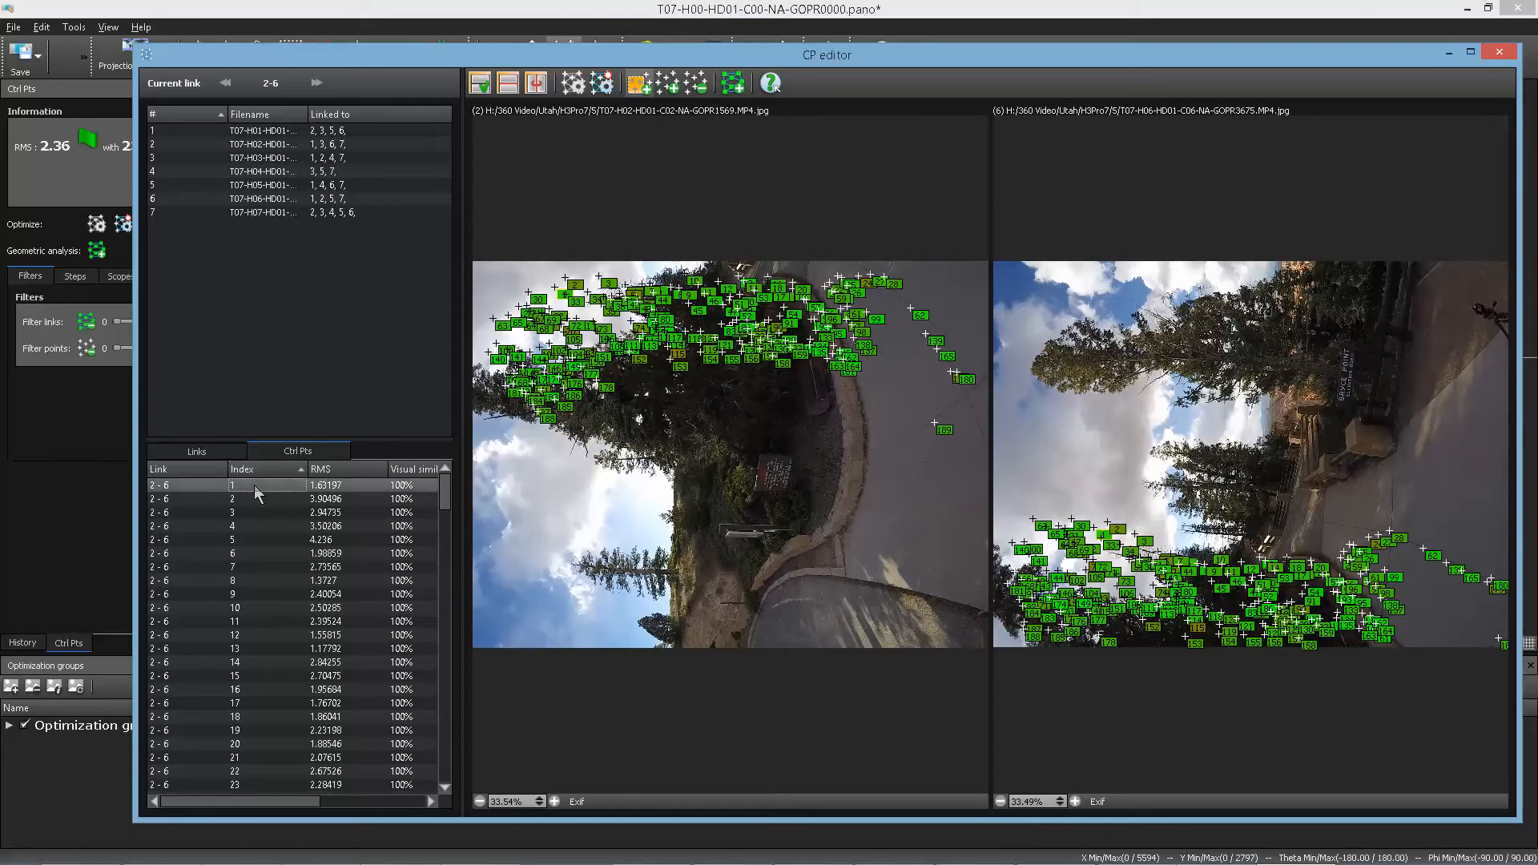
click(256, 567)
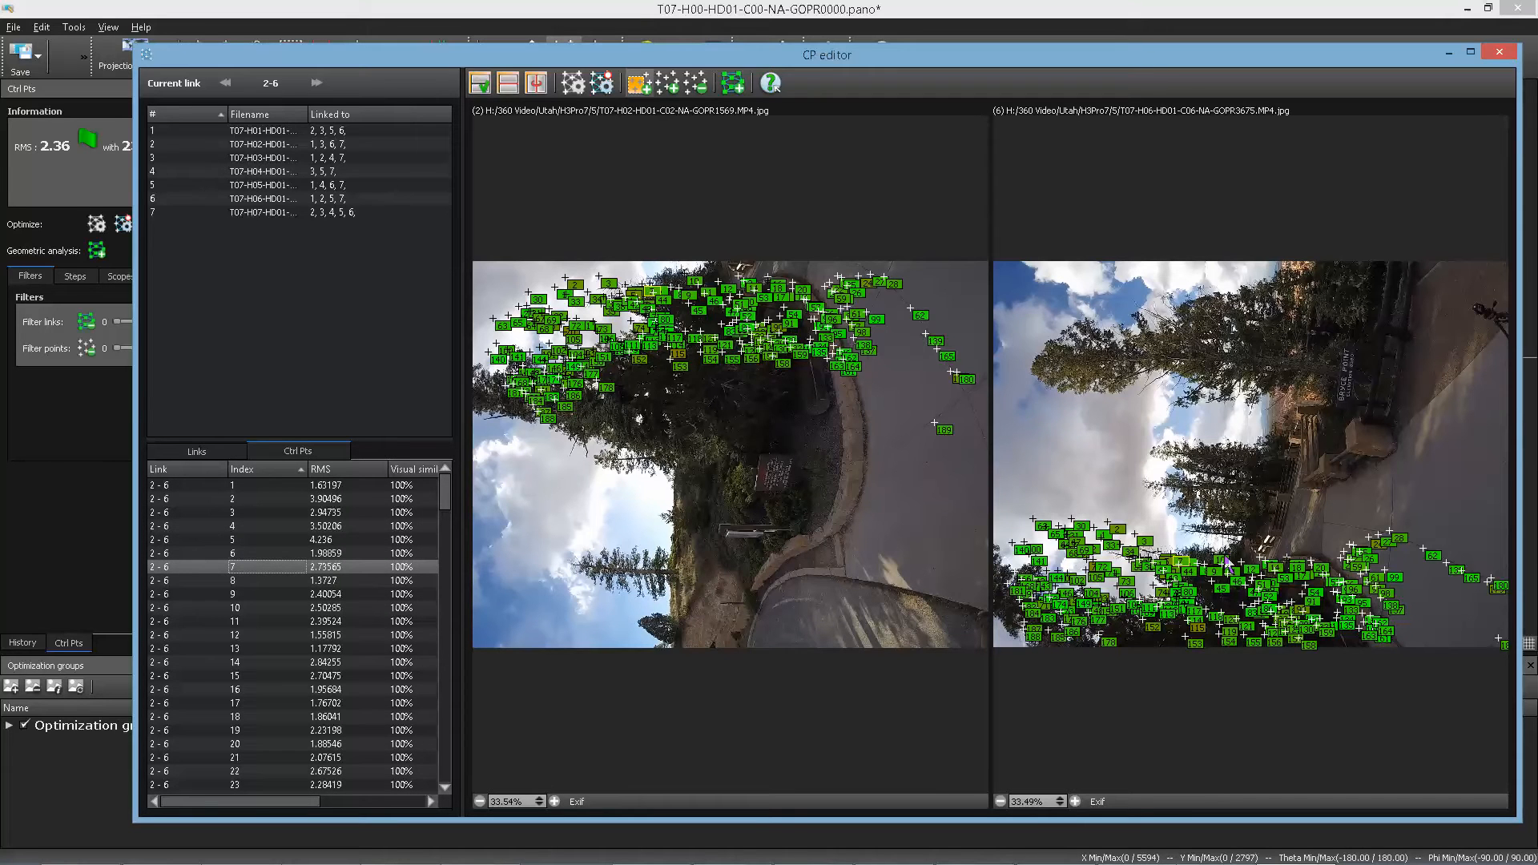
click(242, 595)
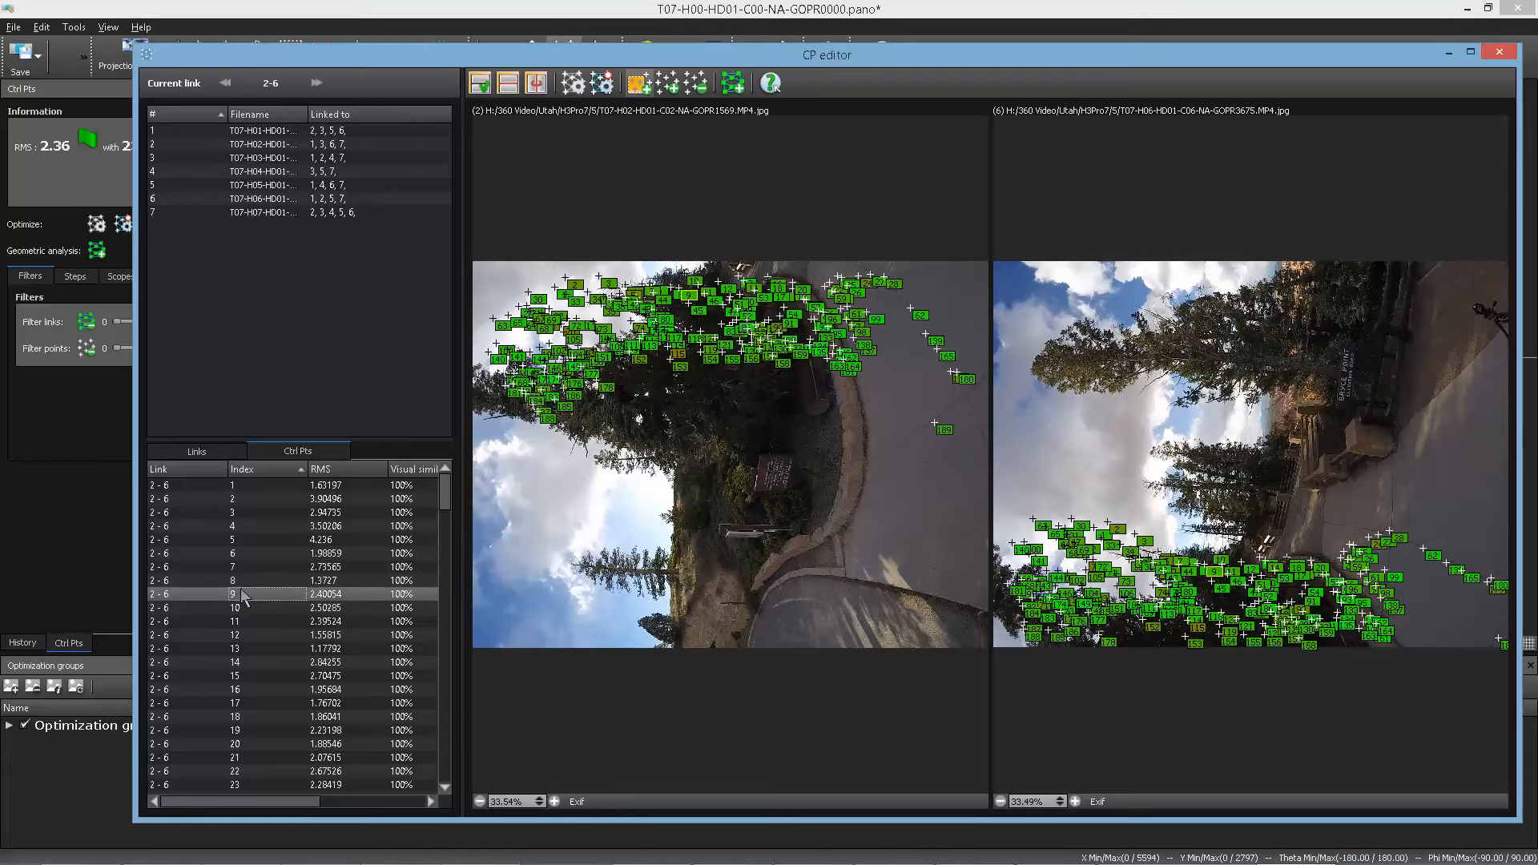
- Sort link 2-6's control points by RMS in both directions, checking the three lowest points and the single highest one on the images
click(333, 473)
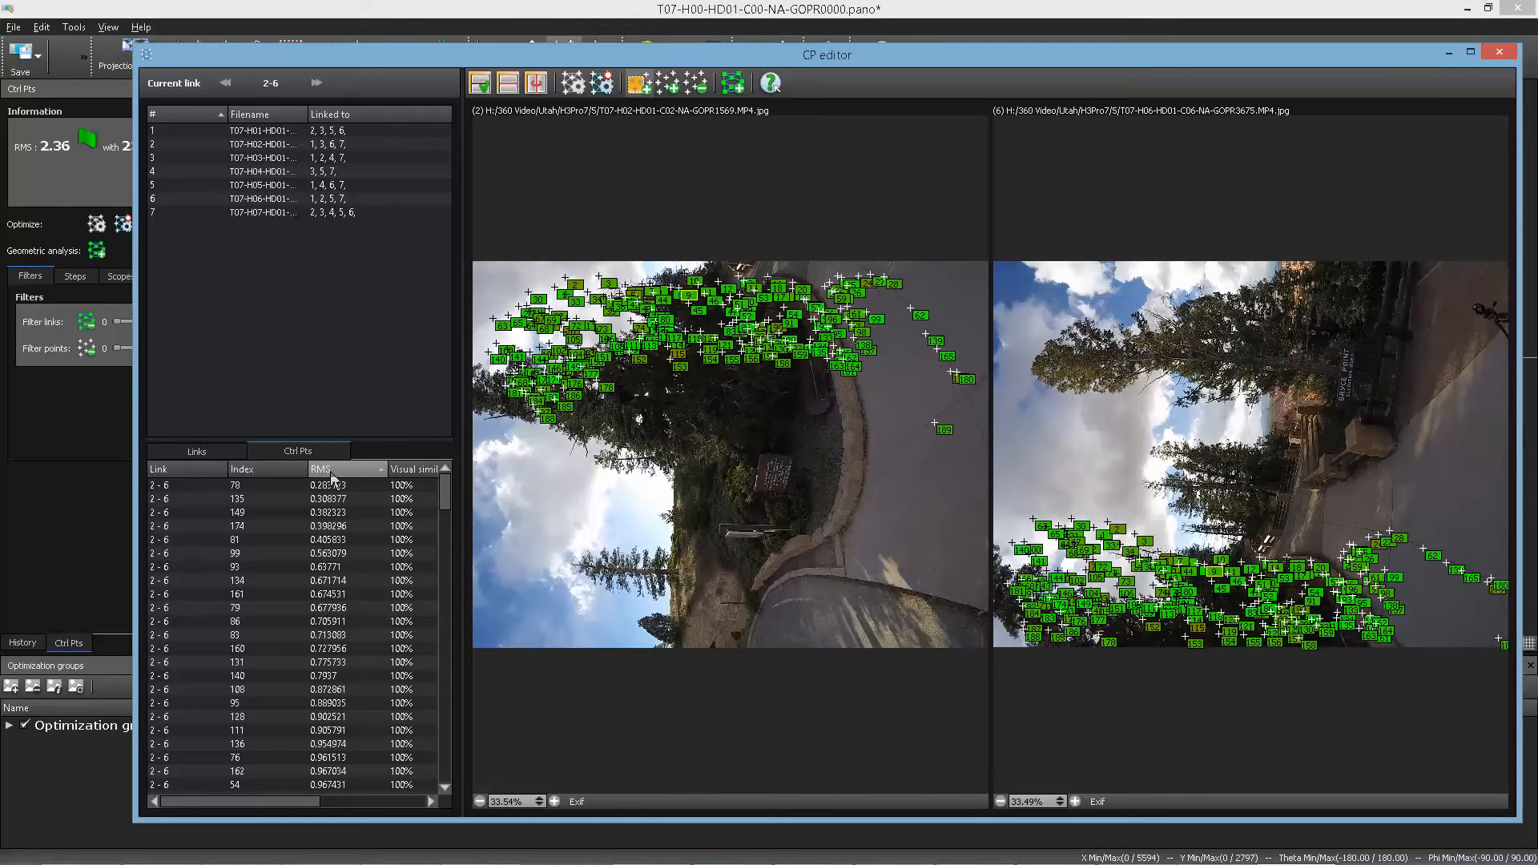
click(337, 486)
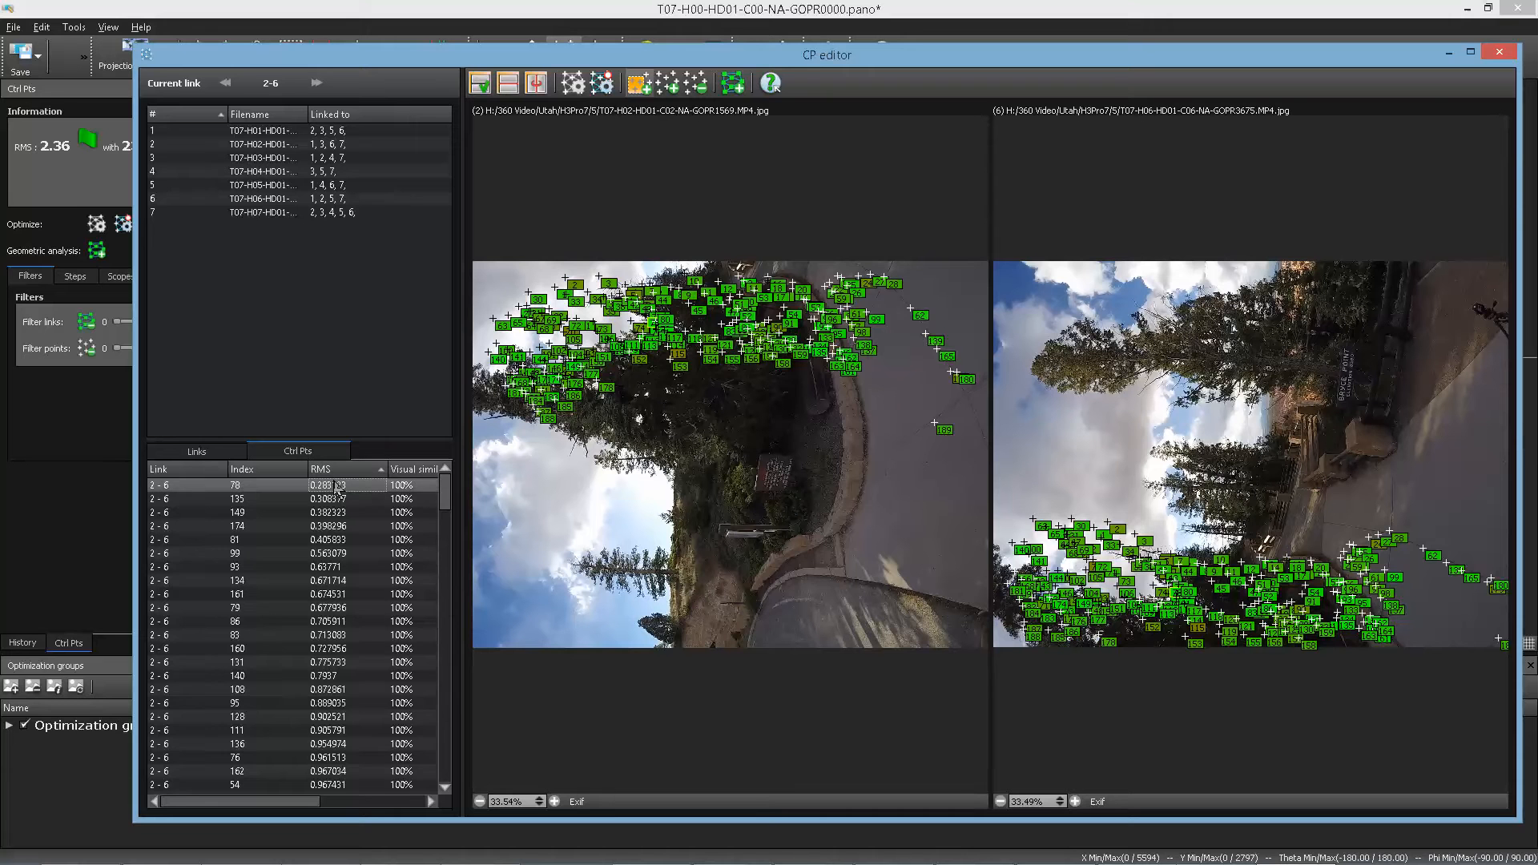
click(329, 499)
click(329, 514)
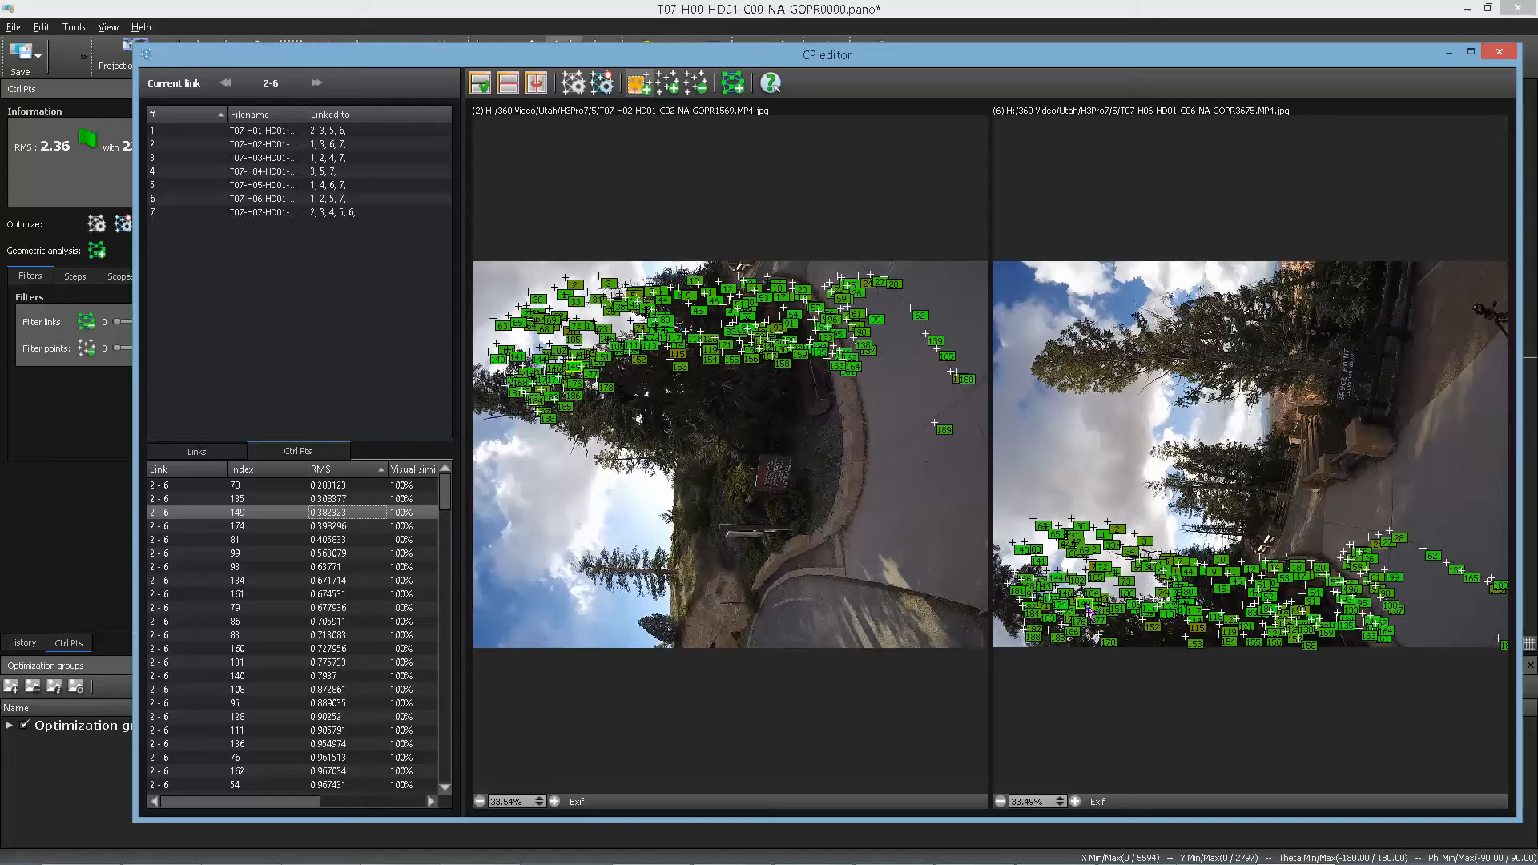
click(336, 473)
click(336, 485)
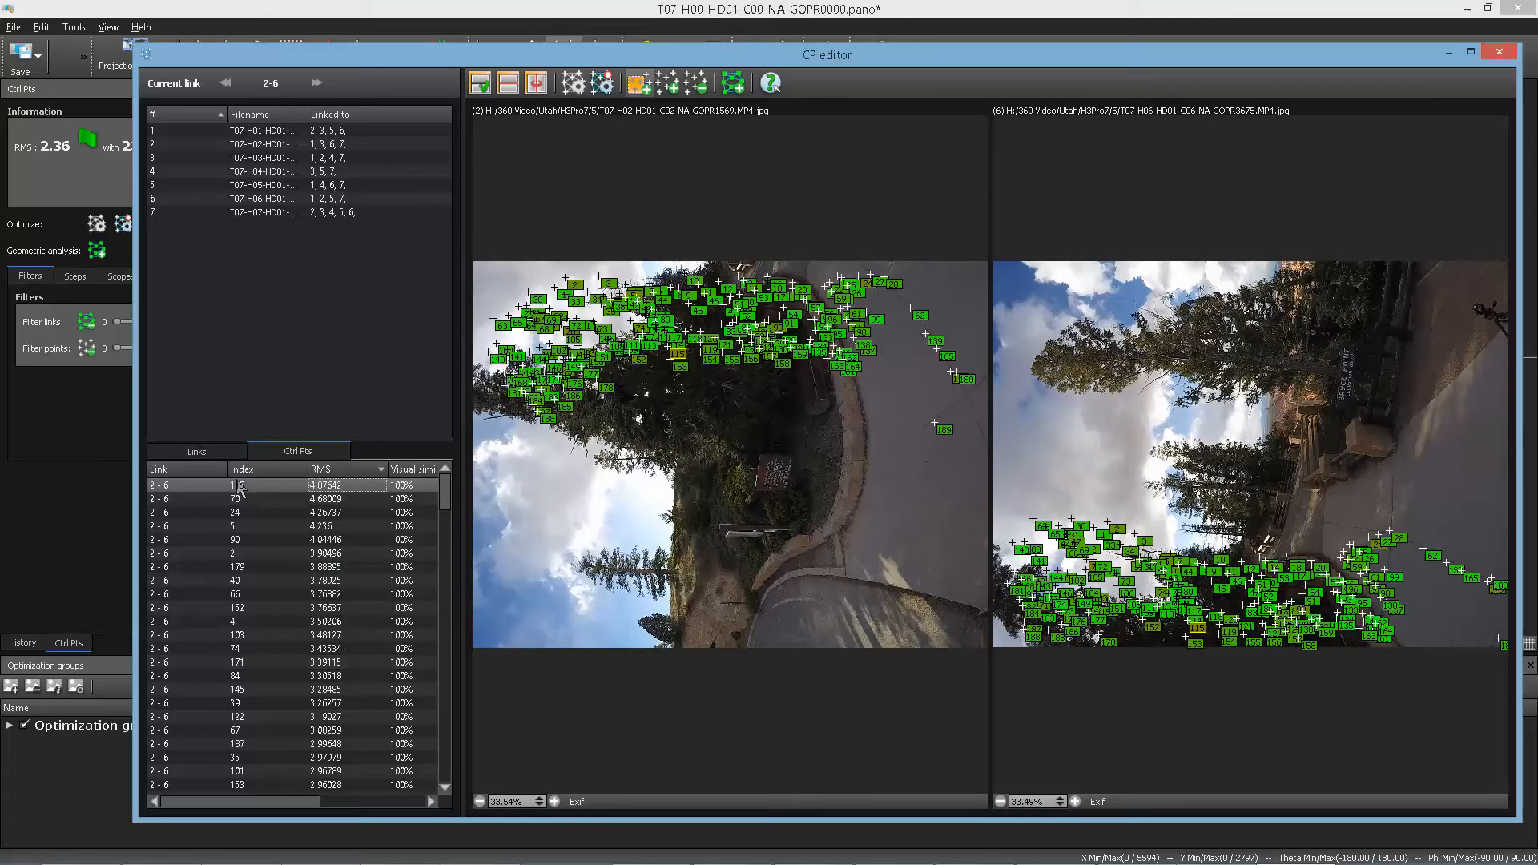
- Return to the link list, view only image 1's links, and clear the selection to list all links
click(218, 454)
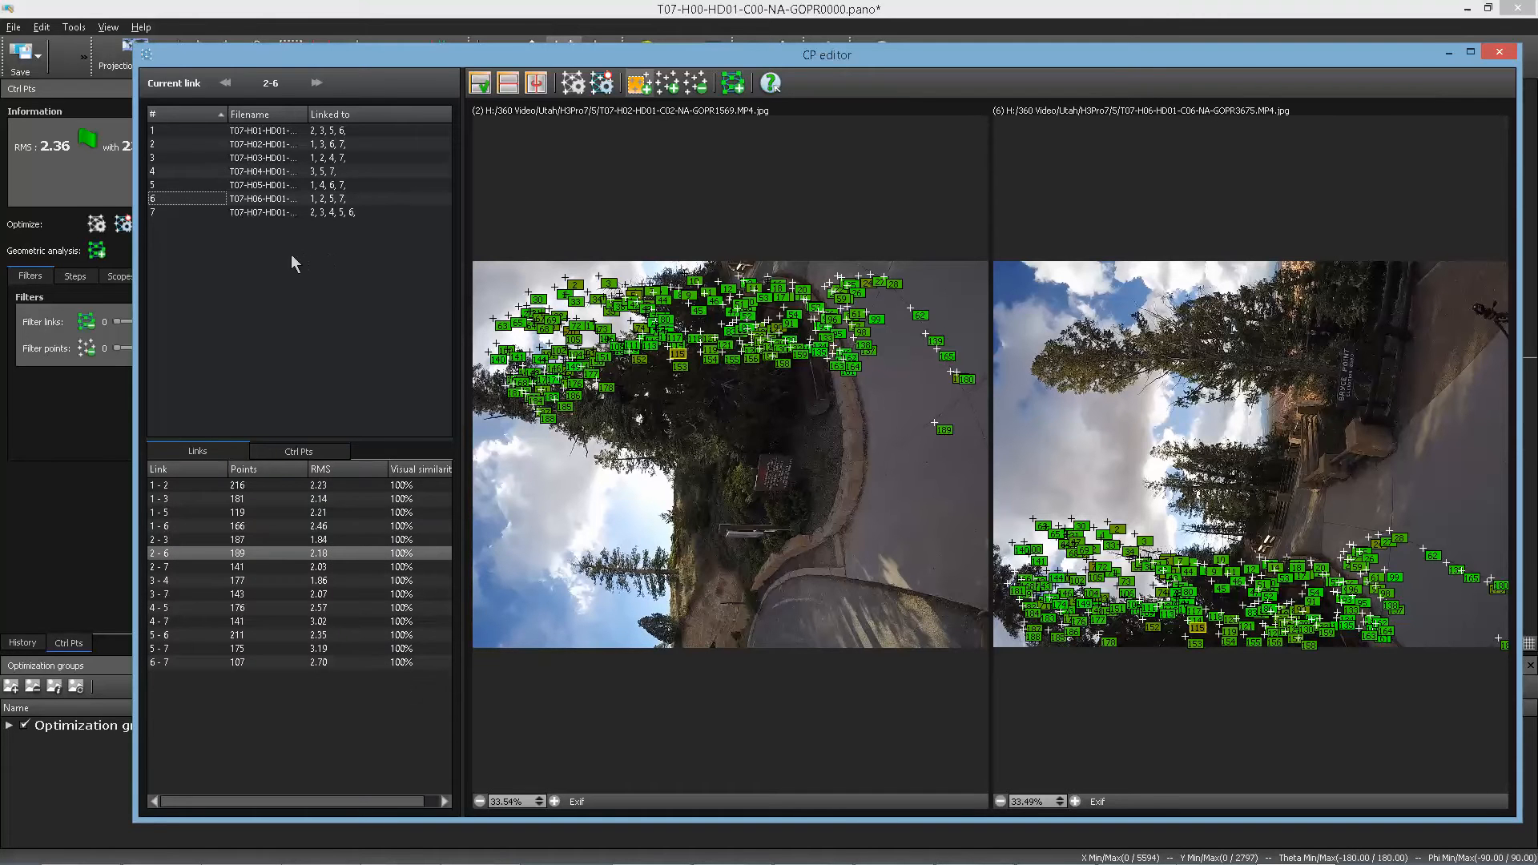
click(180, 133)
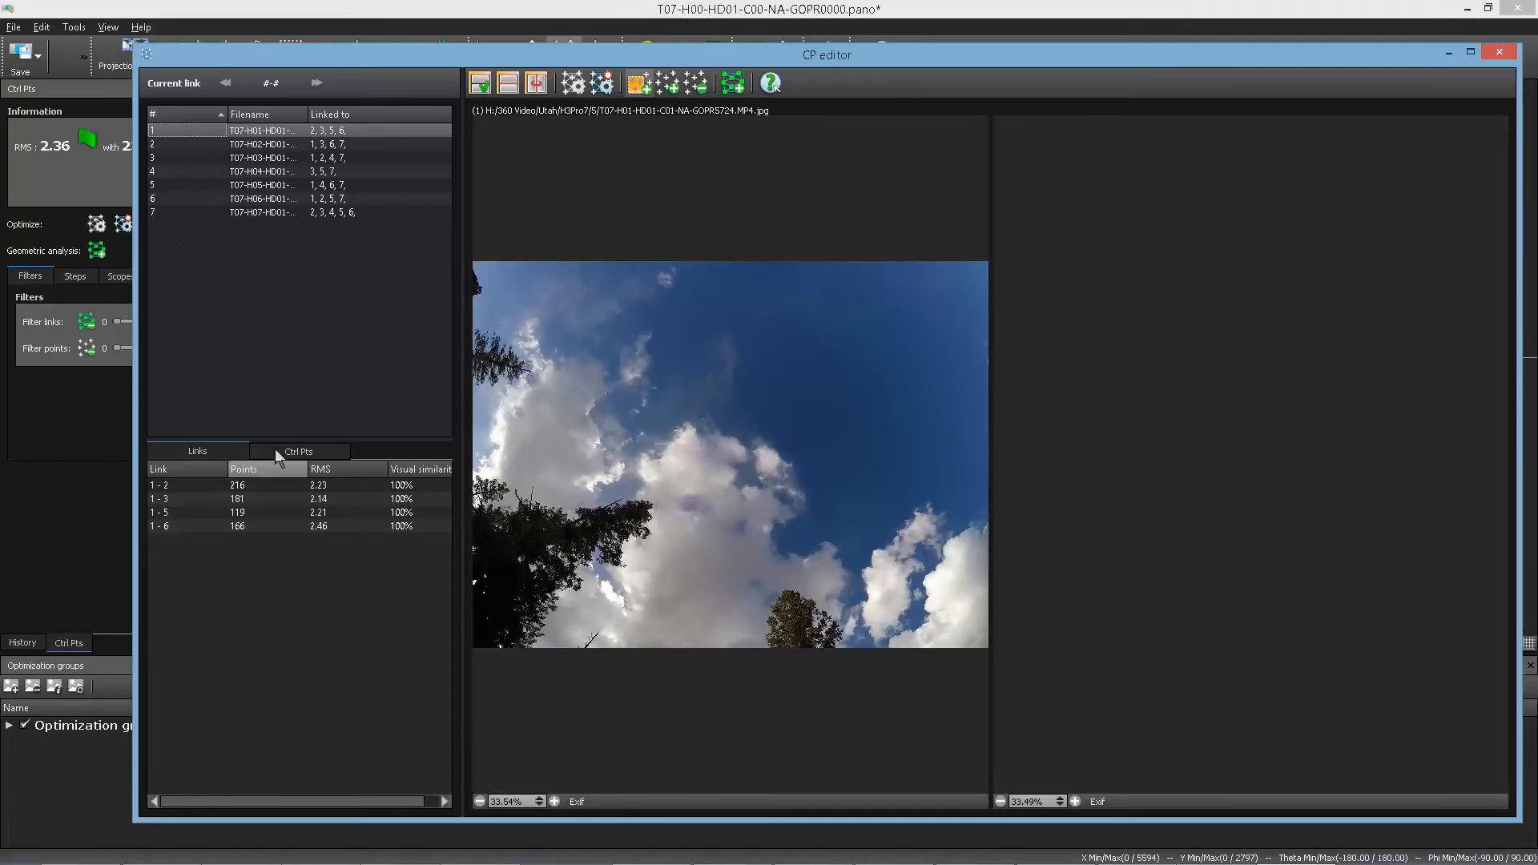
click(277, 384)
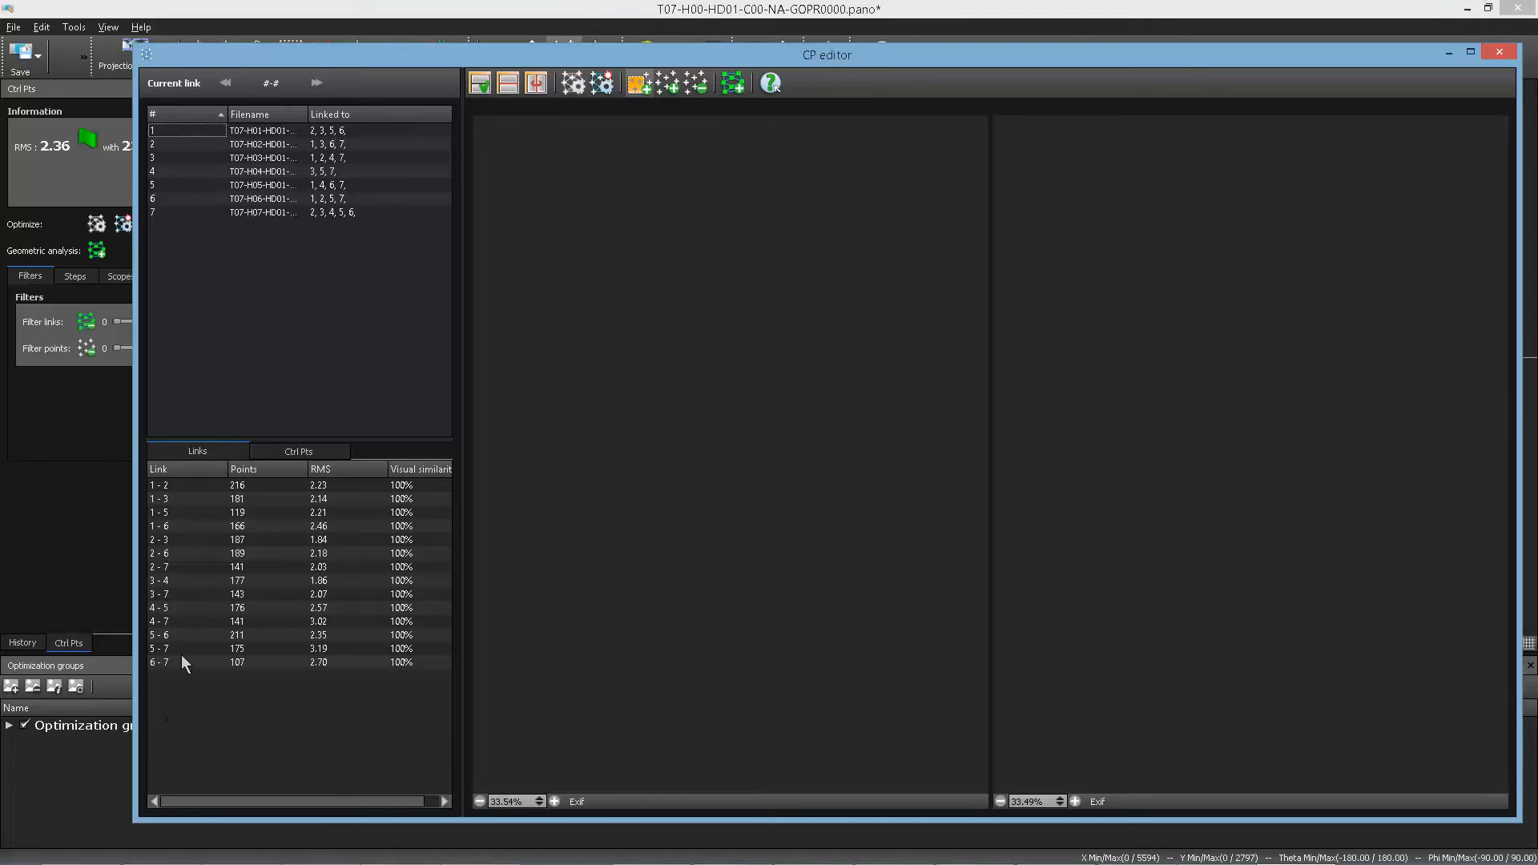
- Sort all links by descending RMS and open link 5-7
click(336, 470)
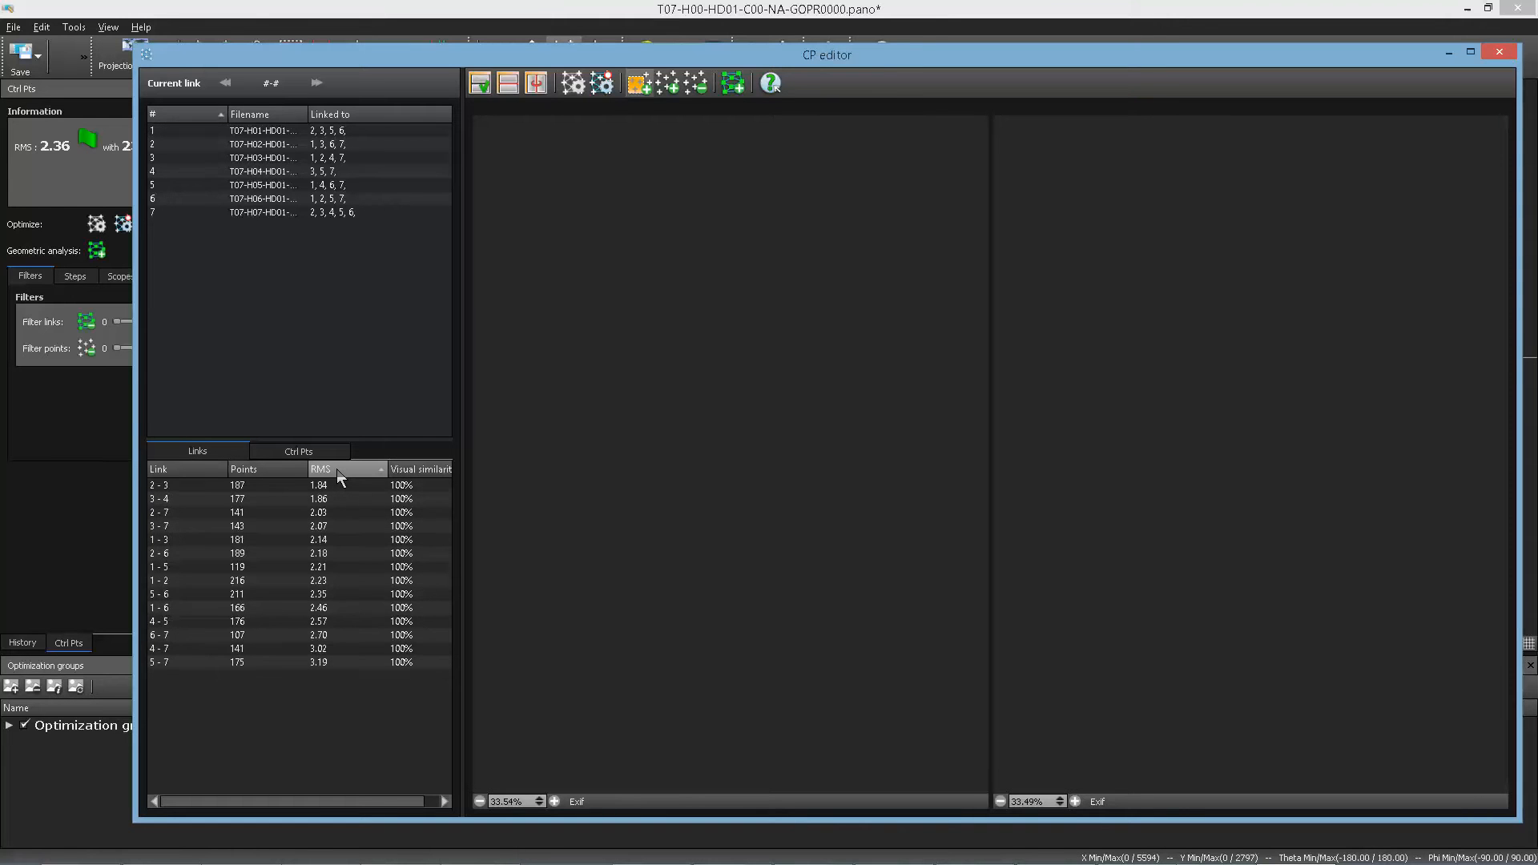
click(330, 471)
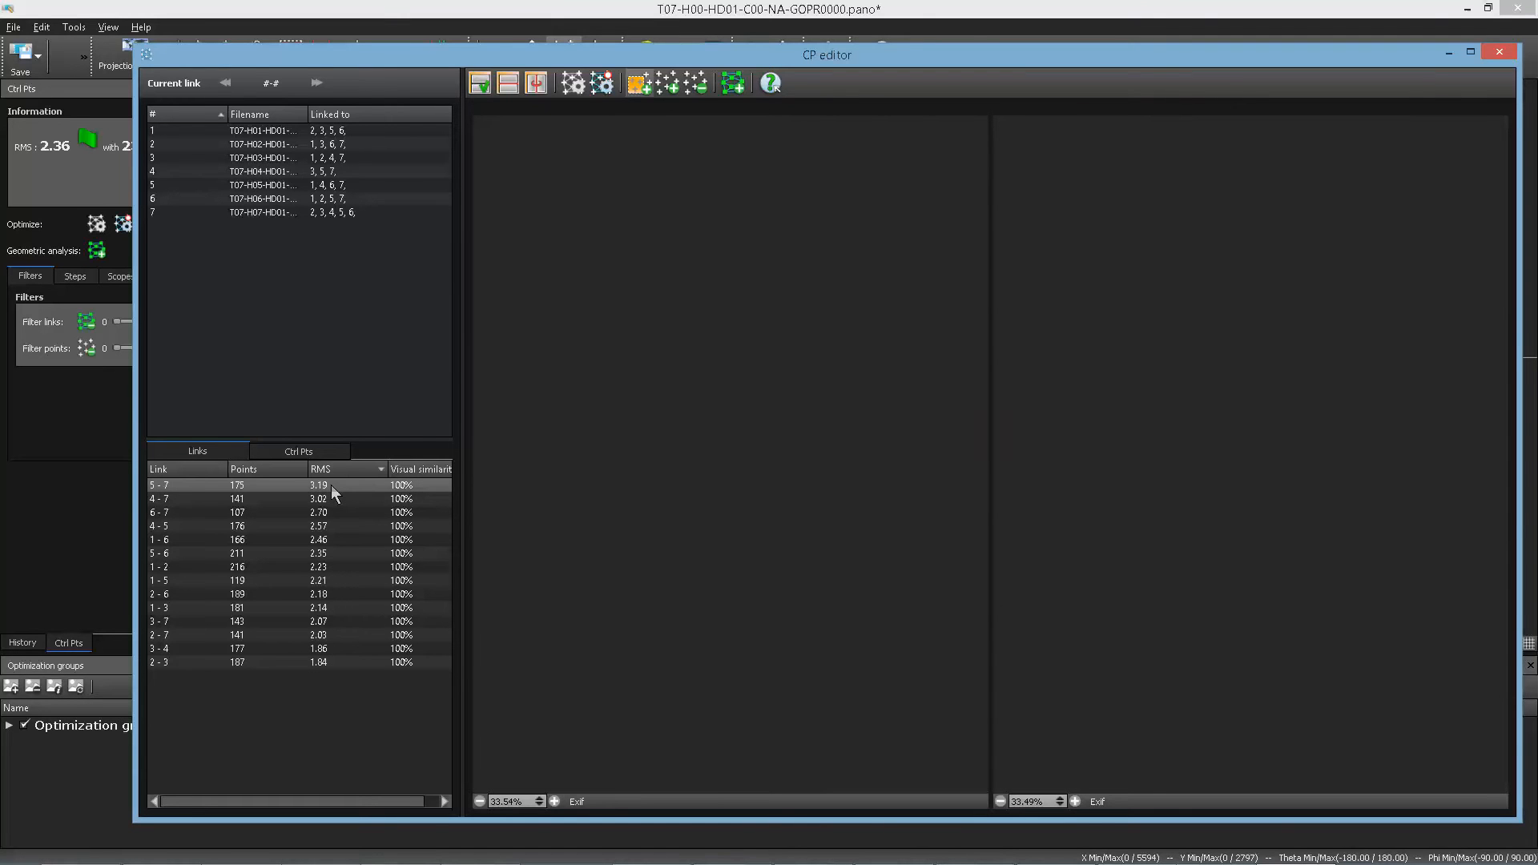
click(332, 486)
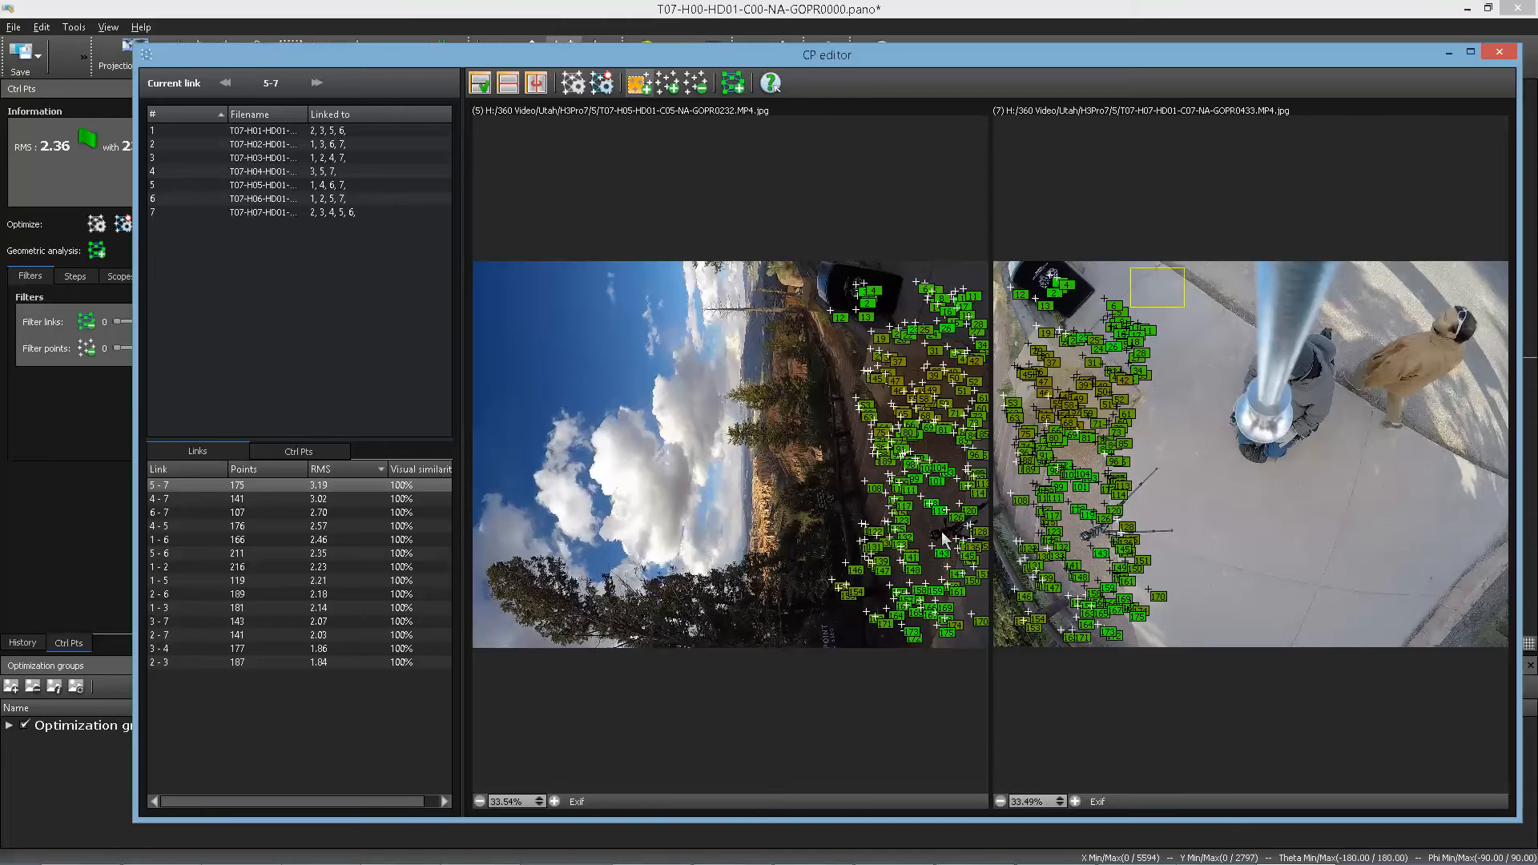
- Select all control points shared by images 5 and 7 with a rectangle and delete them
drag(1185, 267, 771, 824)
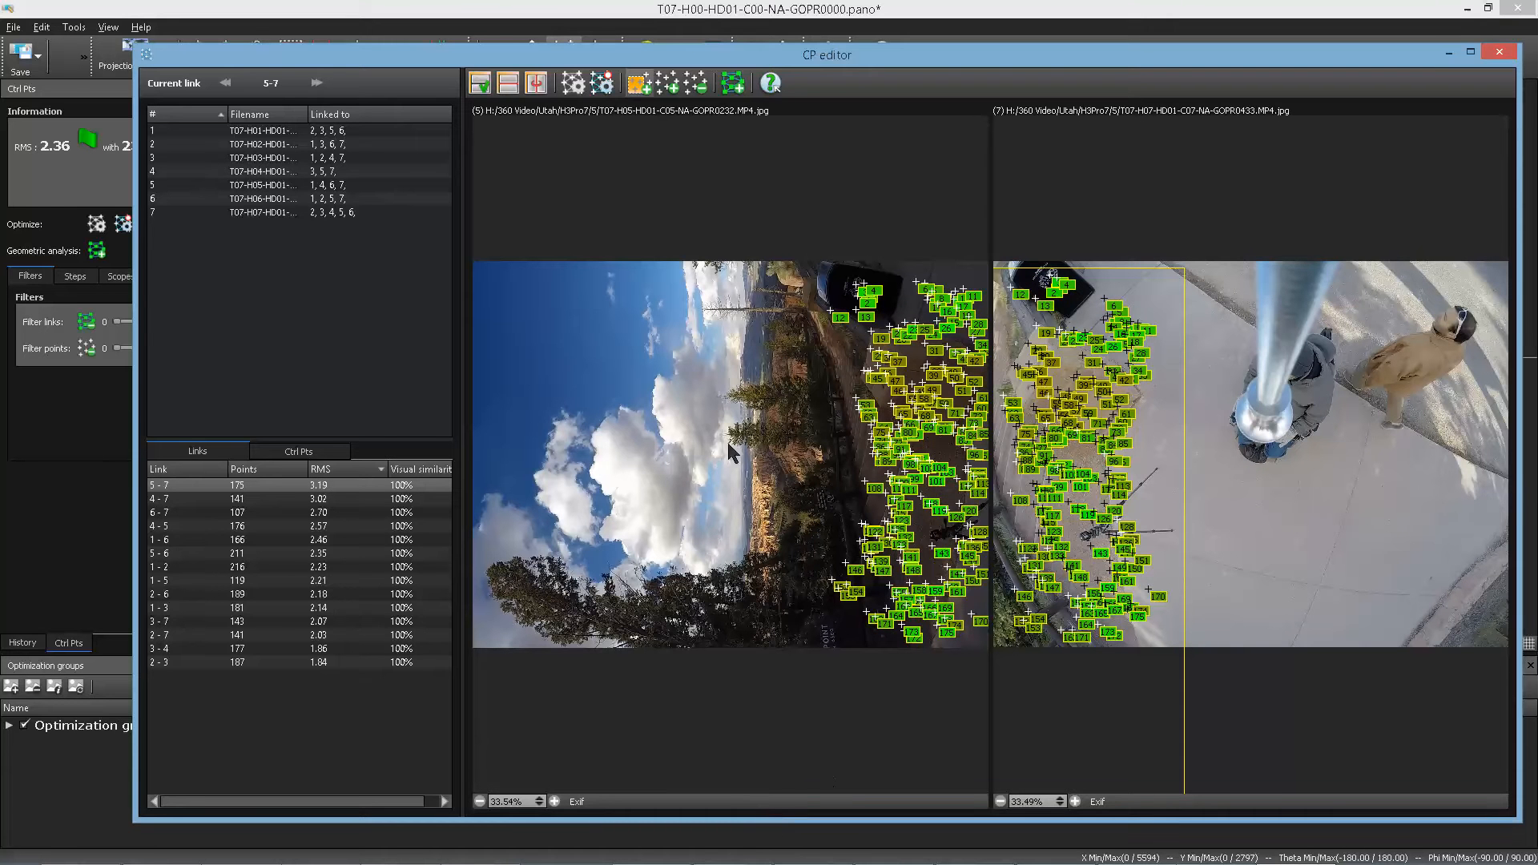
click(1212, 361)
drag(1189, 248, 1096, 314)
click(1182, 290)
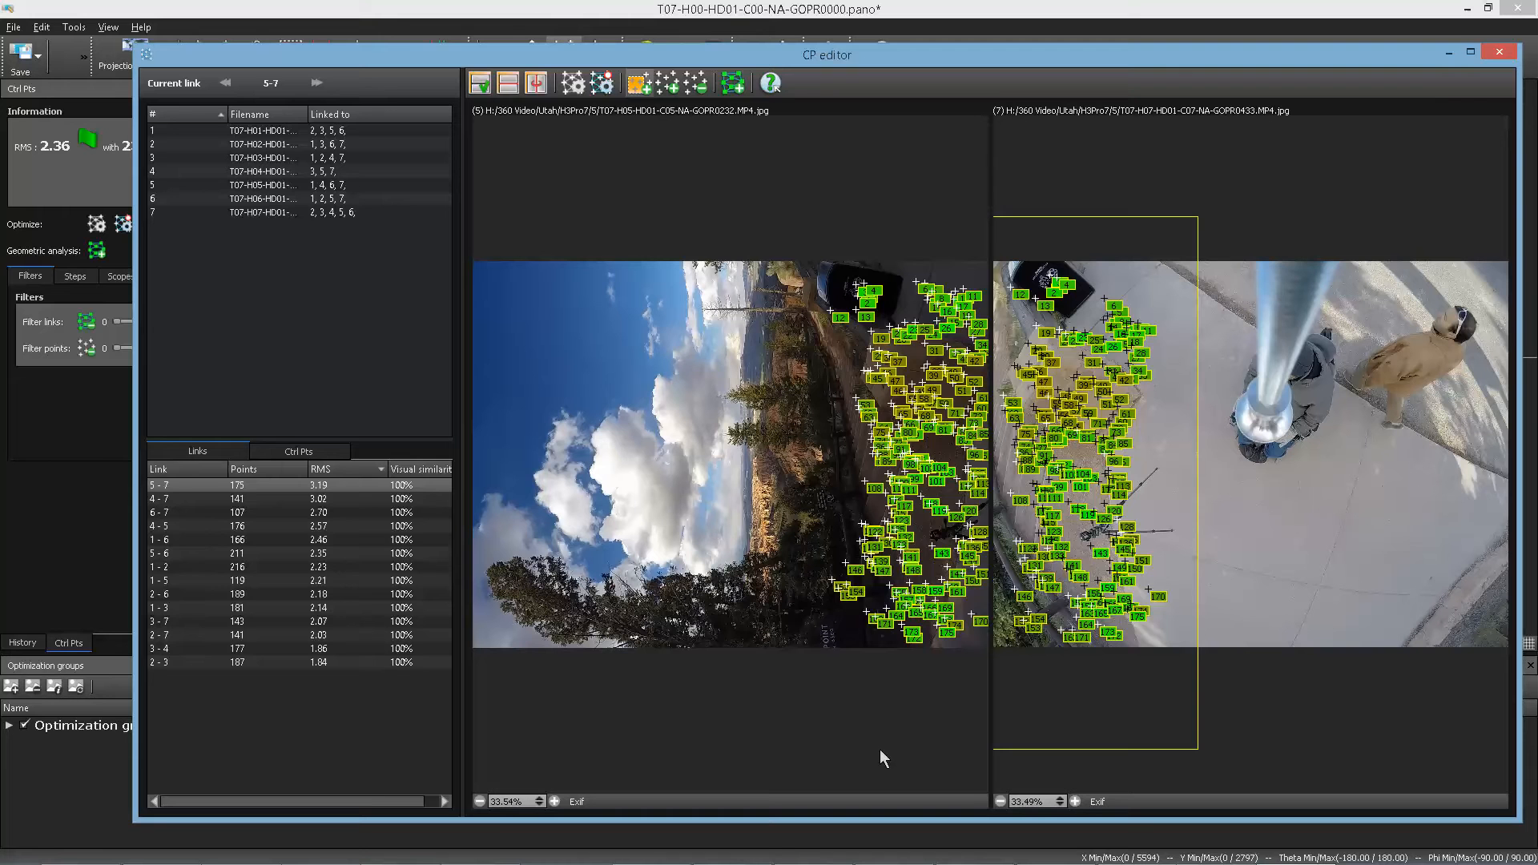
key(Delete)
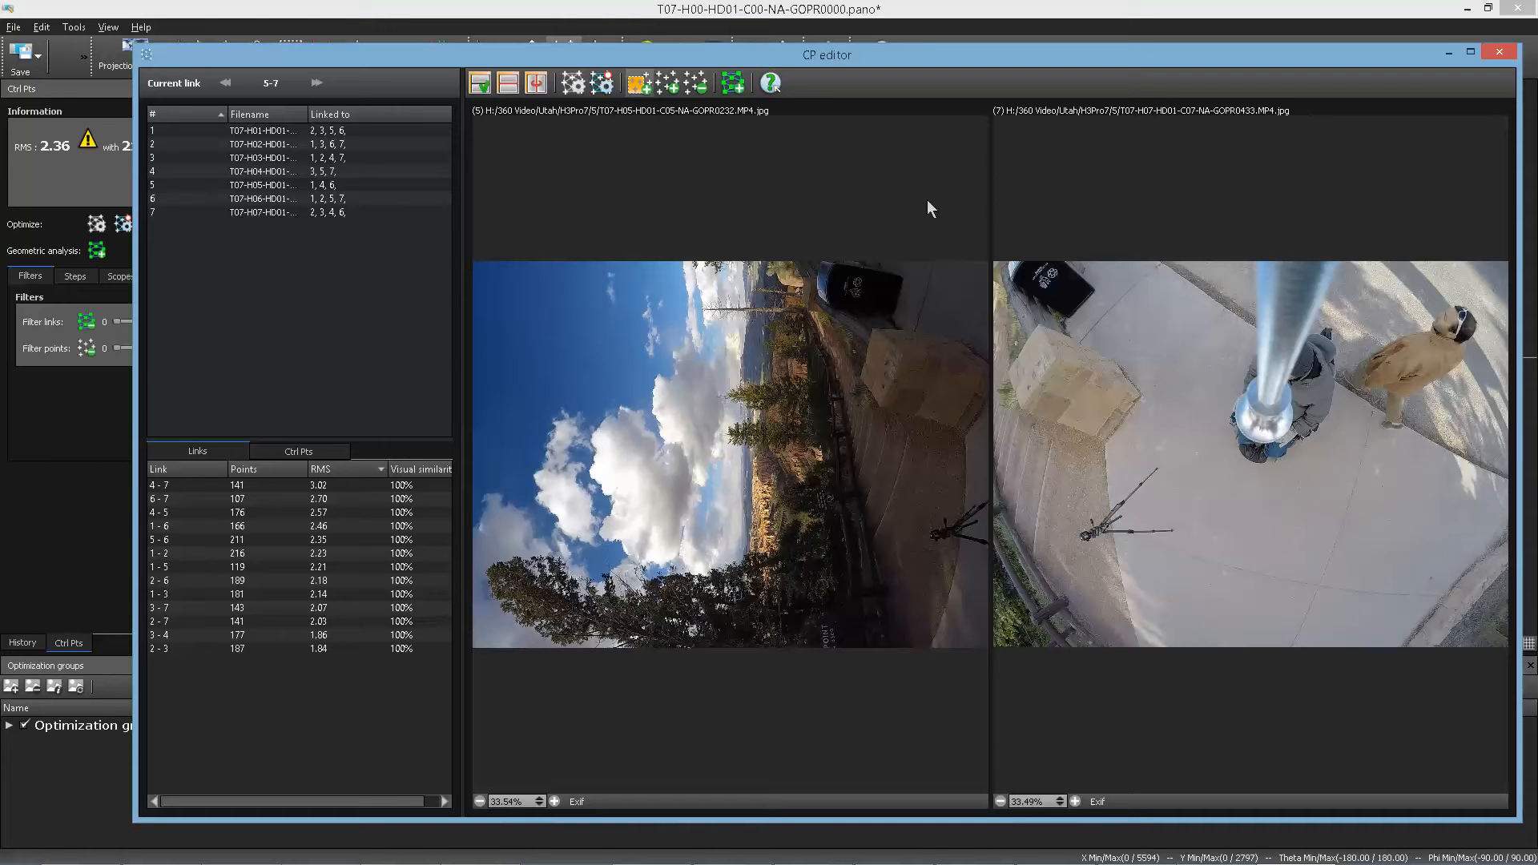
- Generate control points from matching areas around the stone block in images 5 and 7, and remove them again
drag(1171, 305, 994, 578)
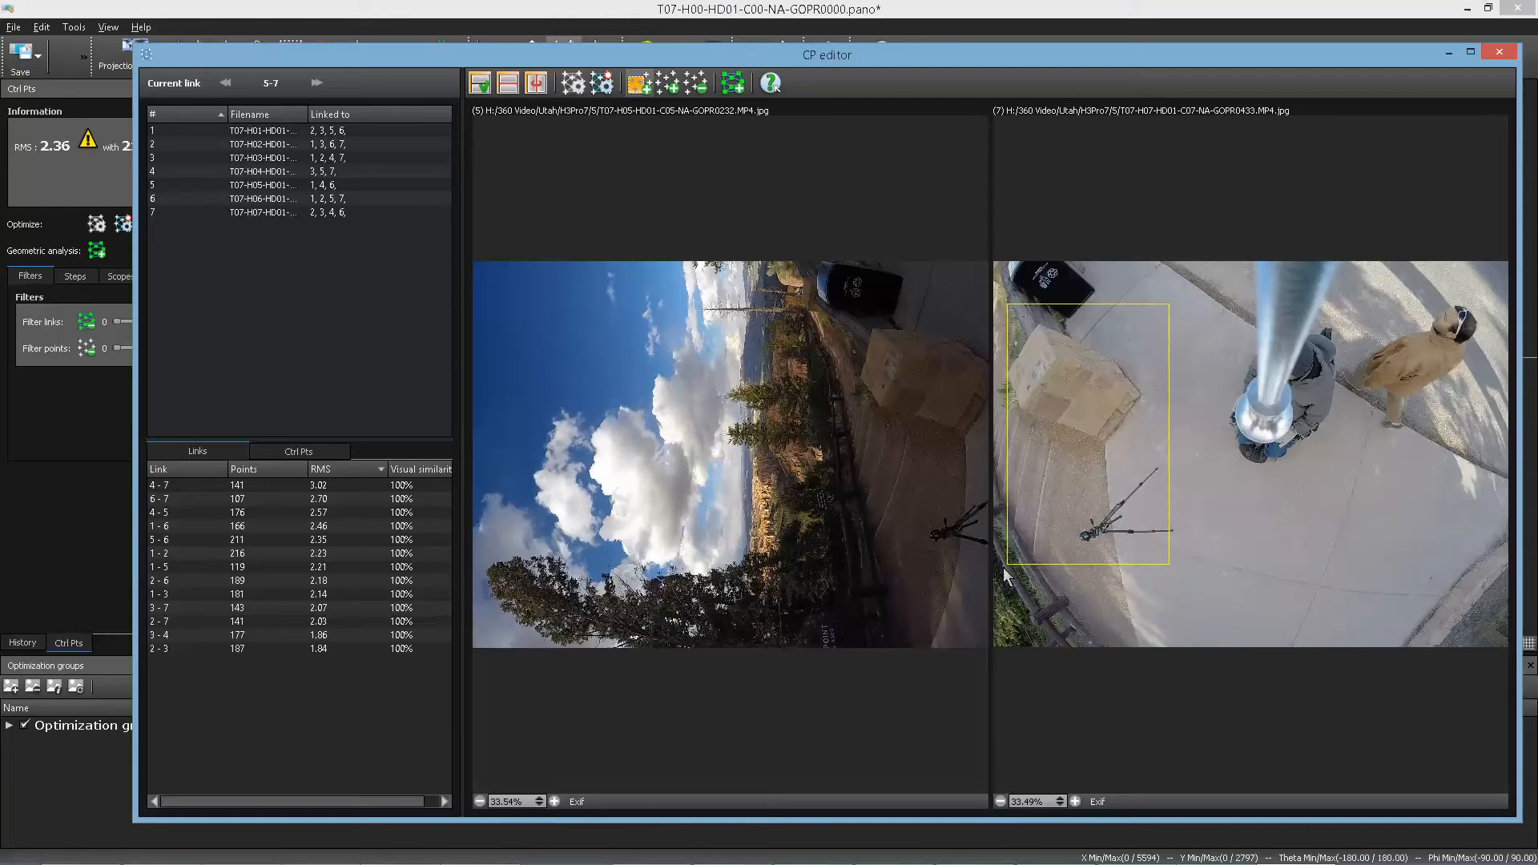
drag(849, 290, 989, 463)
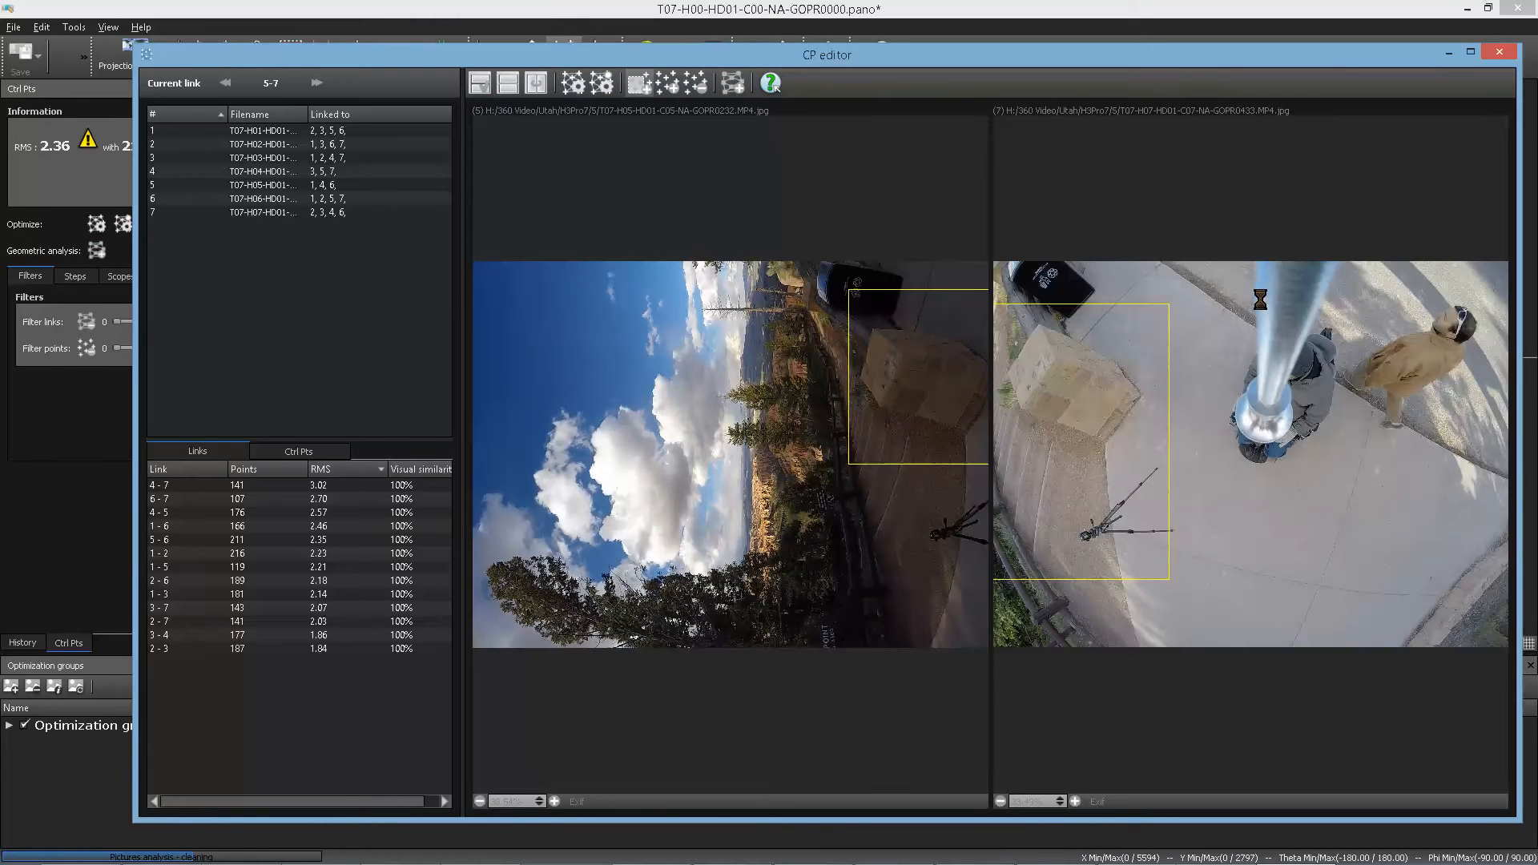
drag(1179, 278, 1016, 528)
drag(968, 468, 962, 493)
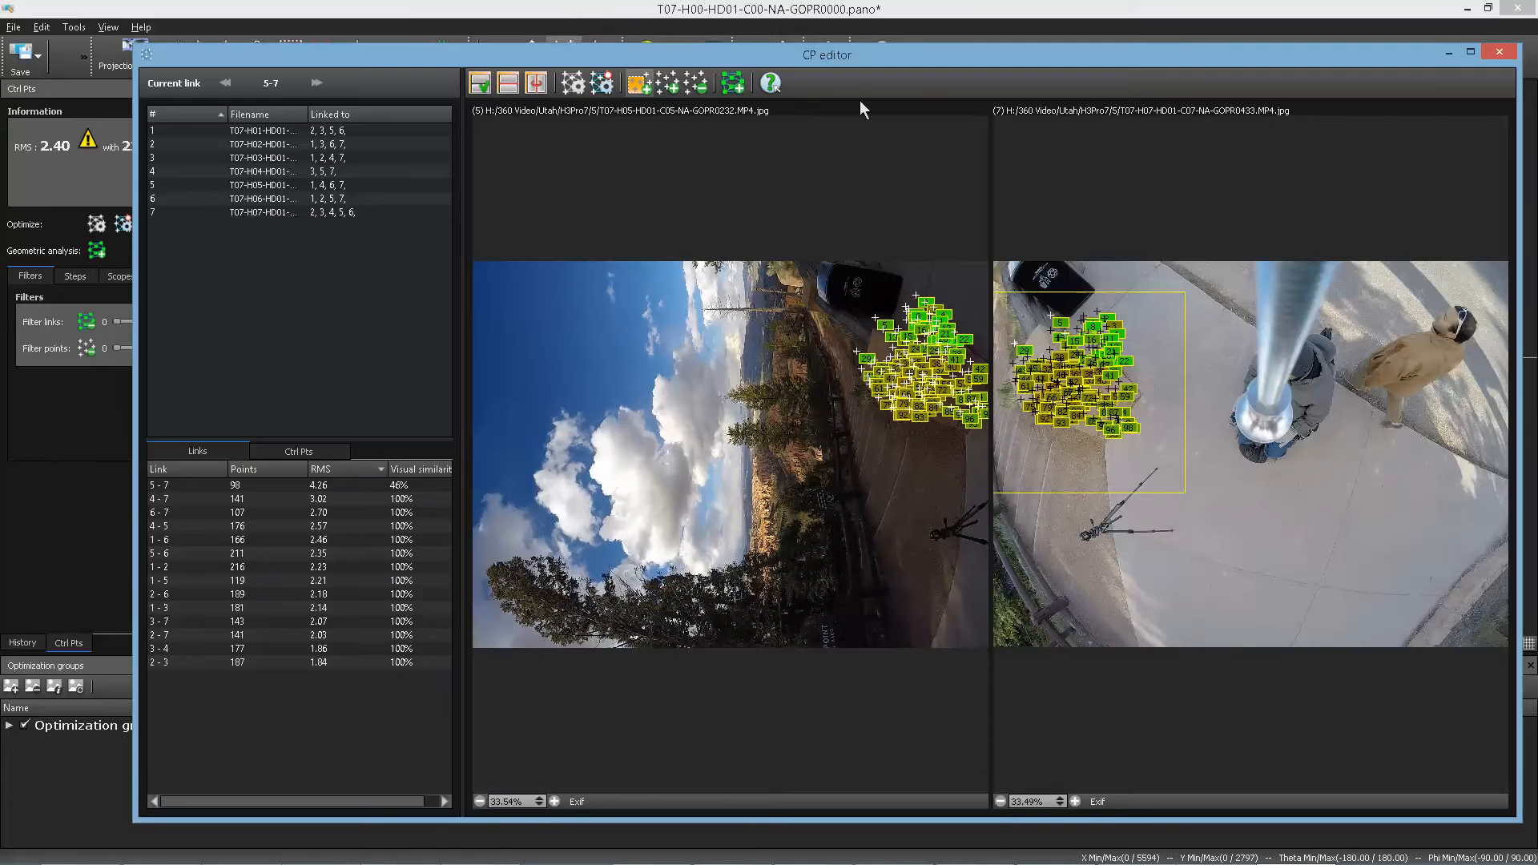
click(696, 83)
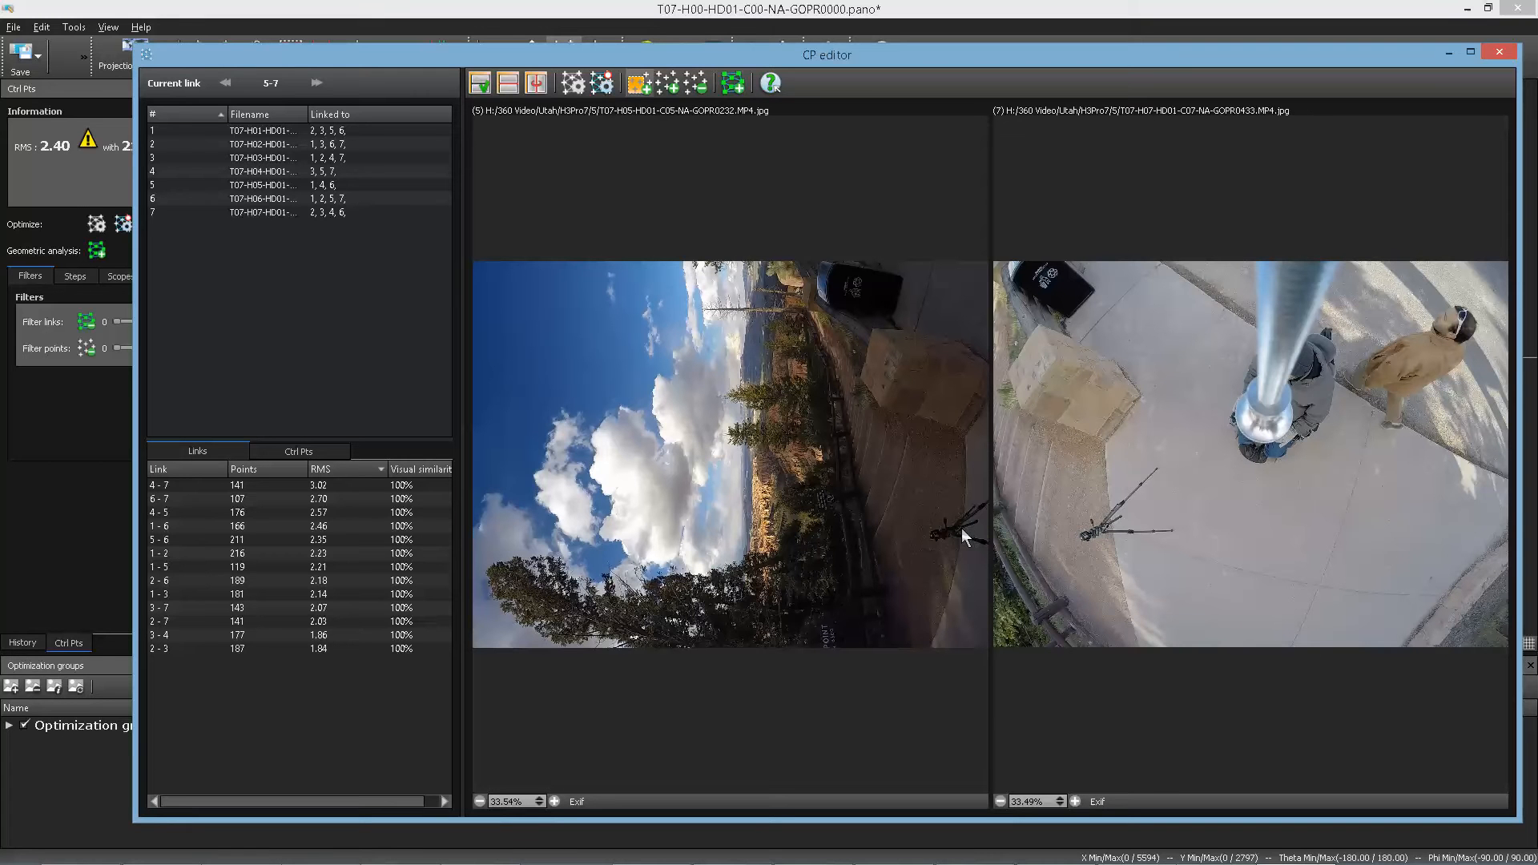
- Generate control points between images 5 and 7 around the tripod, and add more from large areas covering their whole overlap
drag(1050, 471, 1160, 544)
drag(913, 485, 987, 558)
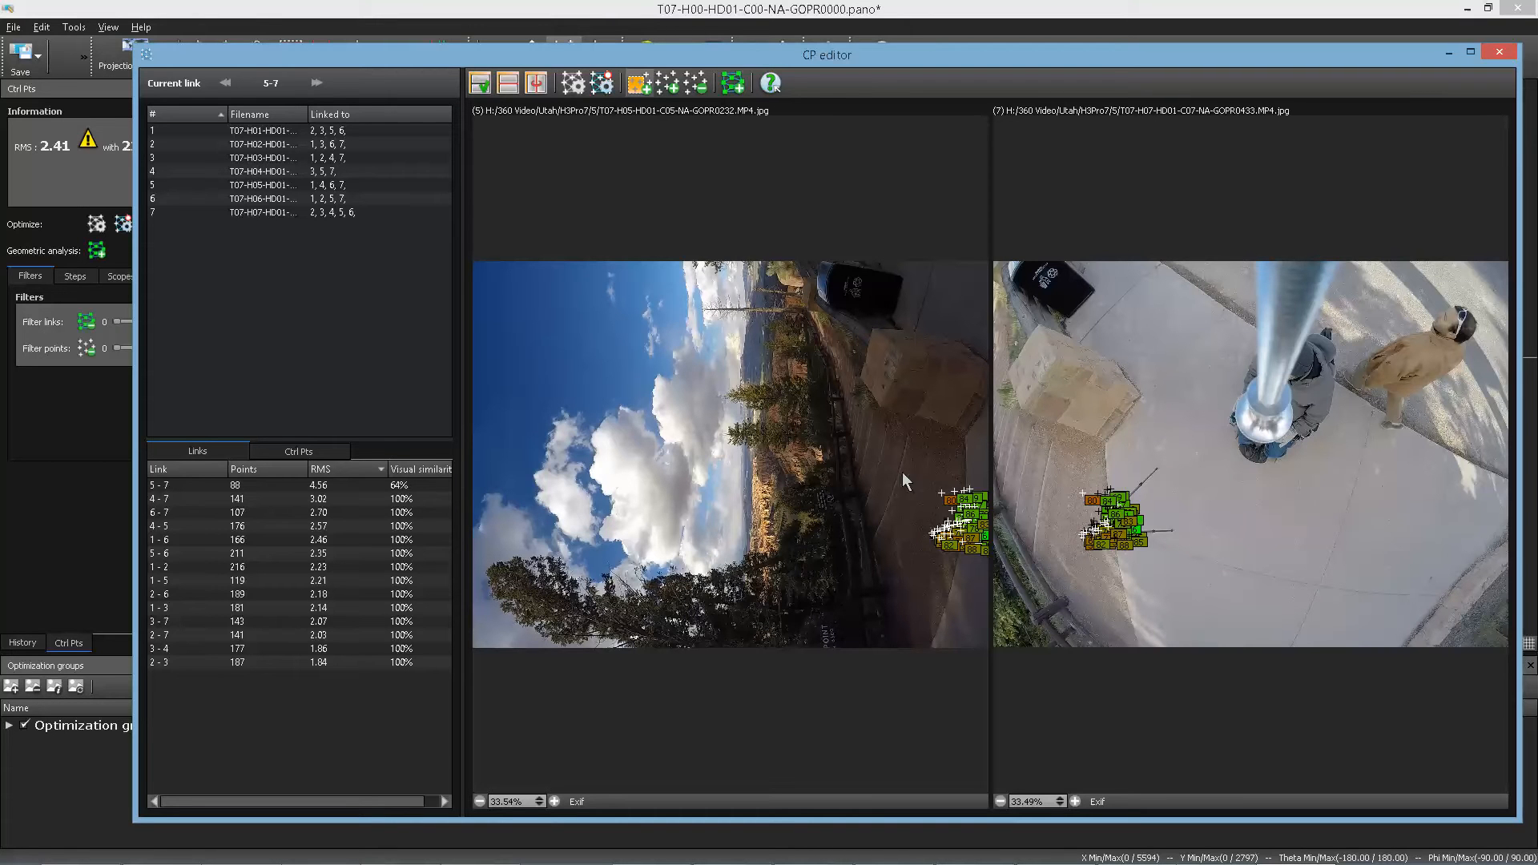
drag(1208, 236, 941, 686)
drag(725, 246, 1061, 713)
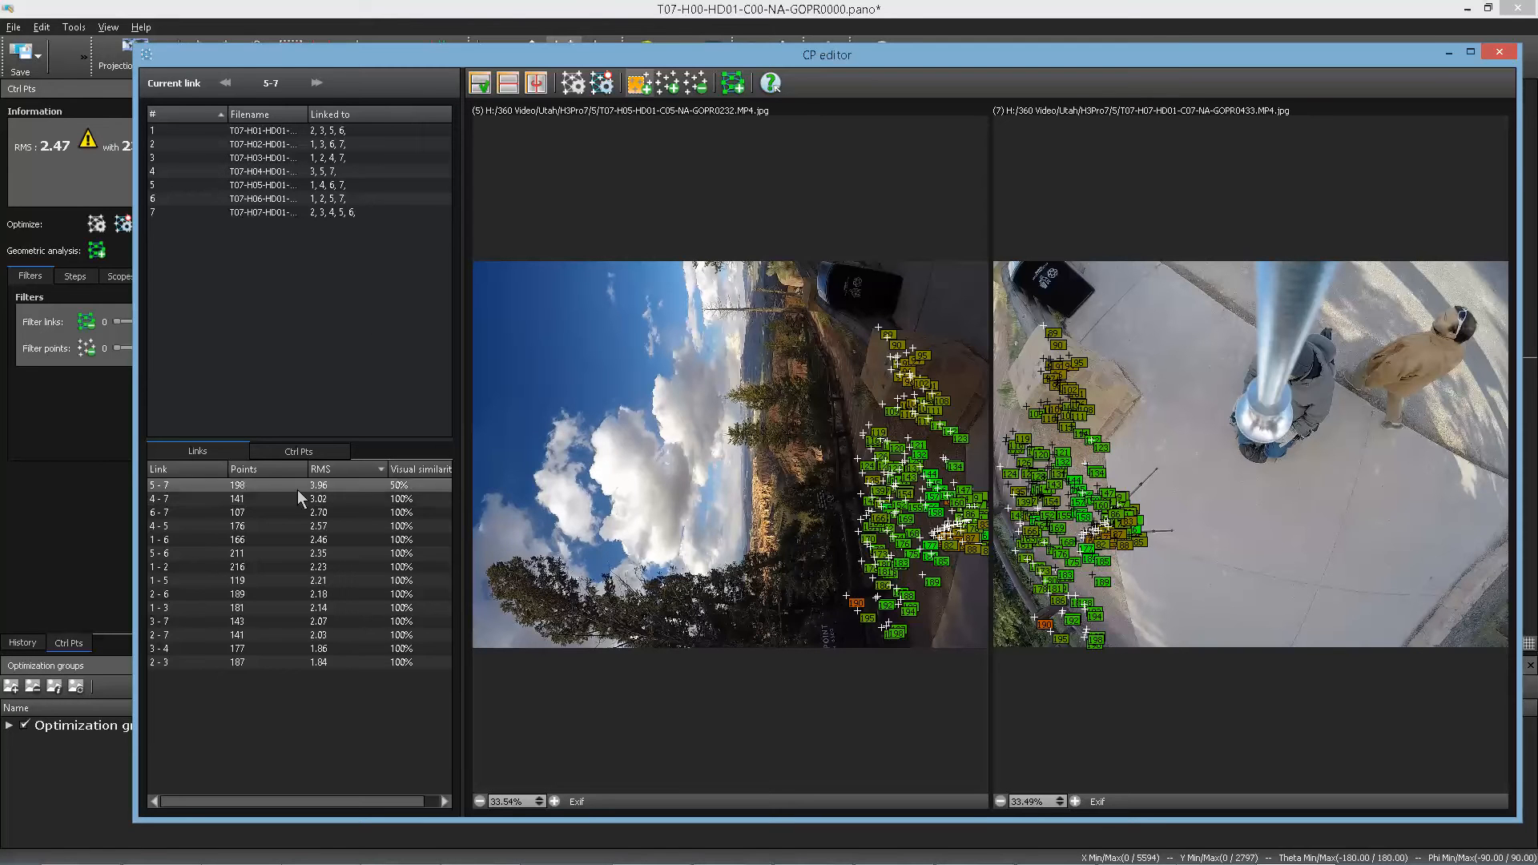
- Generate more control points for link 5-7 around the stone block and trash can, and twice more across the whole overlap
click(213, 484)
drag(1155, 246, 990, 413)
drag(786, 257, 980, 478)
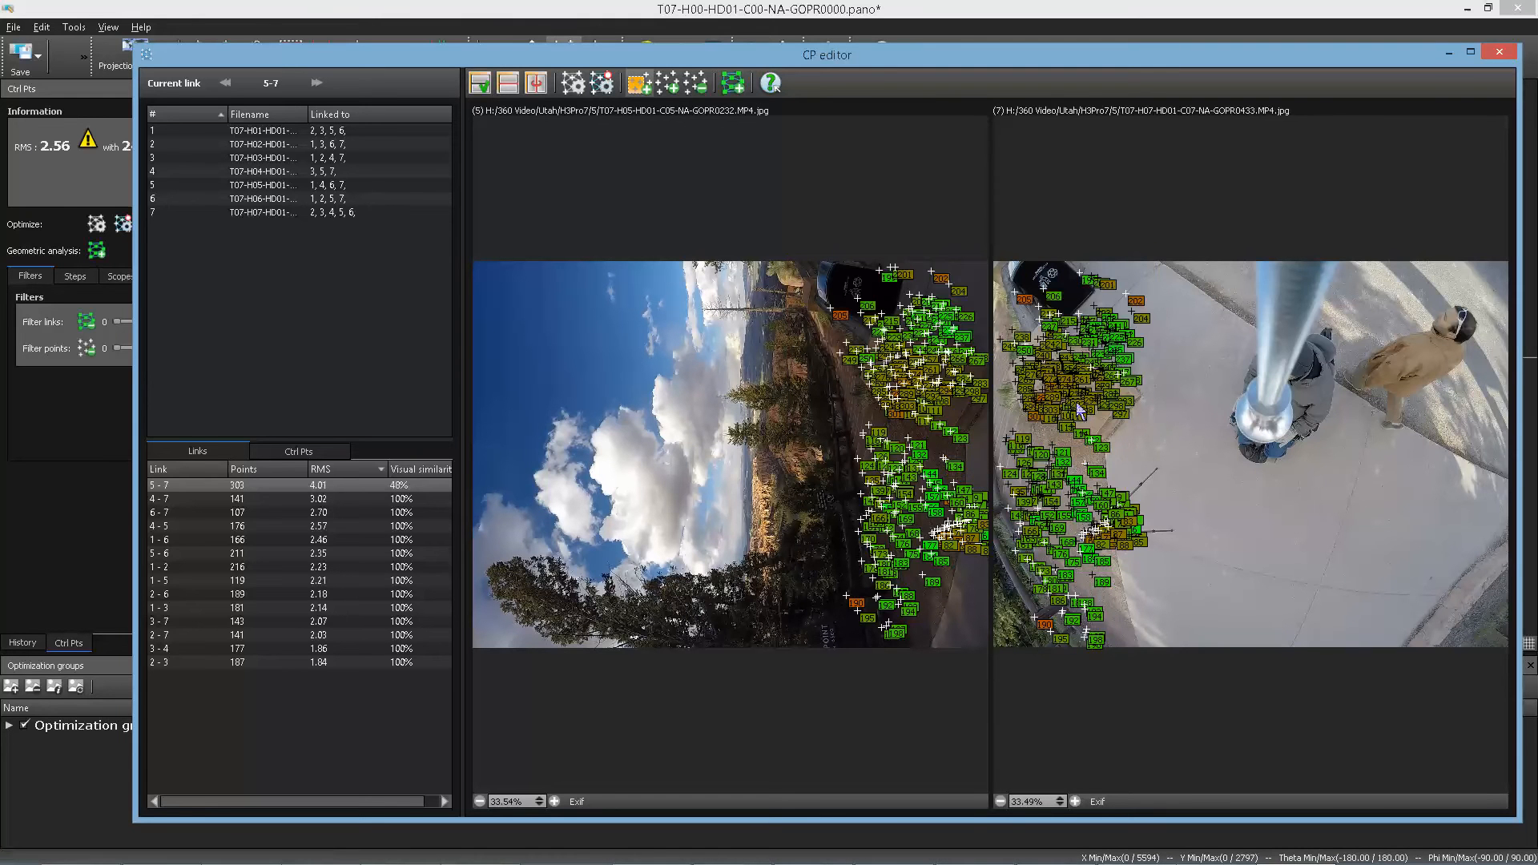
drag(1176, 250, 930, 726)
drag(772, 240, 990, 681)
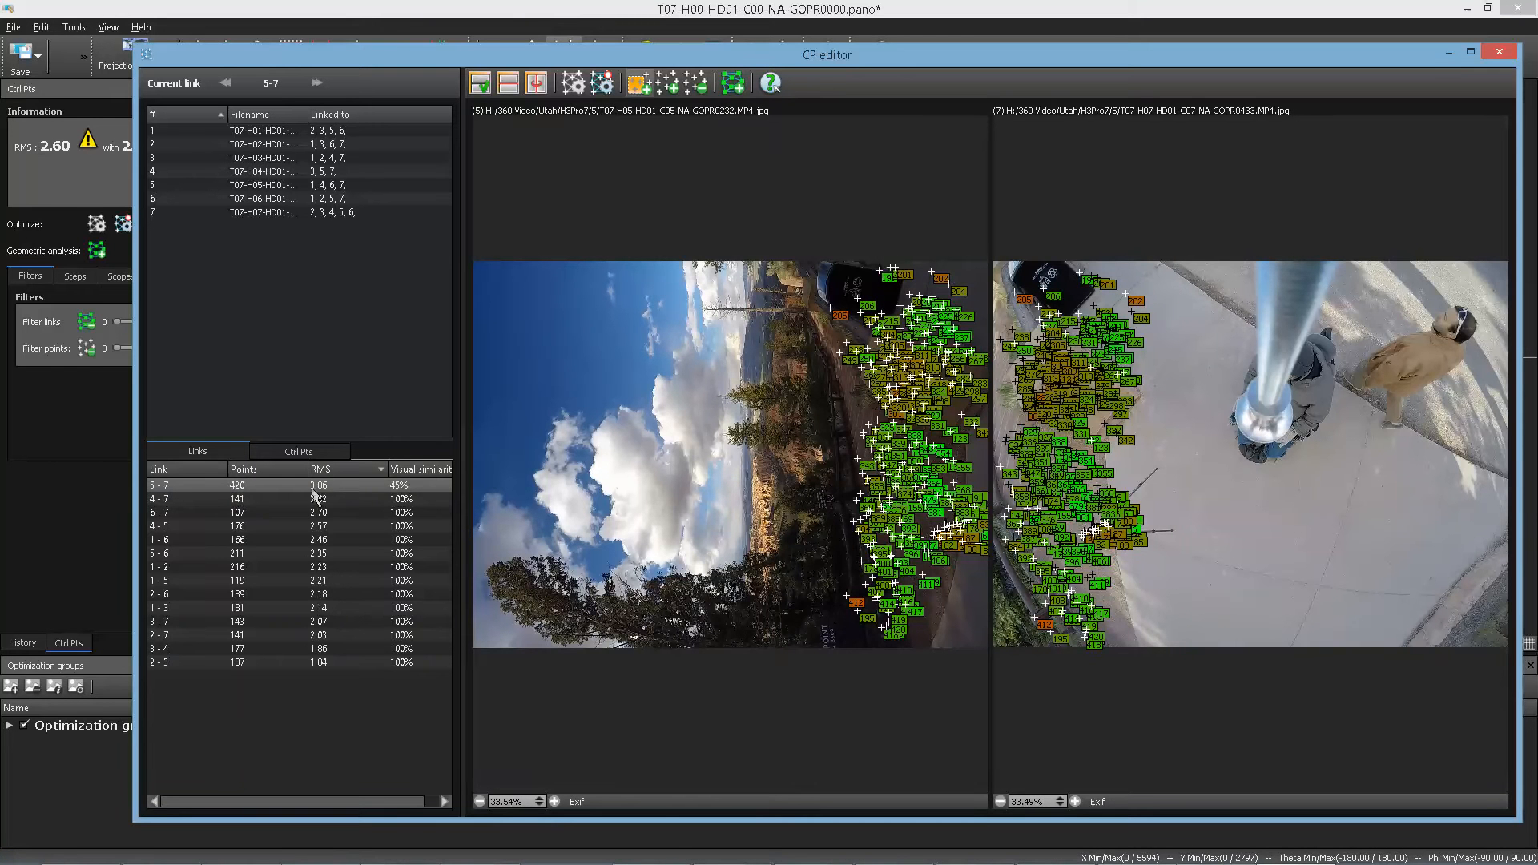
drag(1186, 244, 930, 745)
drag(801, 242, 987, 793)
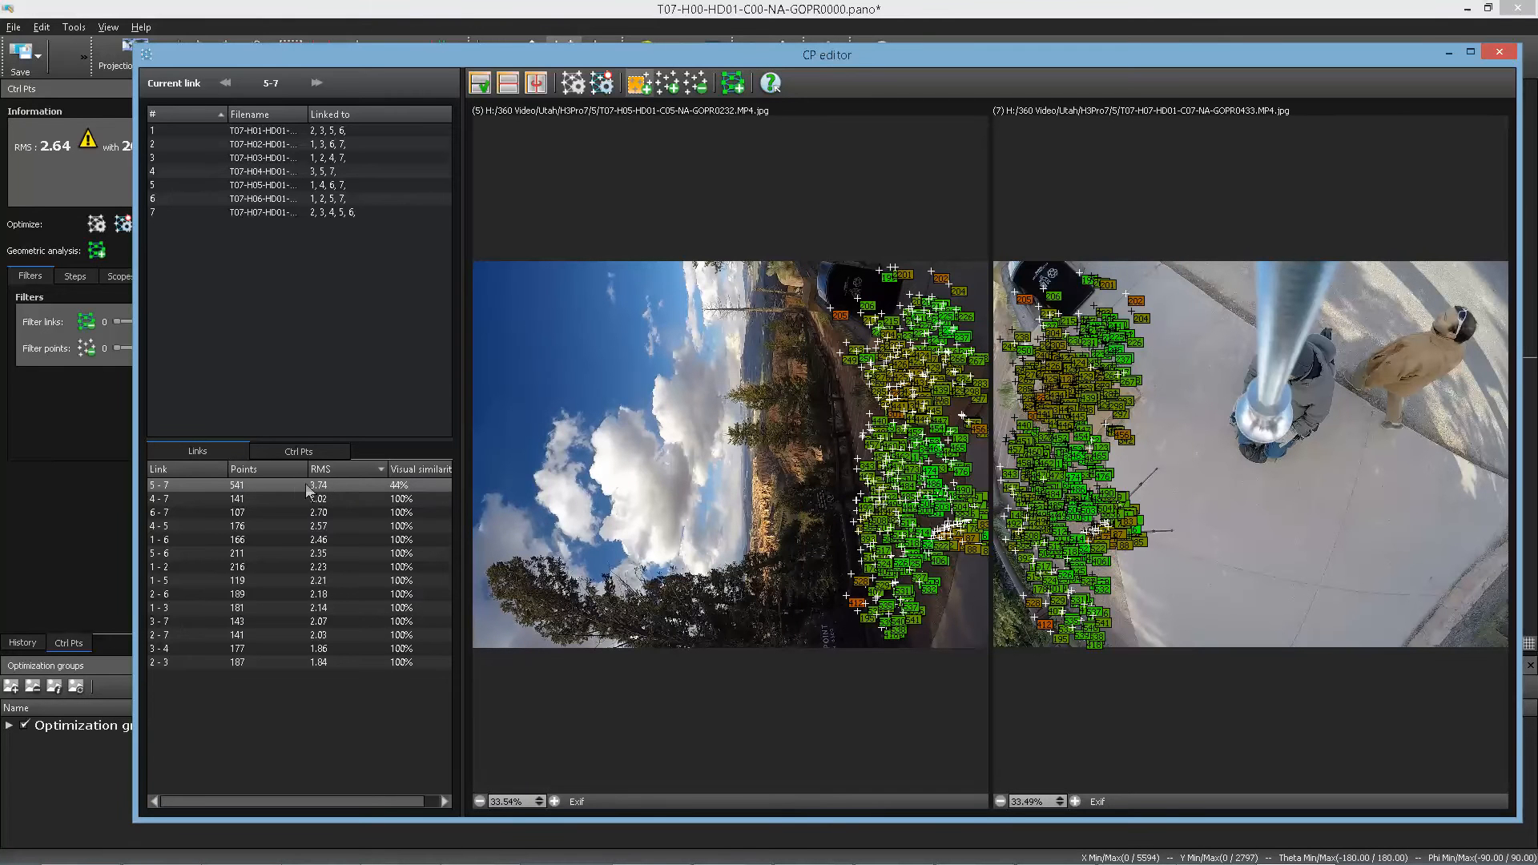
- Add control points to link 5-7 from the trash can area and from the area around the tripod and fence
drag(812, 241, 987, 422)
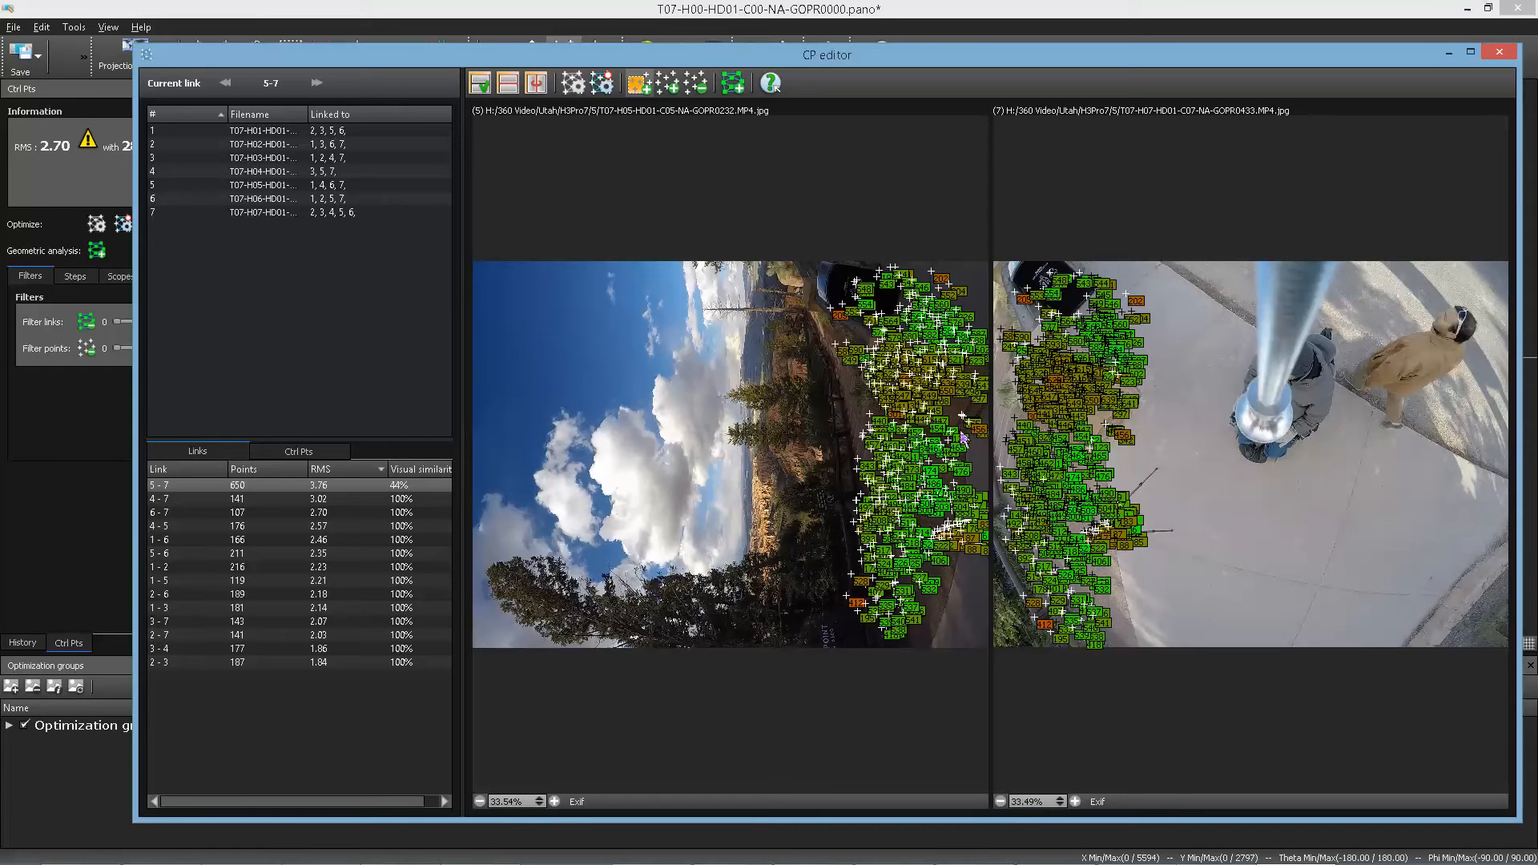
drag(1173, 507, 983, 733)
drag(922, 629, 985, 662)
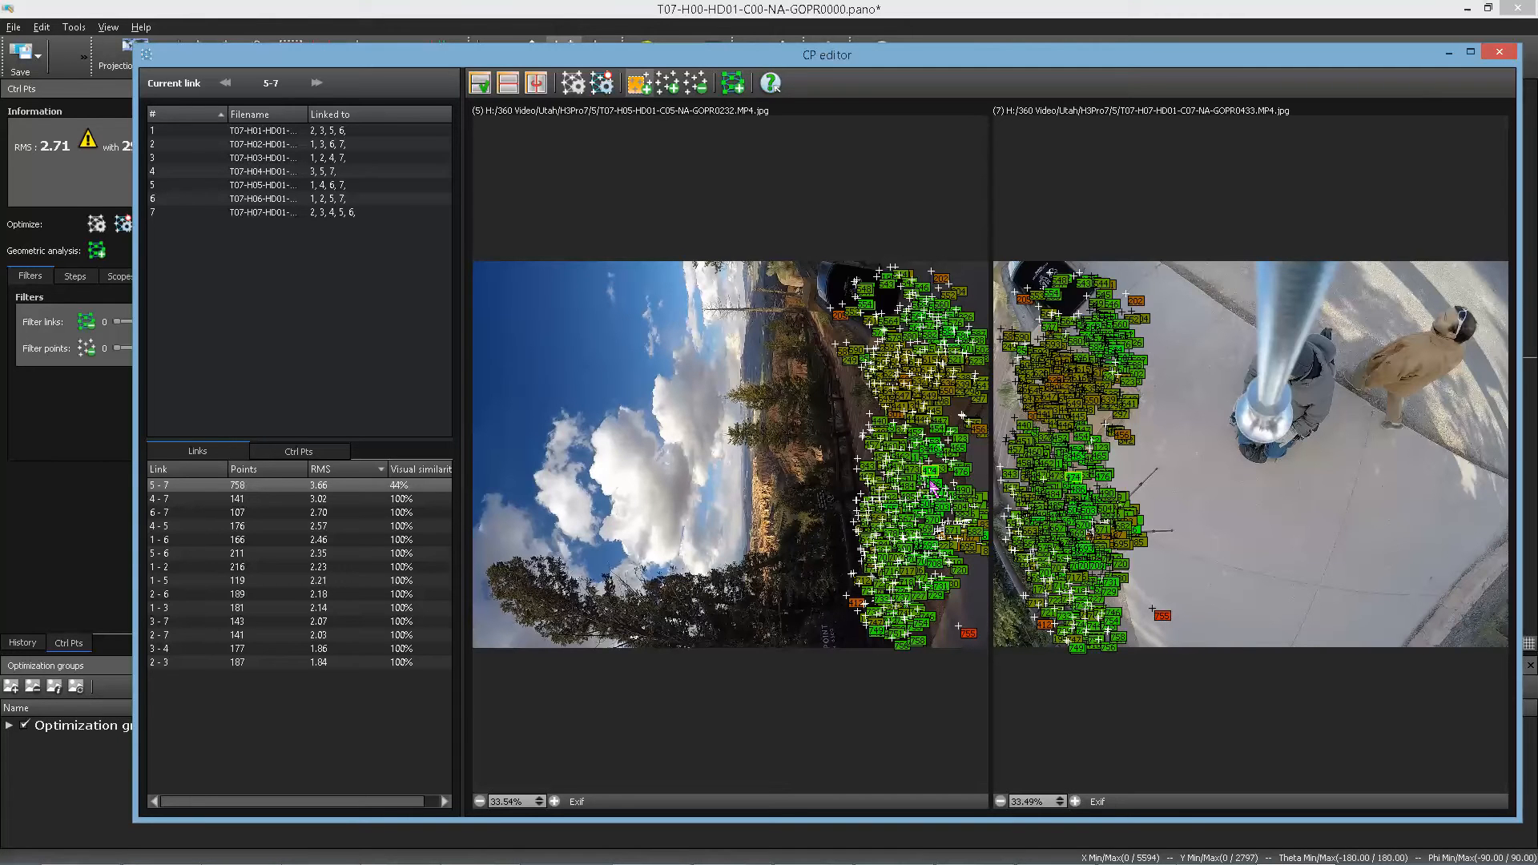
- Delete the isolated red control point on the pavement beyond the tripod in image 7, and re-optimize the panorama
click(907, 377)
click(973, 636)
drag(1212, 586, 1147, 640)
key(Delete)
drag(1155, 446, 1065, 375)
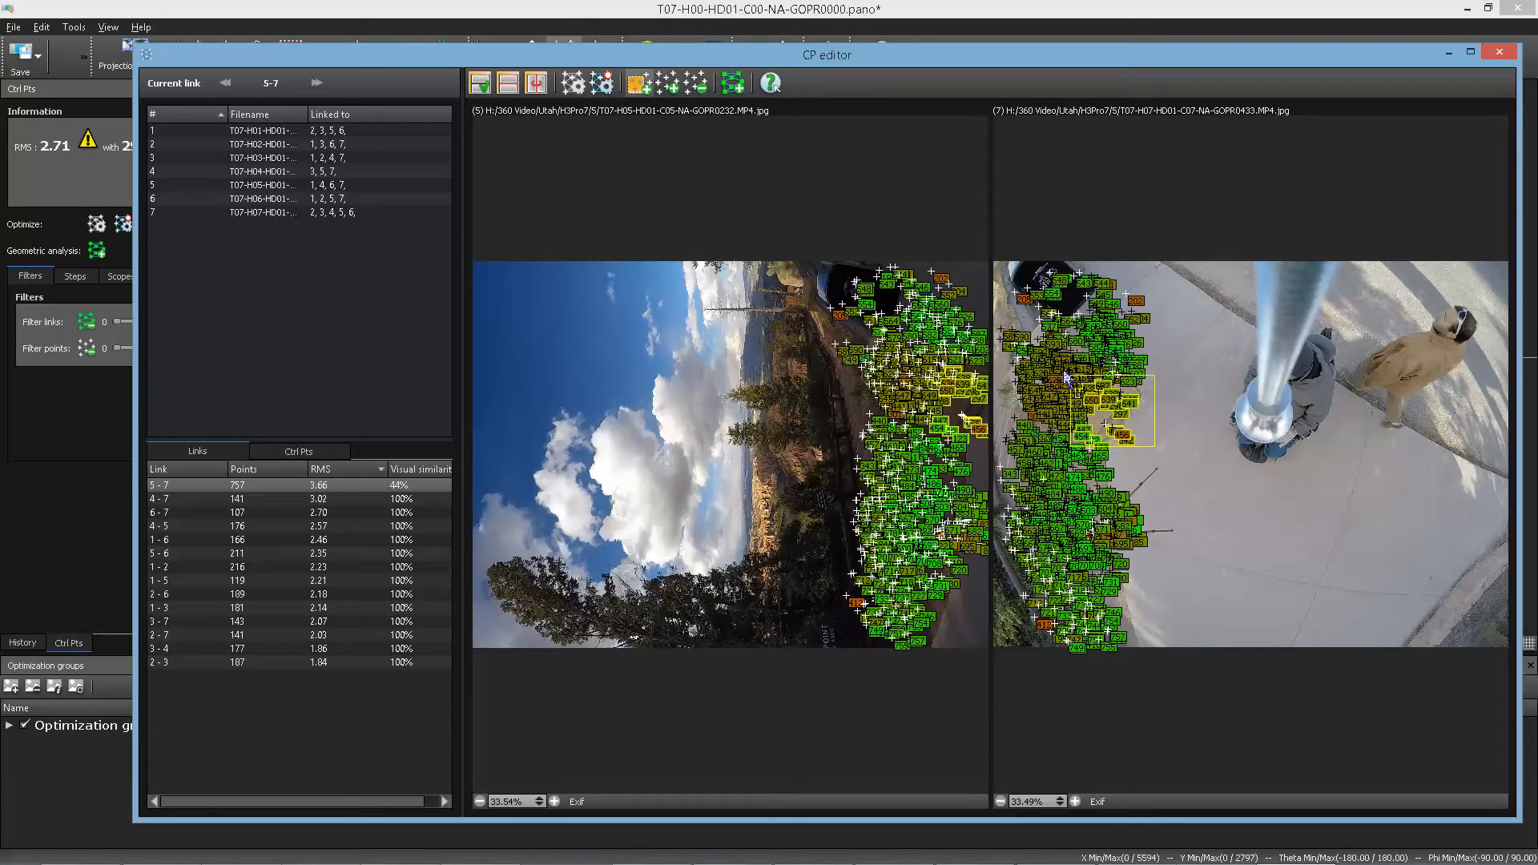
click(1214, 463)
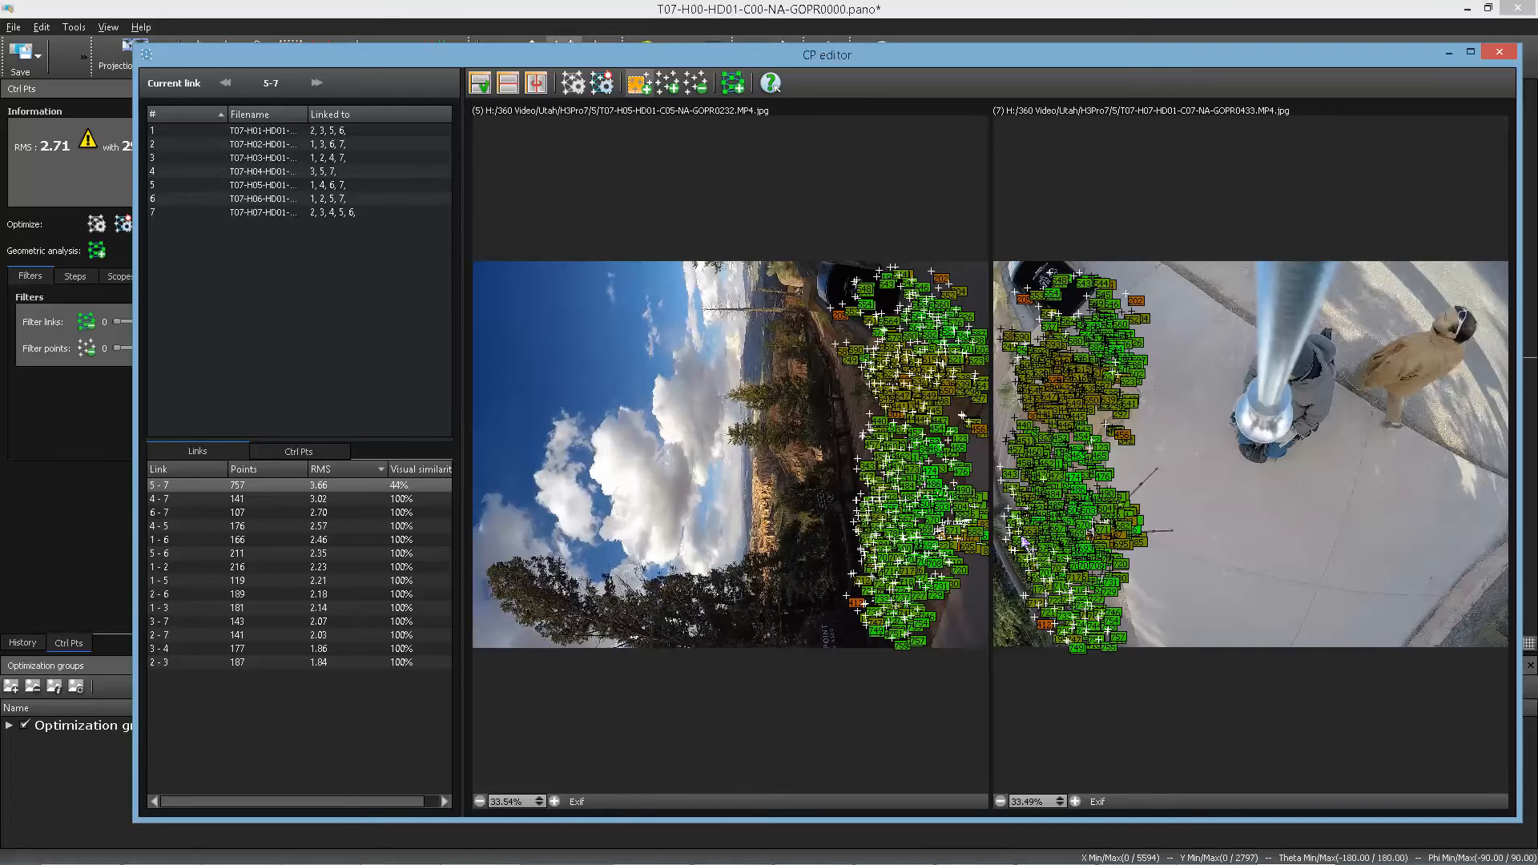
click(607, 82)
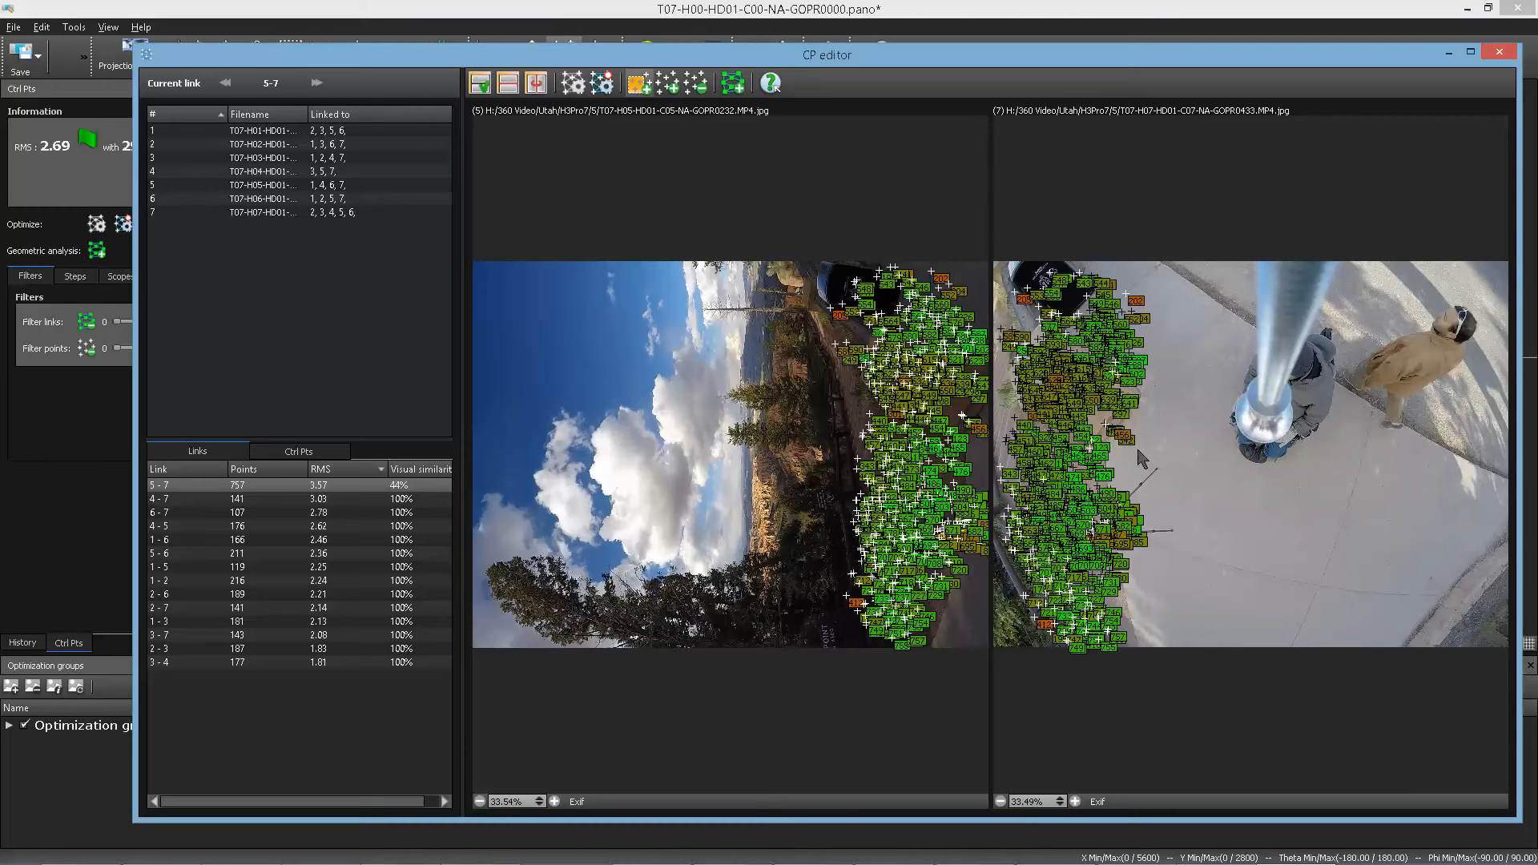
- Highlight all control points of link 5-7, and check the stitch around the tripod and stone block in the panorama
drag(1185, 237, 944, 757)
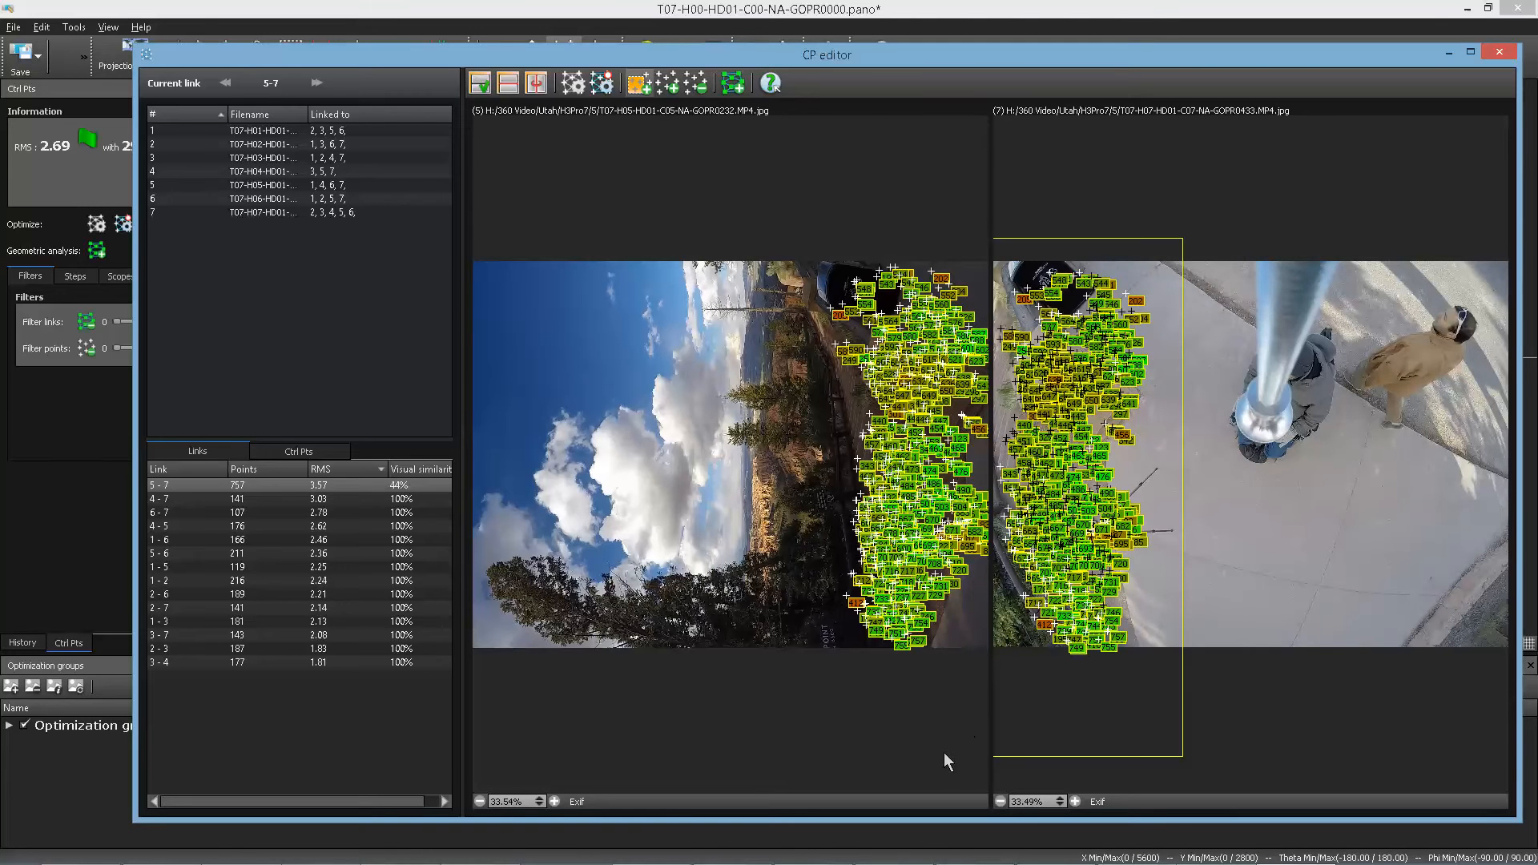
click(1216, 597)
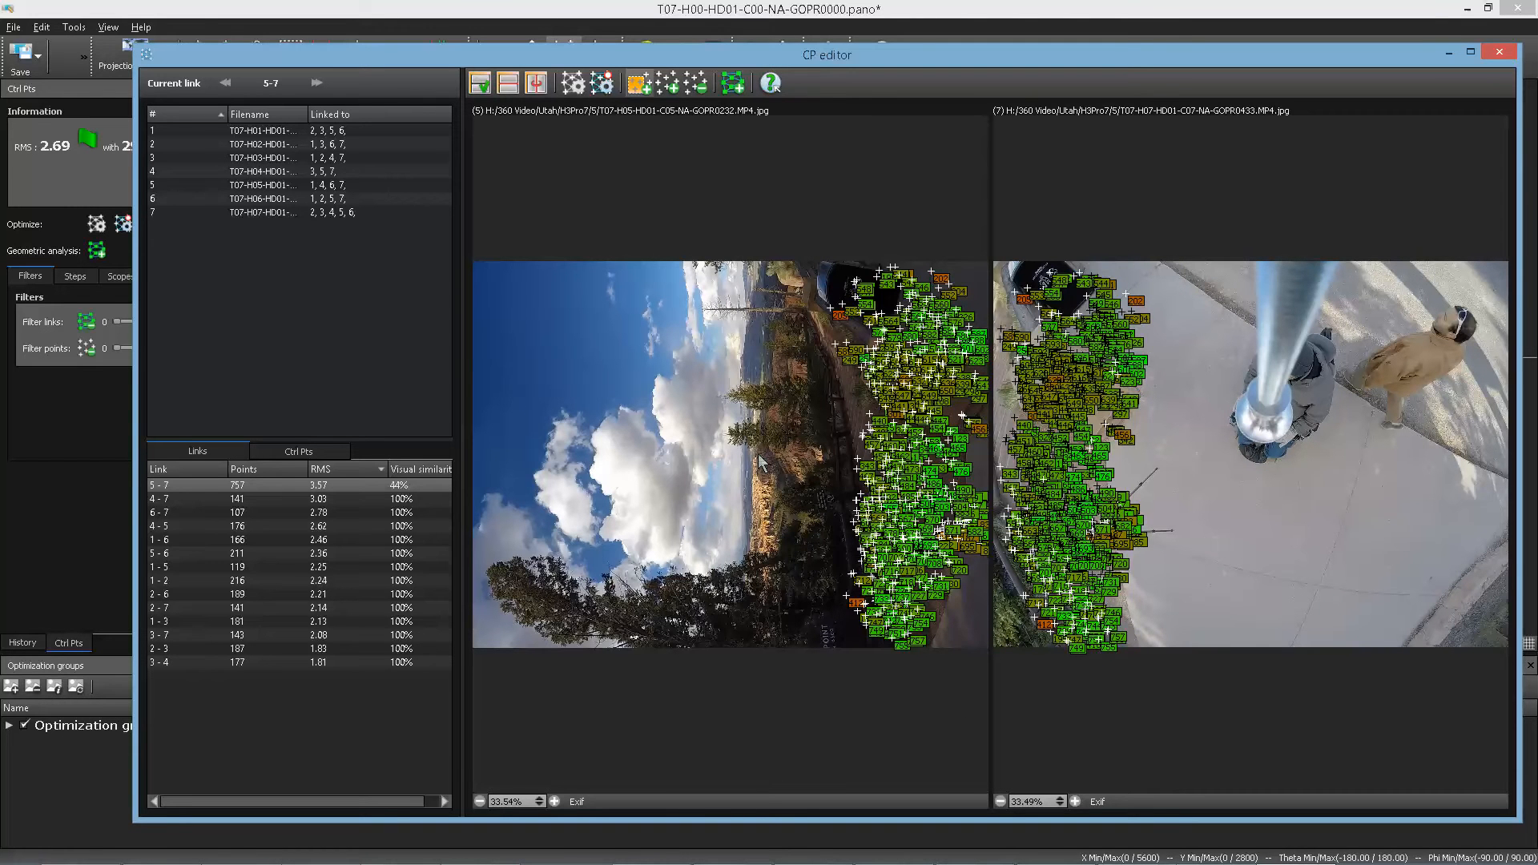
drag(1182, 260, 992, 793)
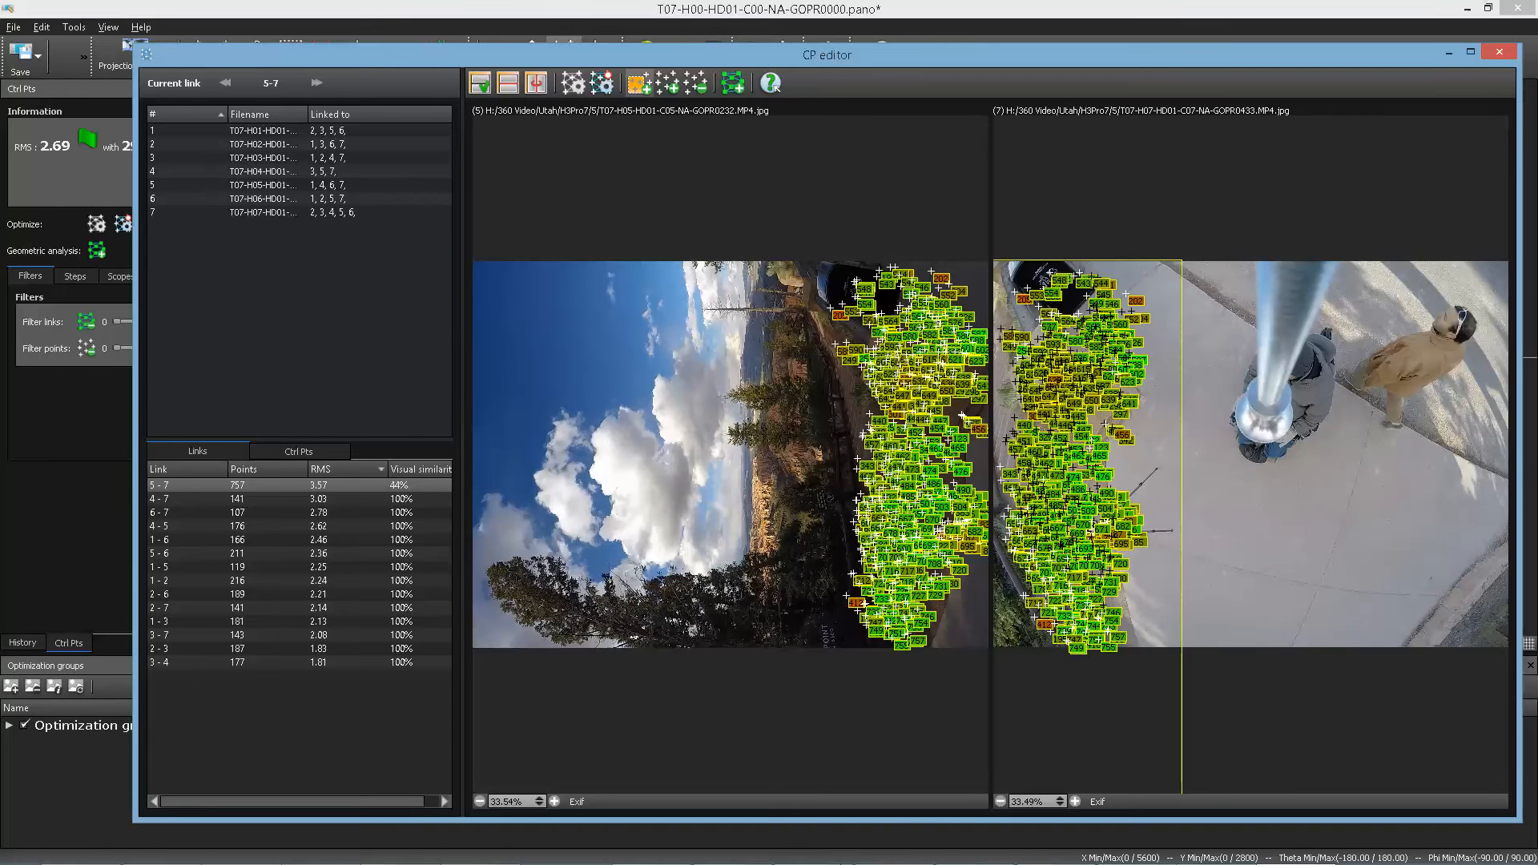
drag(852, 859, 1213, 560)
key(Escape)
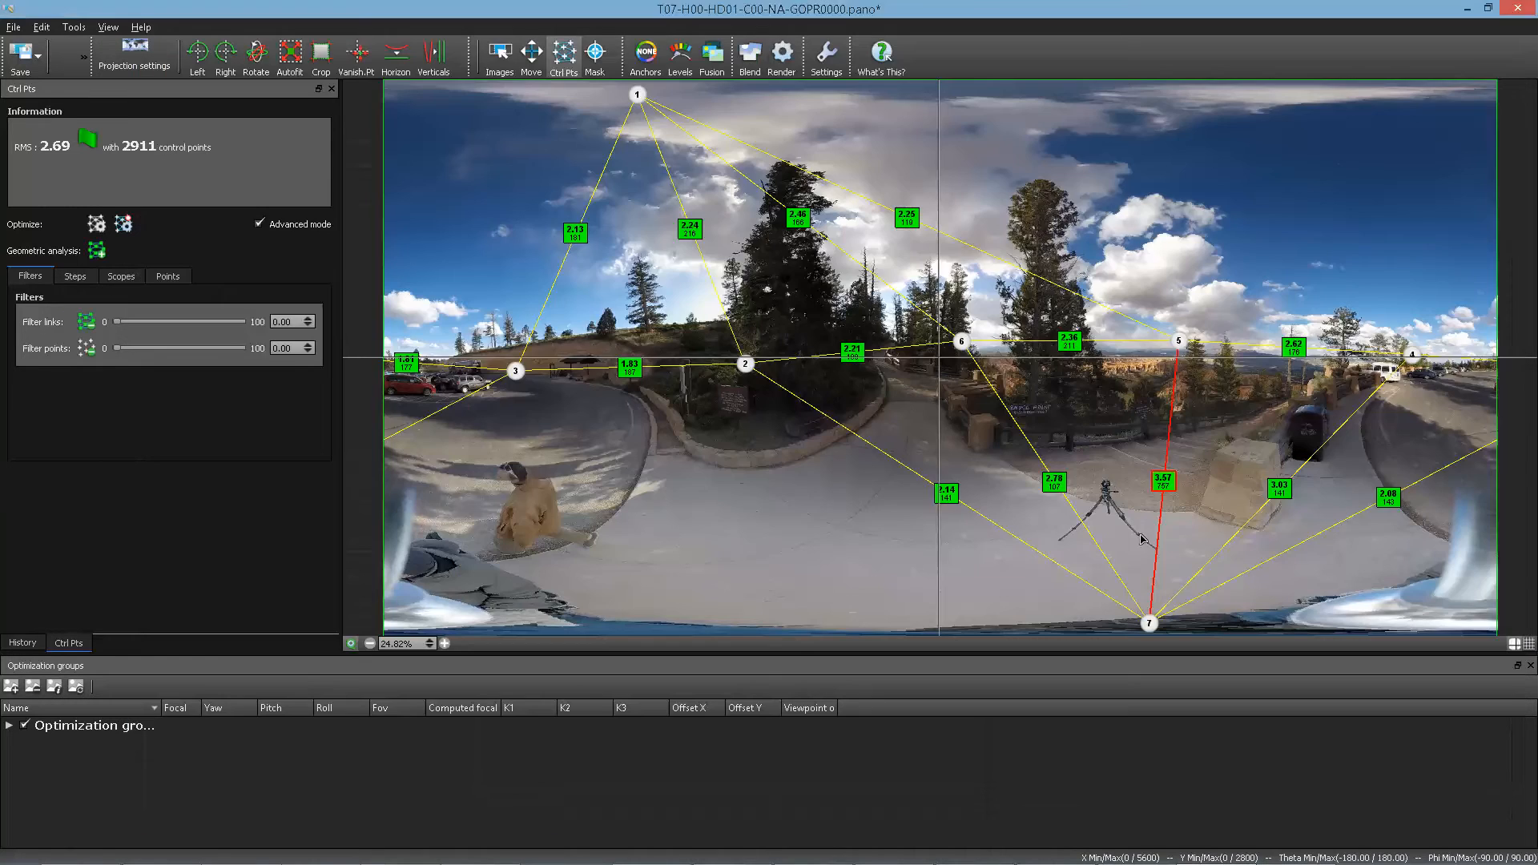
key(alt+Tab)
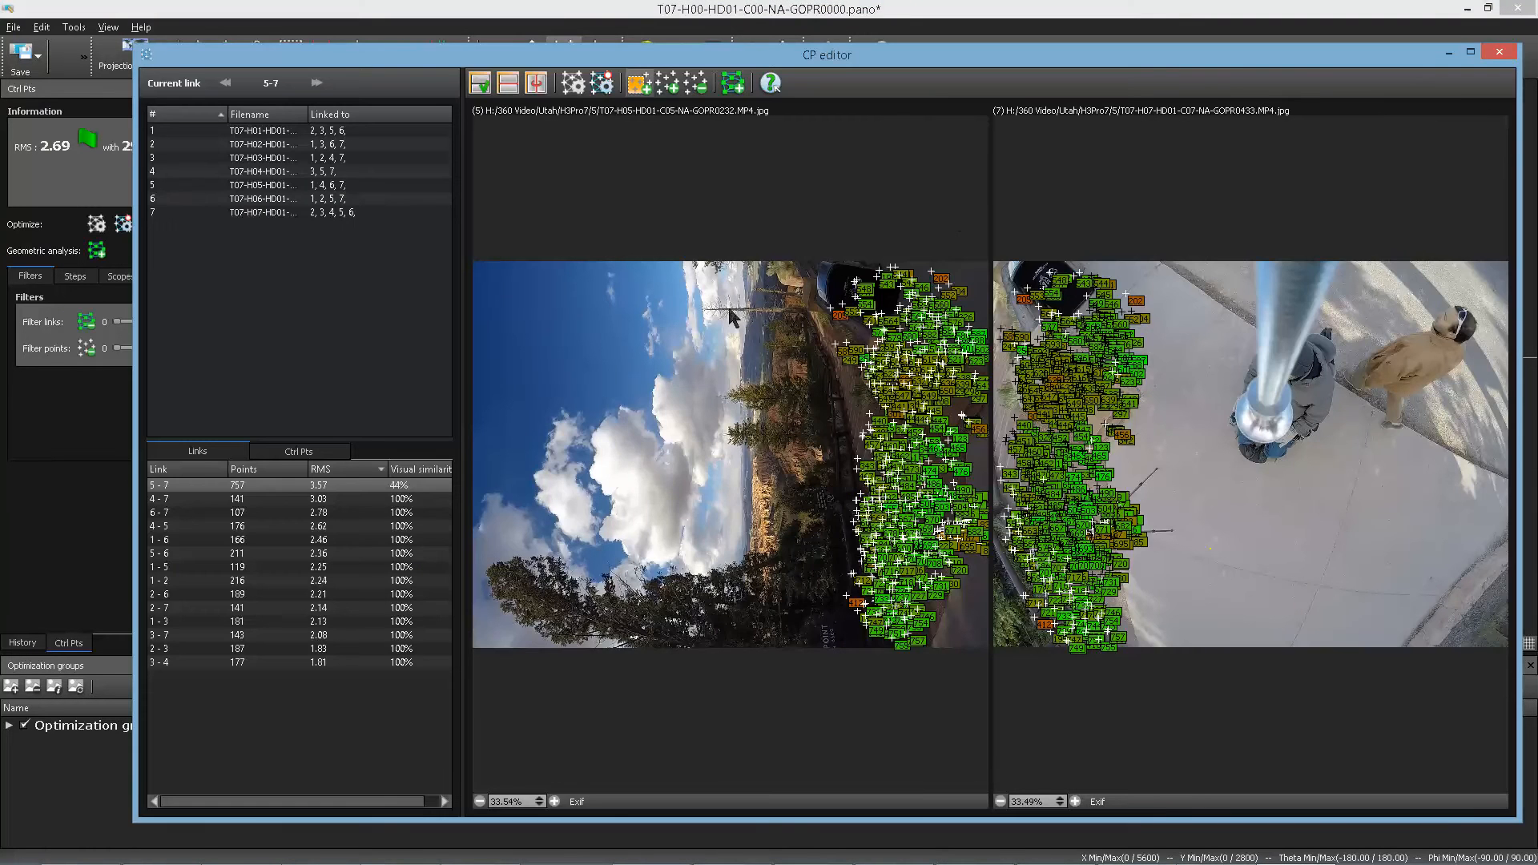
key(Escape)
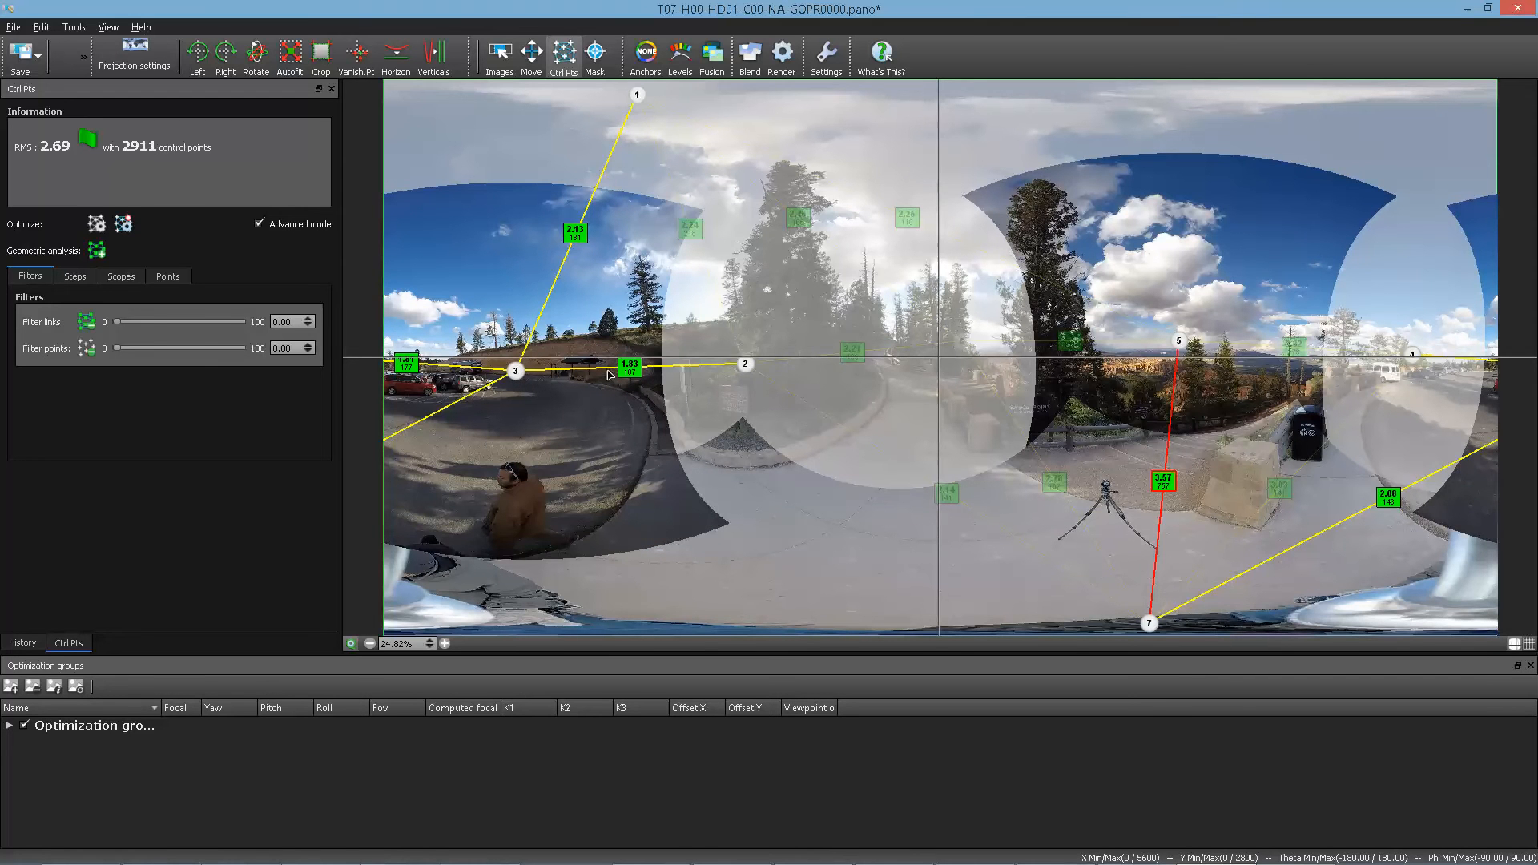
- Select image 3 in the panorama and examine the control points of its links with images 1, 7, 2 and 4
click(514, 372)
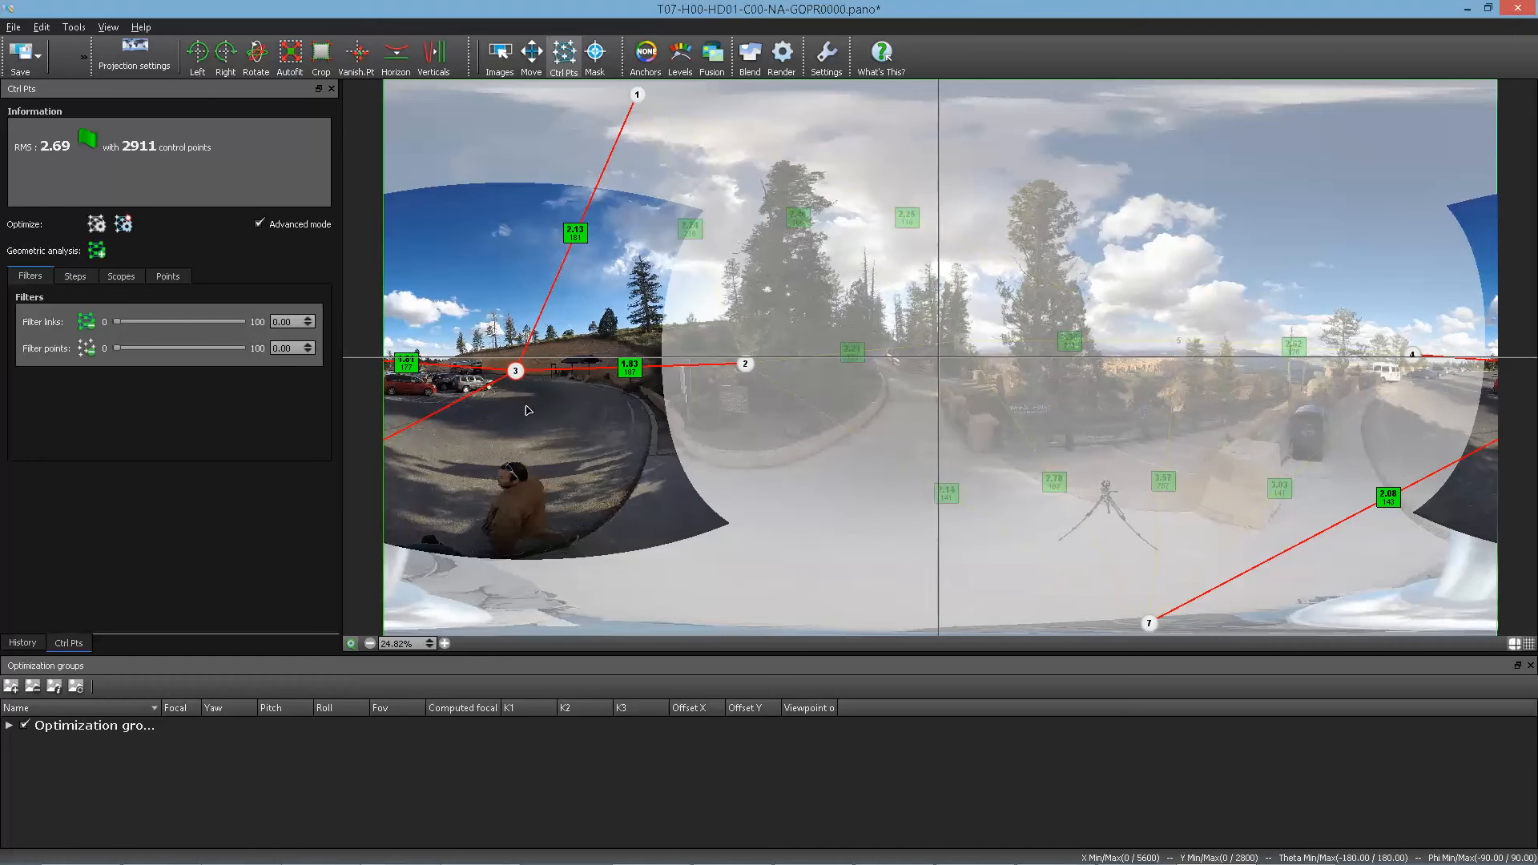
key(alt+Tab)
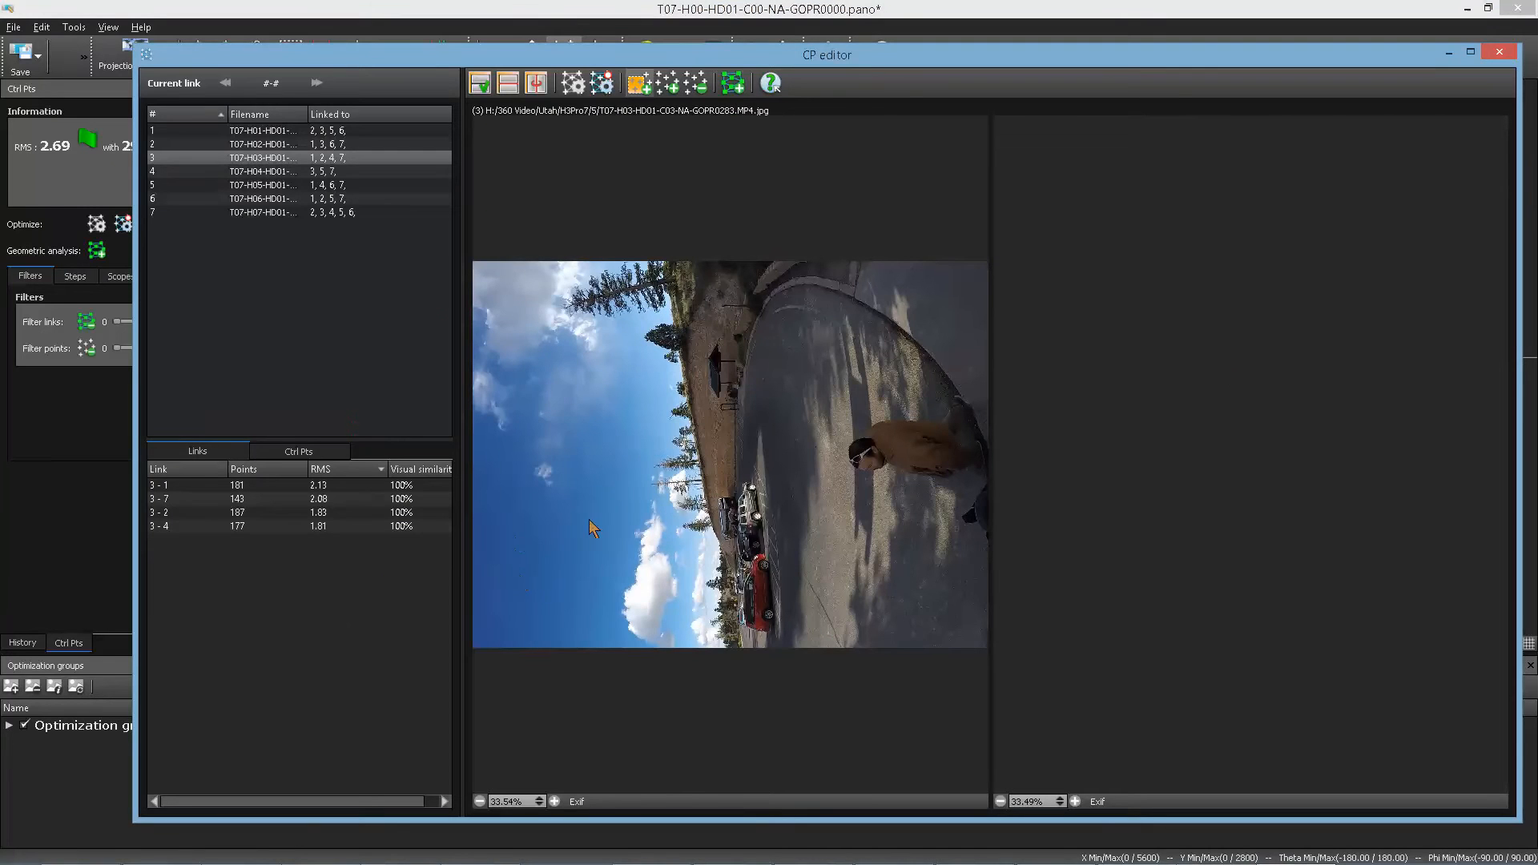
click(300, 347)
click(183, 180)
click(170, 156)
click(161, 485)
click(186, 498)
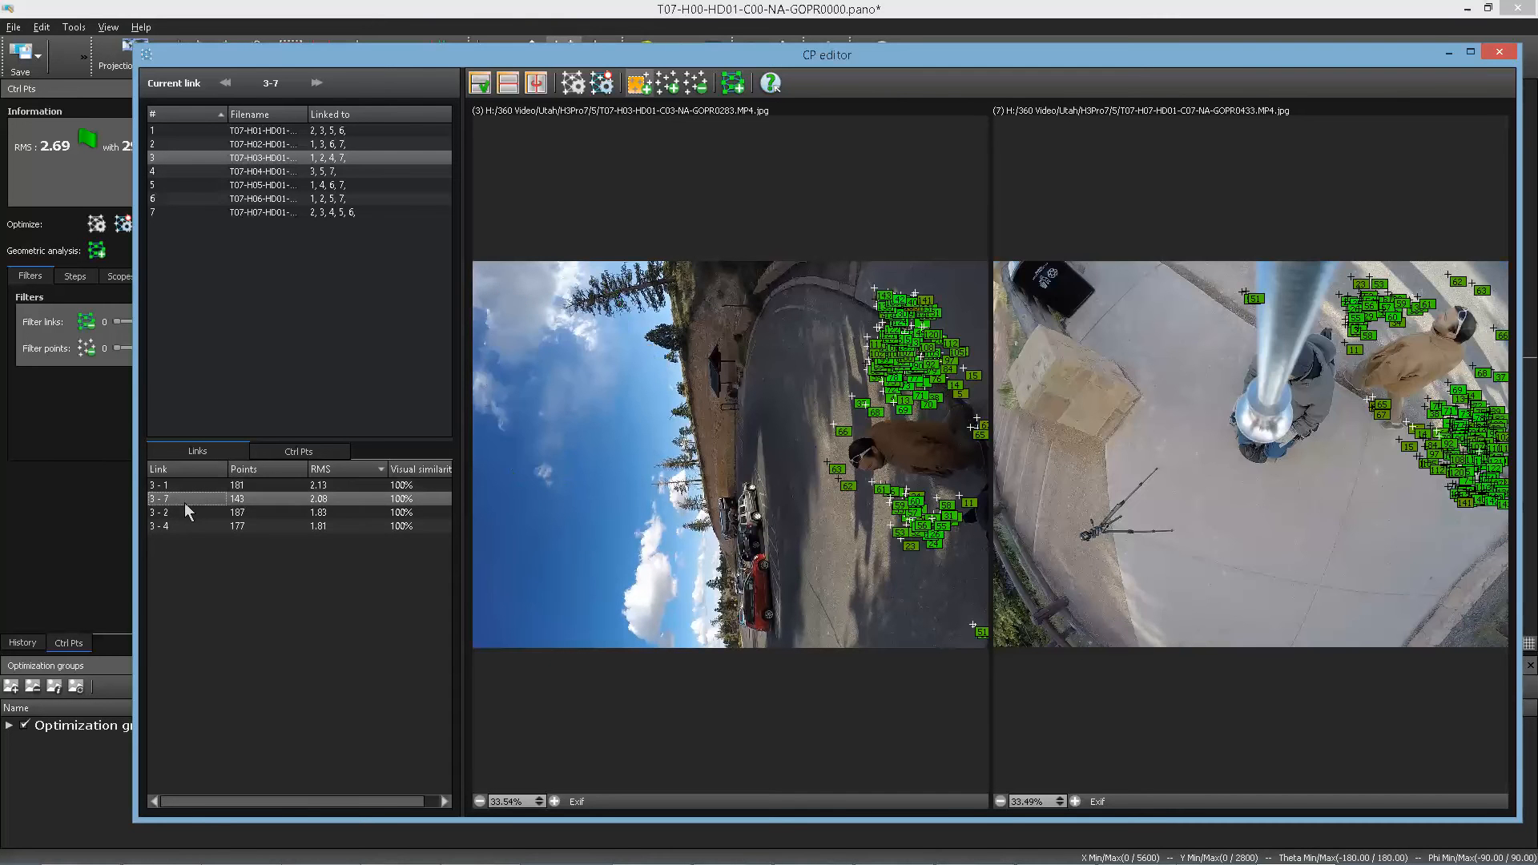
click(185, 511)
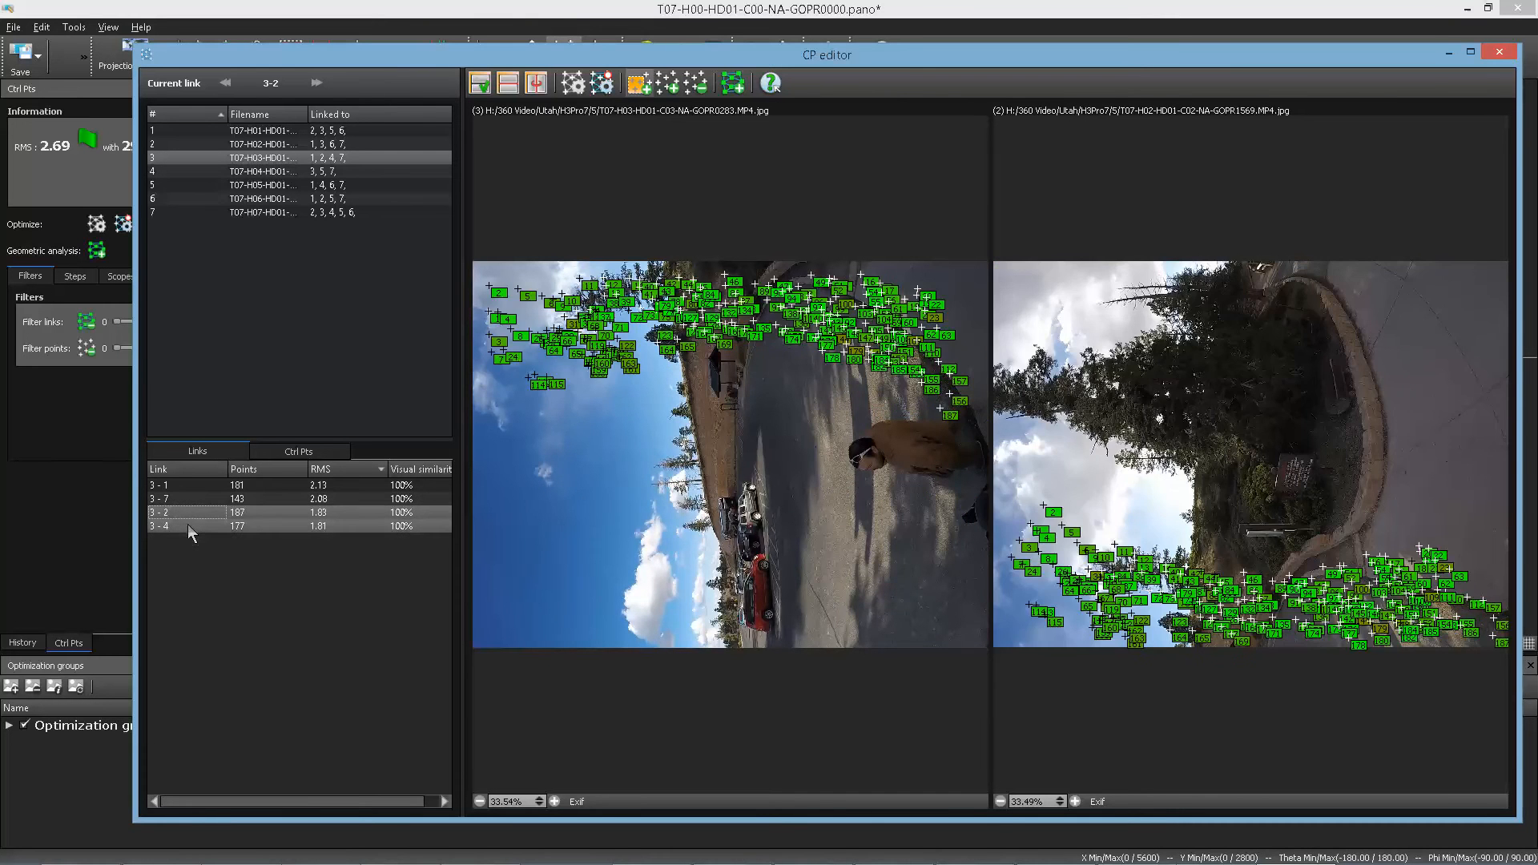
click(188, 526)
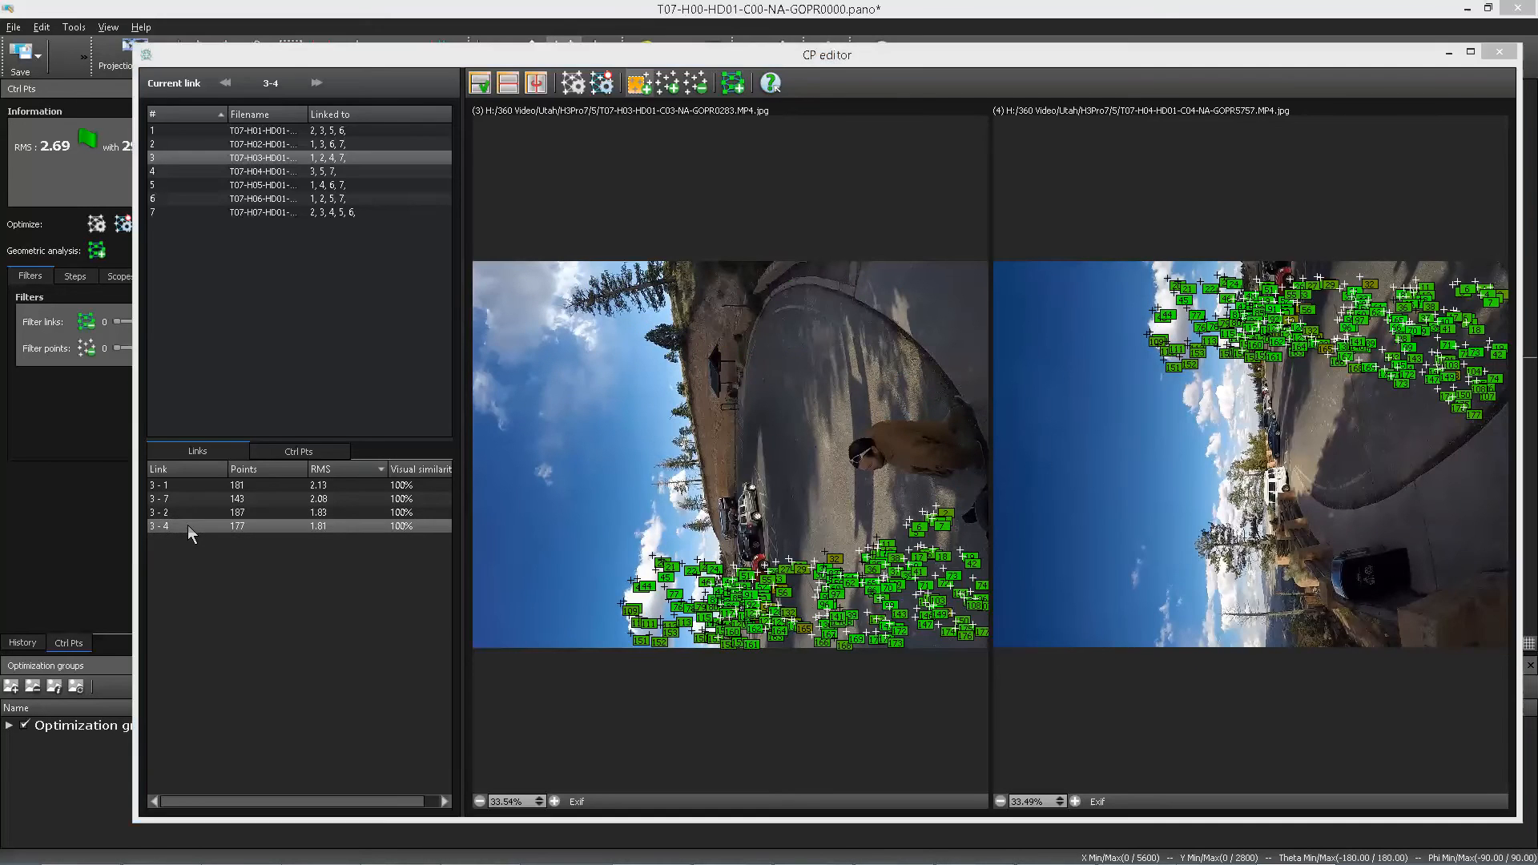
- Check the image overlaps in the panorama, and delete all control points of link 3-7
key(Escape)
mouse_move(747, 363)
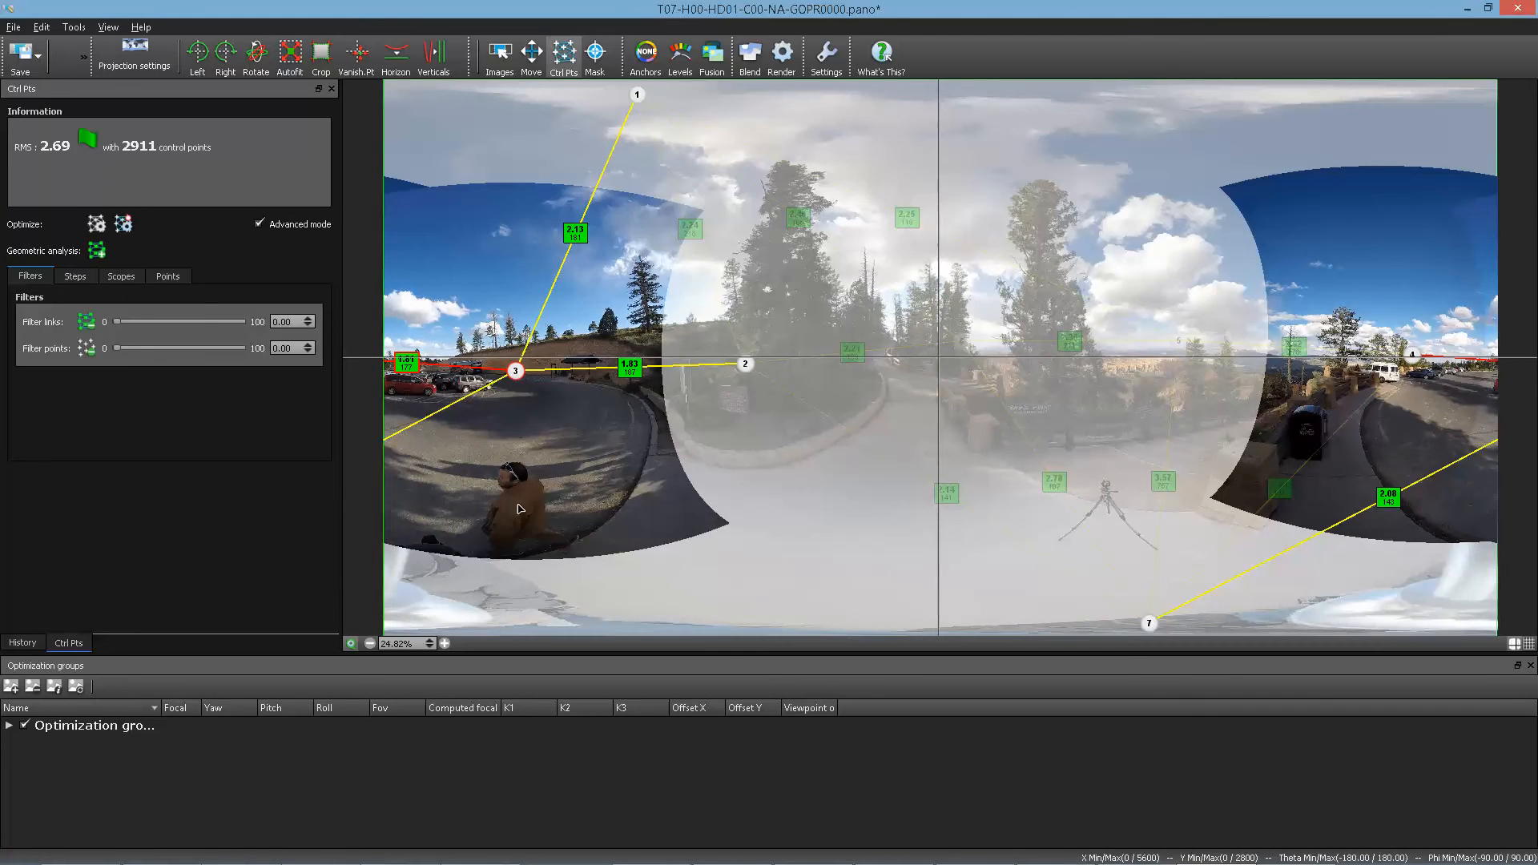
mouse_move(1147, 623)
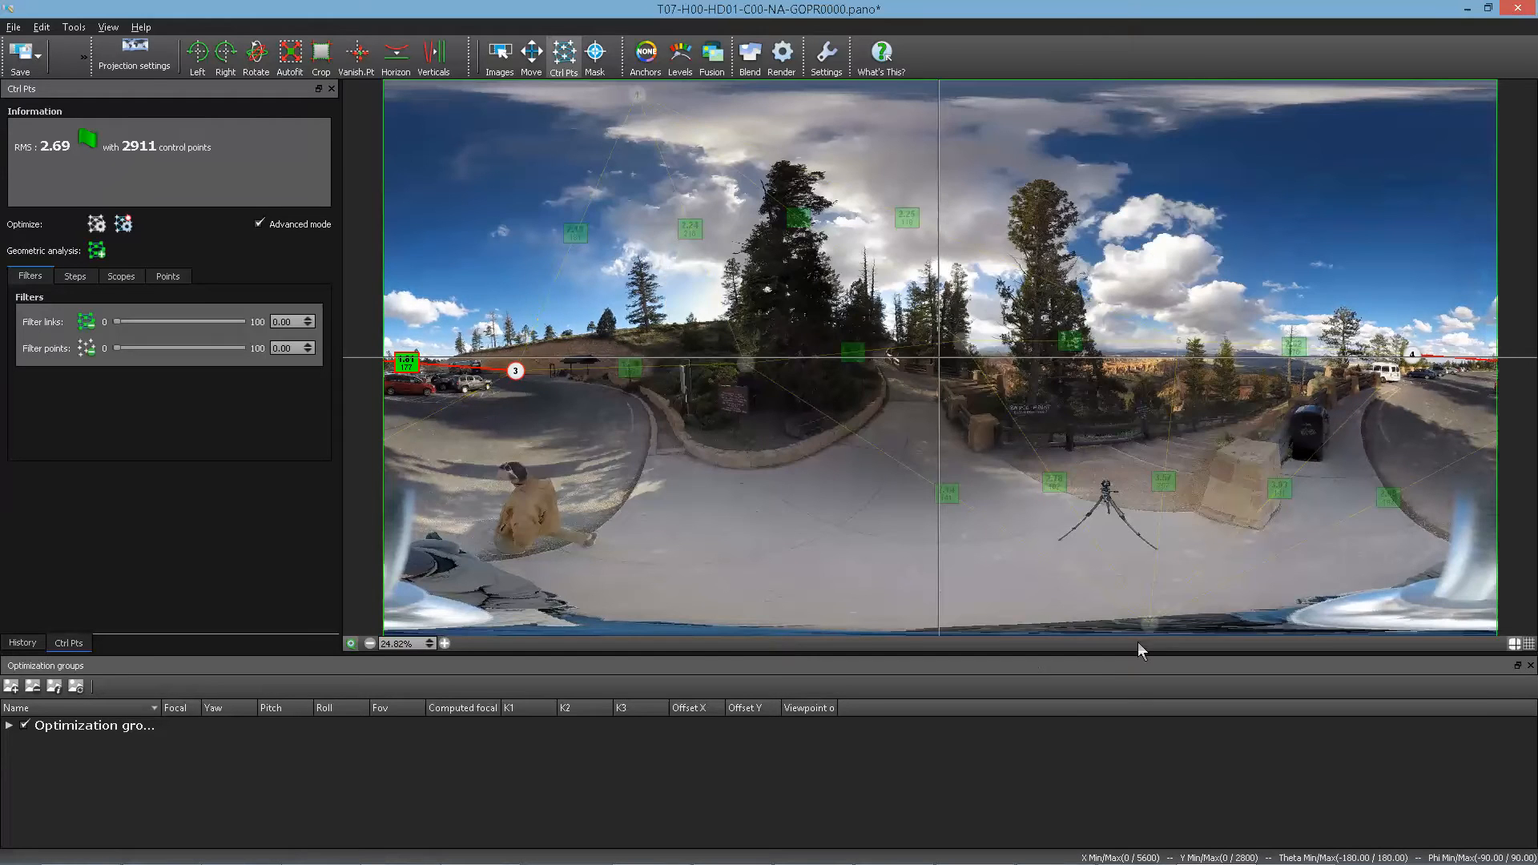
double_click(947, 492)
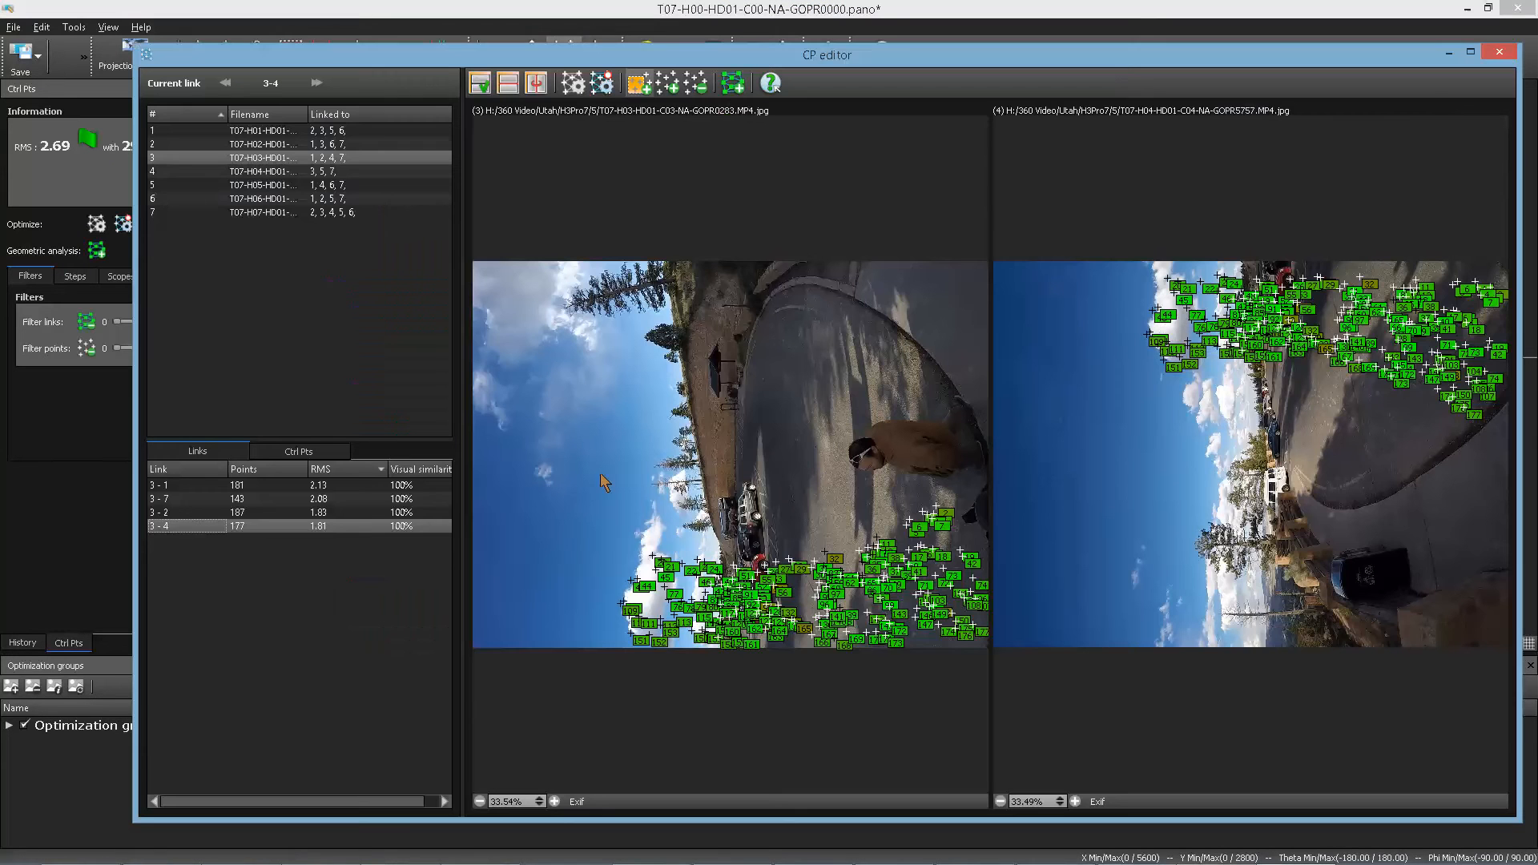
click(218, 500)
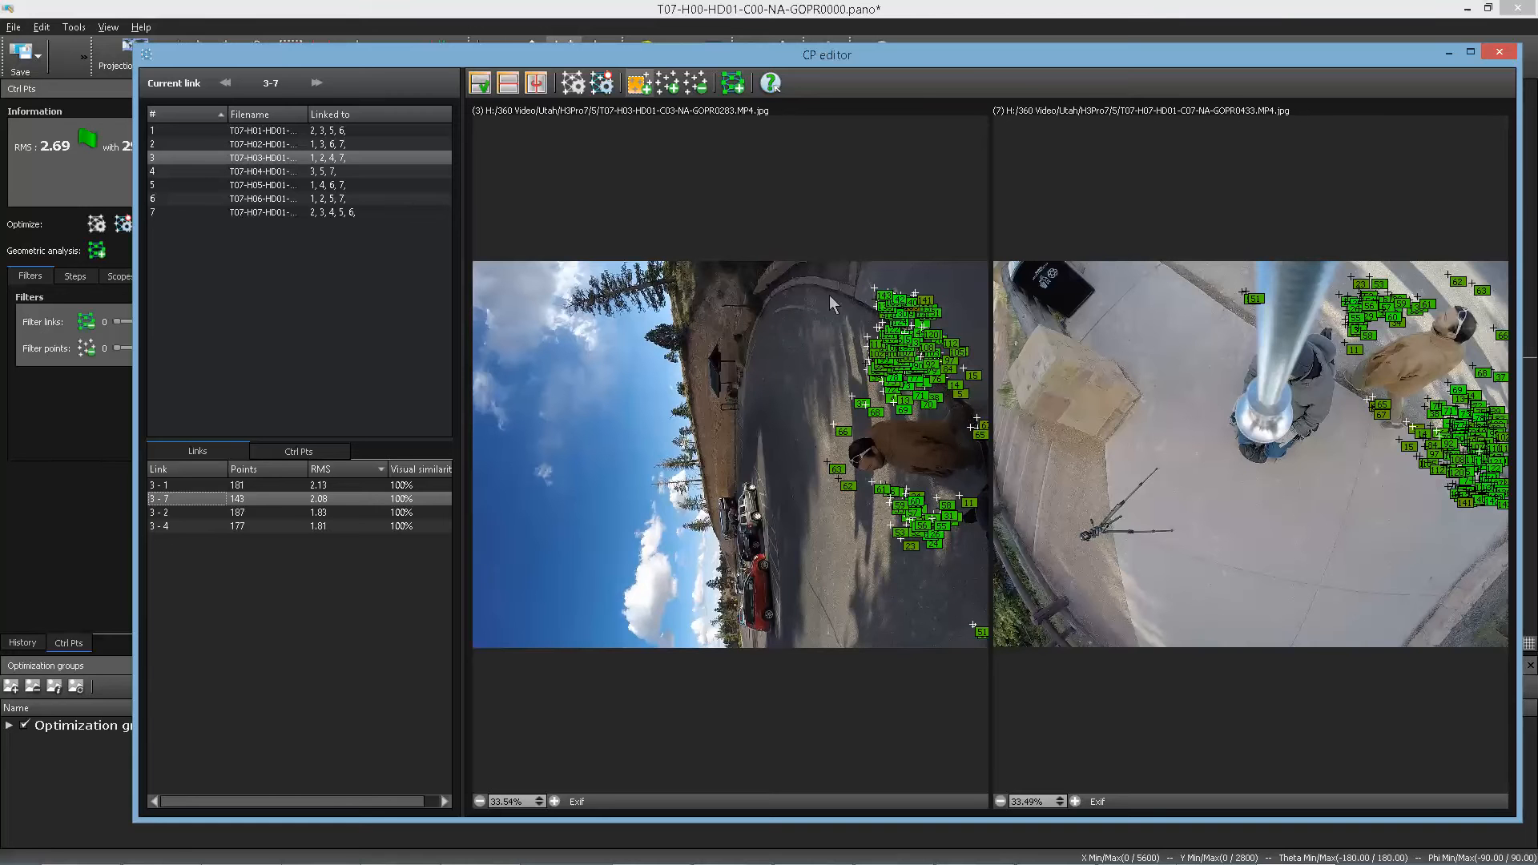
drag(786, 269, 1008, 659)
key(Delete)
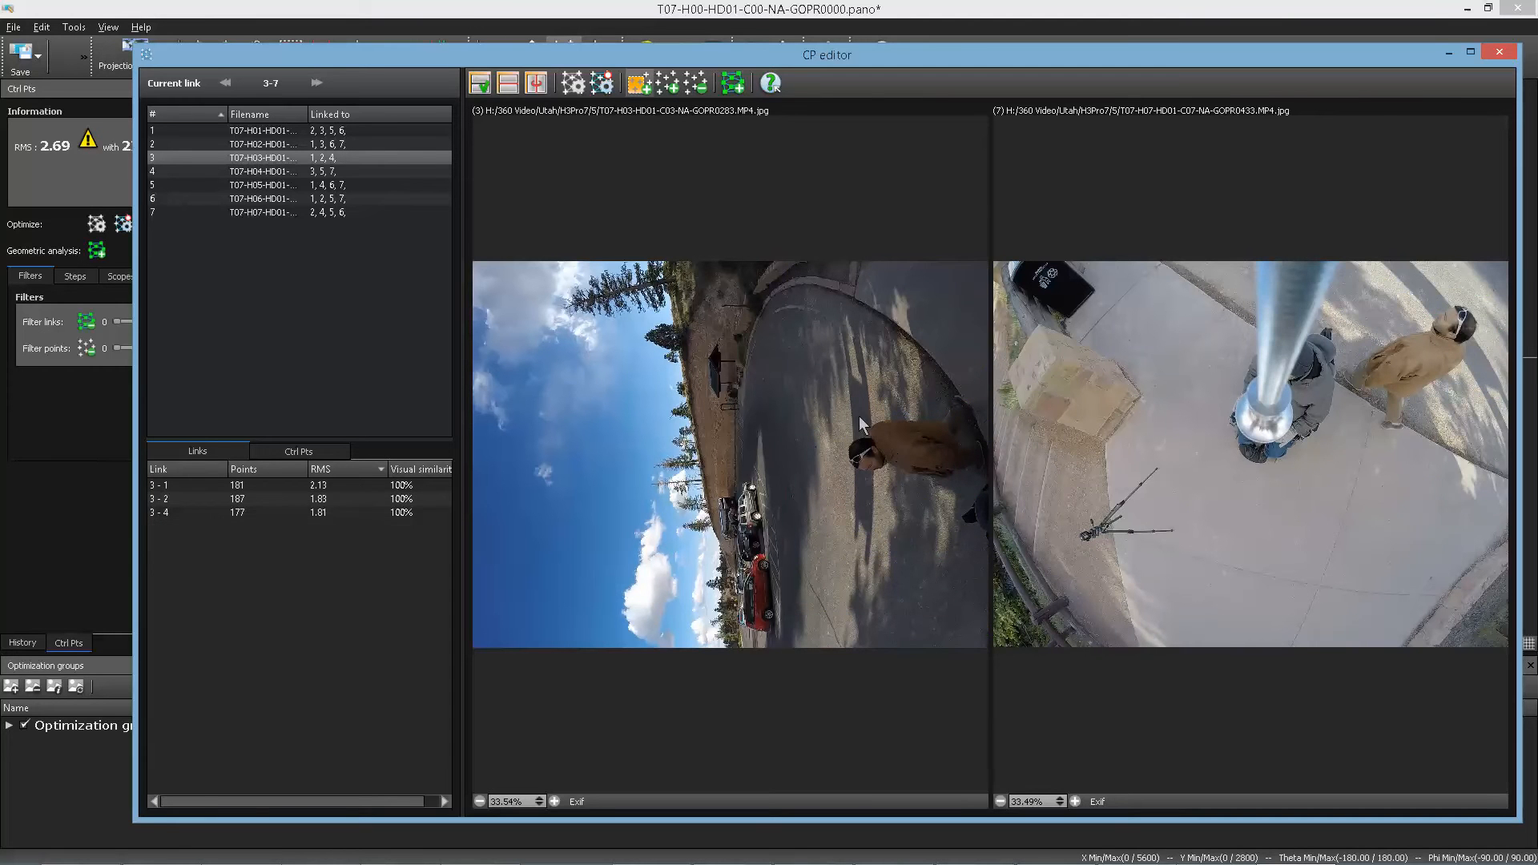
- Generate several sets of control points between images 3 and 7 from matching areas around the man in the brown jacket
drag(837, 386, 987, 480)
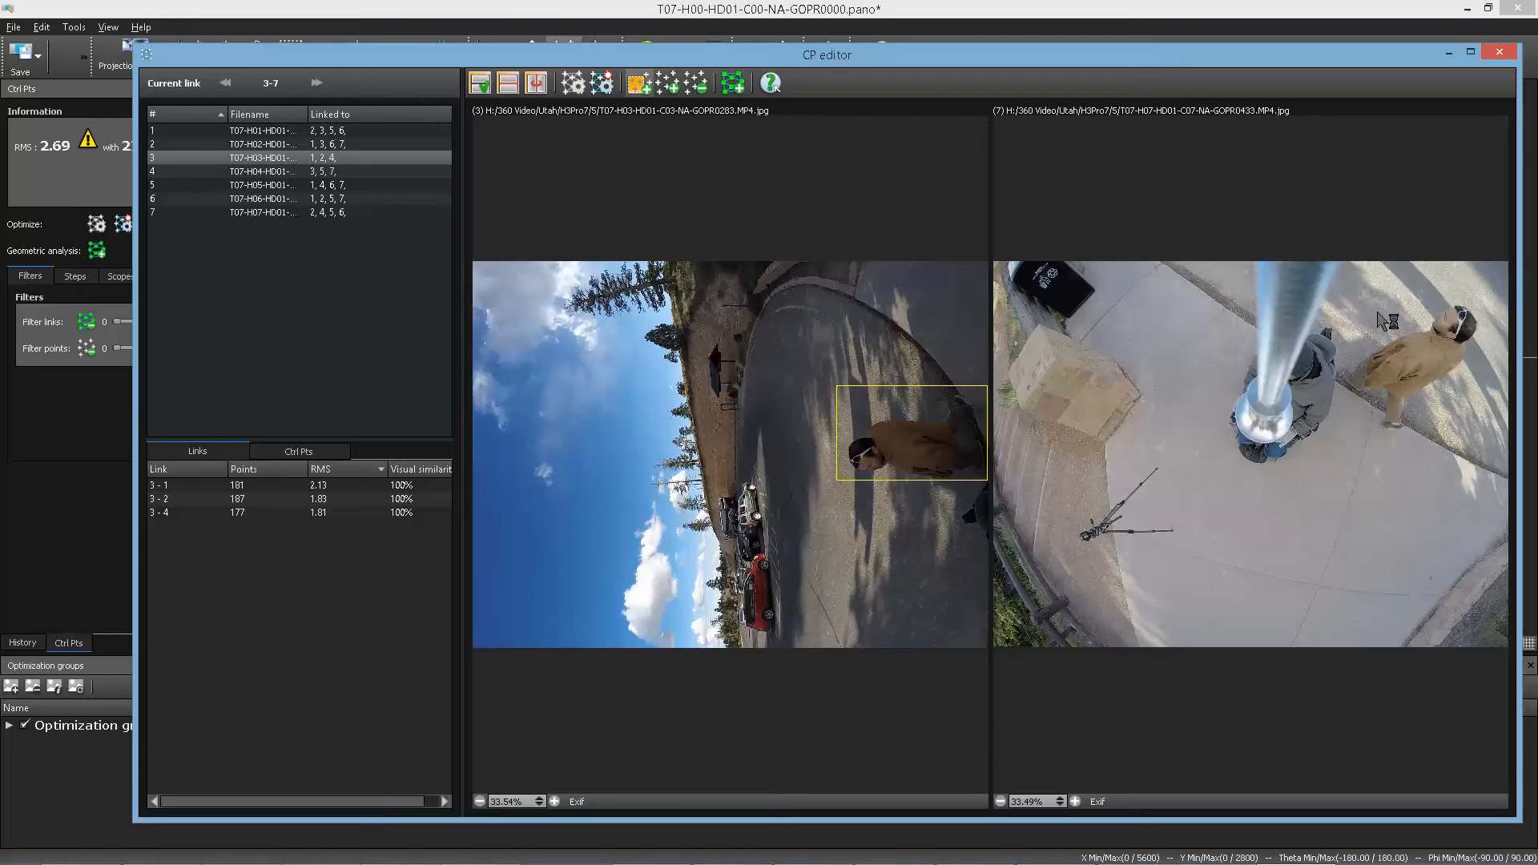
drag(1361, 269, 1479, 449)
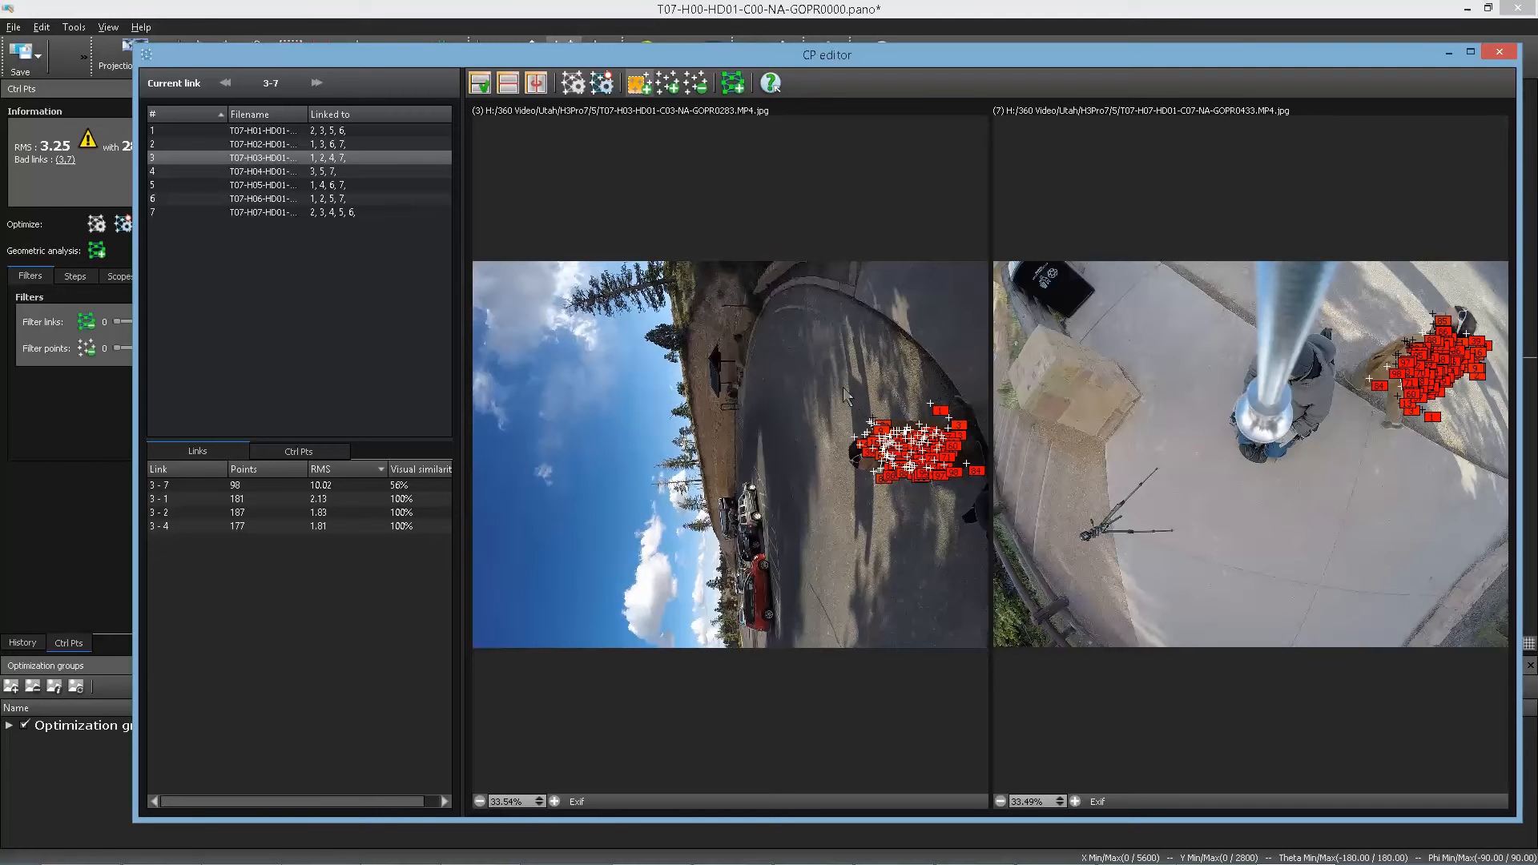
drag(835, 374, 987, 488)
drag(1351, 280, 1475, 446)
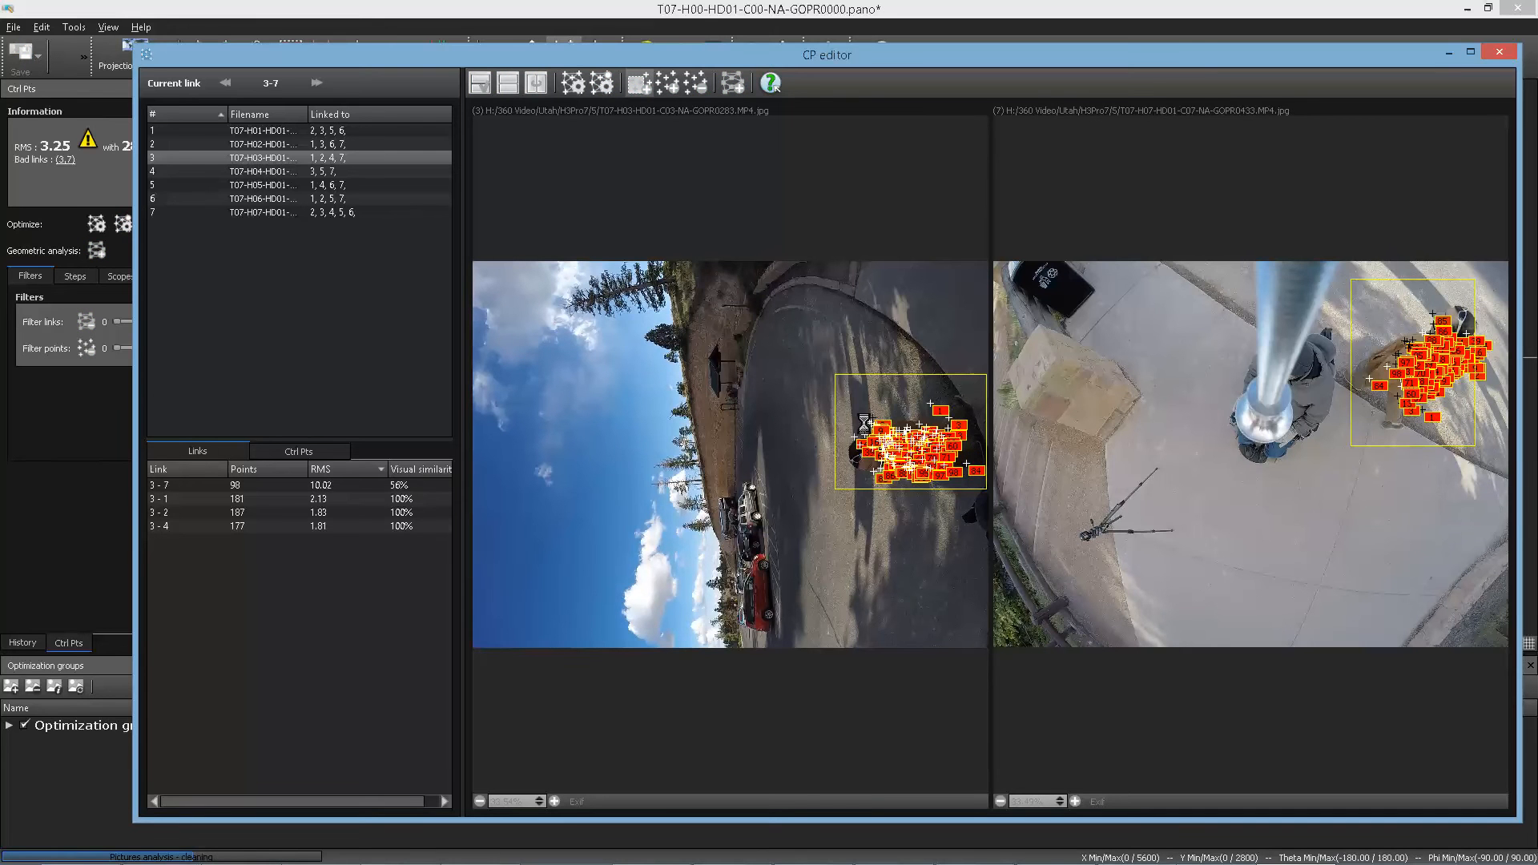
drag(978, 501, 993, 502)
drag(1347, 293, 1490, 411)
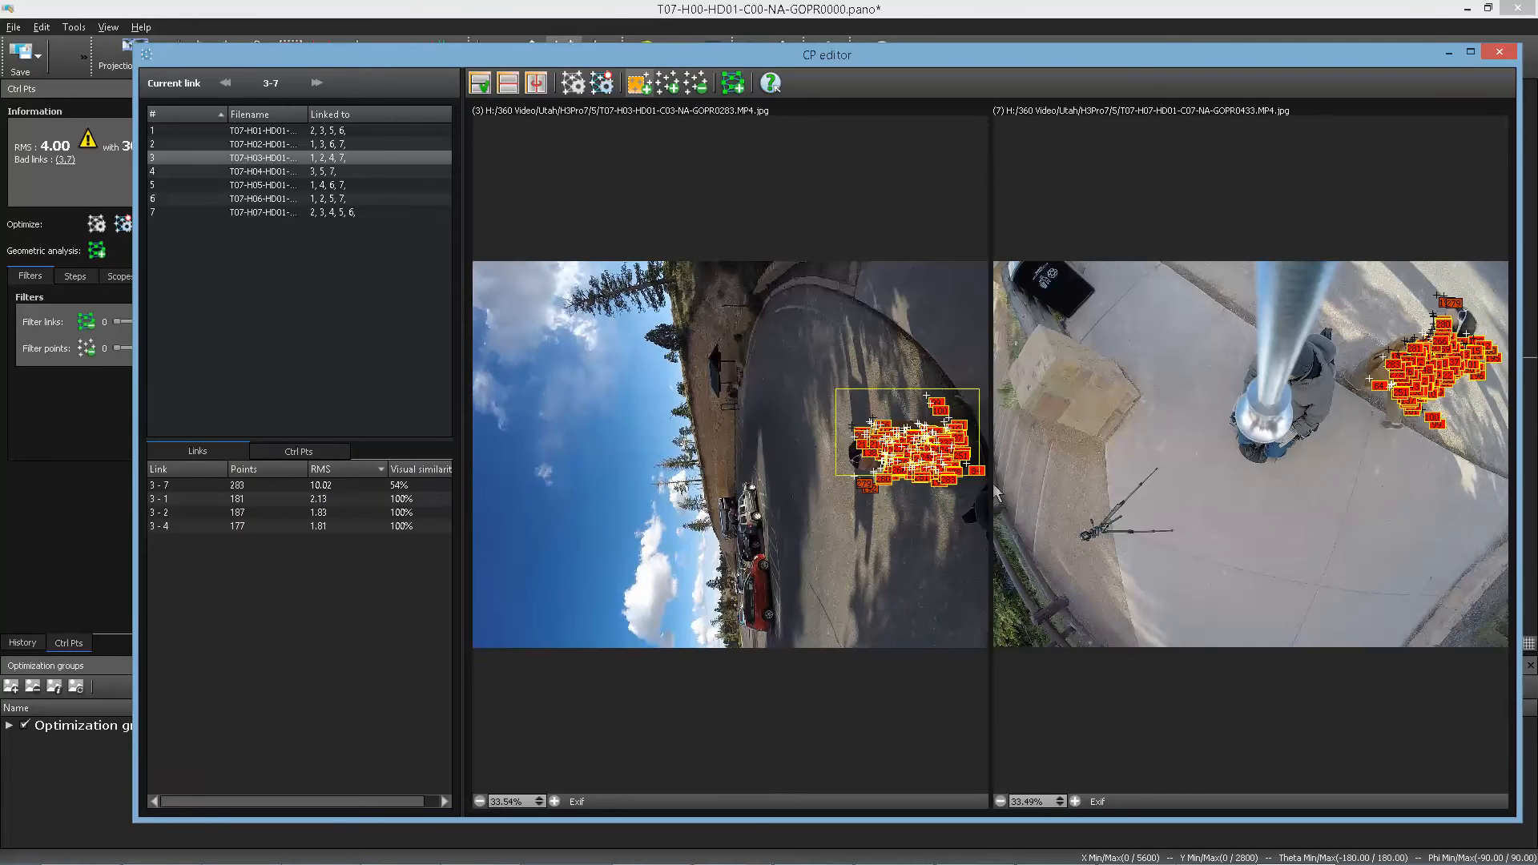
drag(1351, 284, 1477, 433)
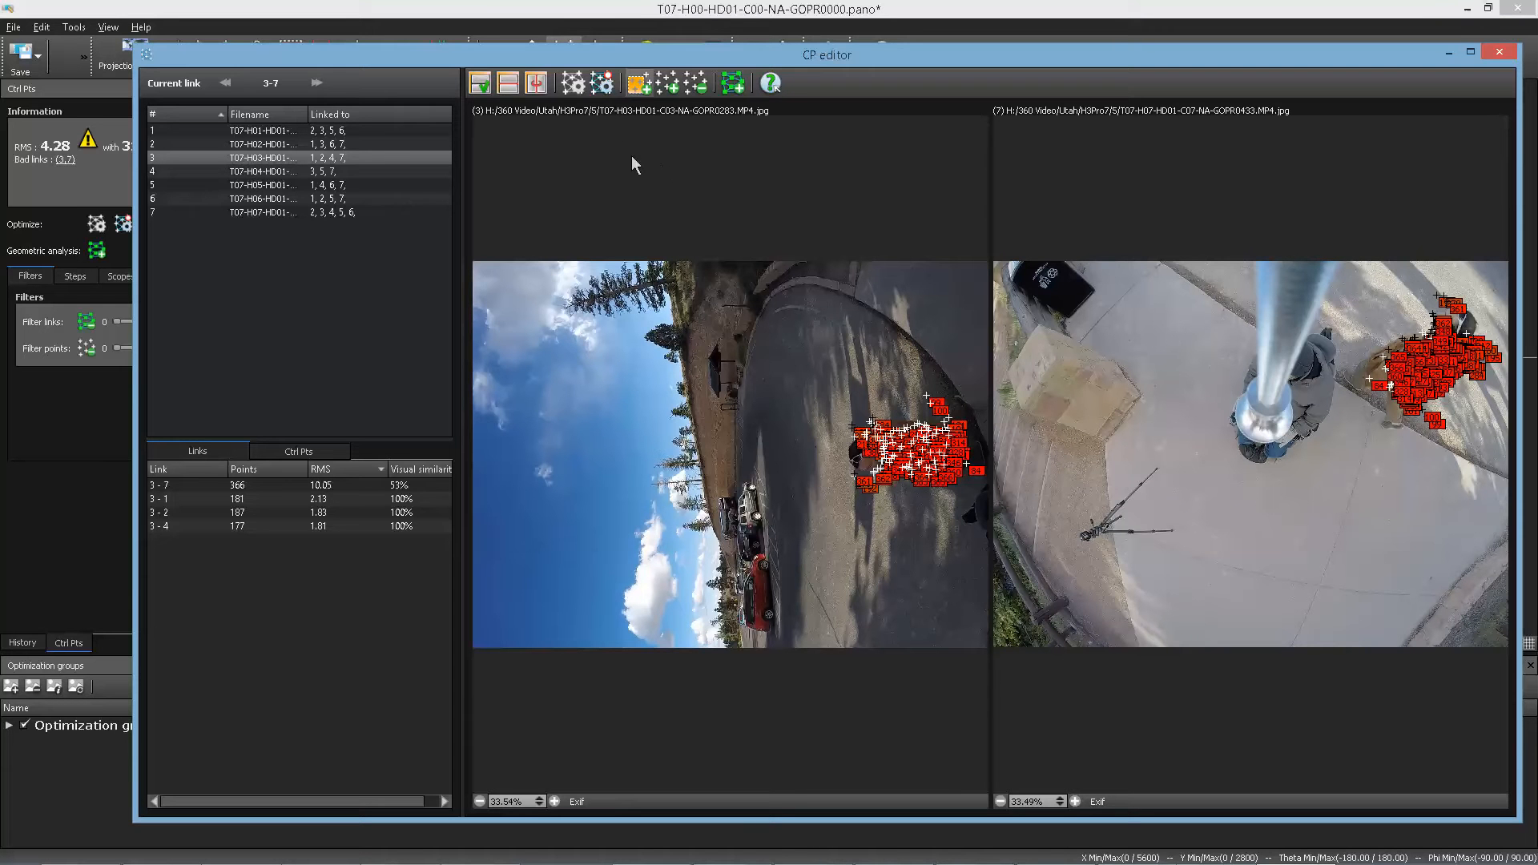
- Optimize the panorama with the new 3-7 control points, and return to image 3's links in the control point editor
click(601, 93)
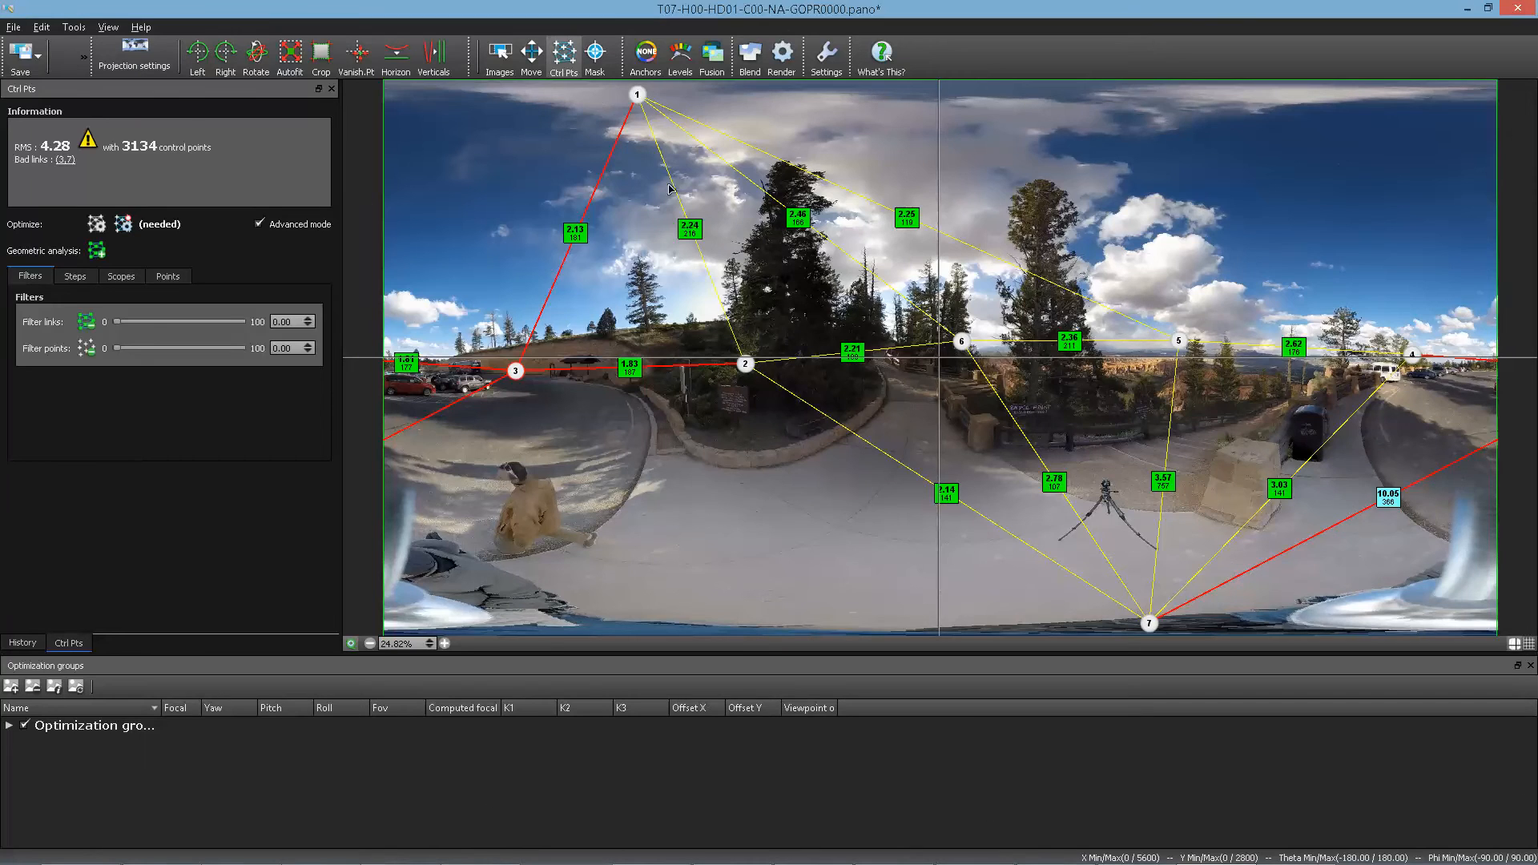
click(125, 227)
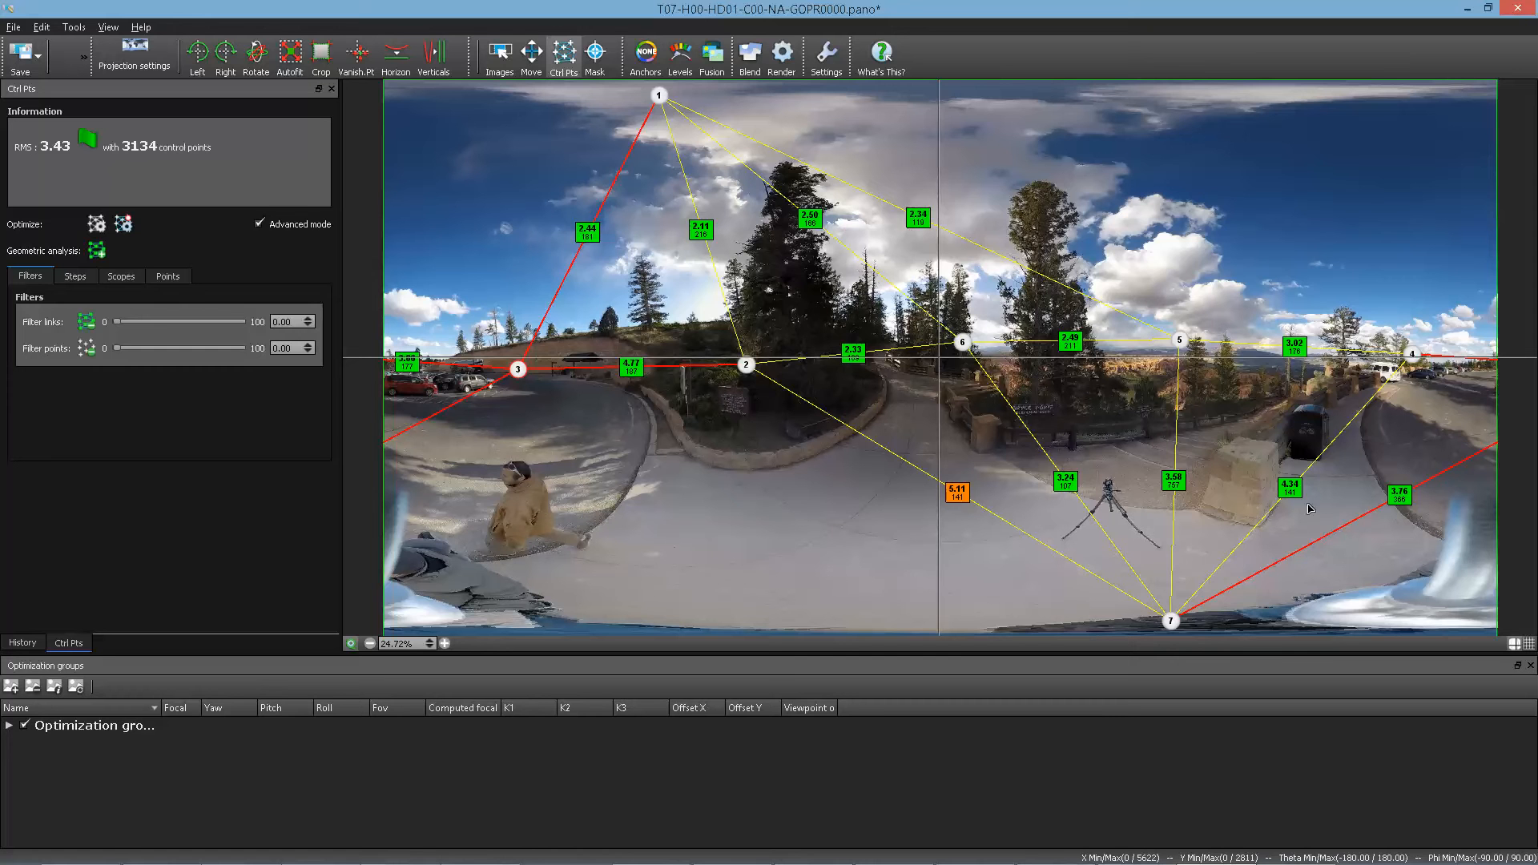
double_click(517, 490)
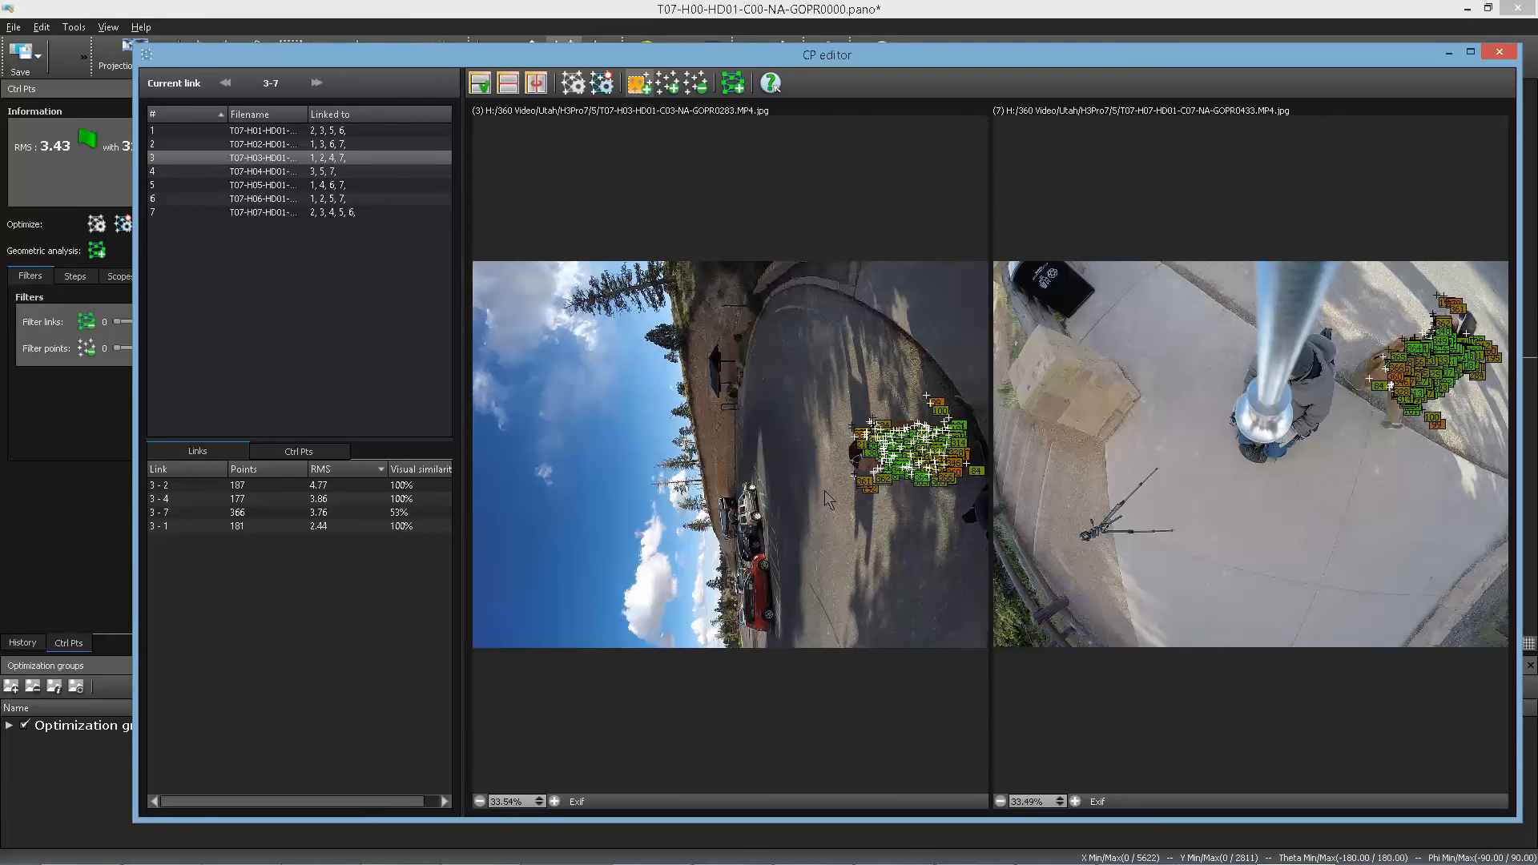
key(alt+Tab)
key(alt+Tab)
- Delete the poorly matching control points over the road and curb in link 3-2, and re-optimize the panorama
click(186, 486)
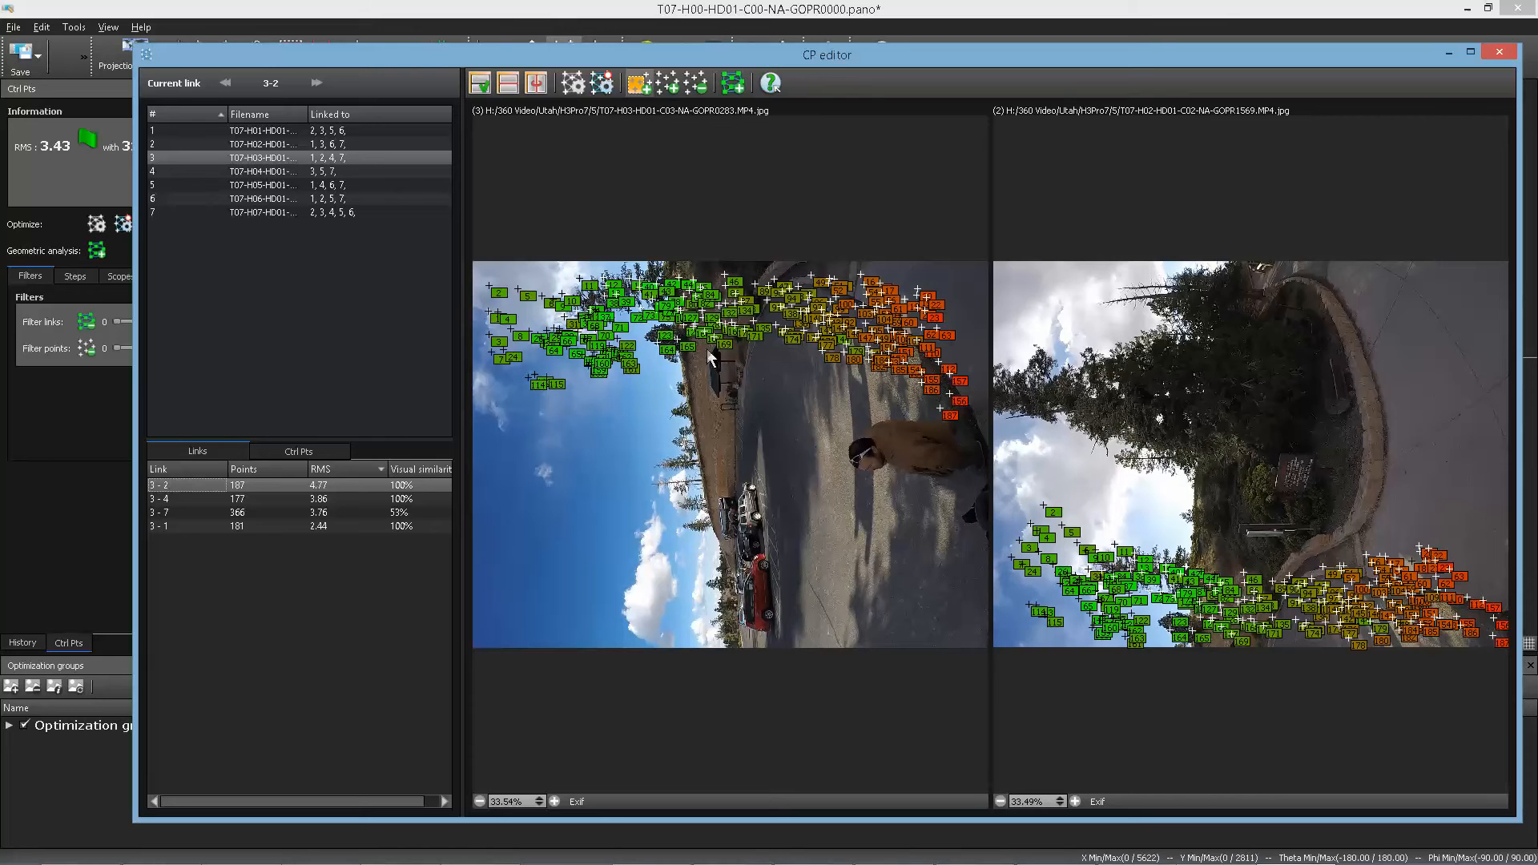
drag(959, 252, 747, 484)
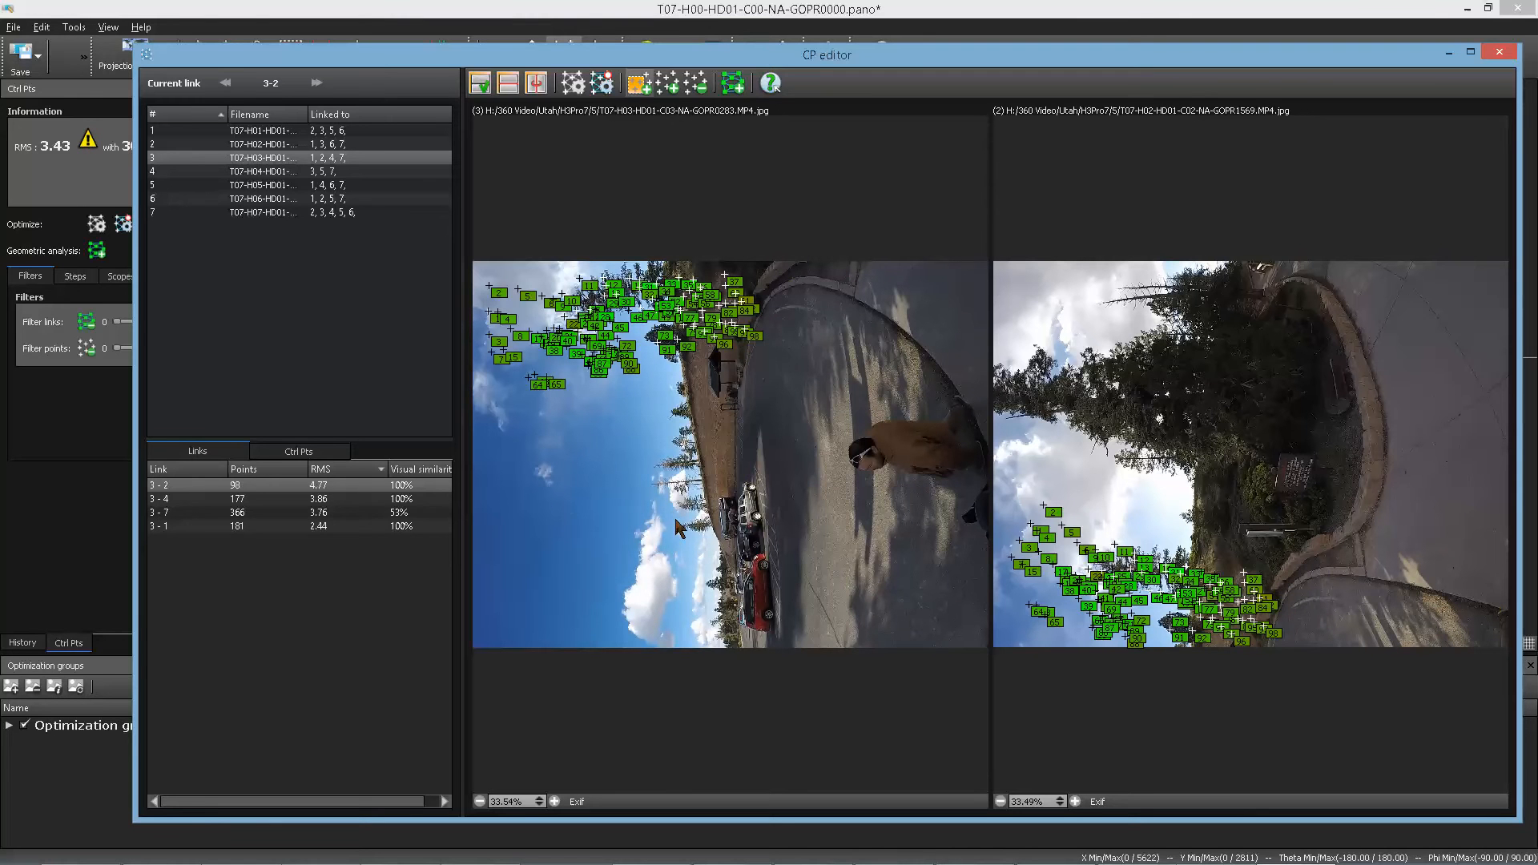
click(599, 84)
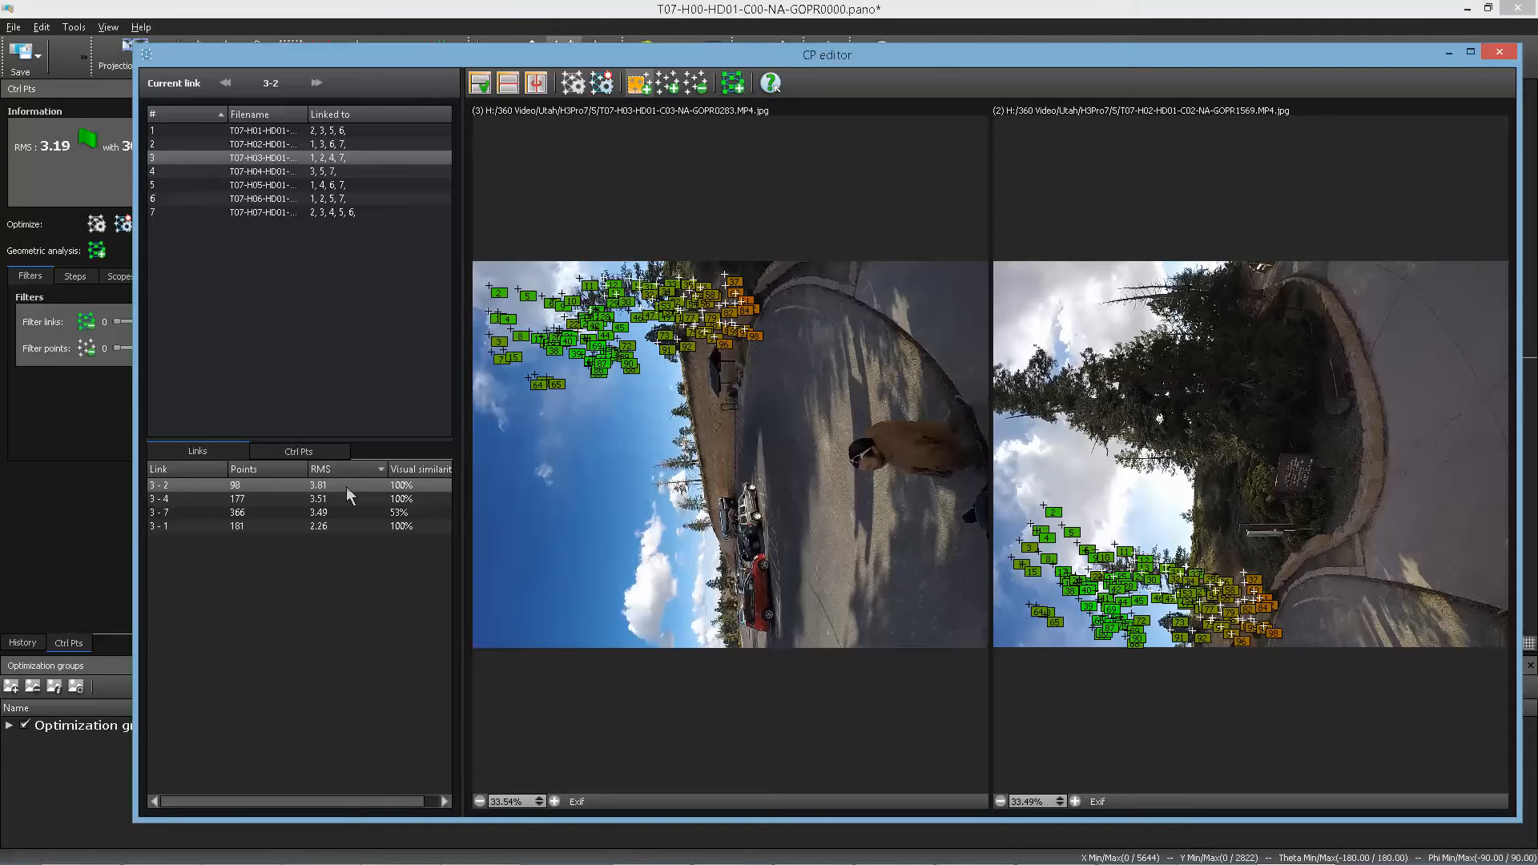
- Generate several sets of control points for link 3-2 from matching areas around the tree line and the start of the road
key(Escape)
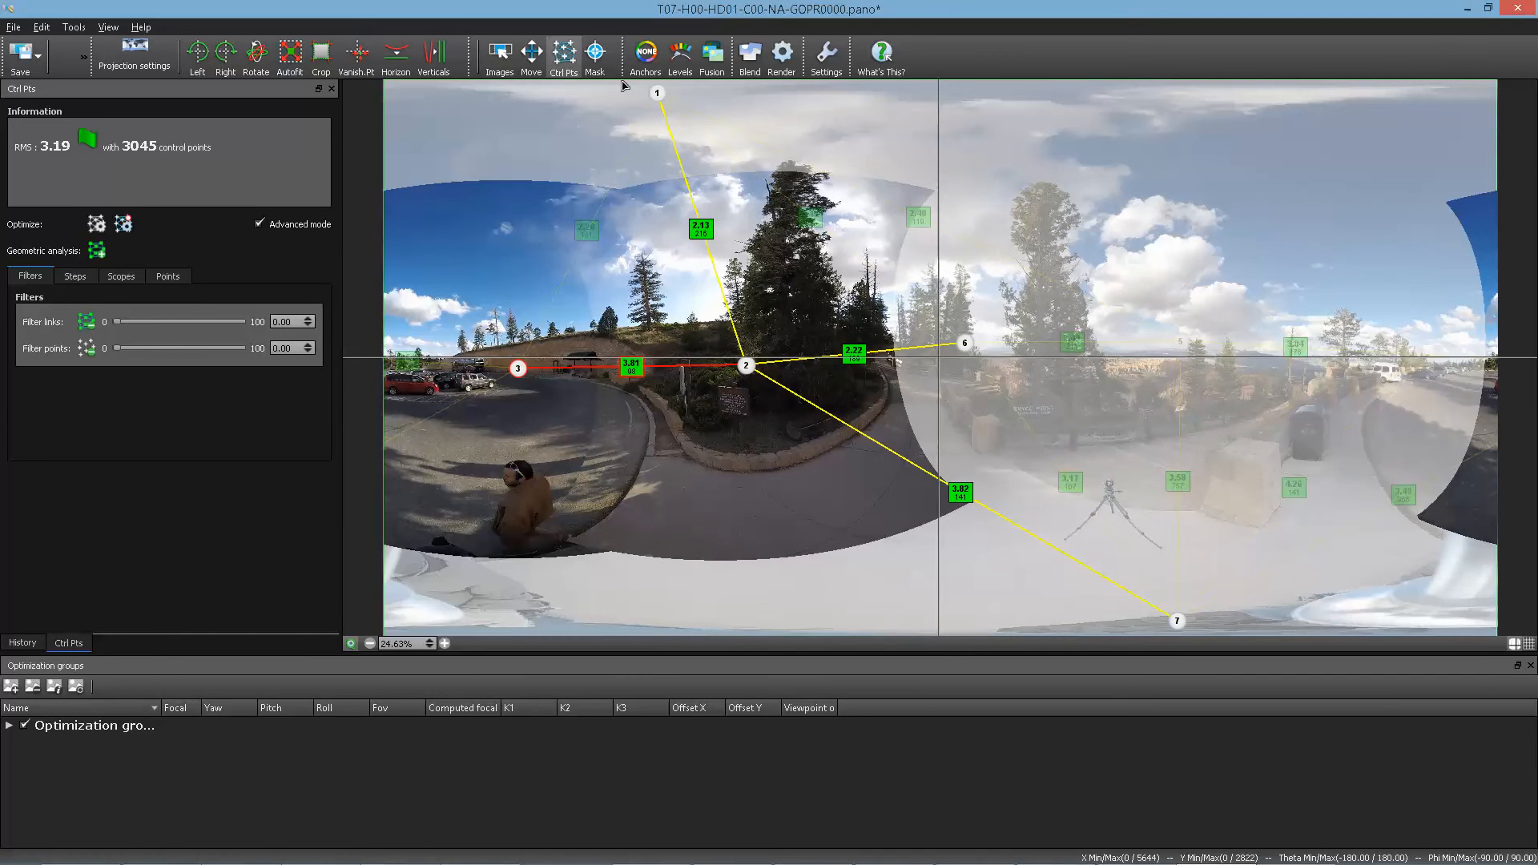
double_click(569, 368)
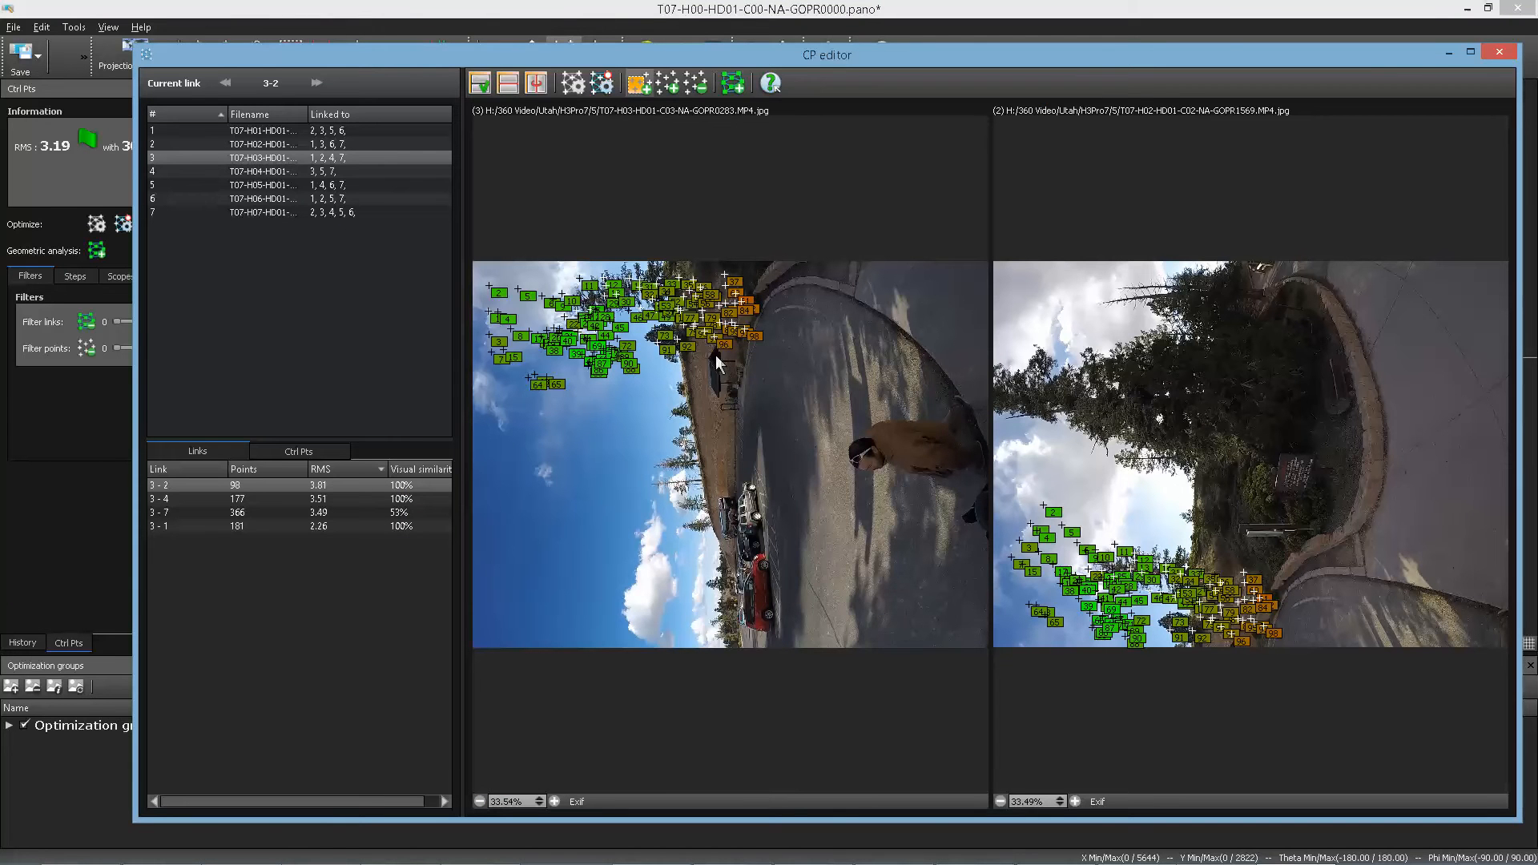
drag(696, 386, 763, 220)
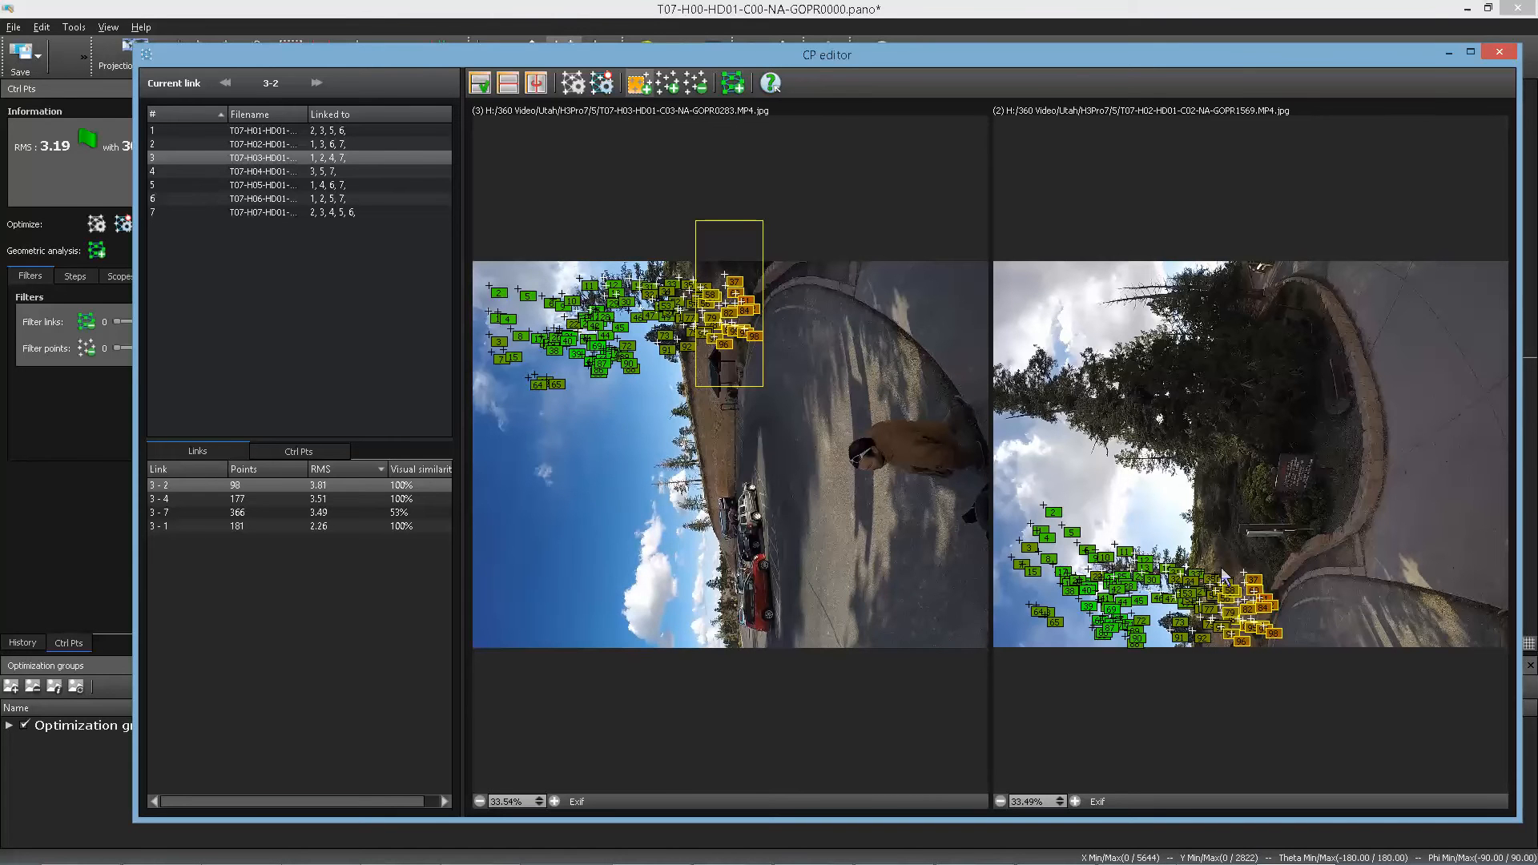
click(1171, 530)
drag(1171, 534, 1304, 714)
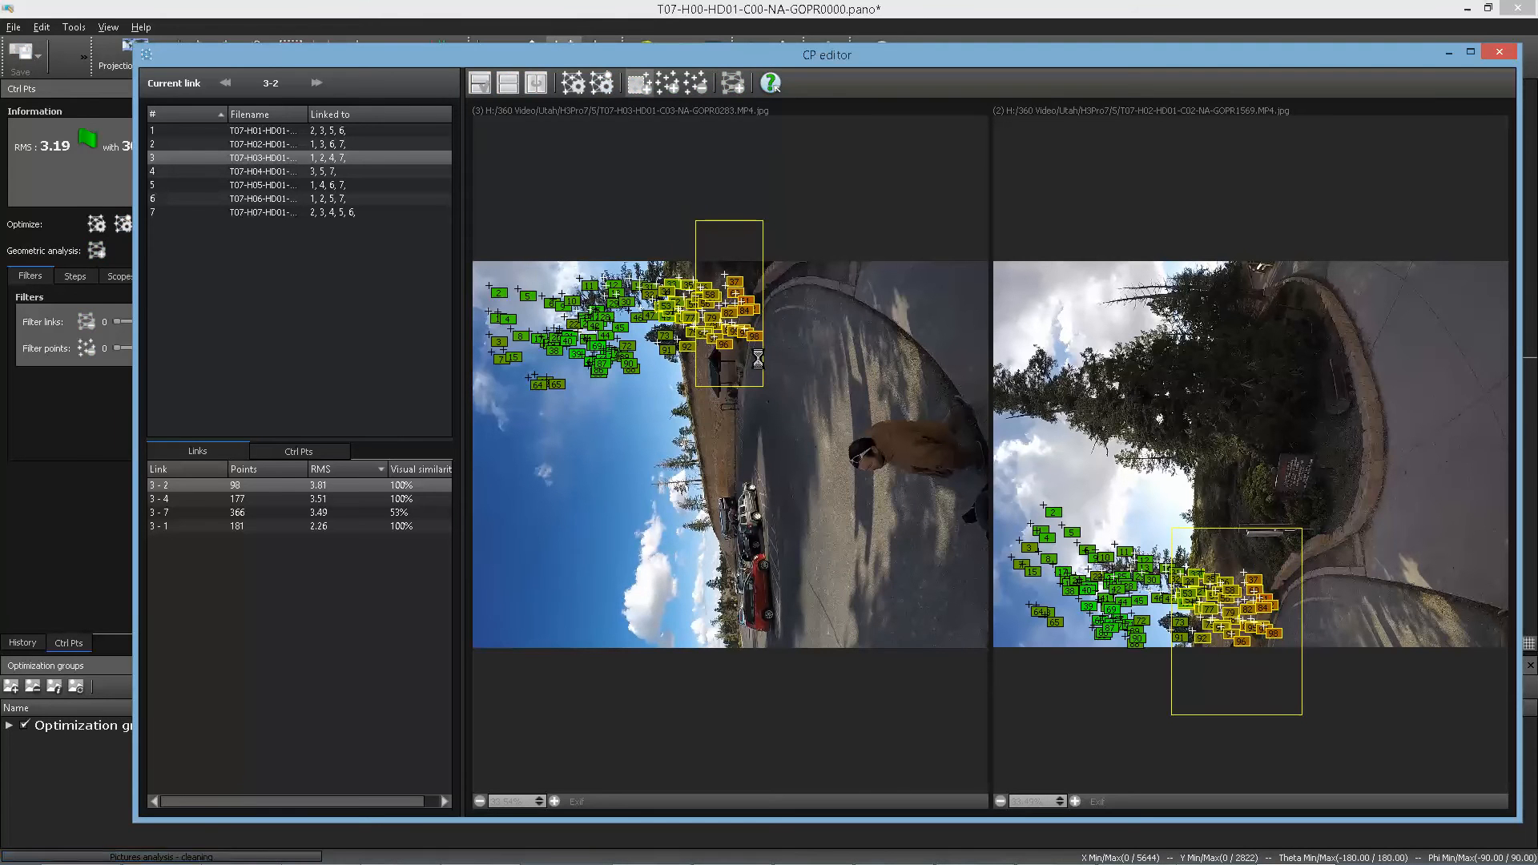
drag(683, 223, 778, 404)
drag(1197, 526, 1281, 677)
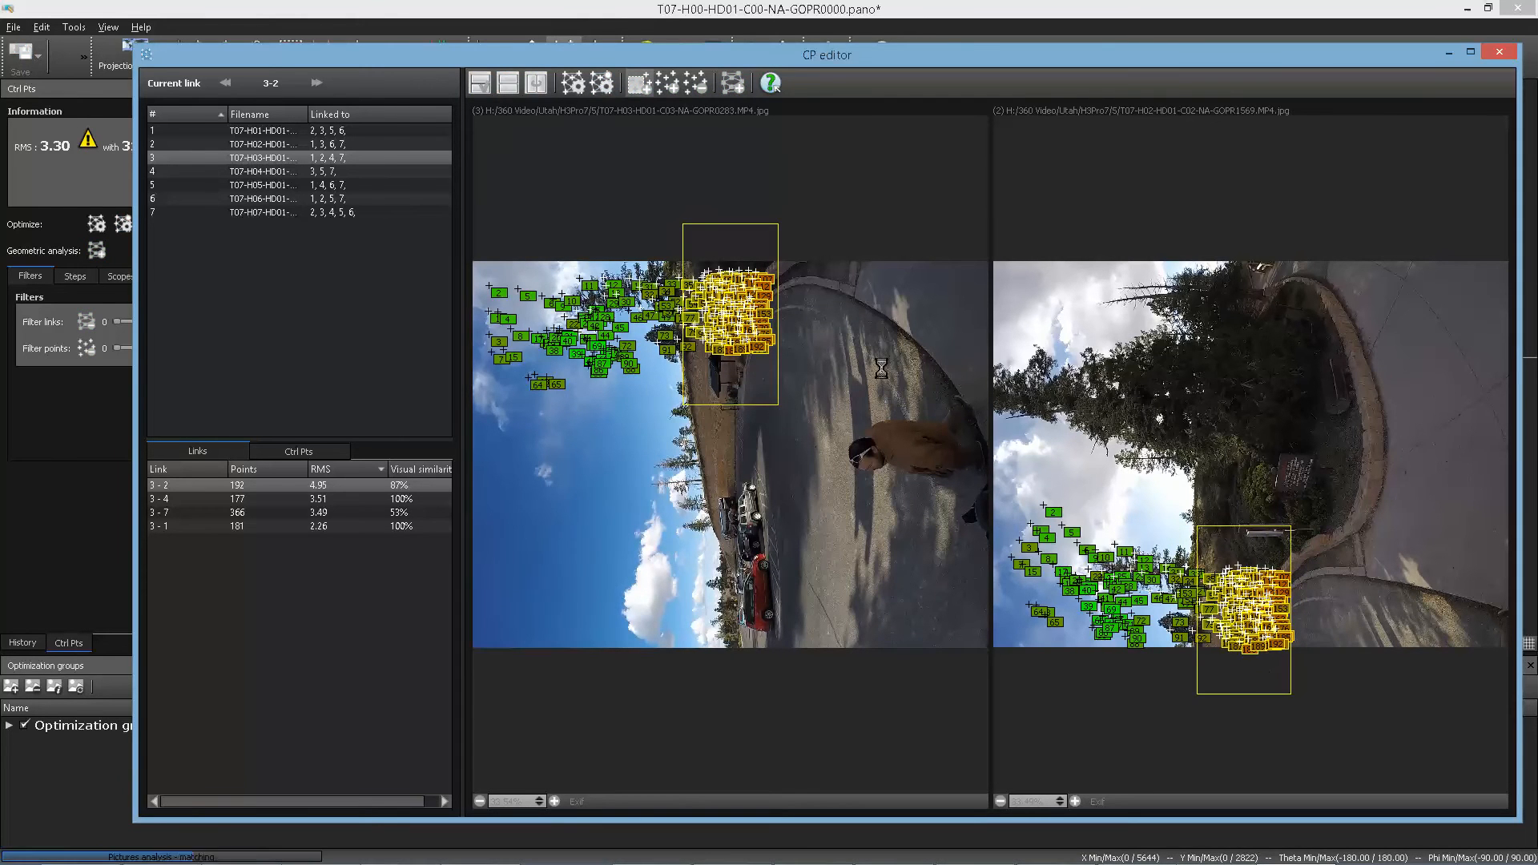
drag(678, 244, 786, 428)
drag(1188, 522, 1298, 642)
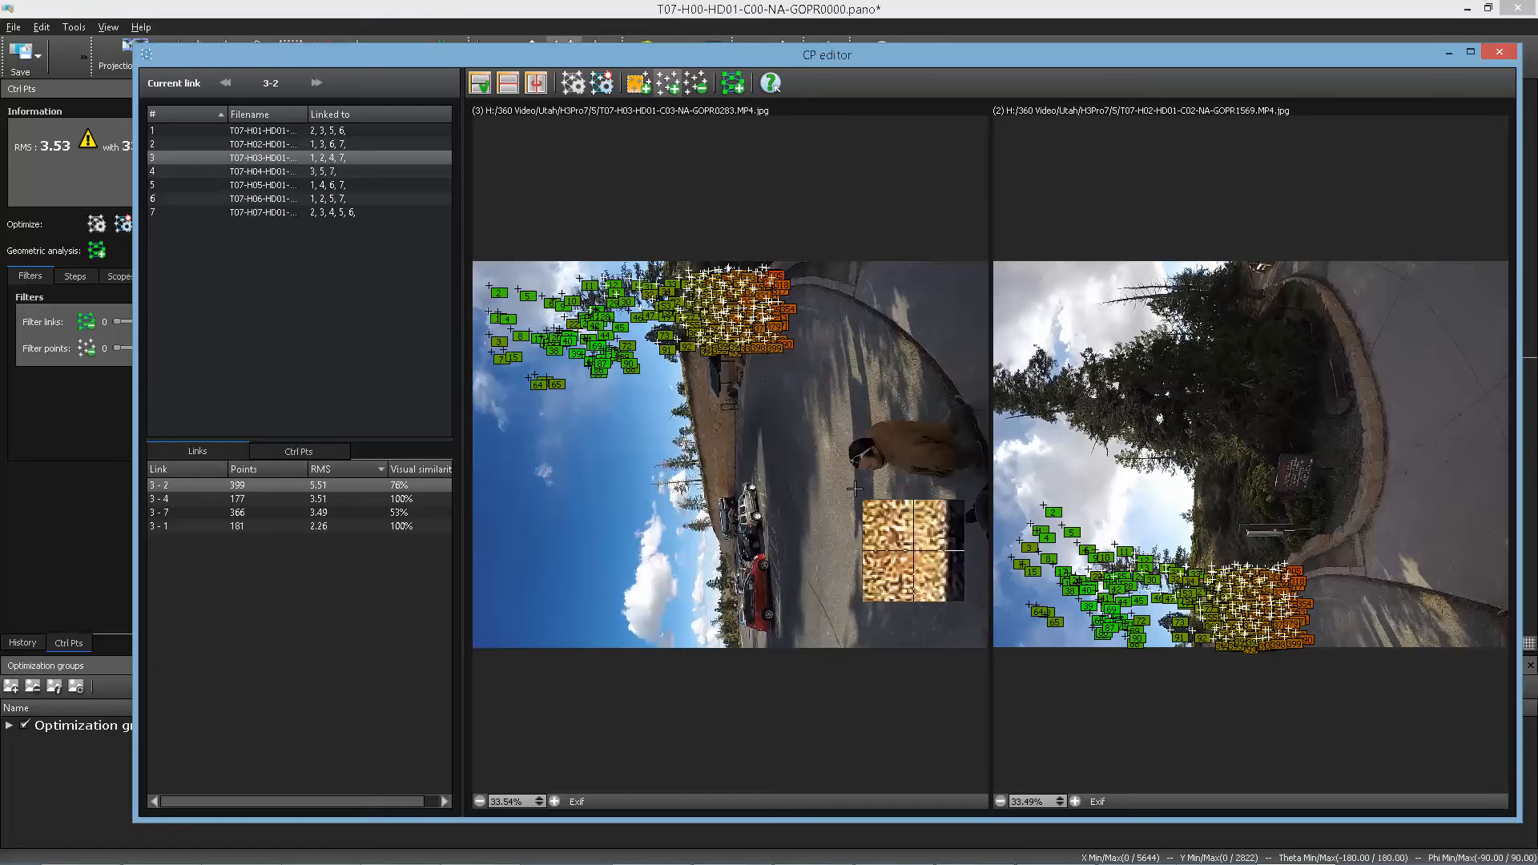
- Optimize the panorama with the new 3-2 control points
click(679, 385)
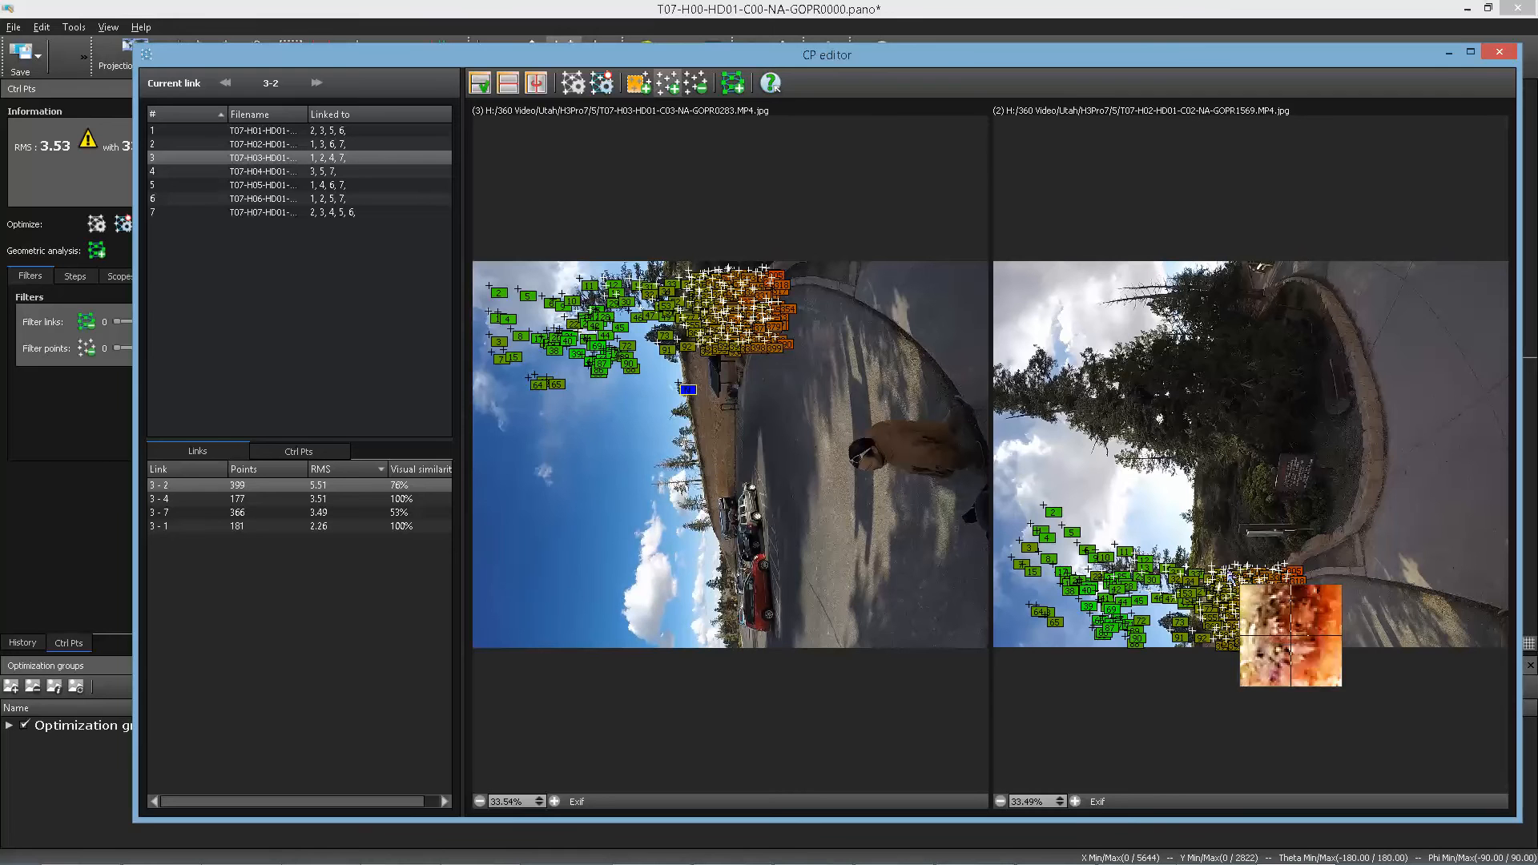
key(Escape)
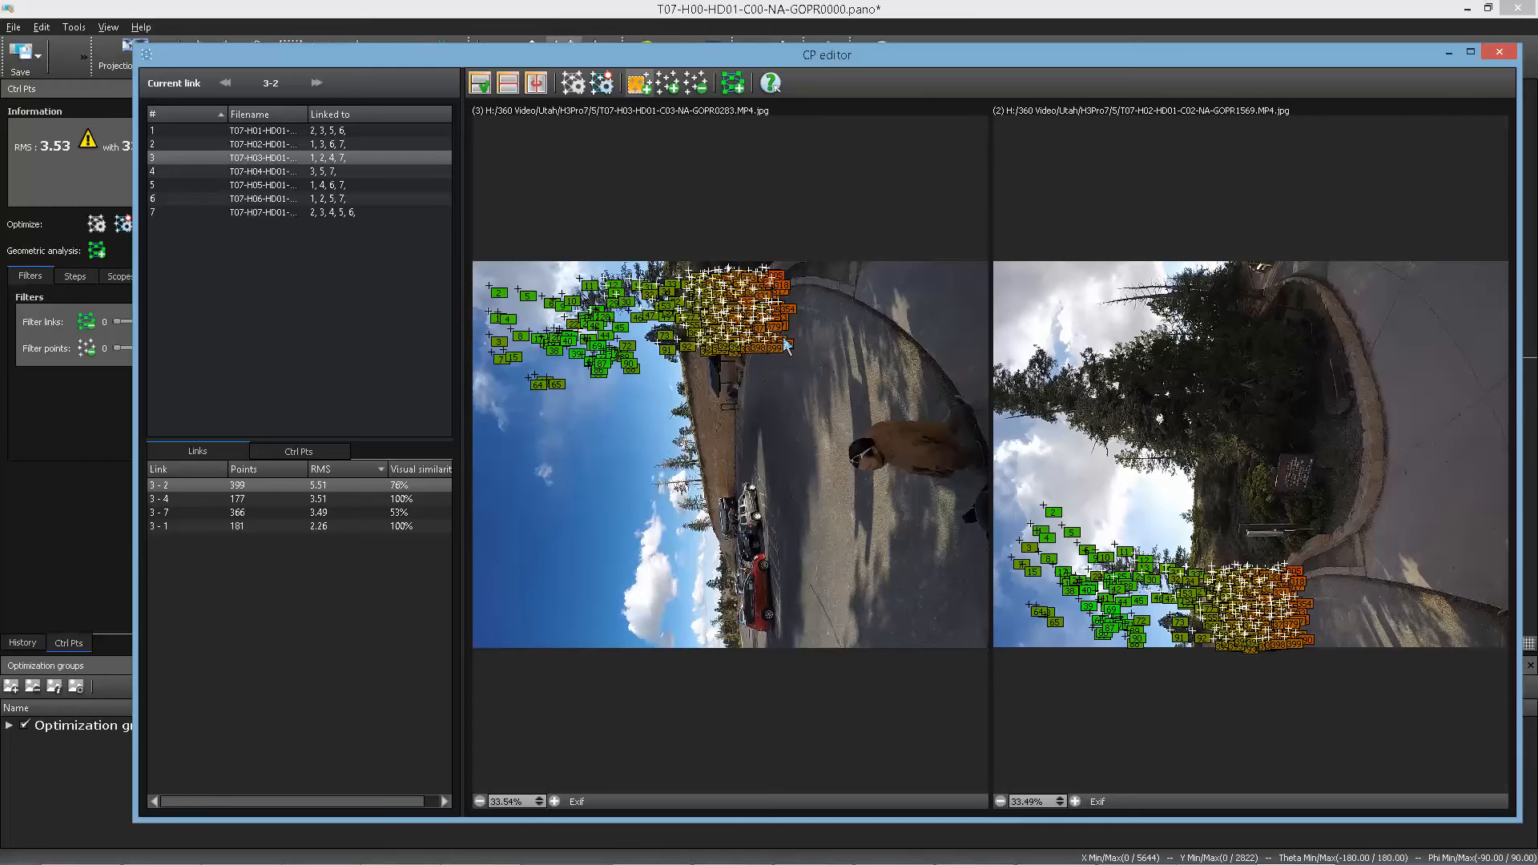
key(Escape)
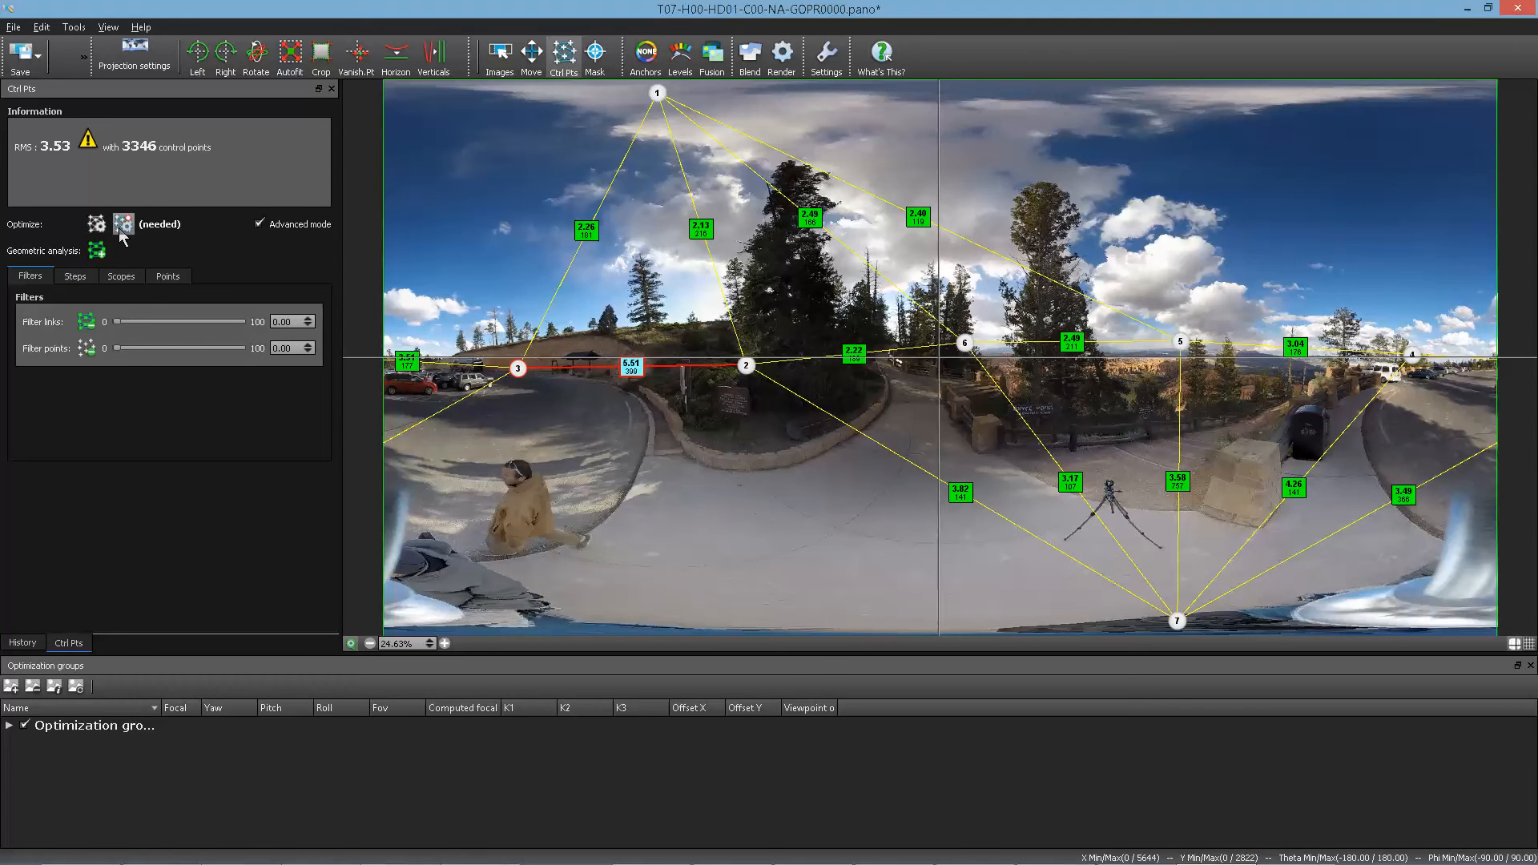
click(122, 226)
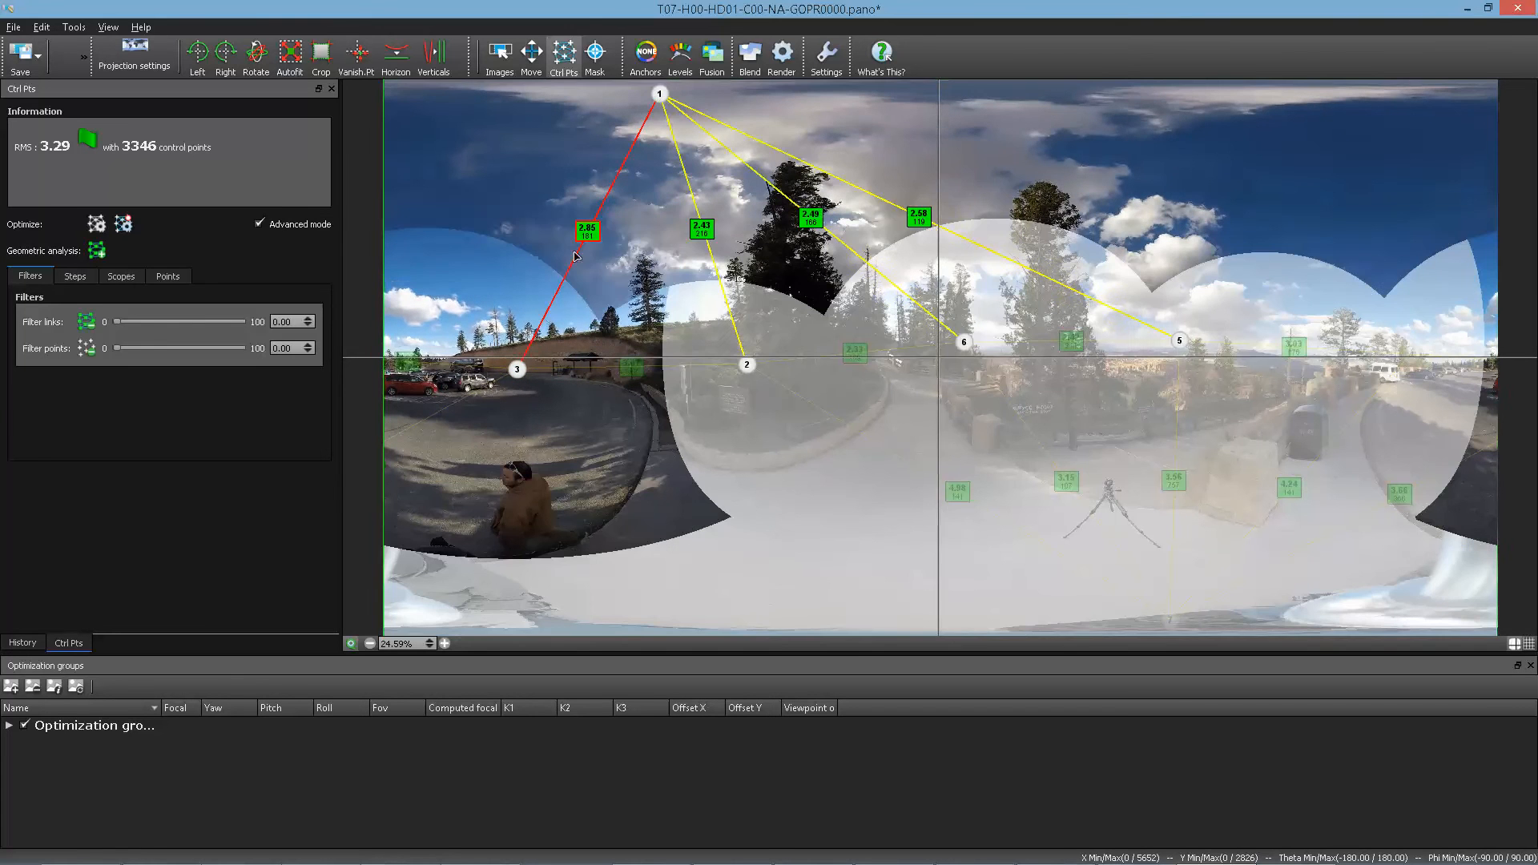
- Check image 1's overlaps in the panorama, and view the control points of links 1-3 and 5-7
click(658, 94)
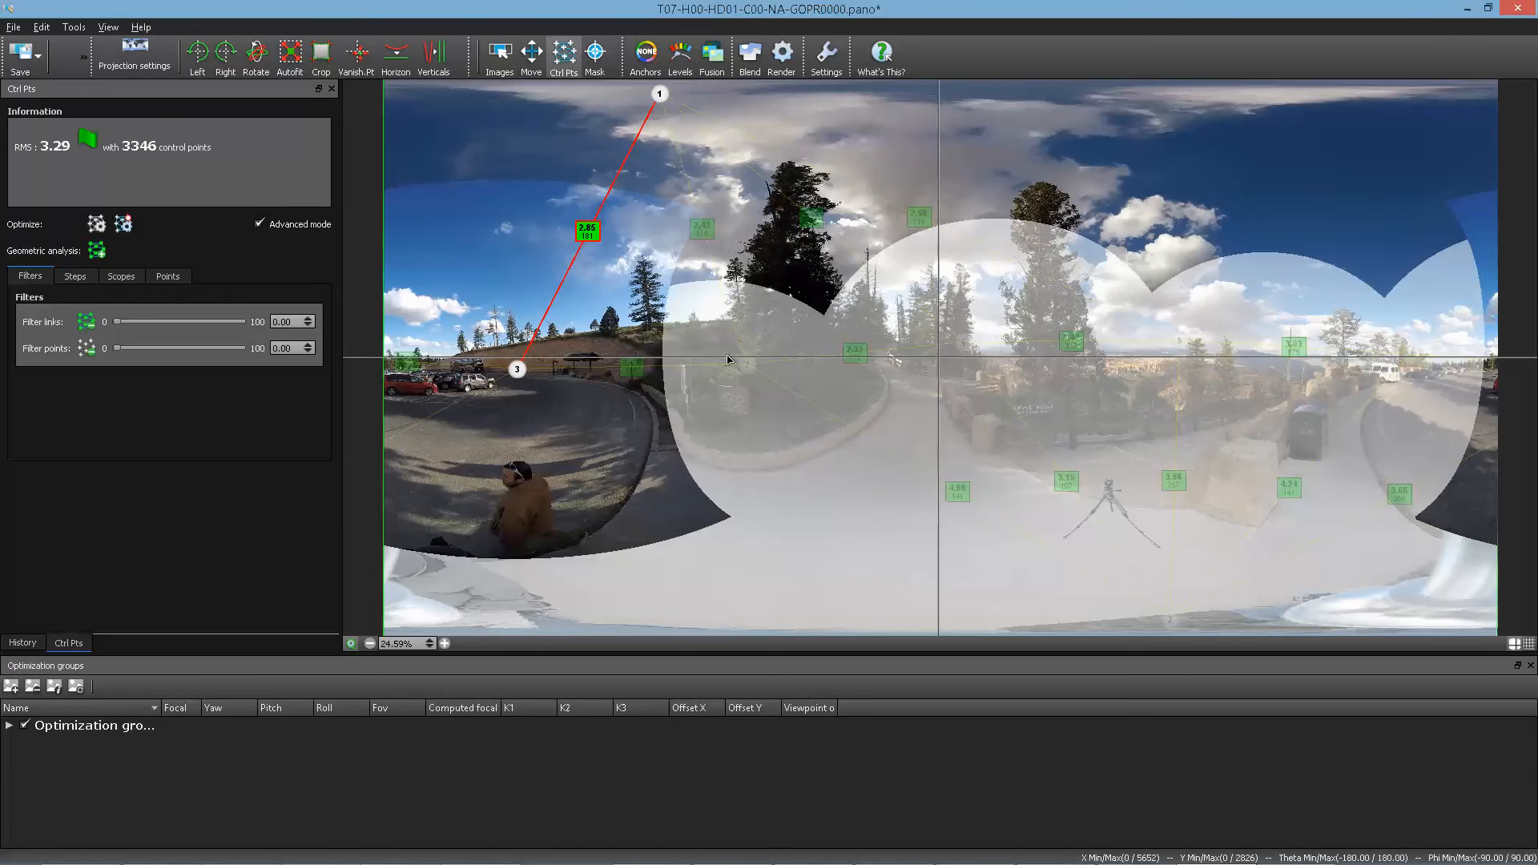
click(557, 389)
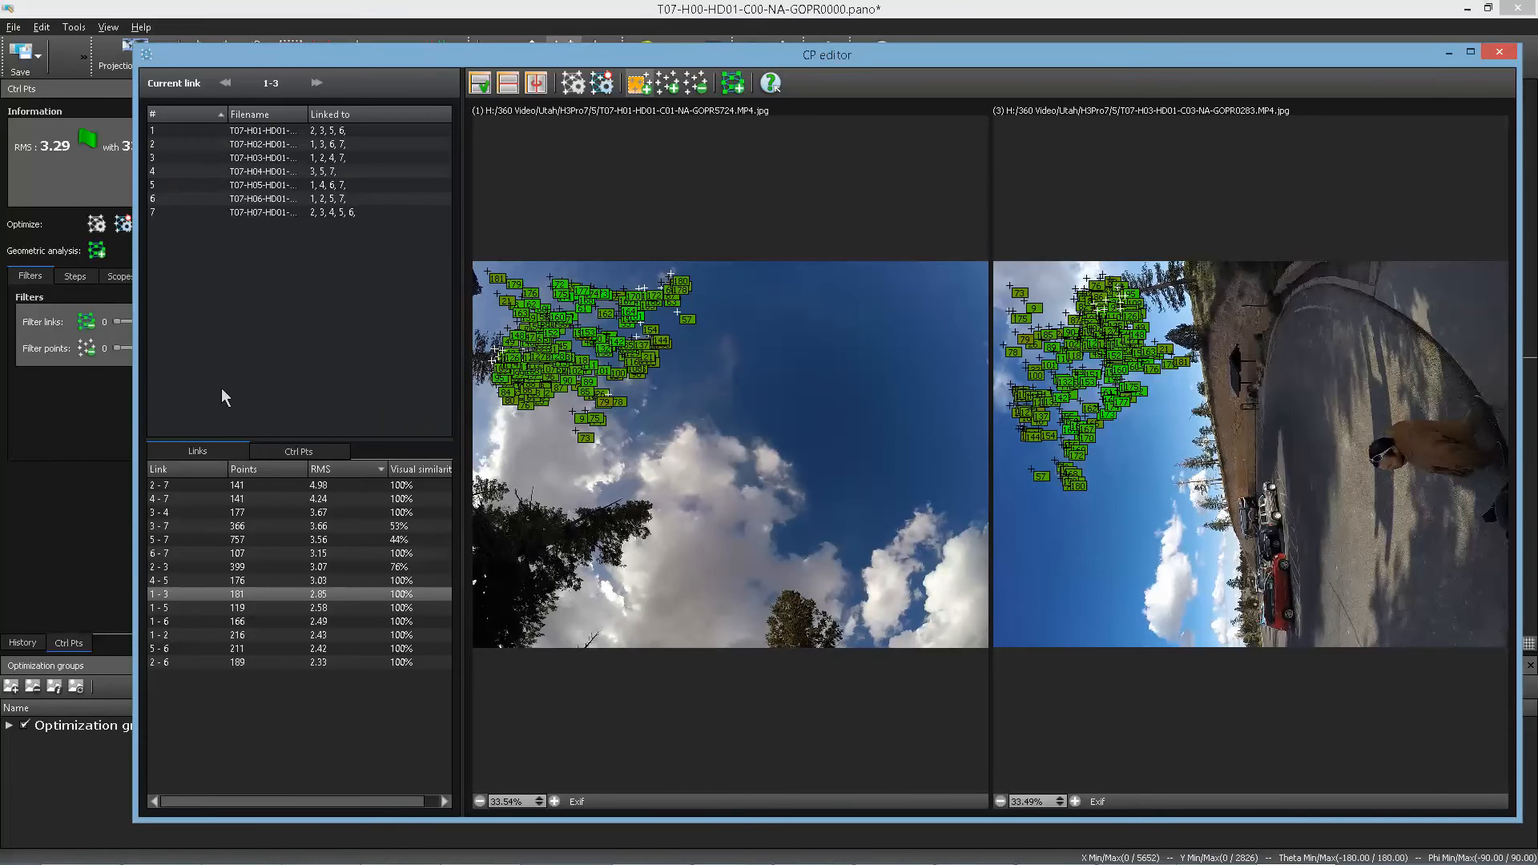
click(160, 186)
ctrl+click(165, 213)
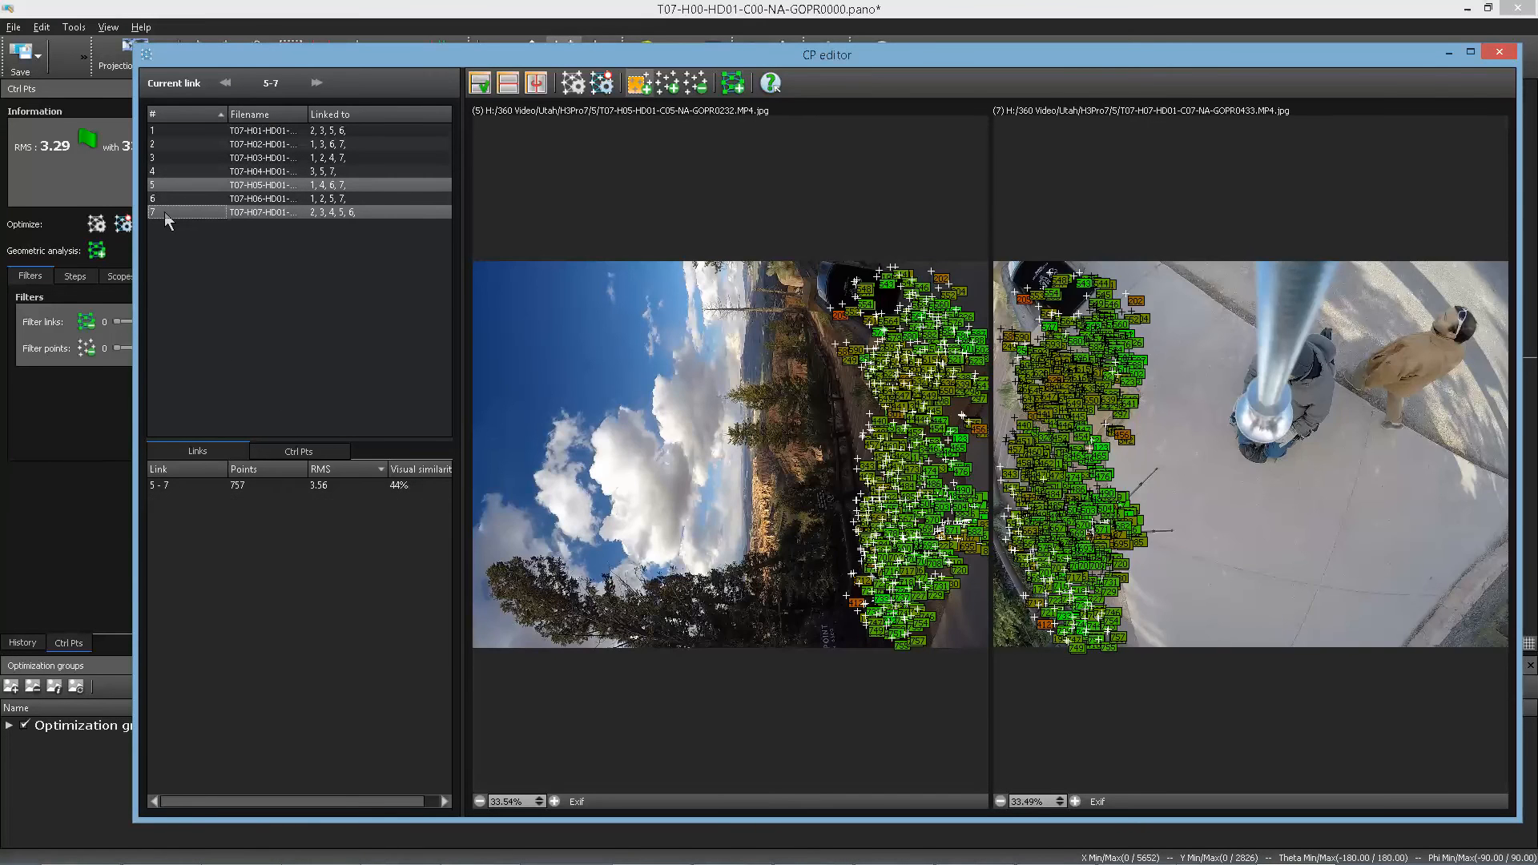
- List all links of the panorama sorted by descending RMS, and open link 2-7
click(235, 334)
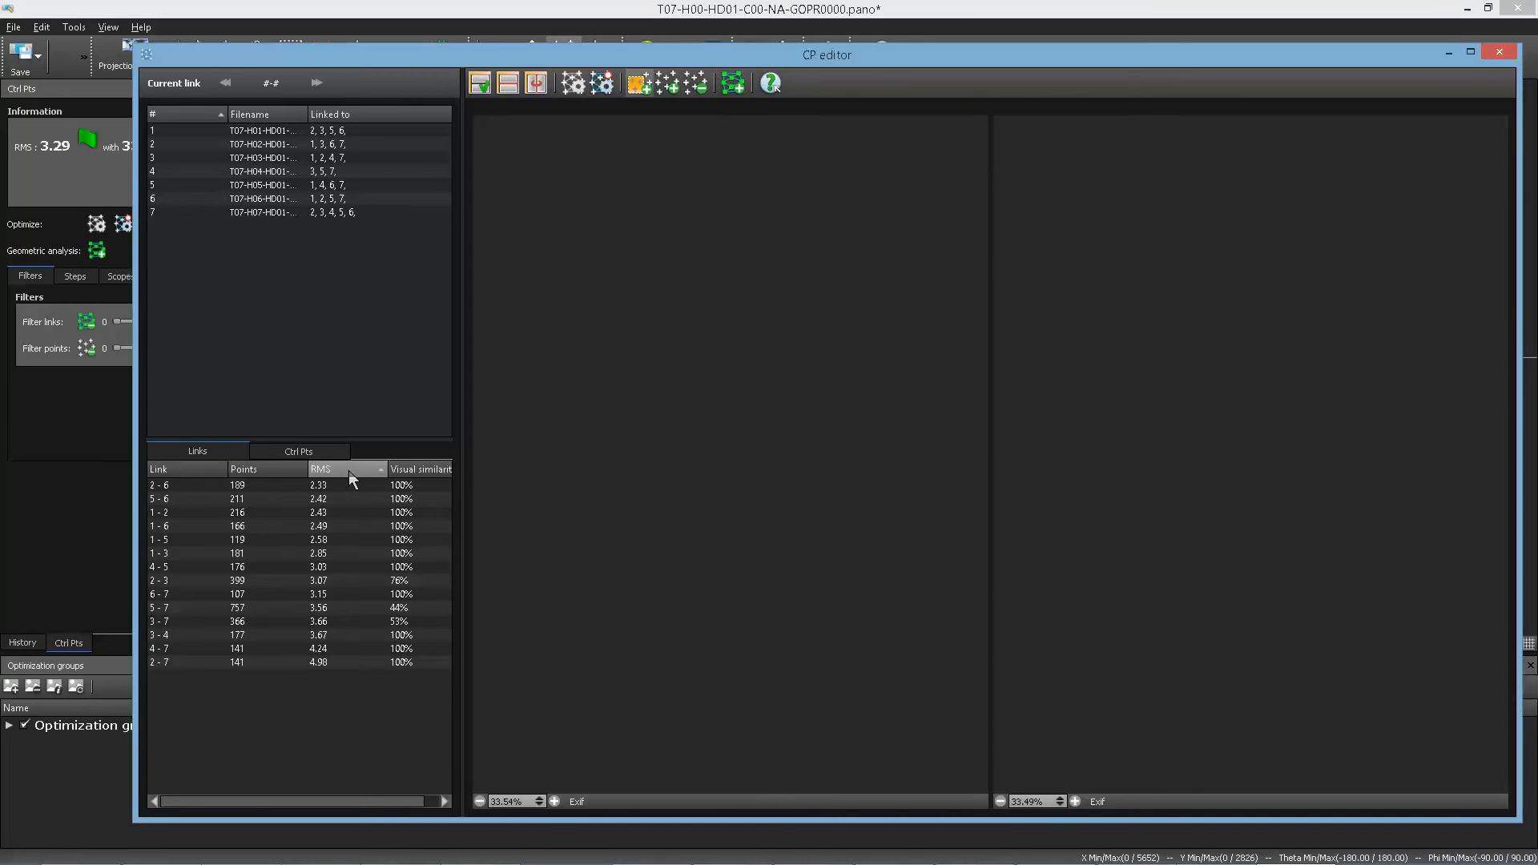
click(338, 485)
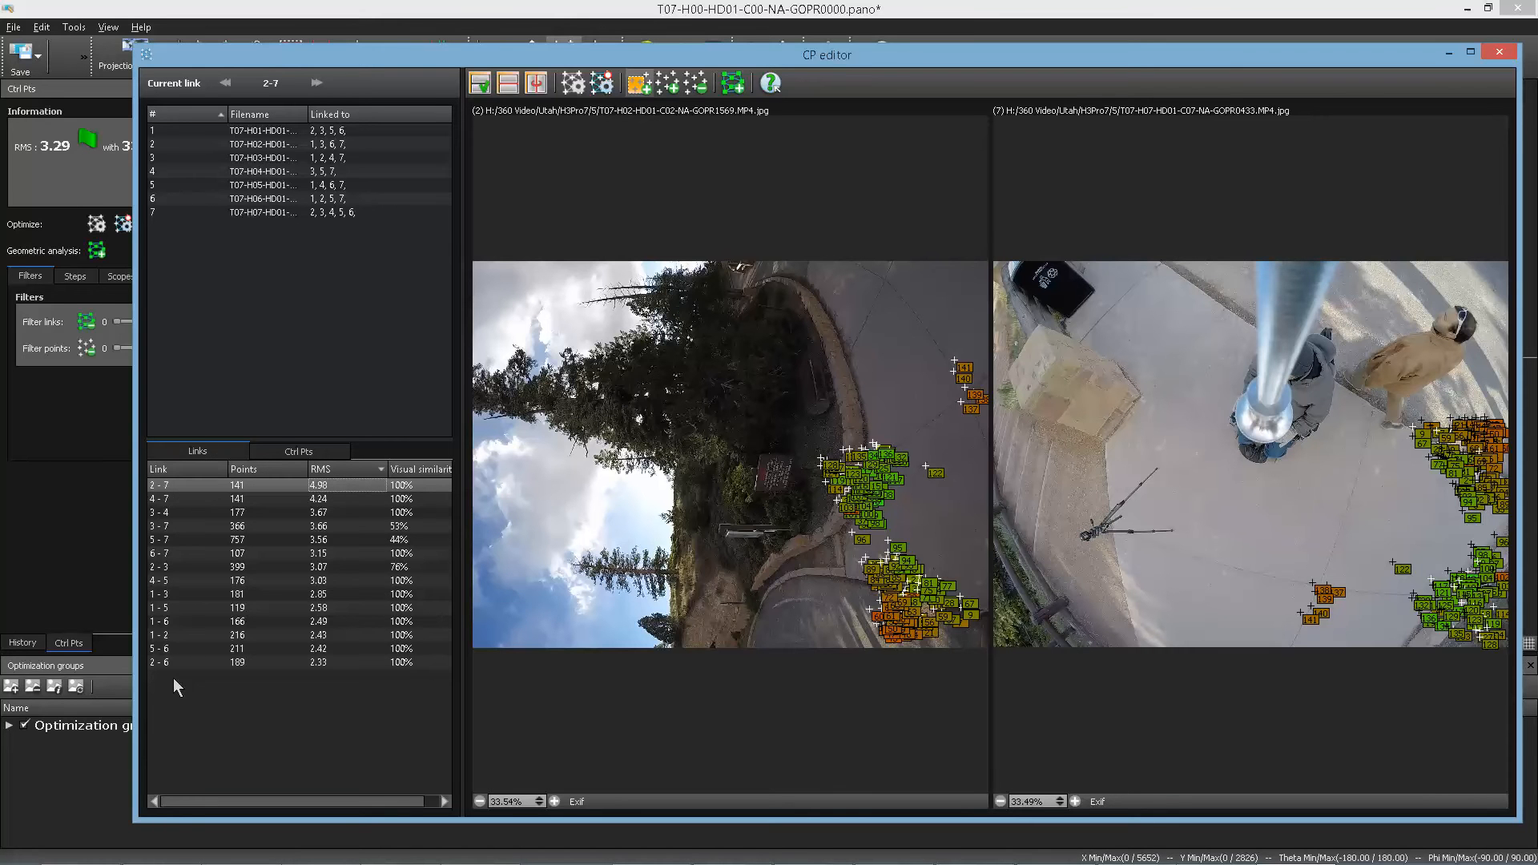
click(181, 471)
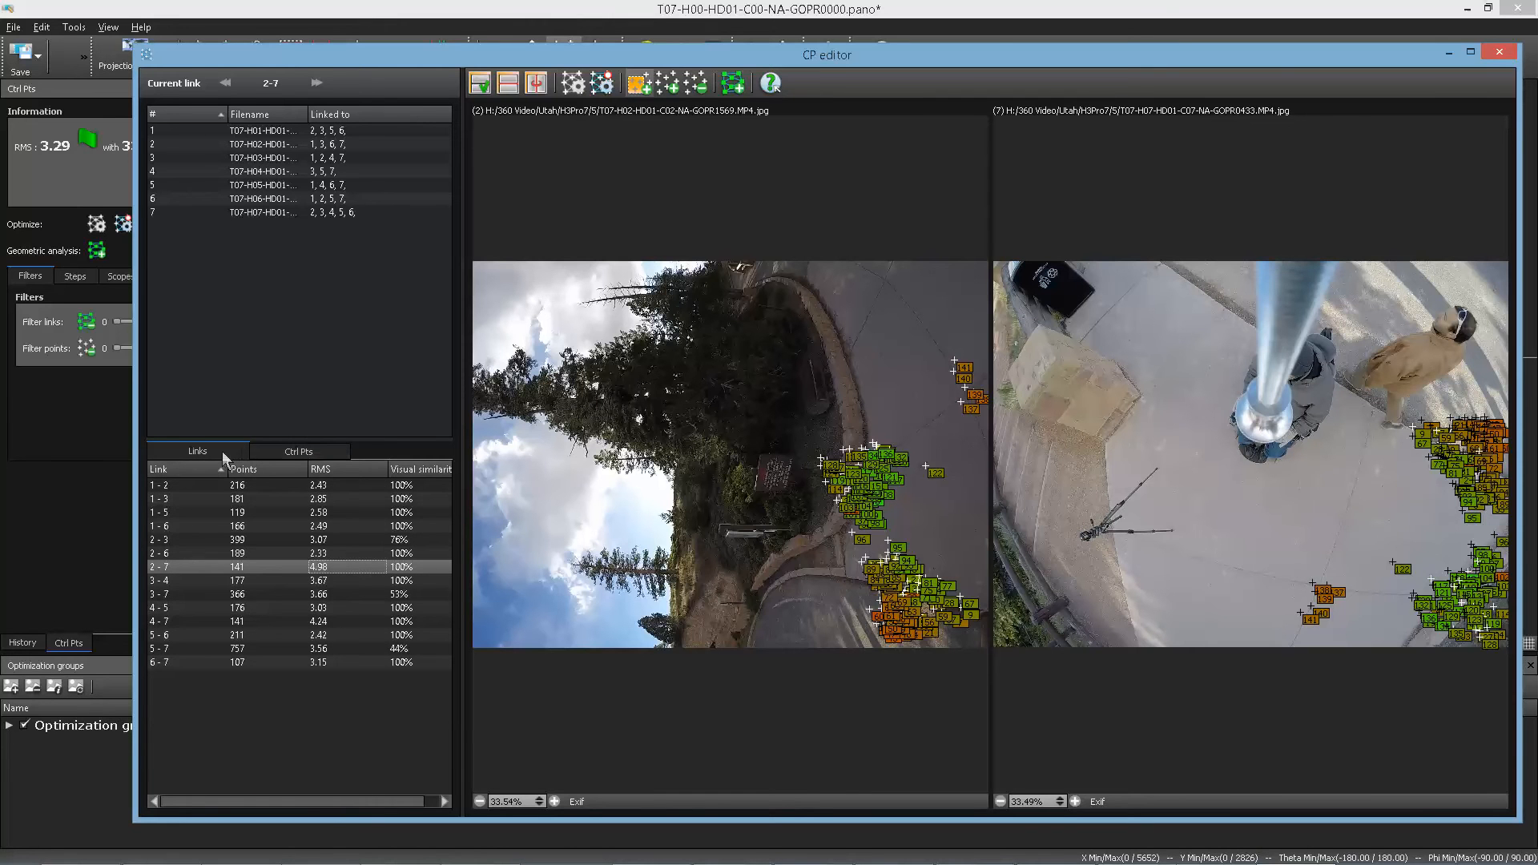
click(340, 470)
click(337, 469)
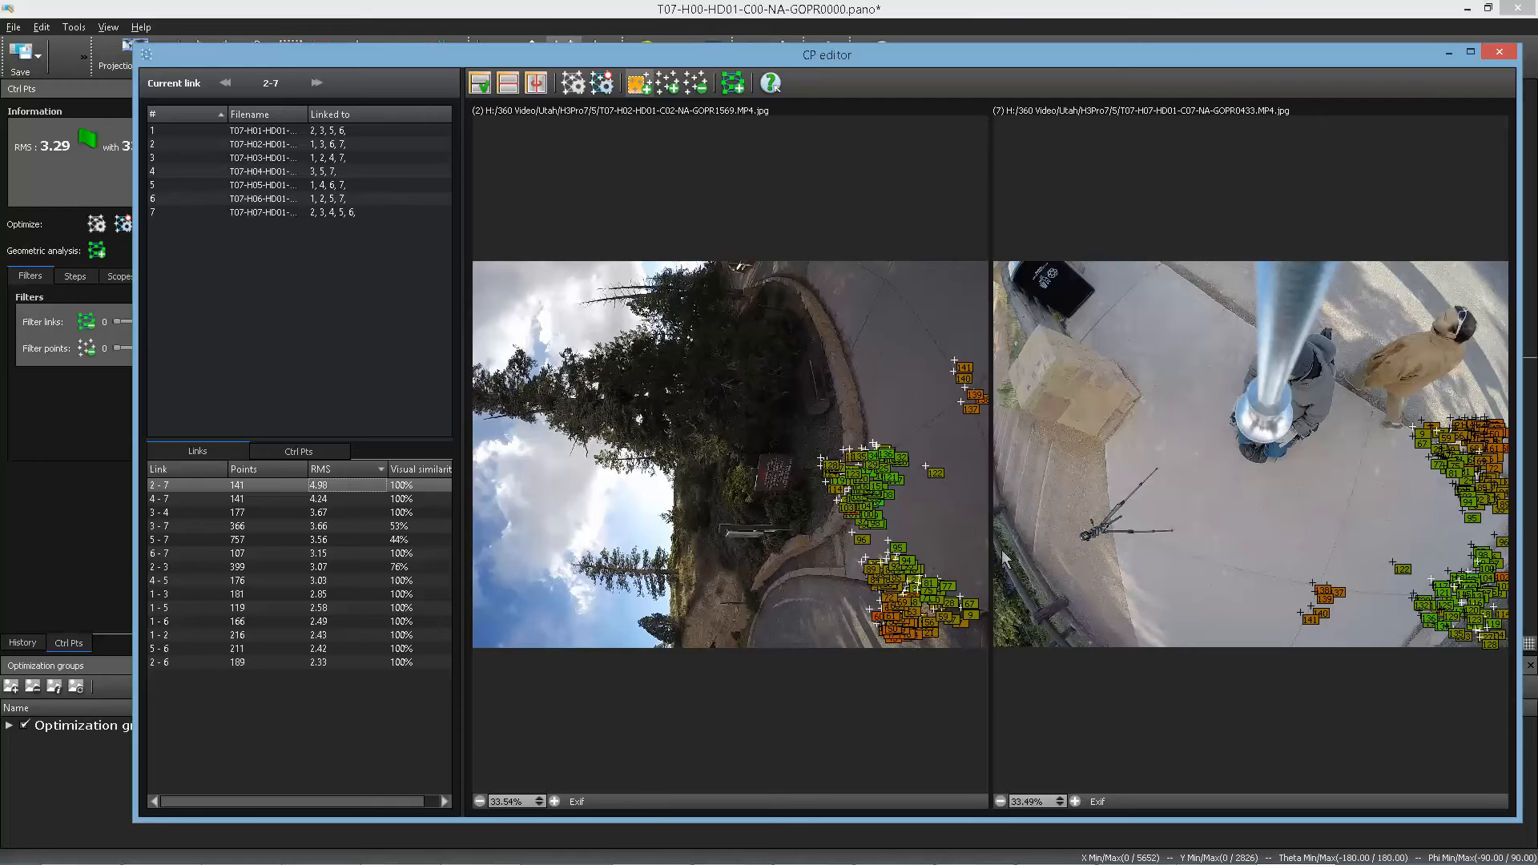
- Generate a set of control points between images 2 and 7 from the matching pavement and curb areas
drag(940, 350, 988, 414)
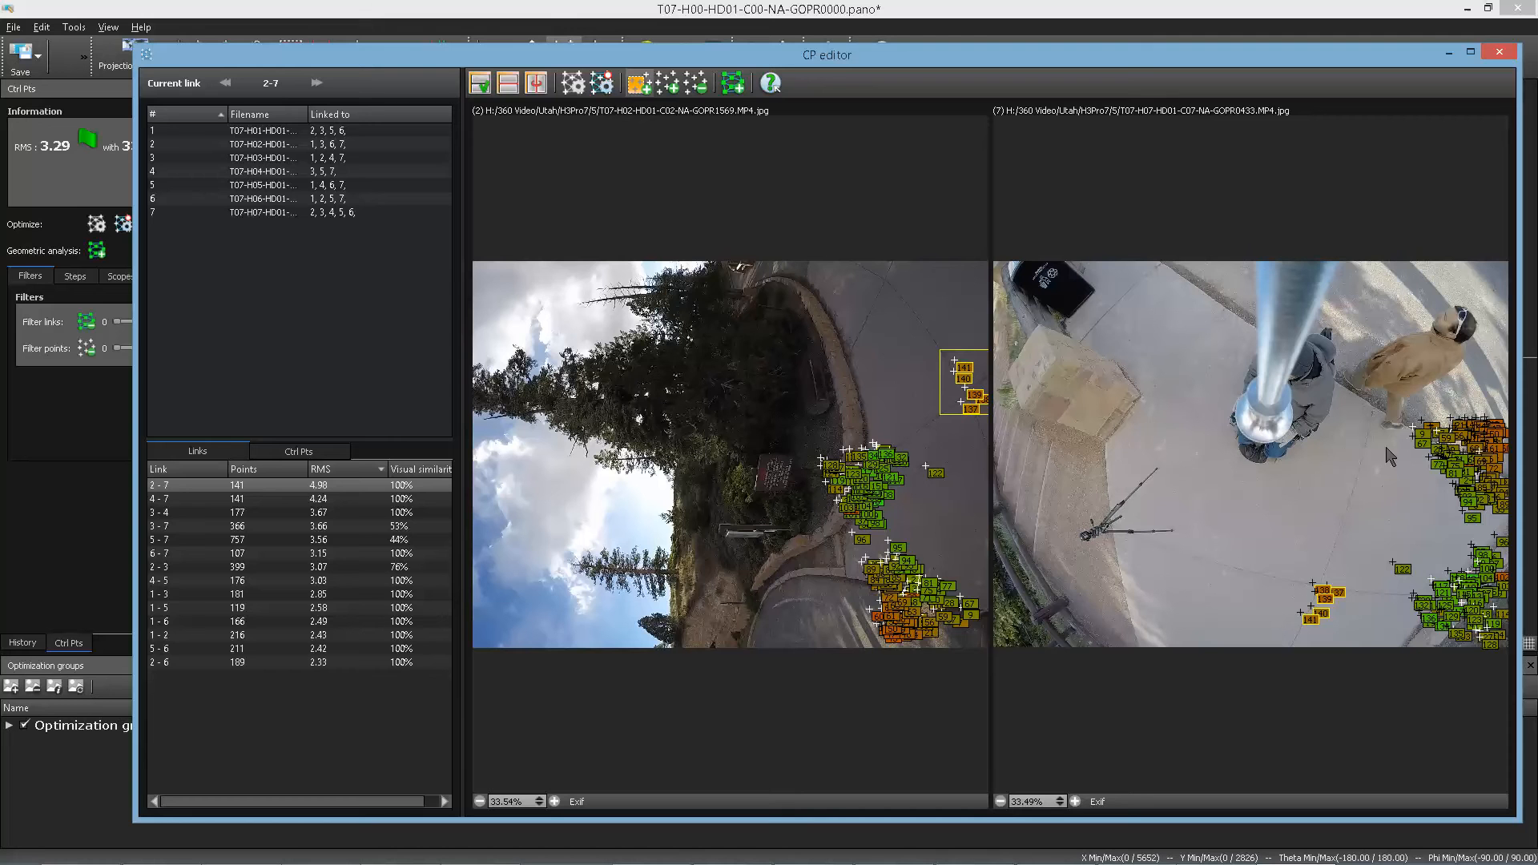
click(987, 627)
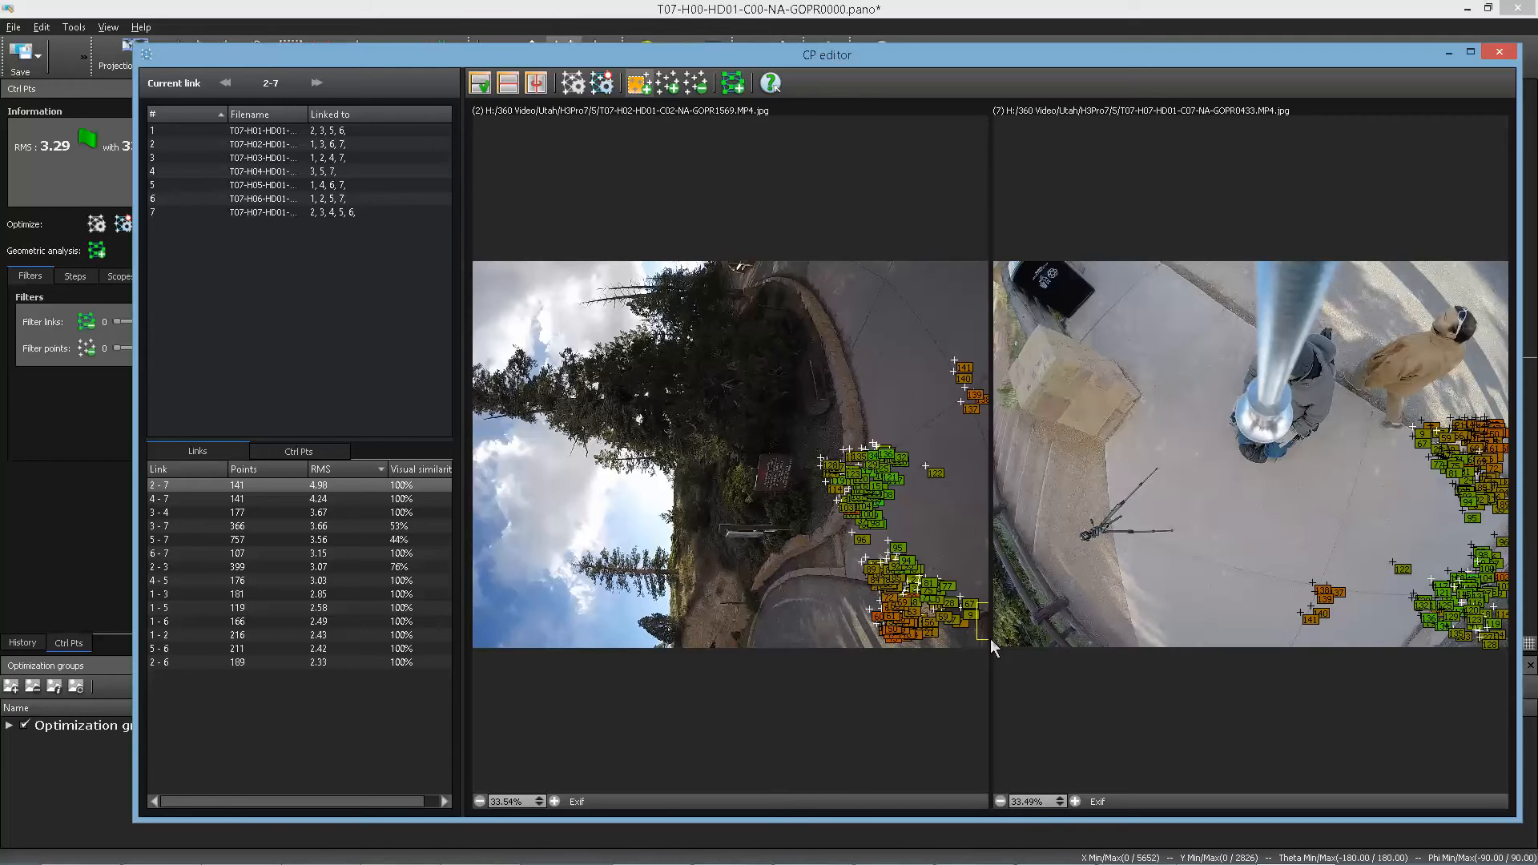
drag(823, 566, 775, 574)
drag(772, 281, 1065, 819)
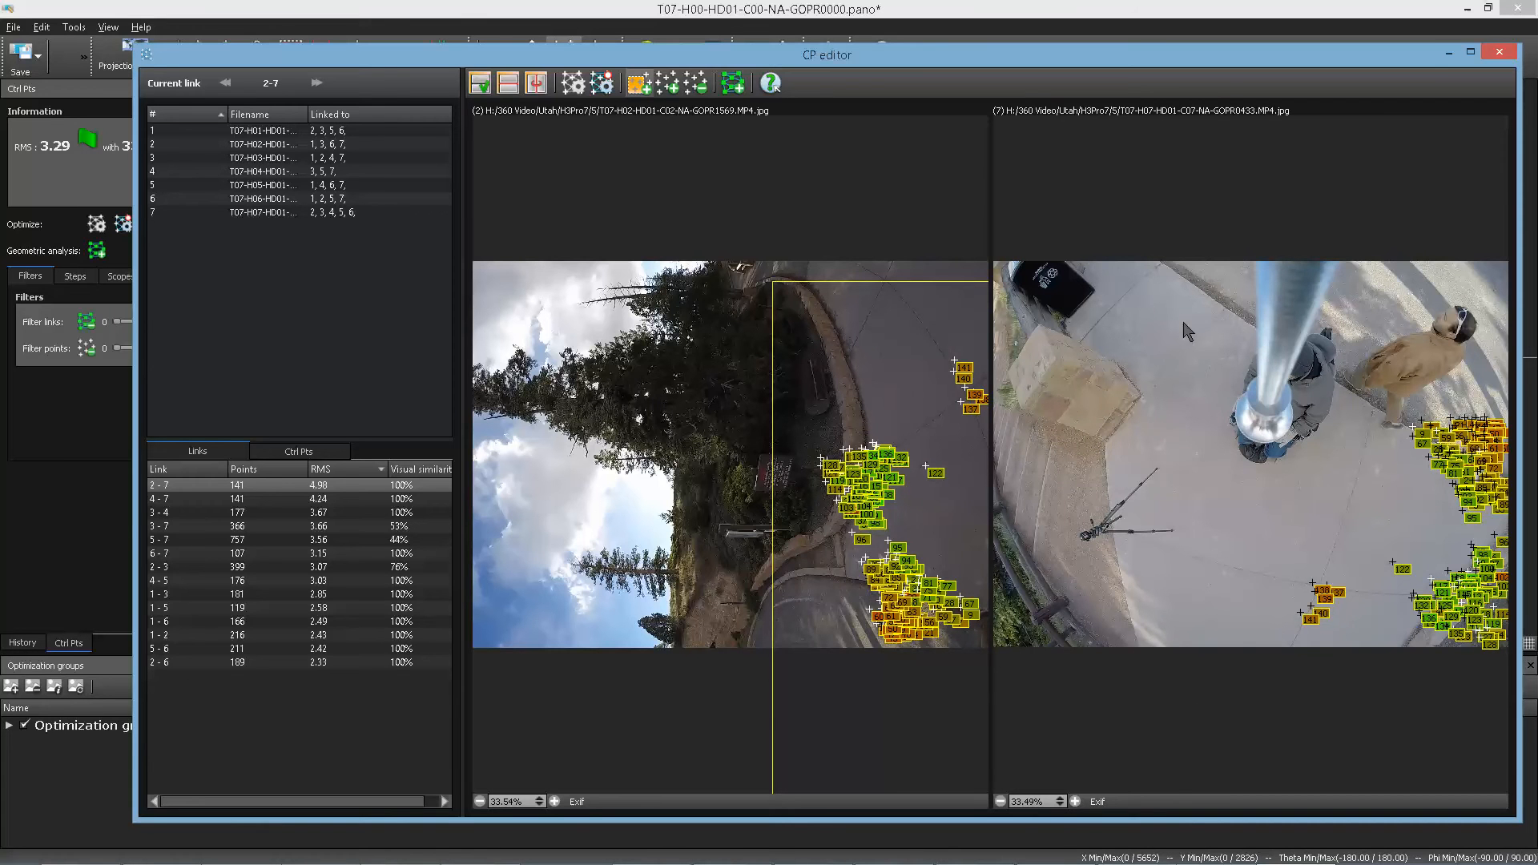
drag(1184, 322, 1523, 721)
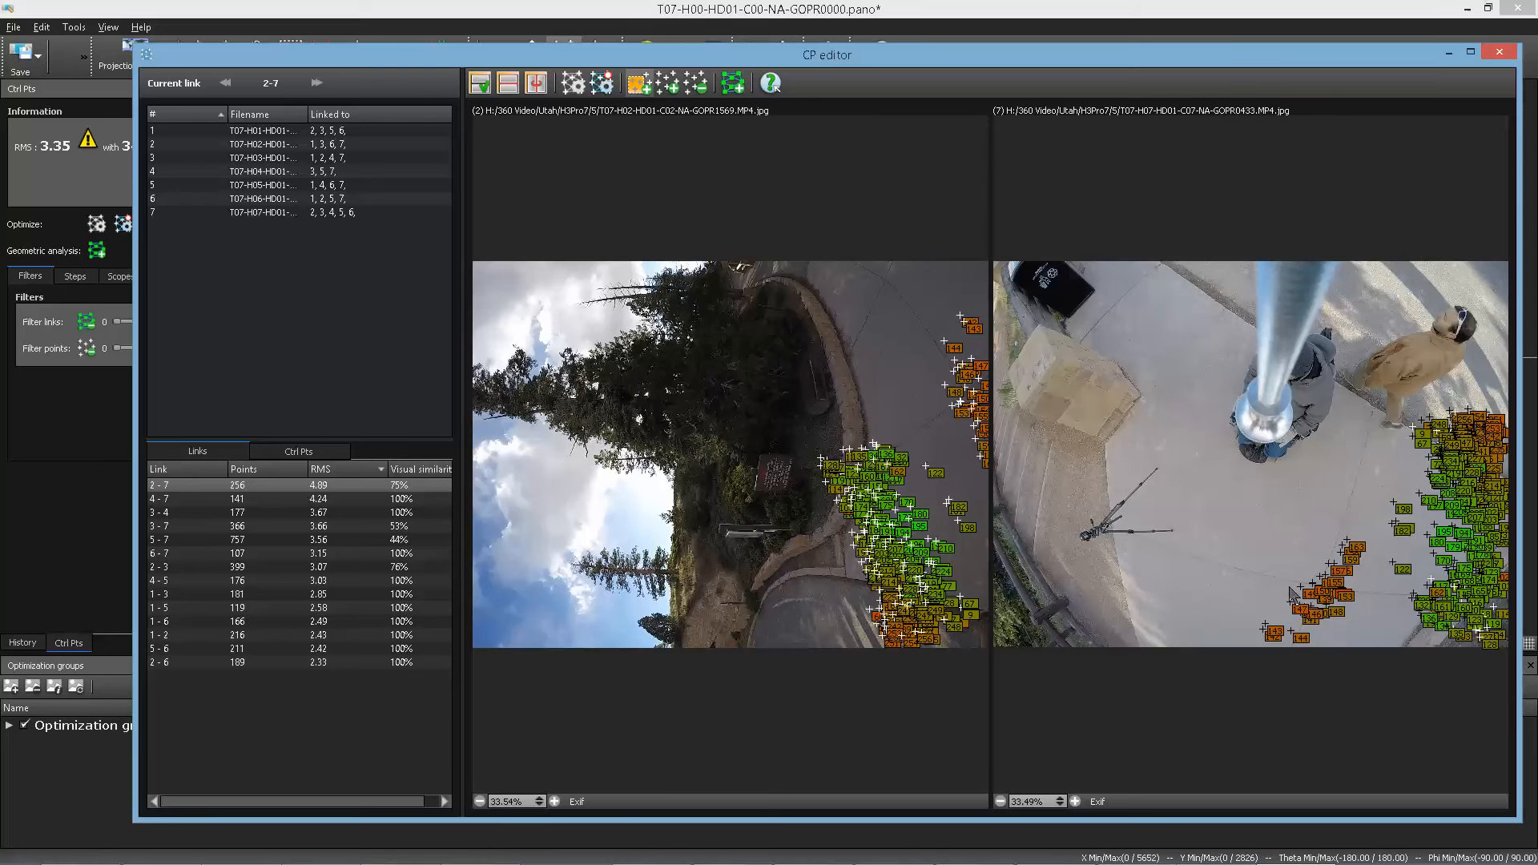
- Generate three more sets of control points for link 2-7 over the shared pavement, and re-optimize the panorama
drag(1210, 394, 1506, 710)
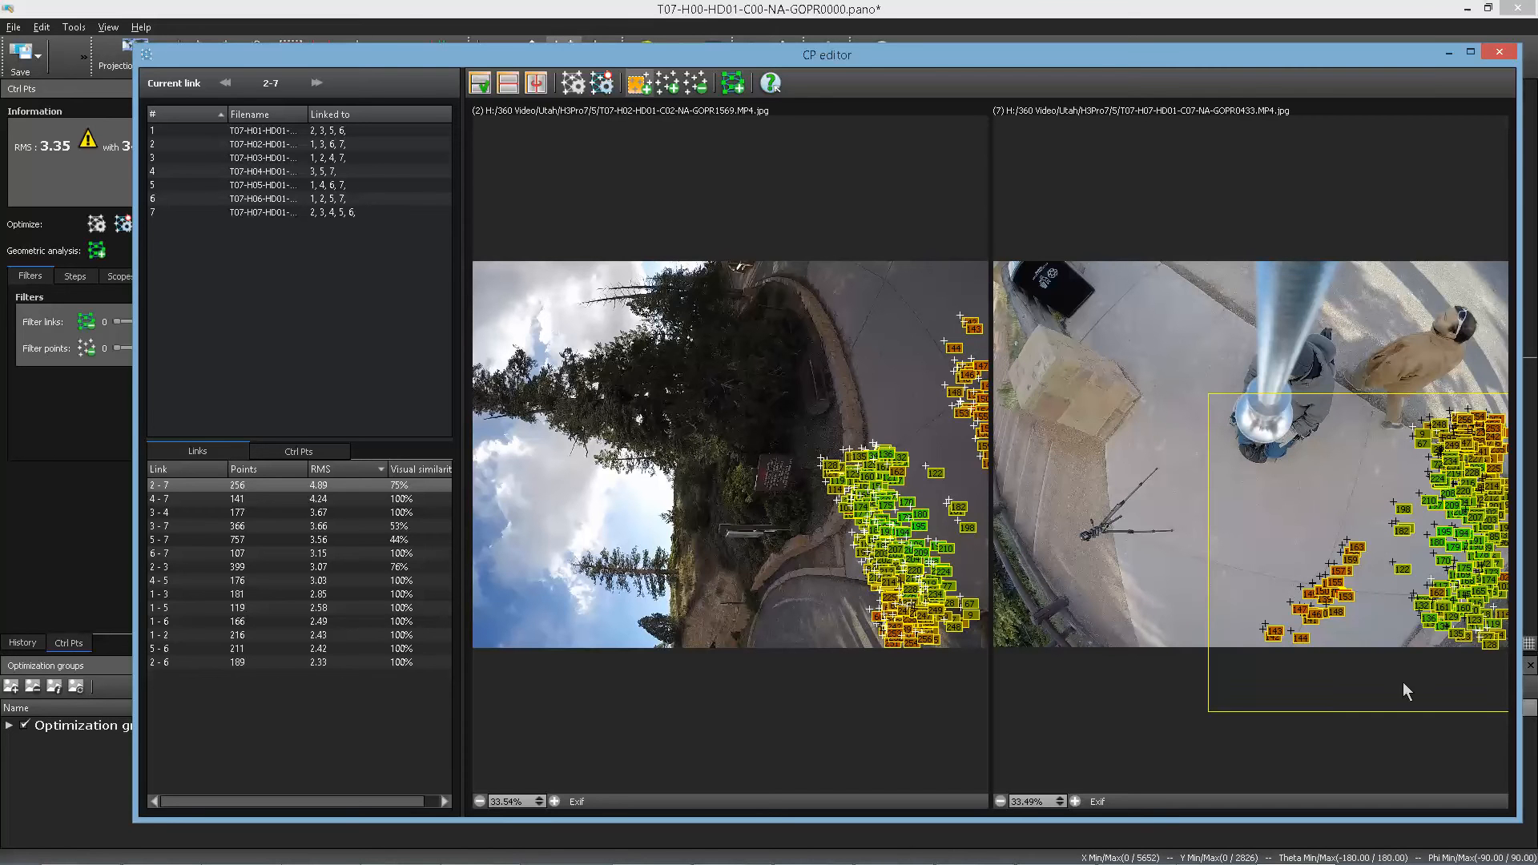
drag(771, 291, 1001, 716)
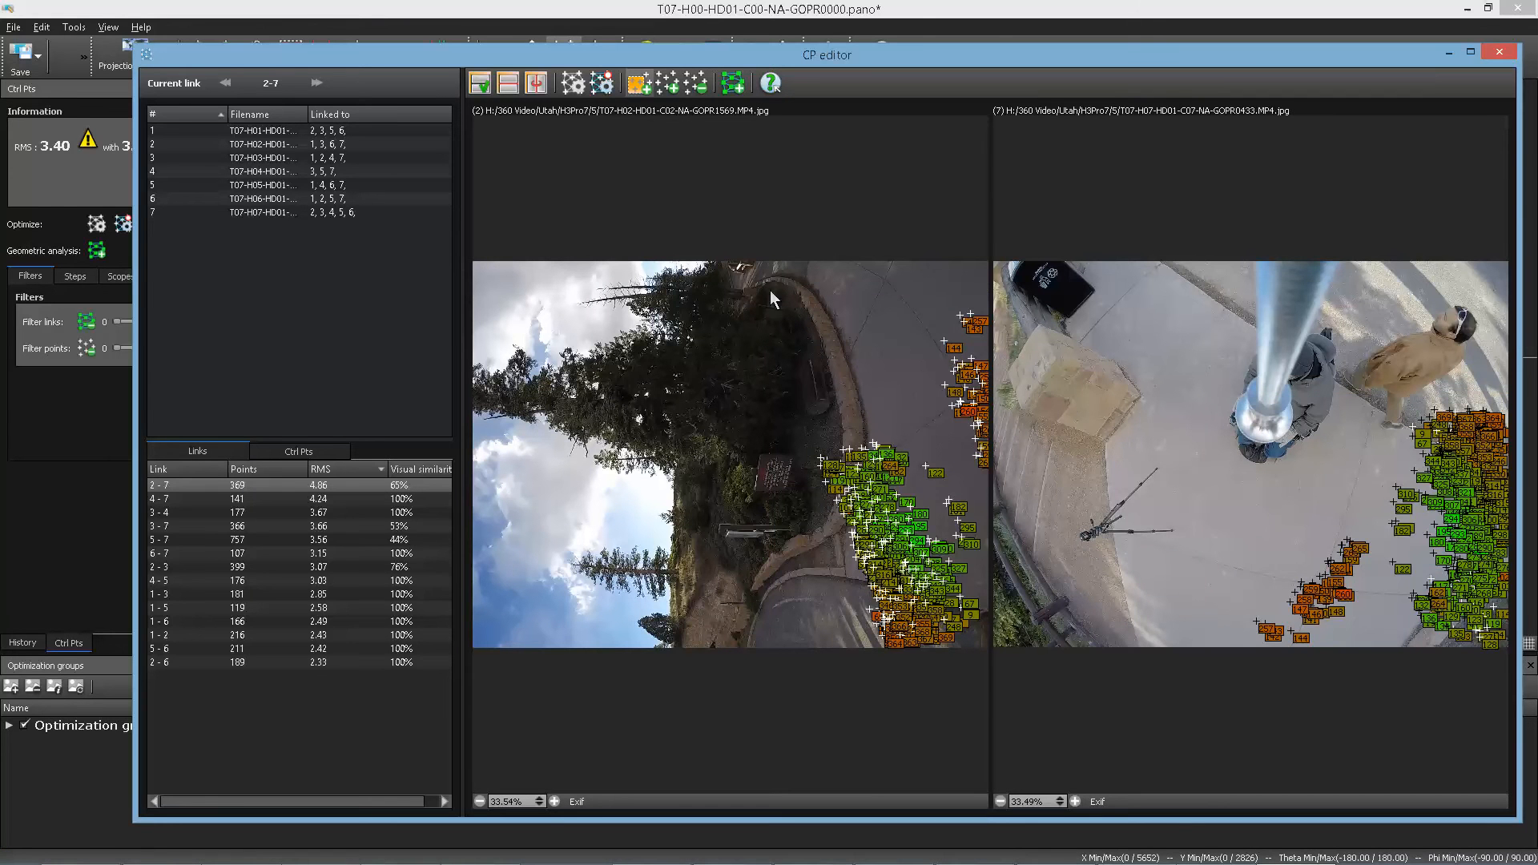
drag(1004, 690, 1059, 734)
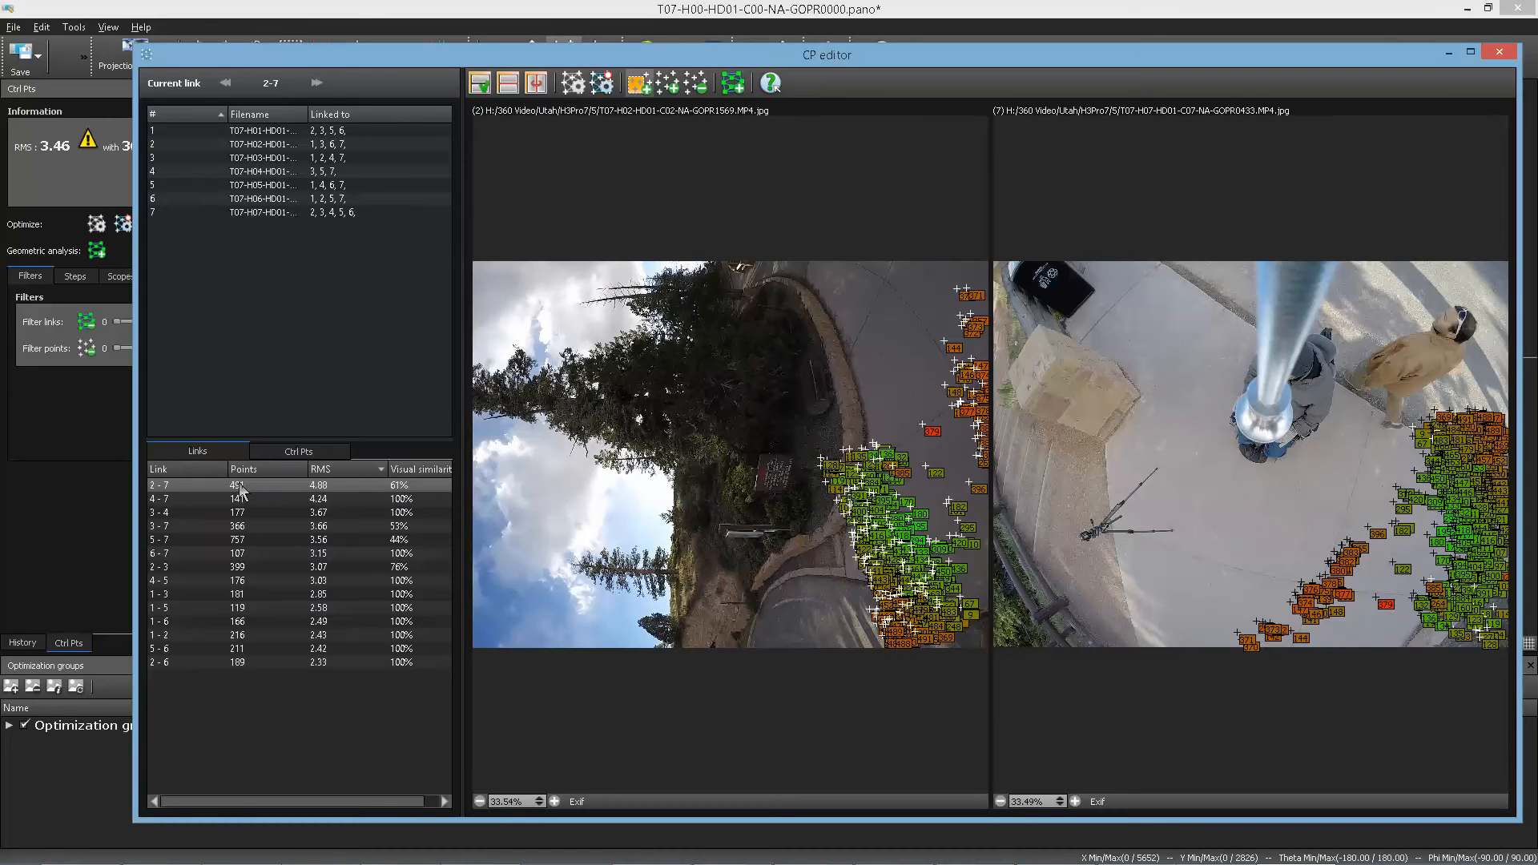
drag(793, 271, 1096, 744)
drag(1146, 385, 1521, 804)
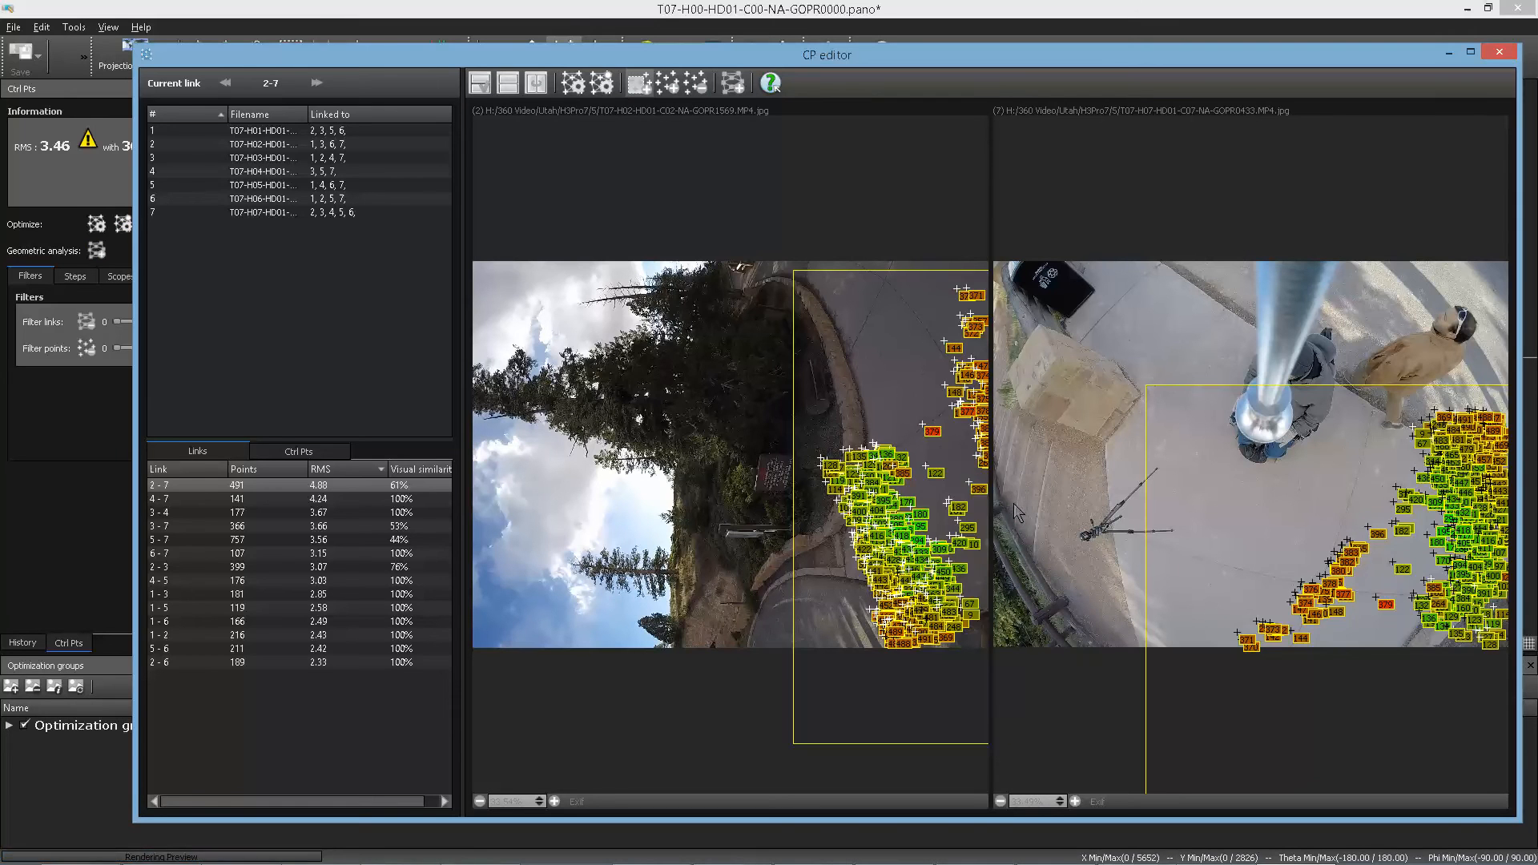
click(593, 90)
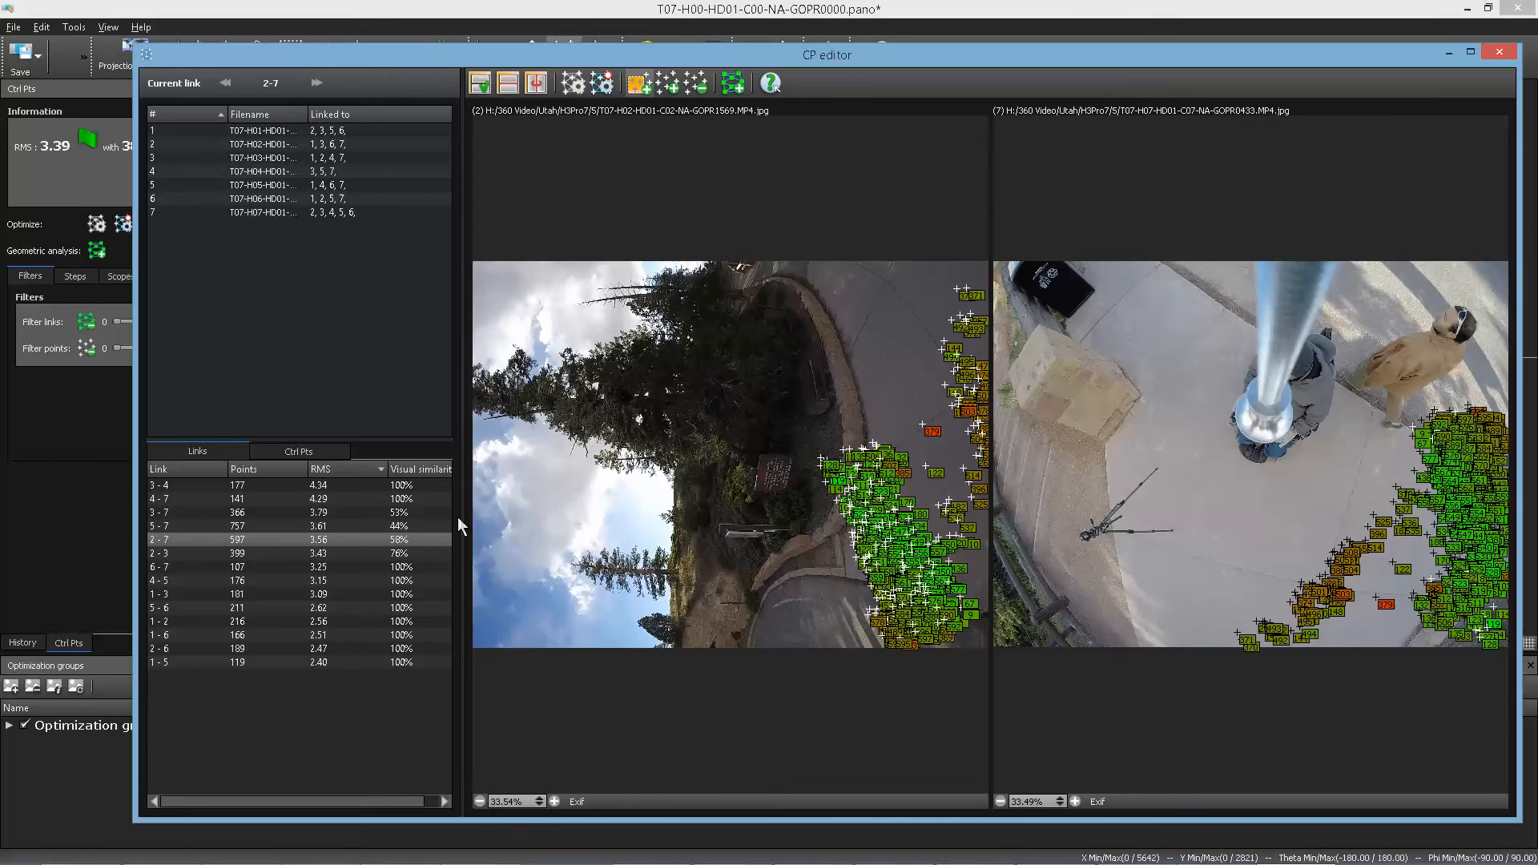
- Delete the control points of link 2-7 with the highest RMS, down to about 3.18
click(299, 451)
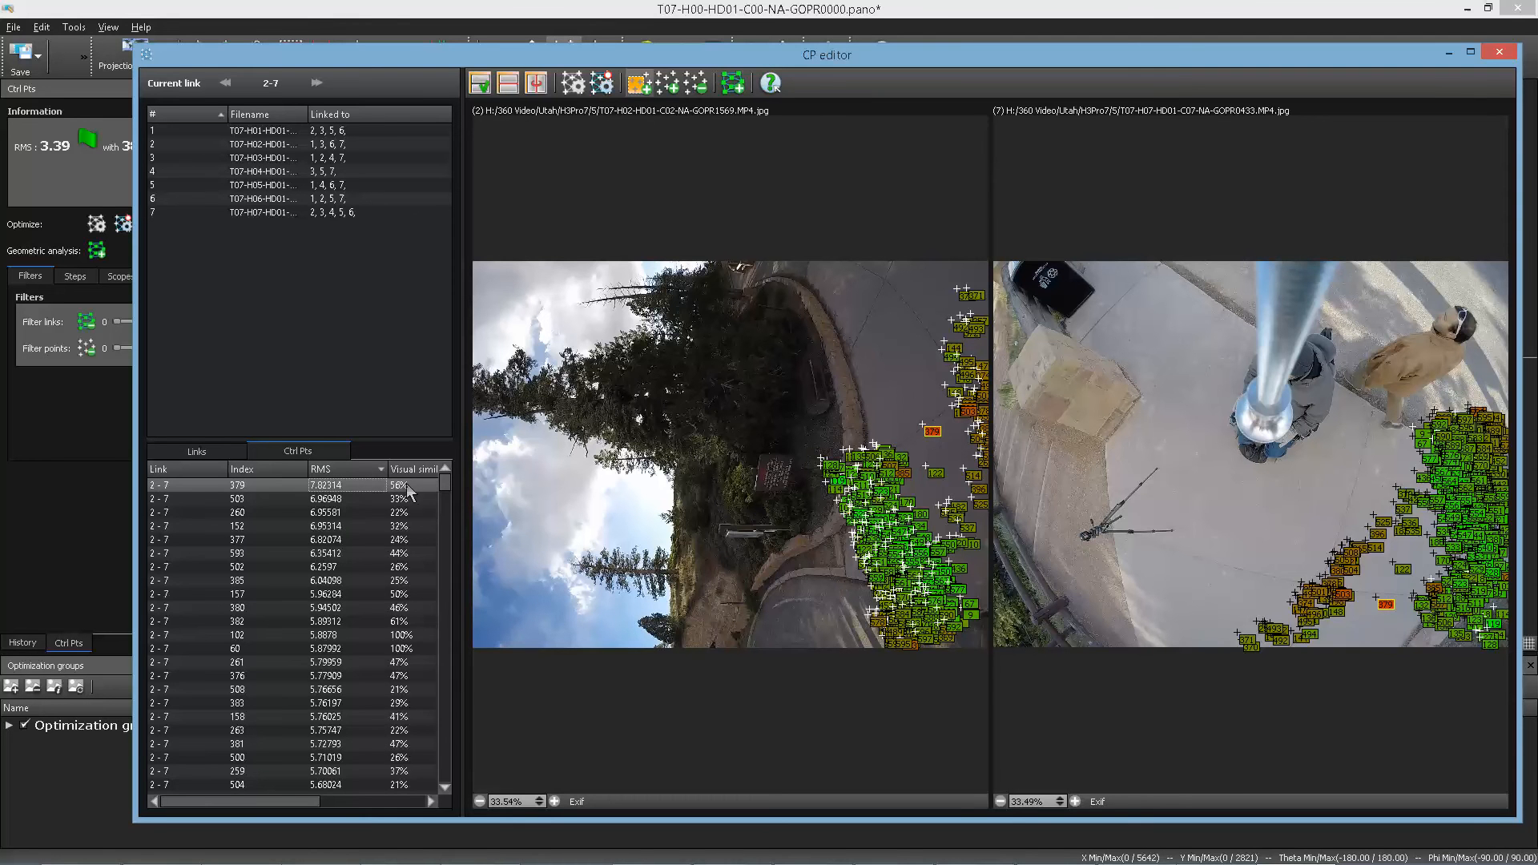
click(446, 510)
drag(446, 512, 437, 623)
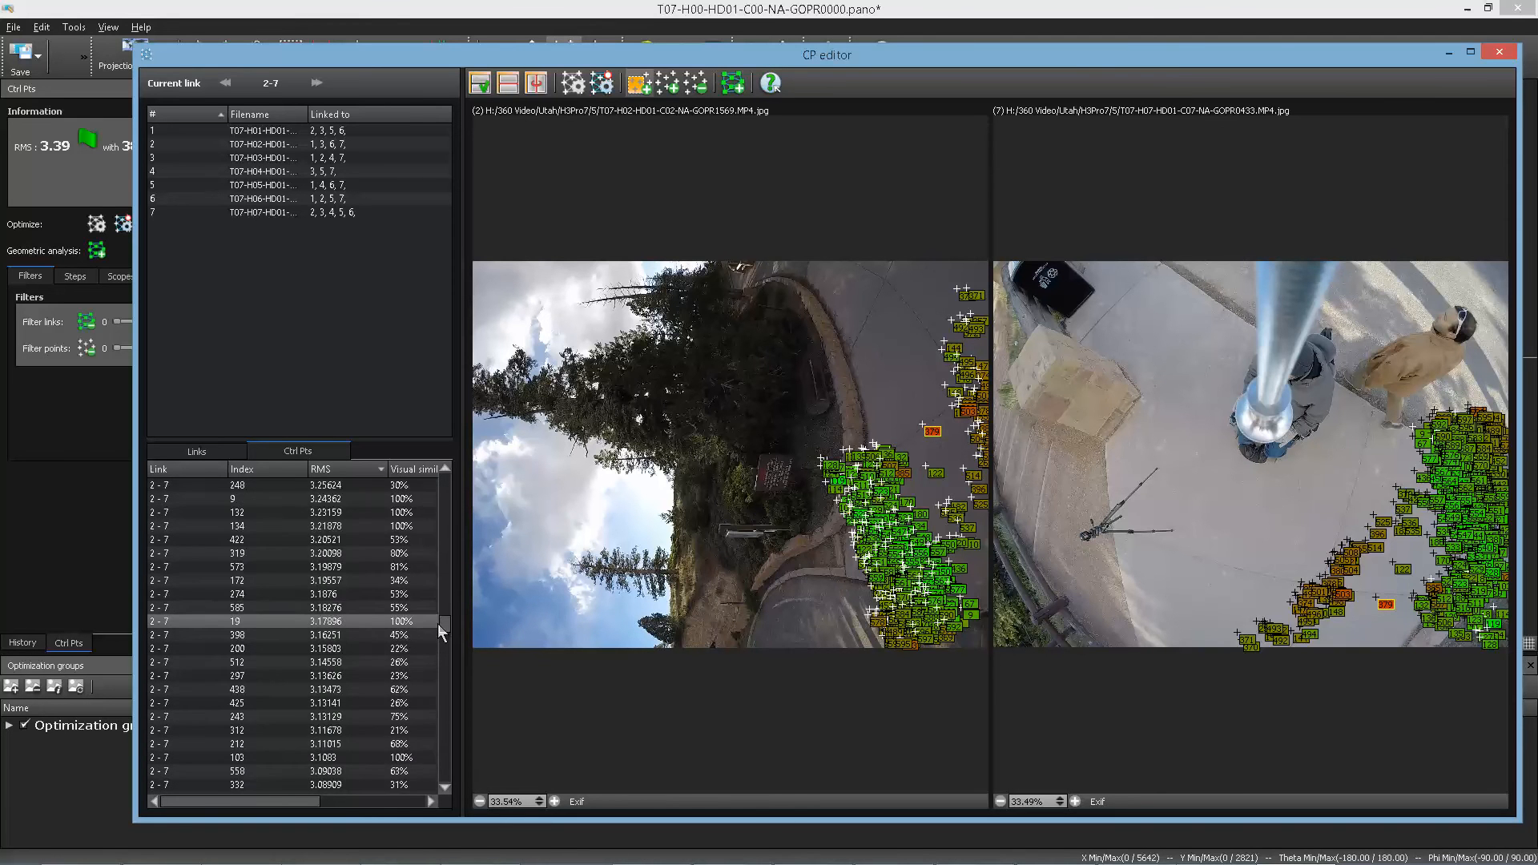
shift+click(358, 607)
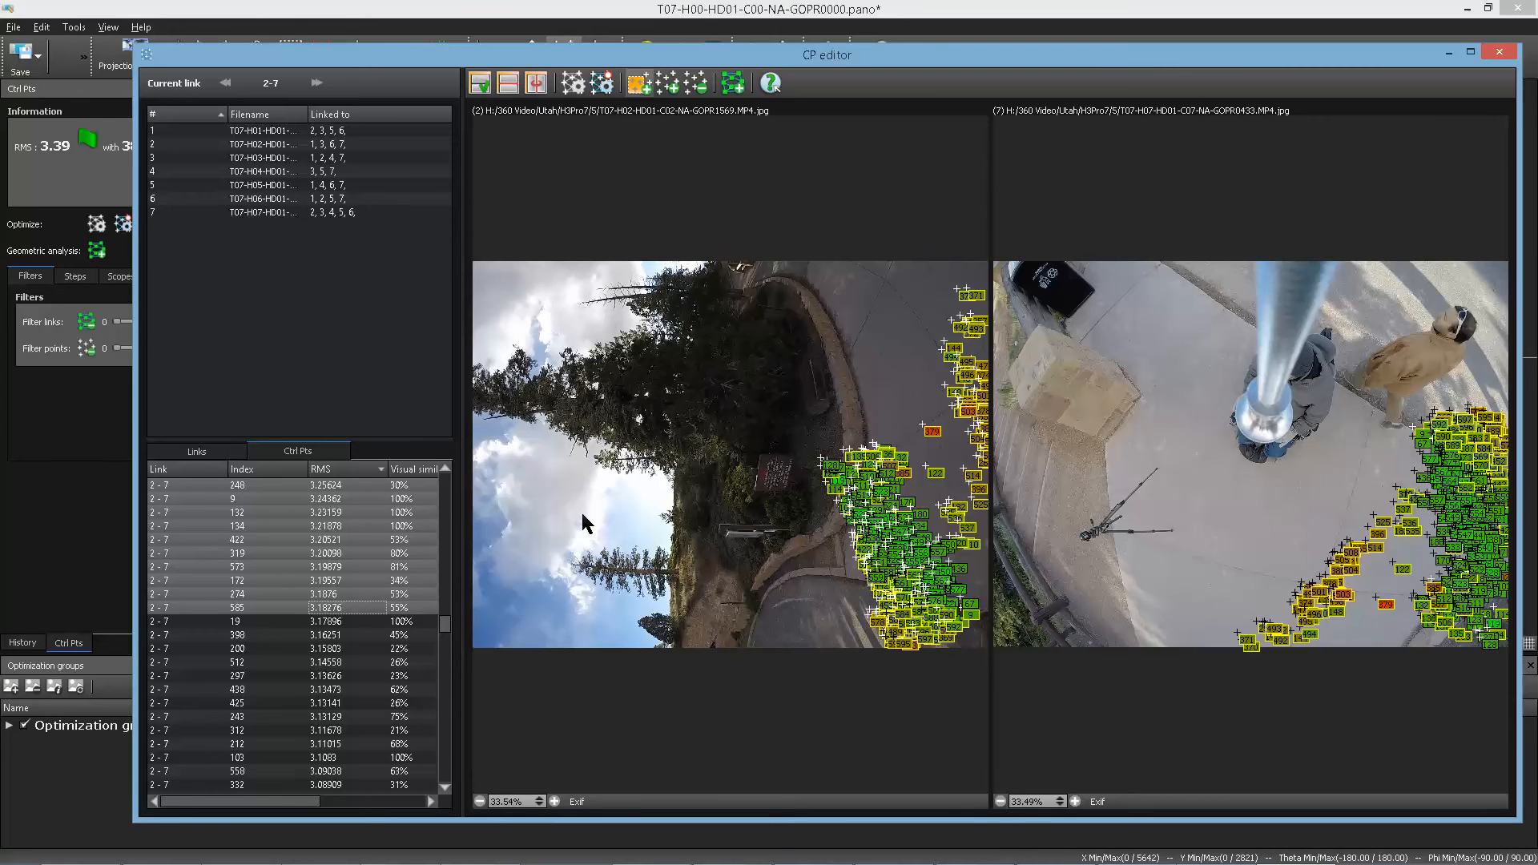
- Optimize the panorama with the remaining 2-7 control points
key(alt+Tab)
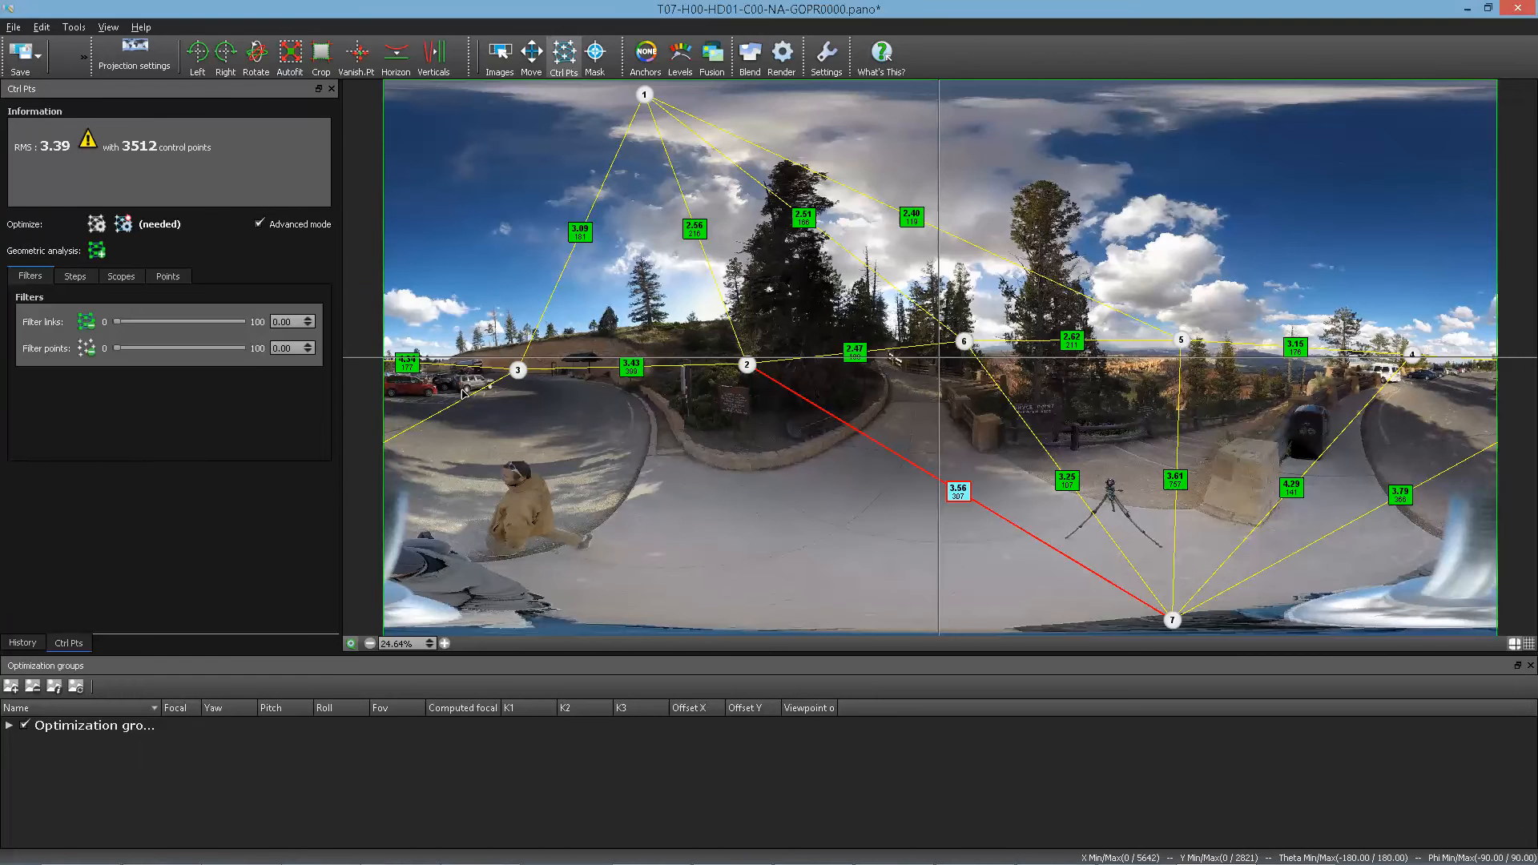
key(alt+Tab)
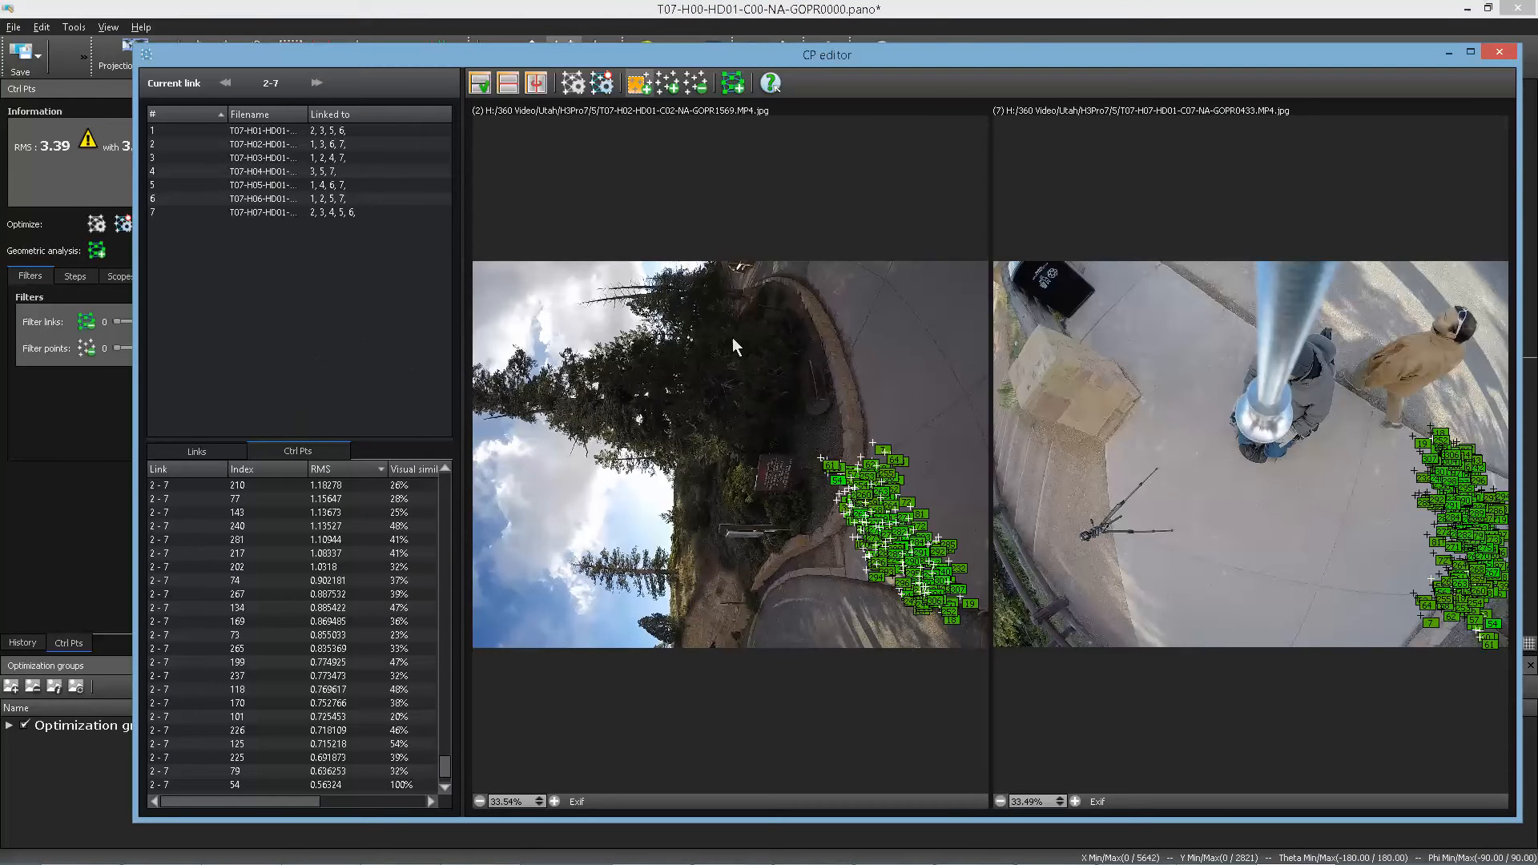
key(alt+Tab)
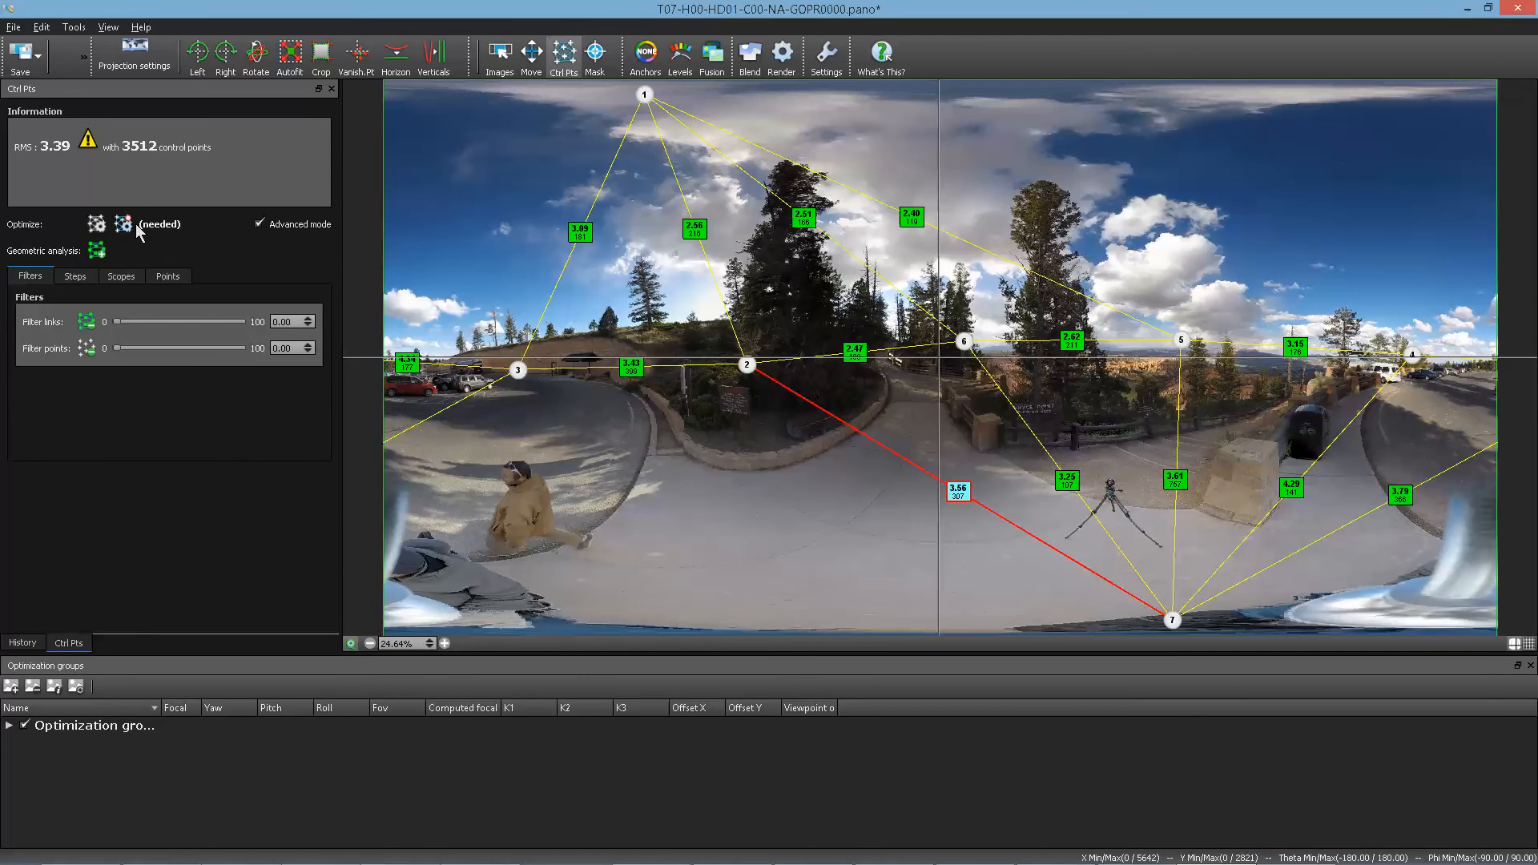
click(123, 225)
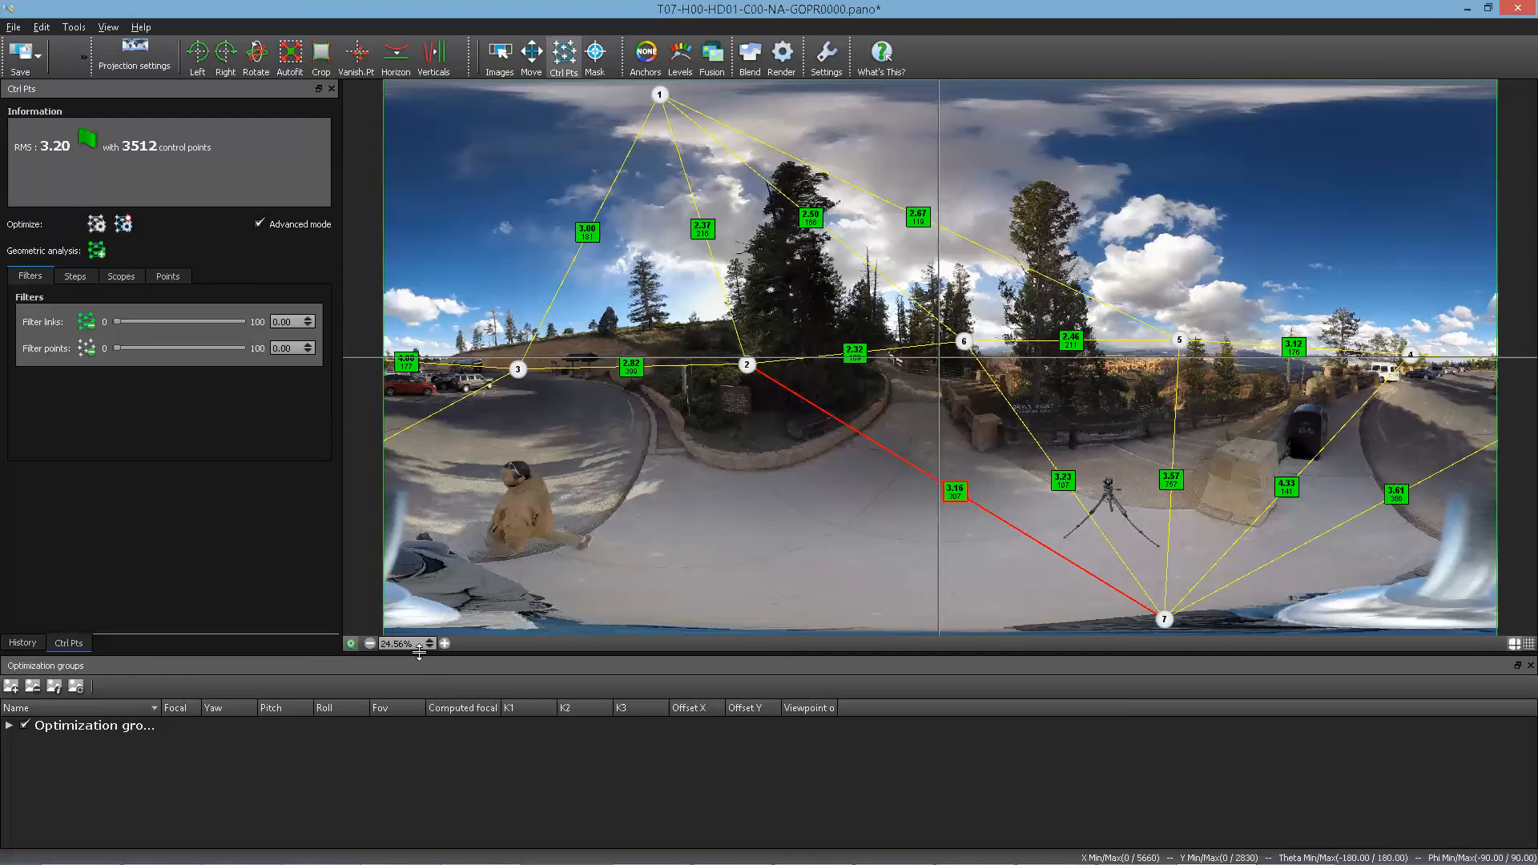
- Examine the stitch up close around the curb, the pavement and the tripod between images 2, 6 and 7
click(445, 643)
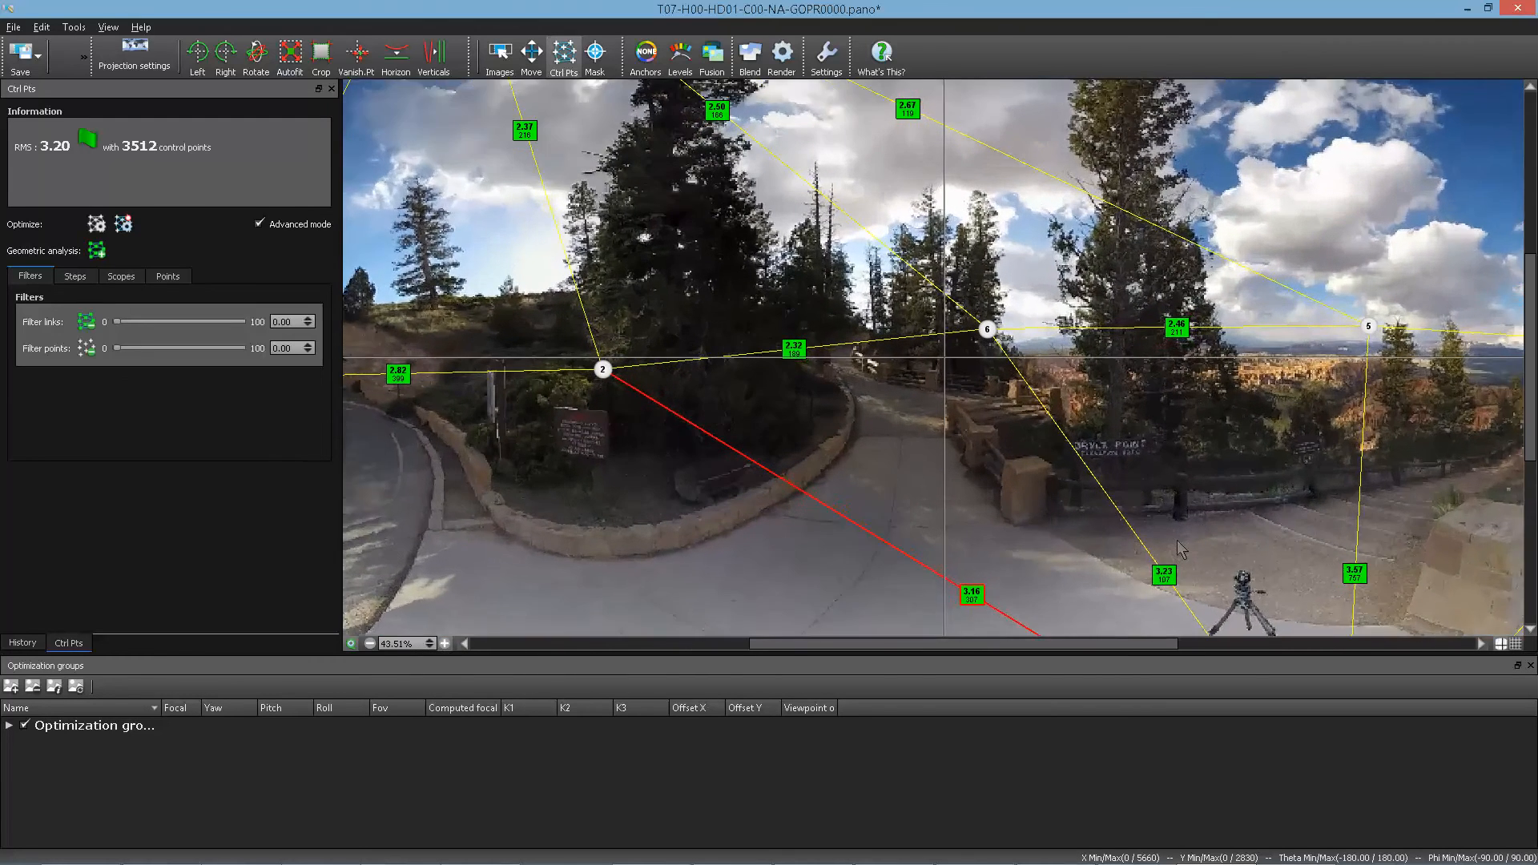
scroll(1182, 550, up, 2)
drag(1530, 340, 1530, 418)
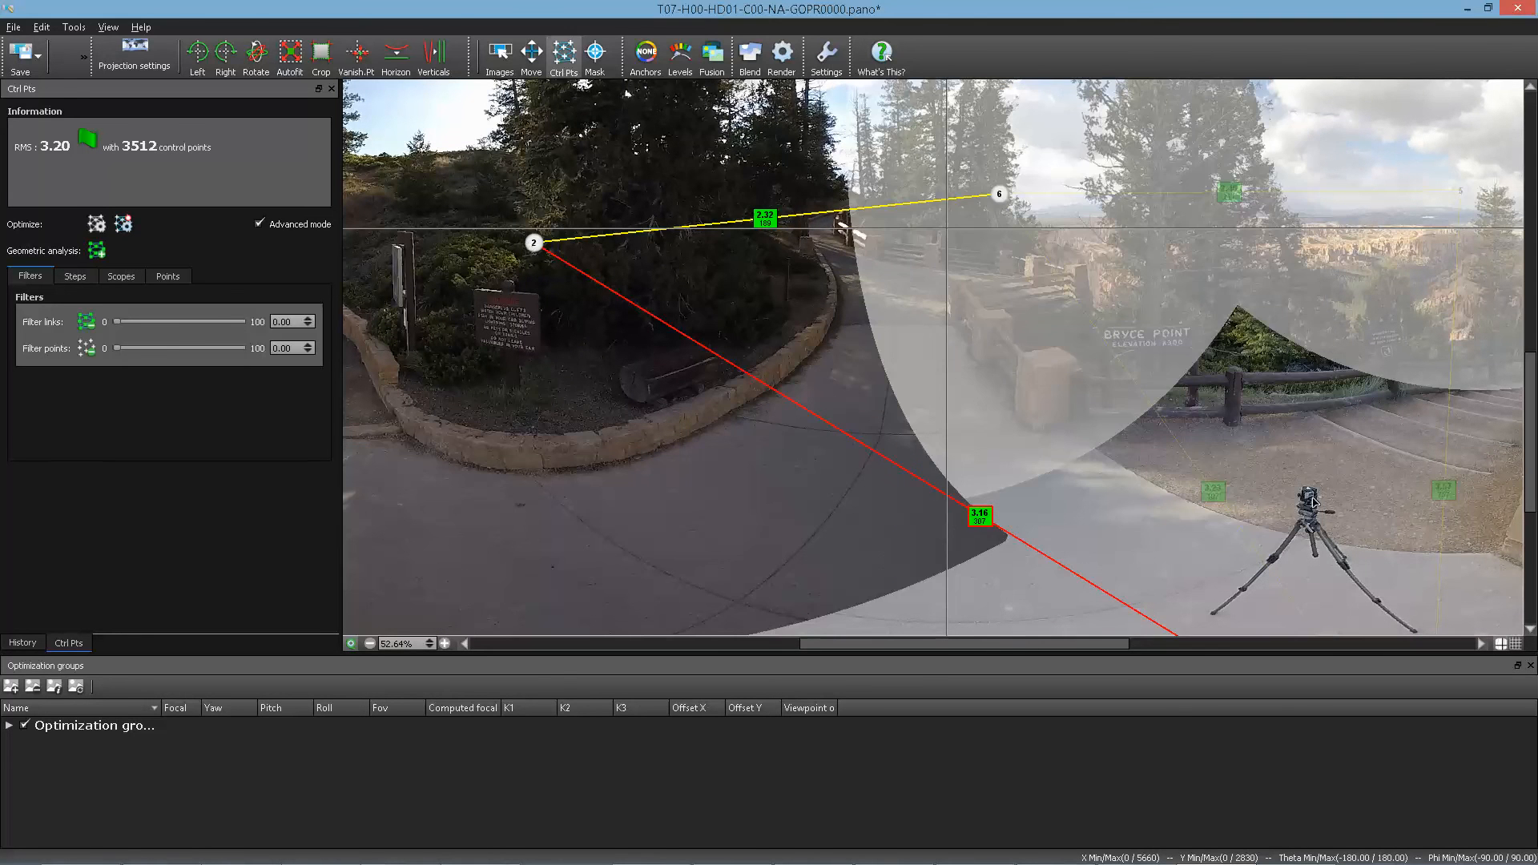
- Generate two more sets of control points for link 2-7 over the open pavement beyond the curb
scroll(1521, 499, down, 3)
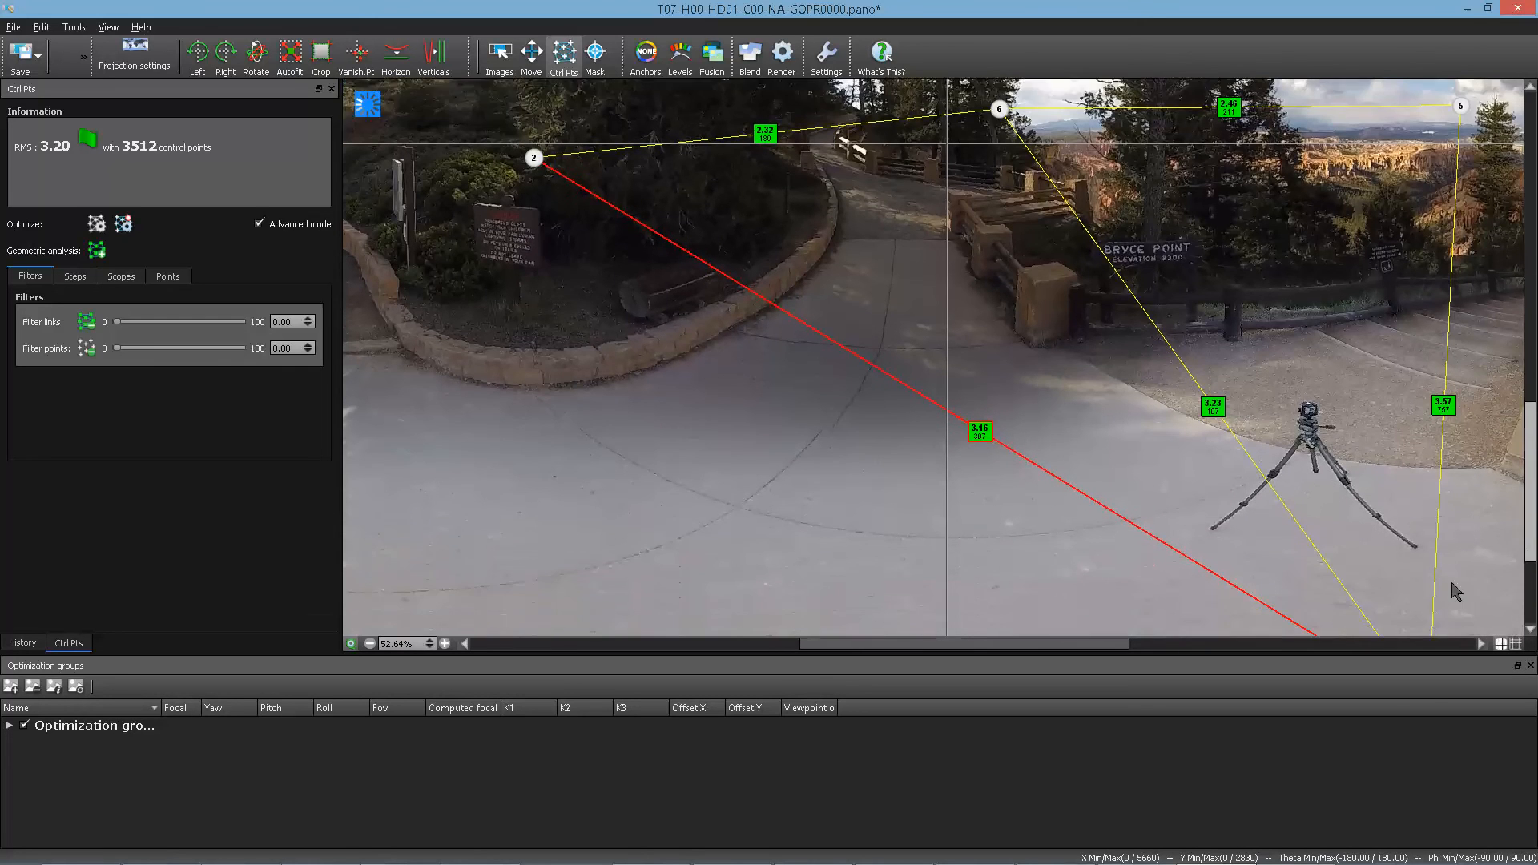
click(980, 403)
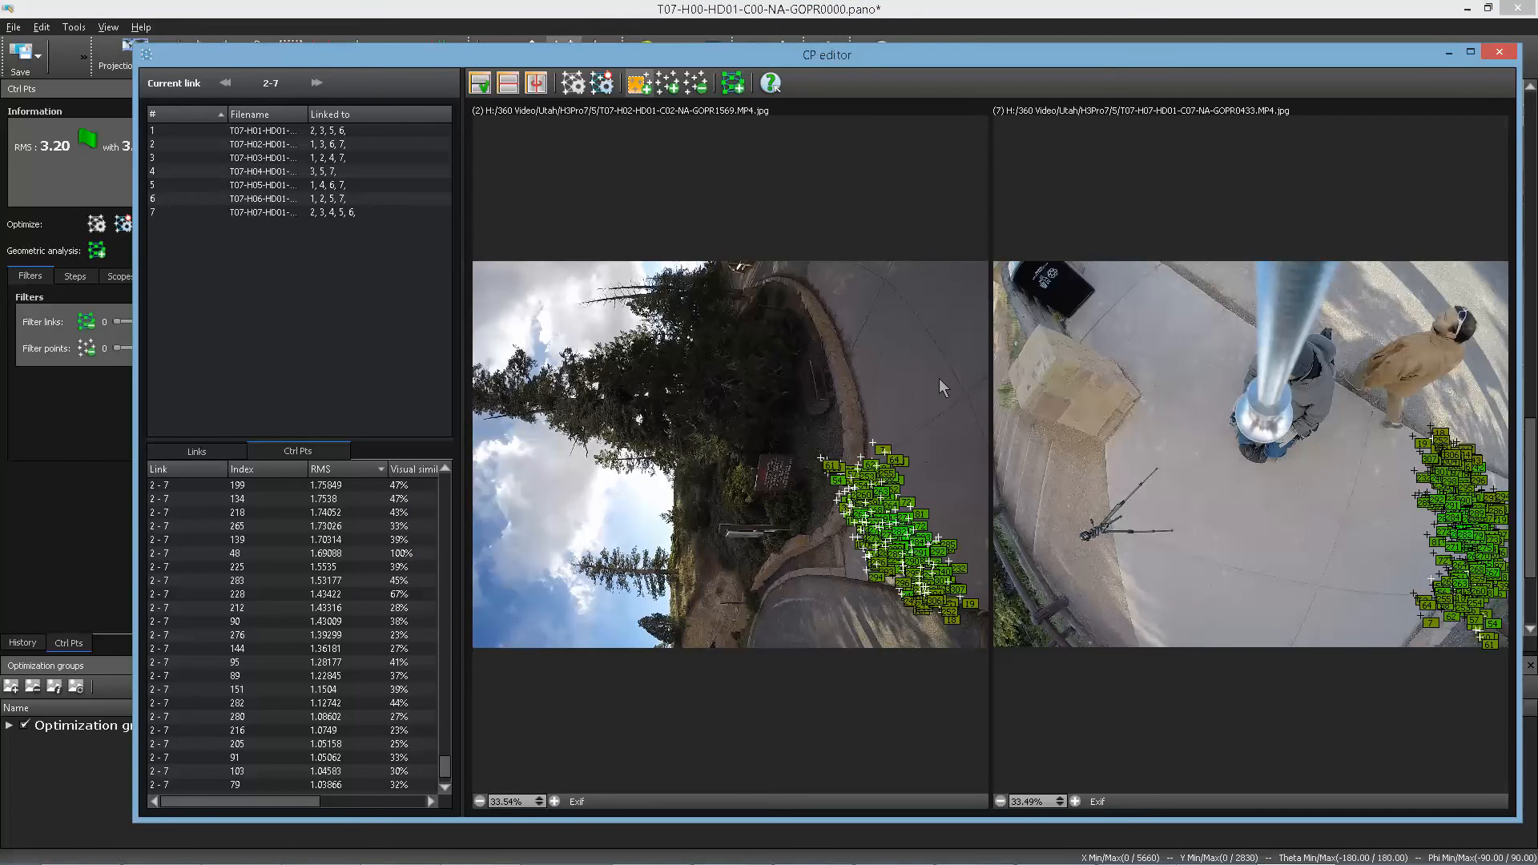
drag(923, 375, 1006, 517)
drag(1264, 553, 1338, 627)
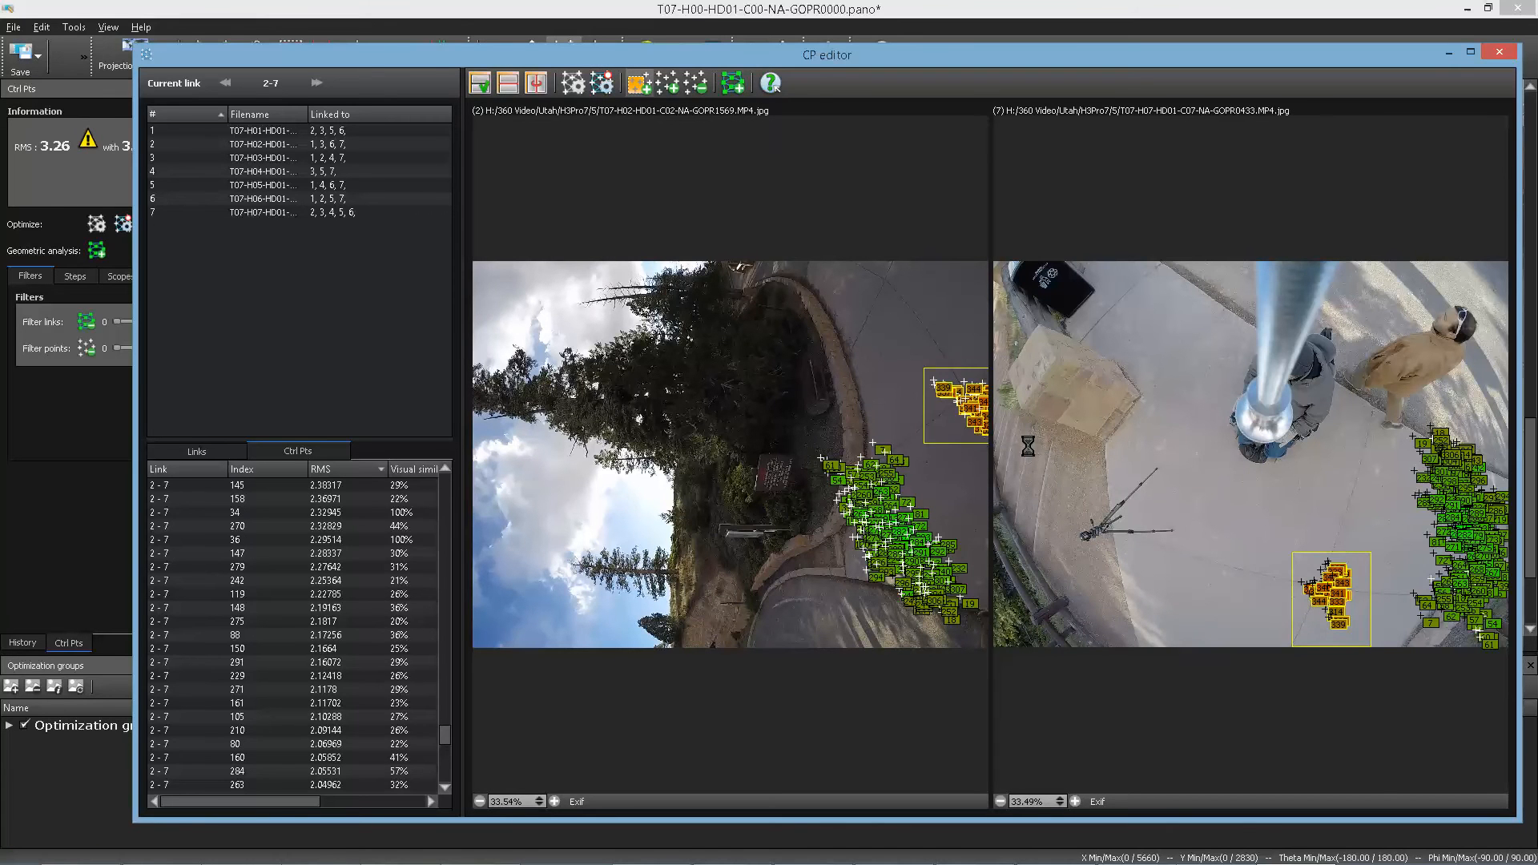
drag(1279, 552, 1388, 635)
drag(904, 357, 991, 458)
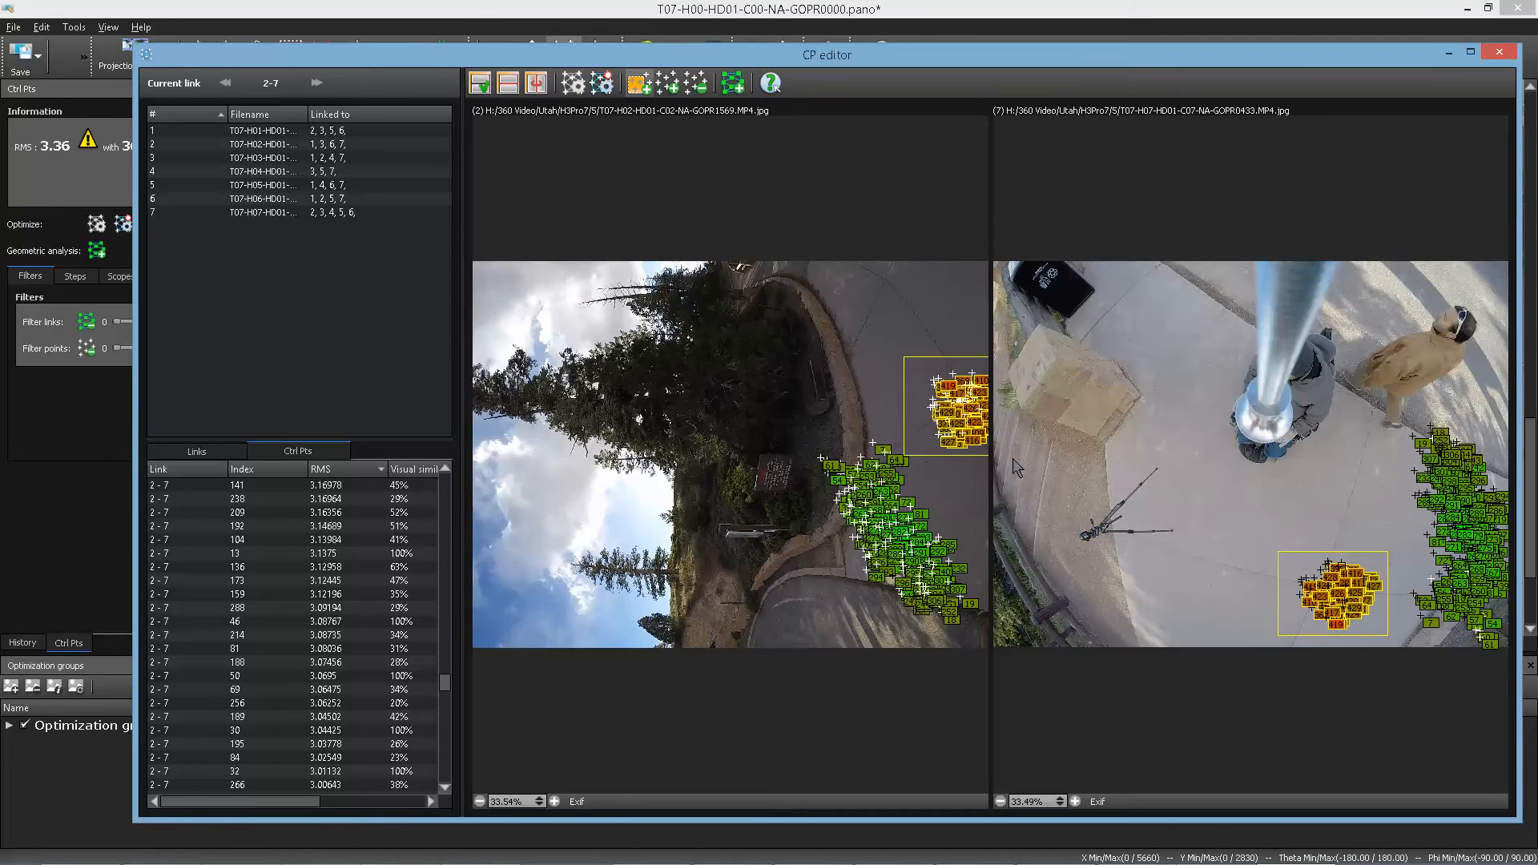
- Optimize the panorama with the added 2-7 control points
click(602, 83)
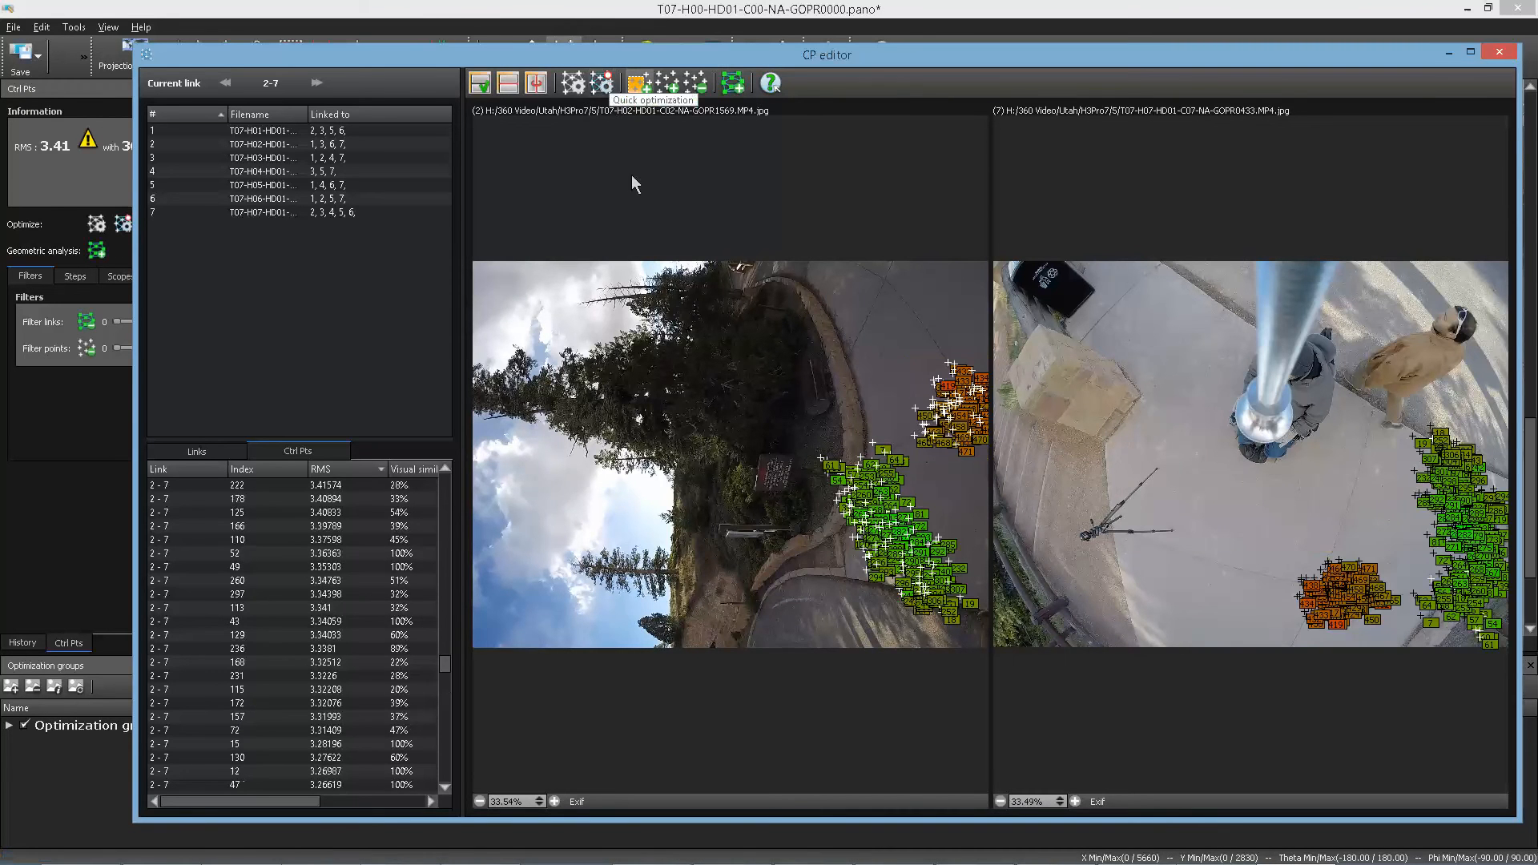
key(Escape)
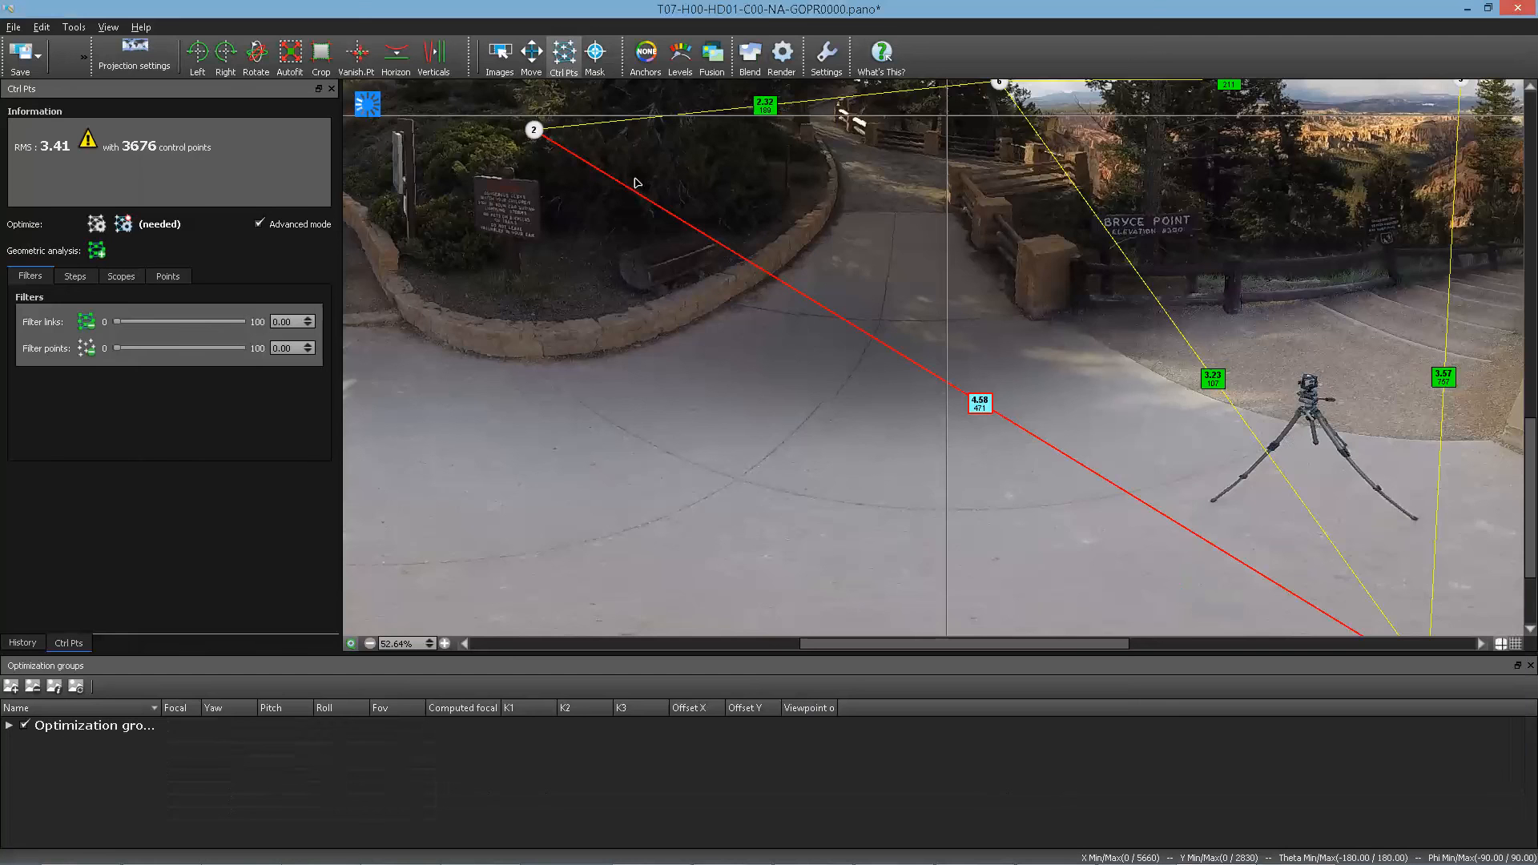
click(125, 226)
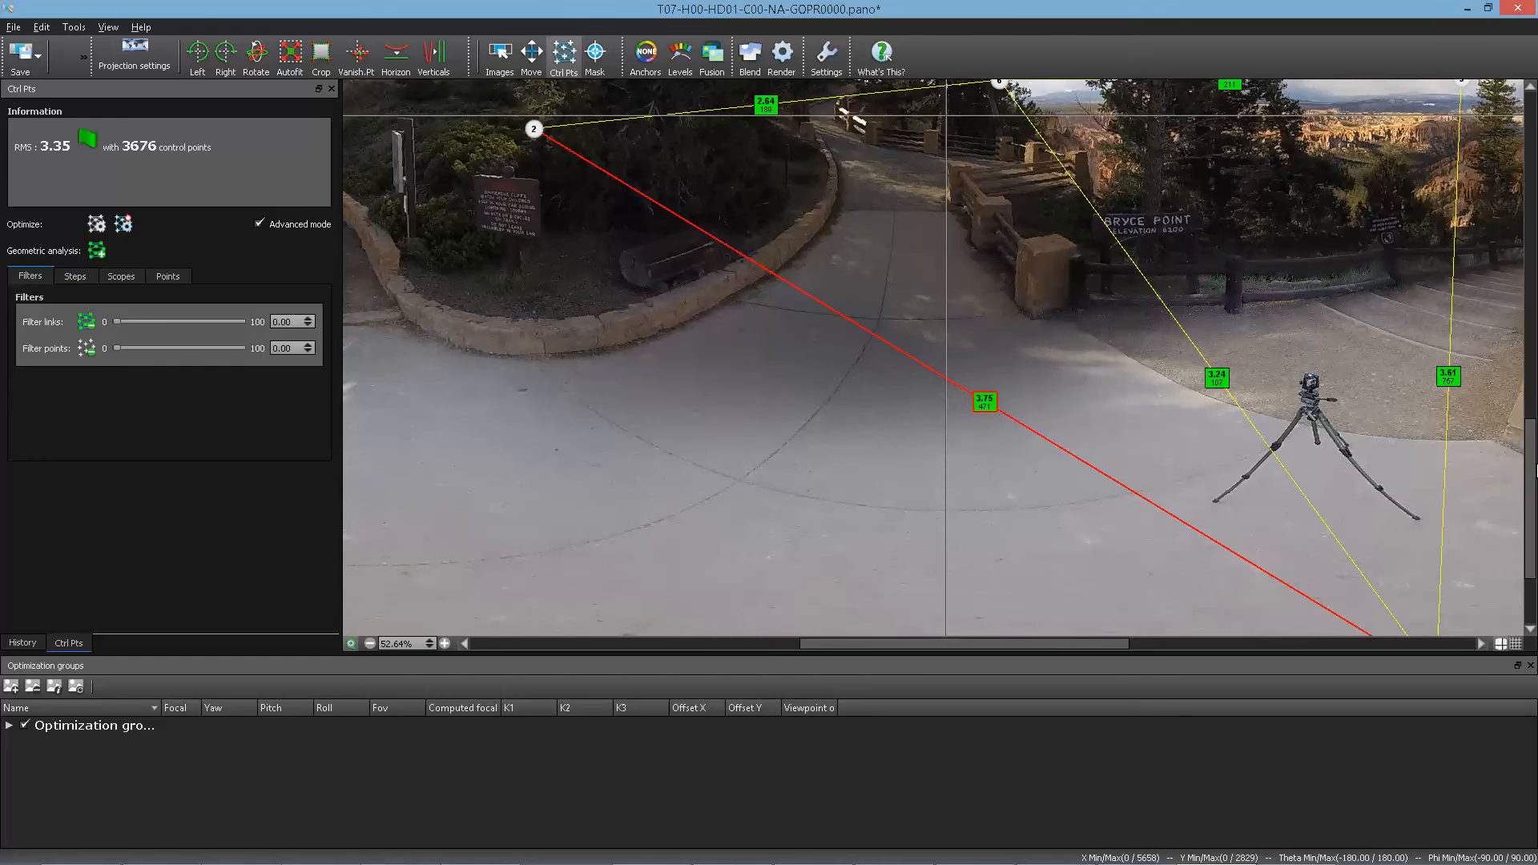
- Sort the 2-7 control points by RMS and examine where the highest-RMS points lie in both images
drag(1535, 469, 1535, 516)
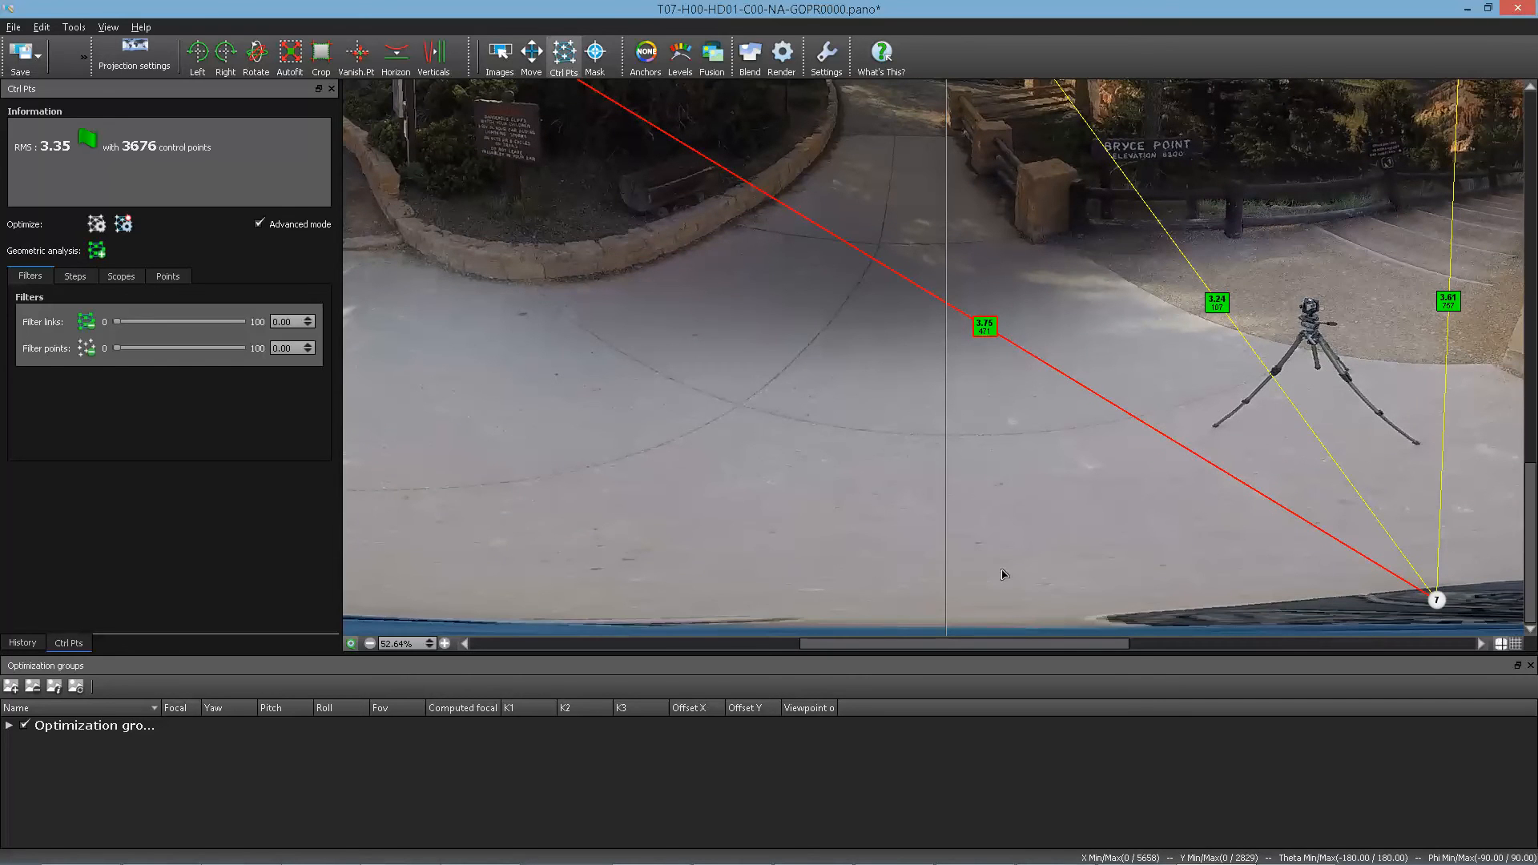
click(769, 508)
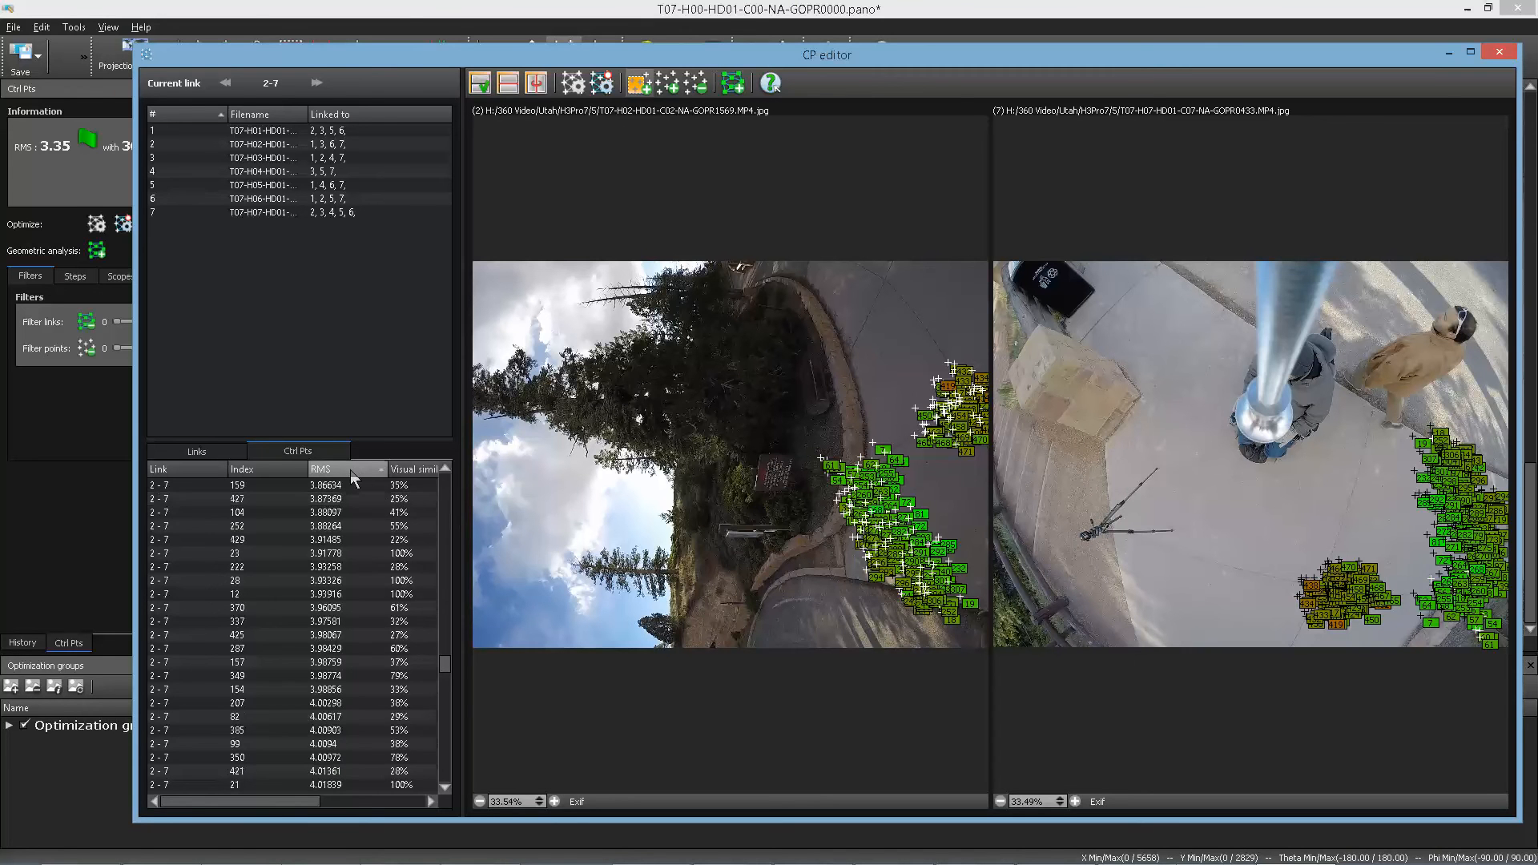
click(314, 486)
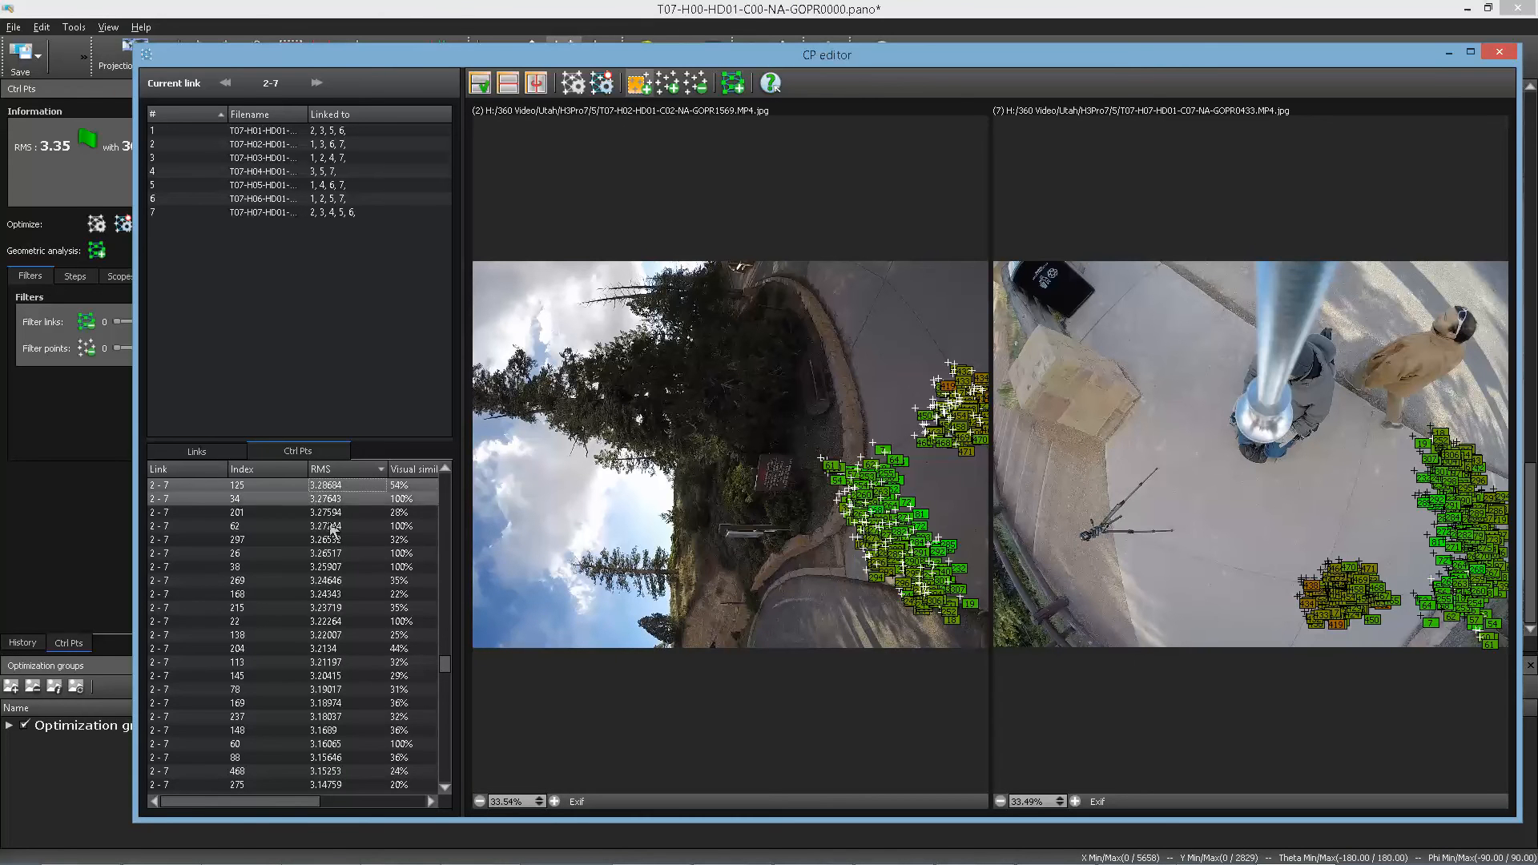
shift+click(321, 676)
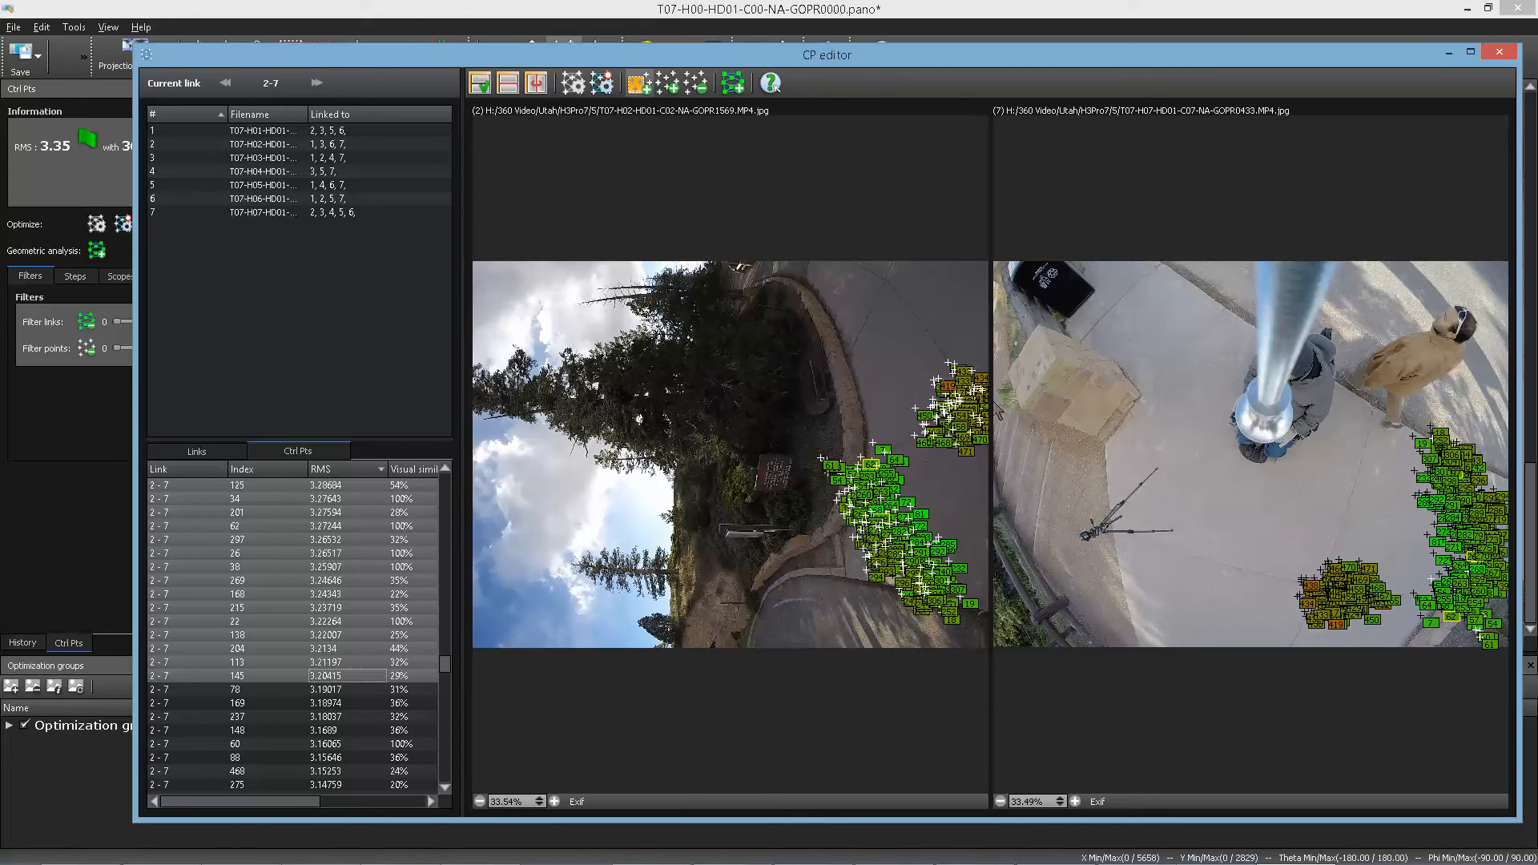
click(948, 391)
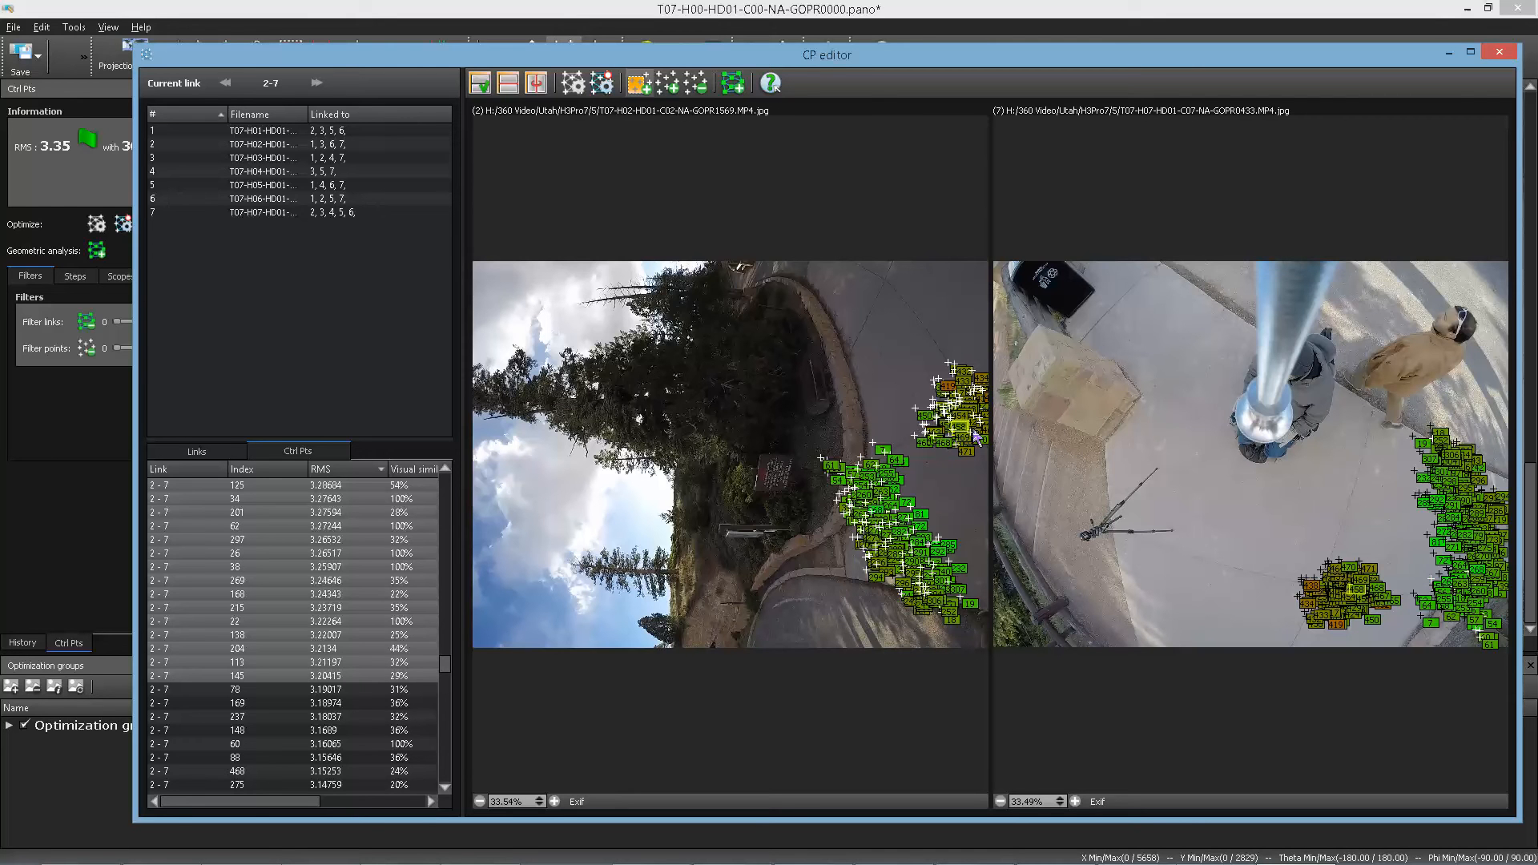
drag(446, 660, 439, 569)
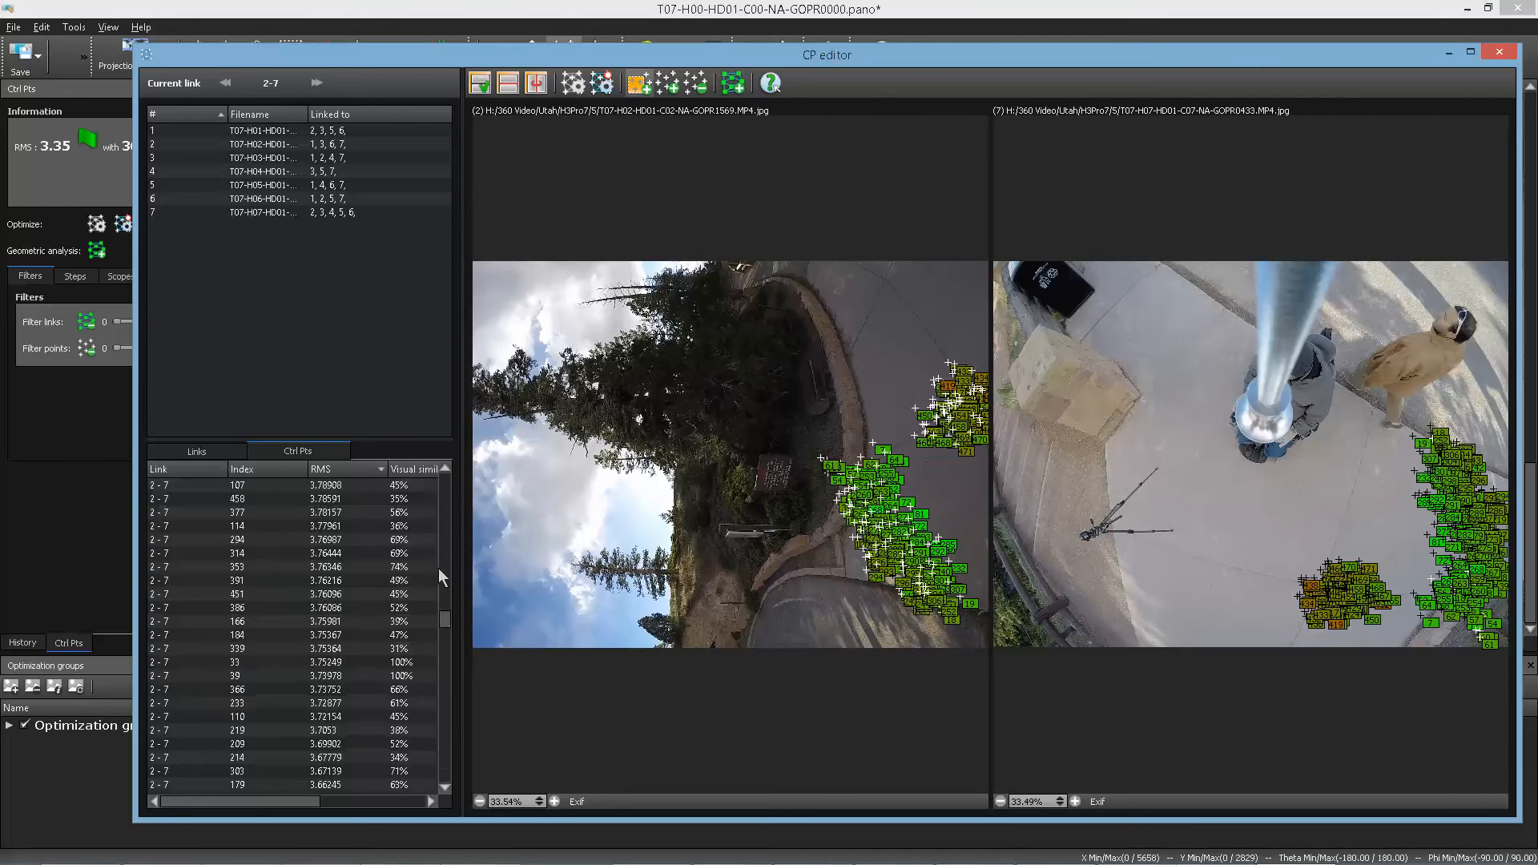
click(443, 490)
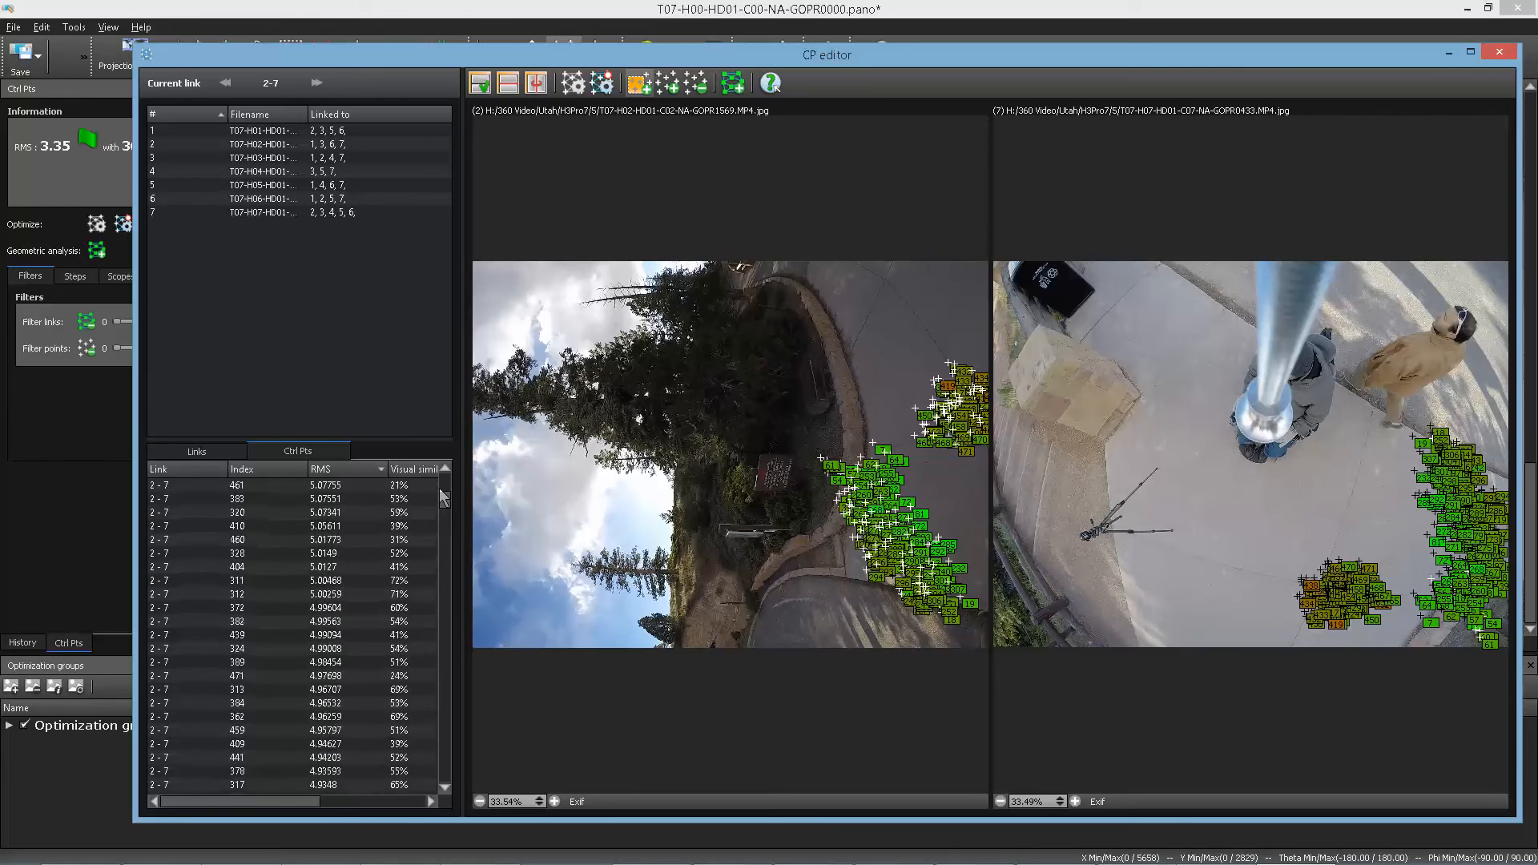
click(325, 486)
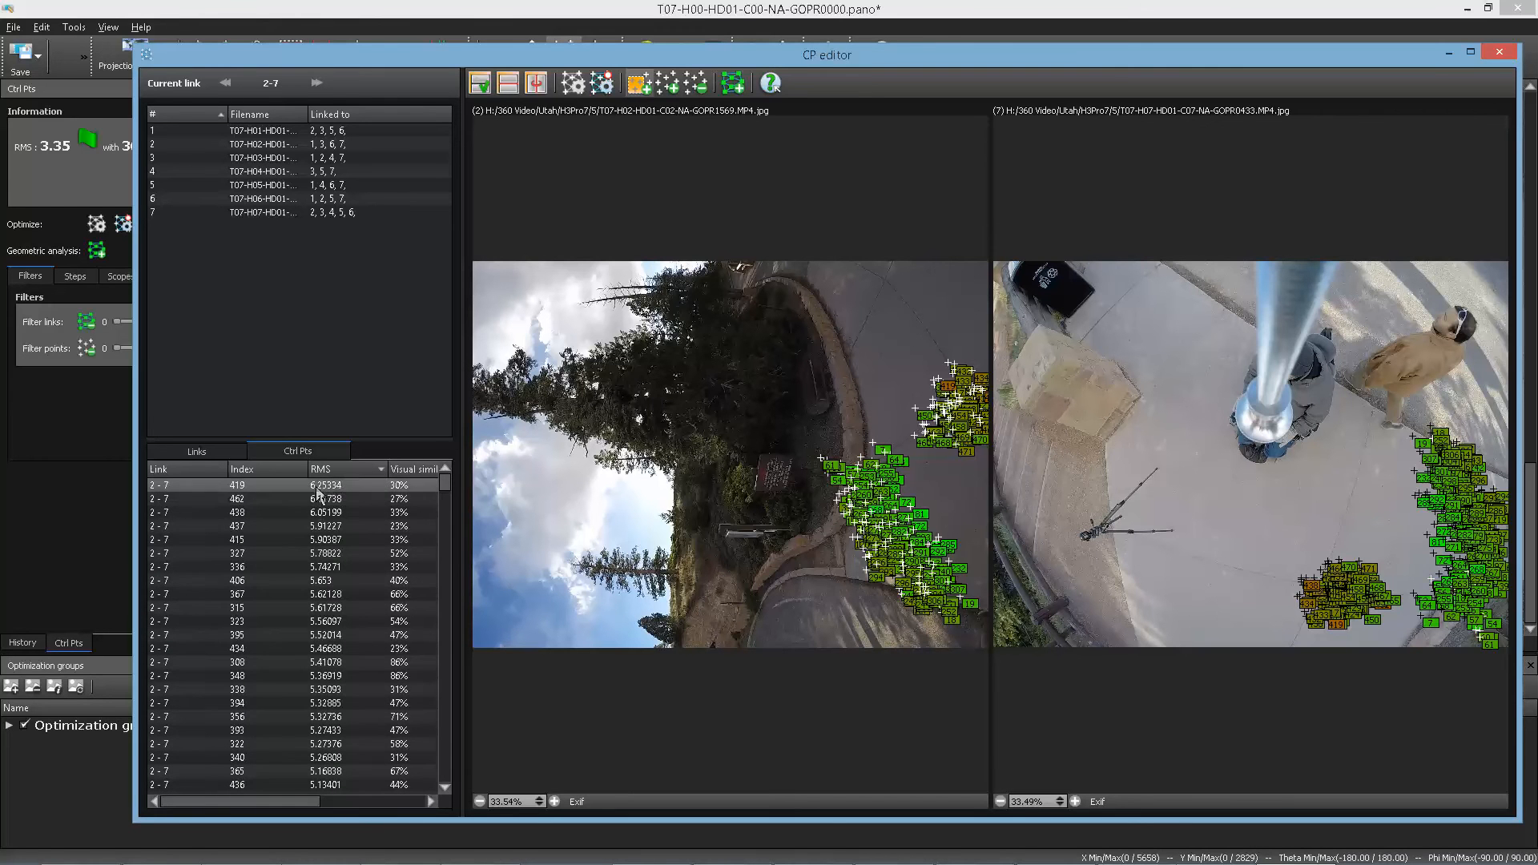
shift+click(337, 705)
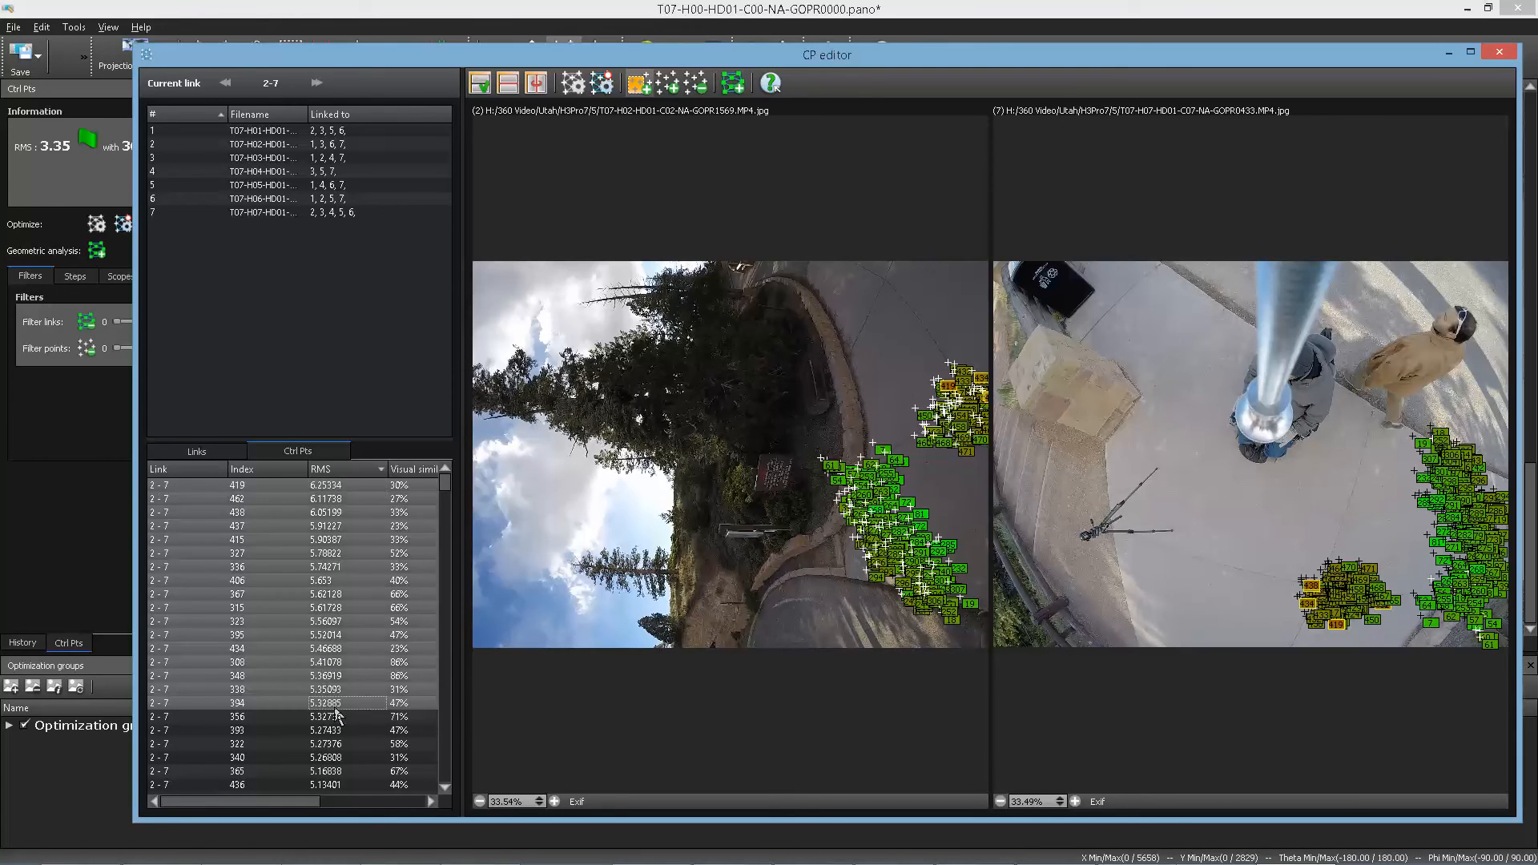
drag(446, 489, 439, 535)
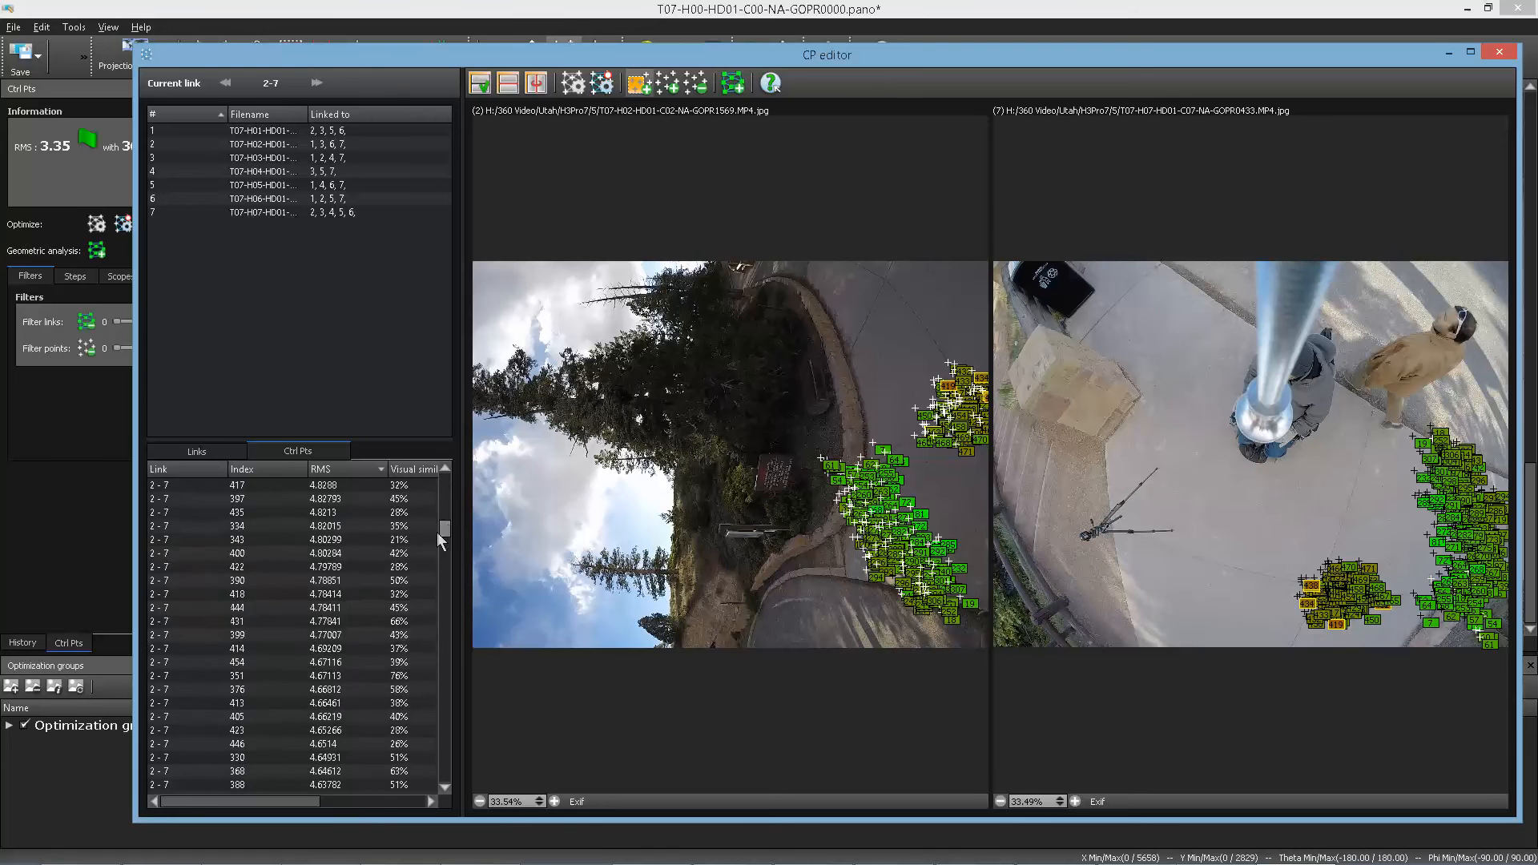
shift+click(349, 635)
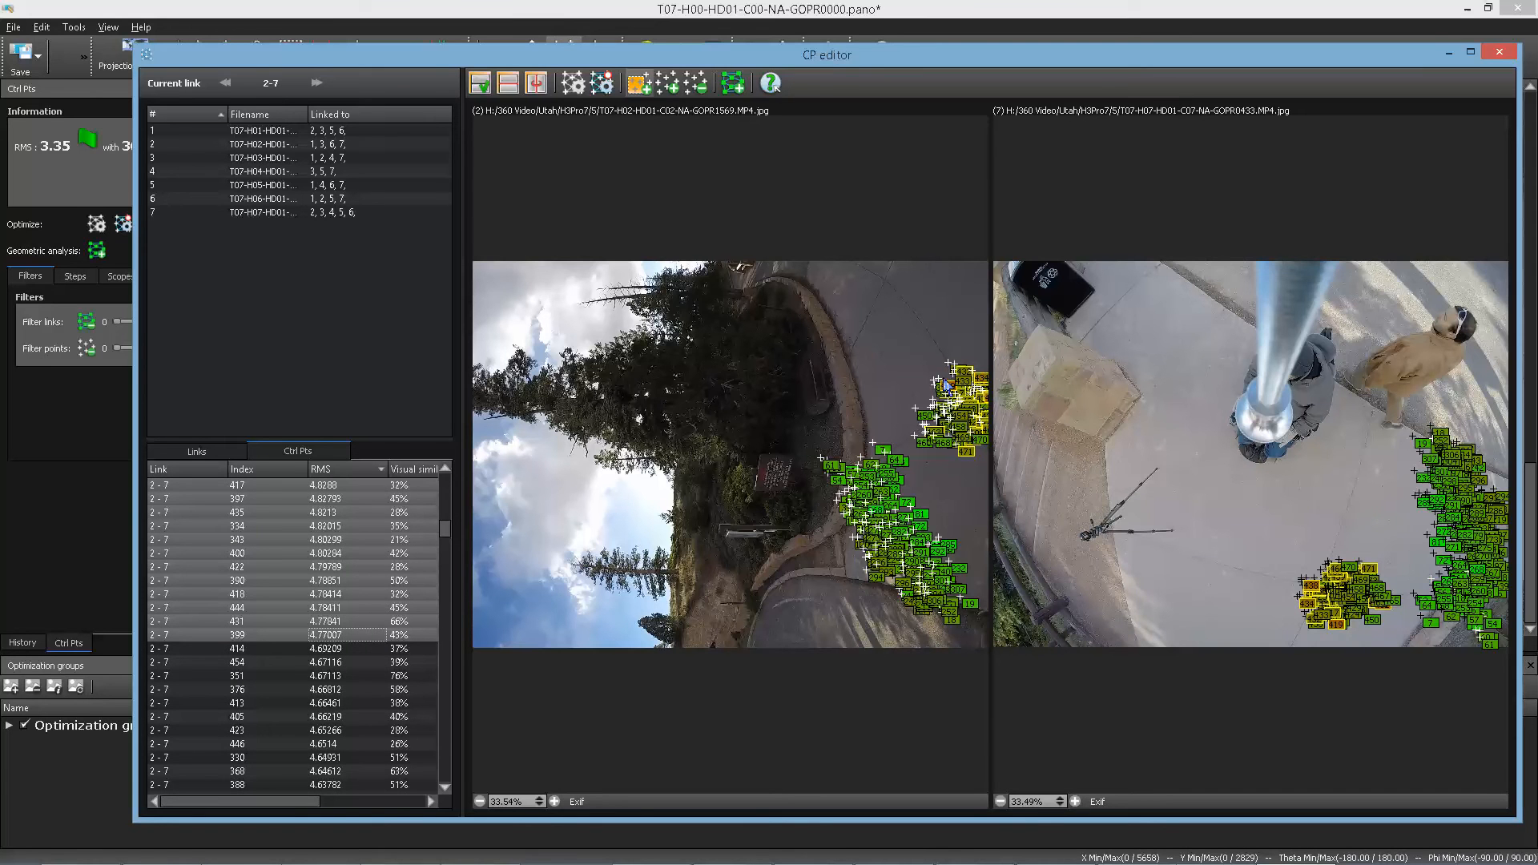
- Examine the stitched panorama from the curb past the tripod and stone block to the parking lot, comparing the RMS of its links
key(alt+Tab)
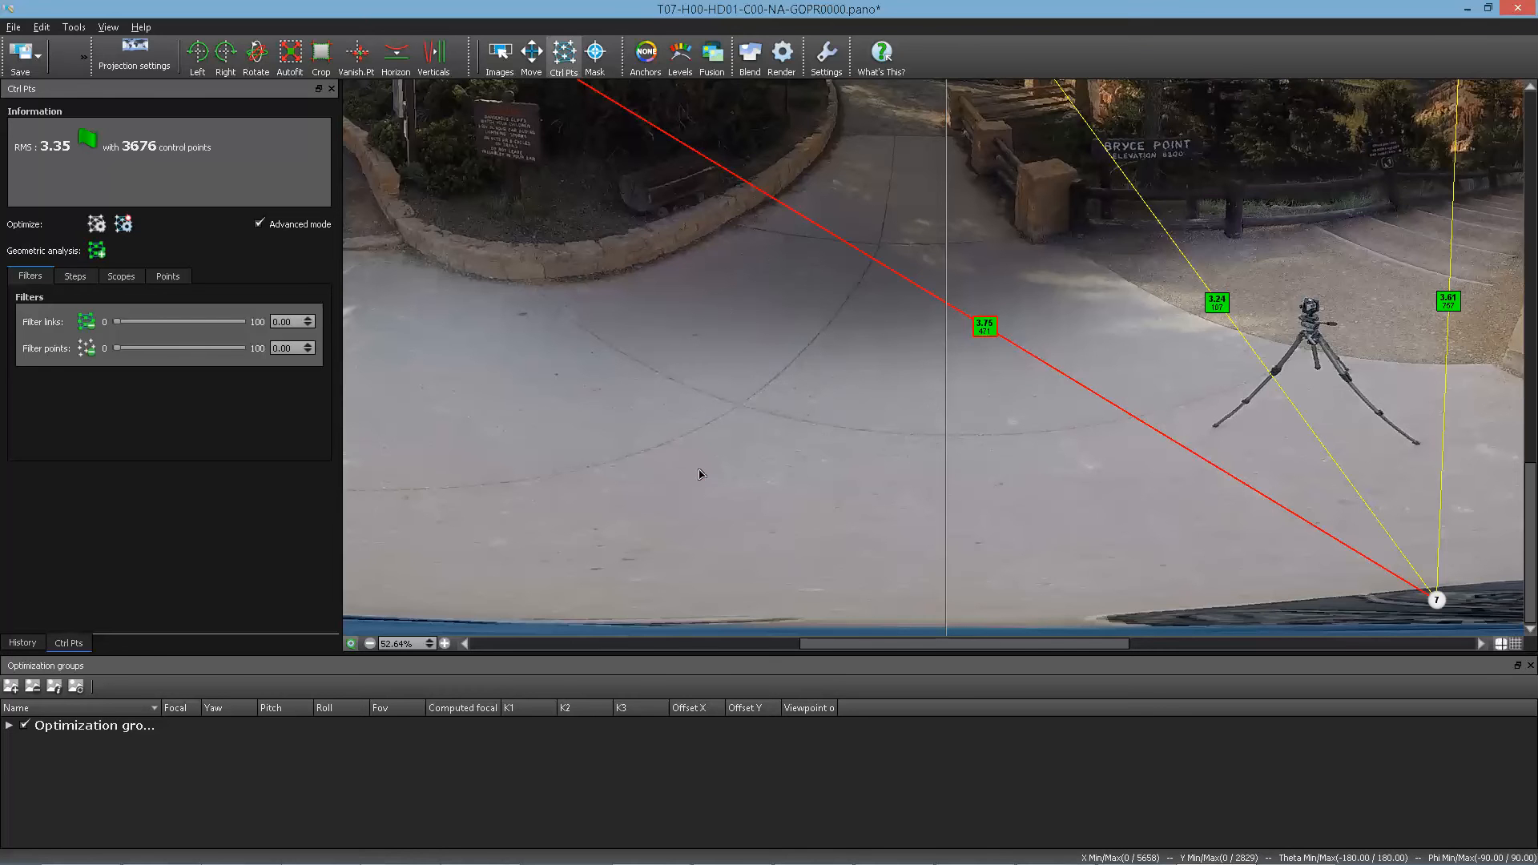
key(alt+Tab)
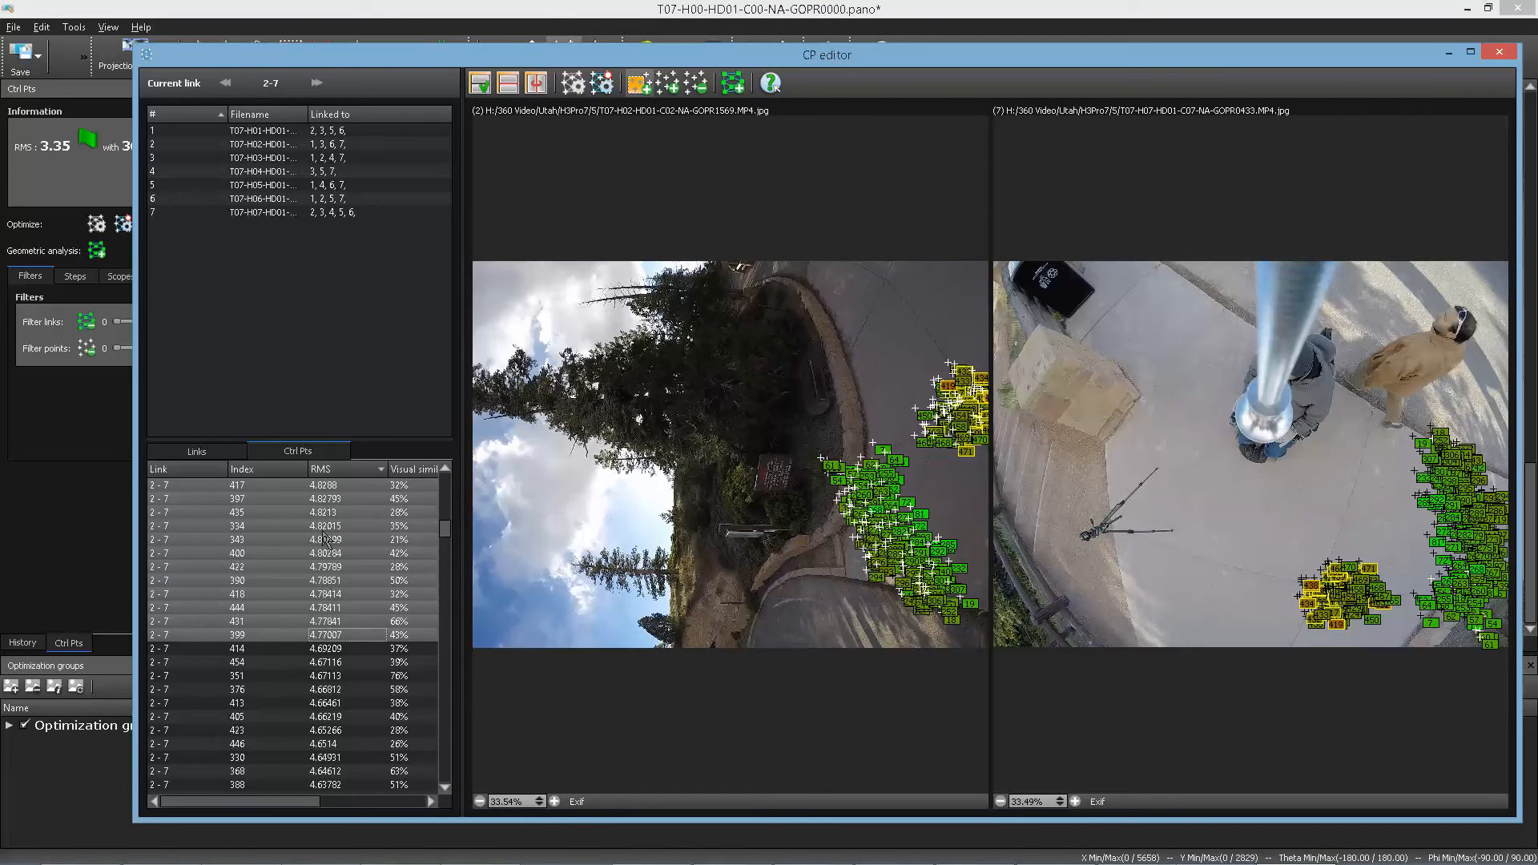
key(alt+Tab)
key(alt+Tab)
key(alt+Tab)
key(alt+Tab)
key(alt+Tab)
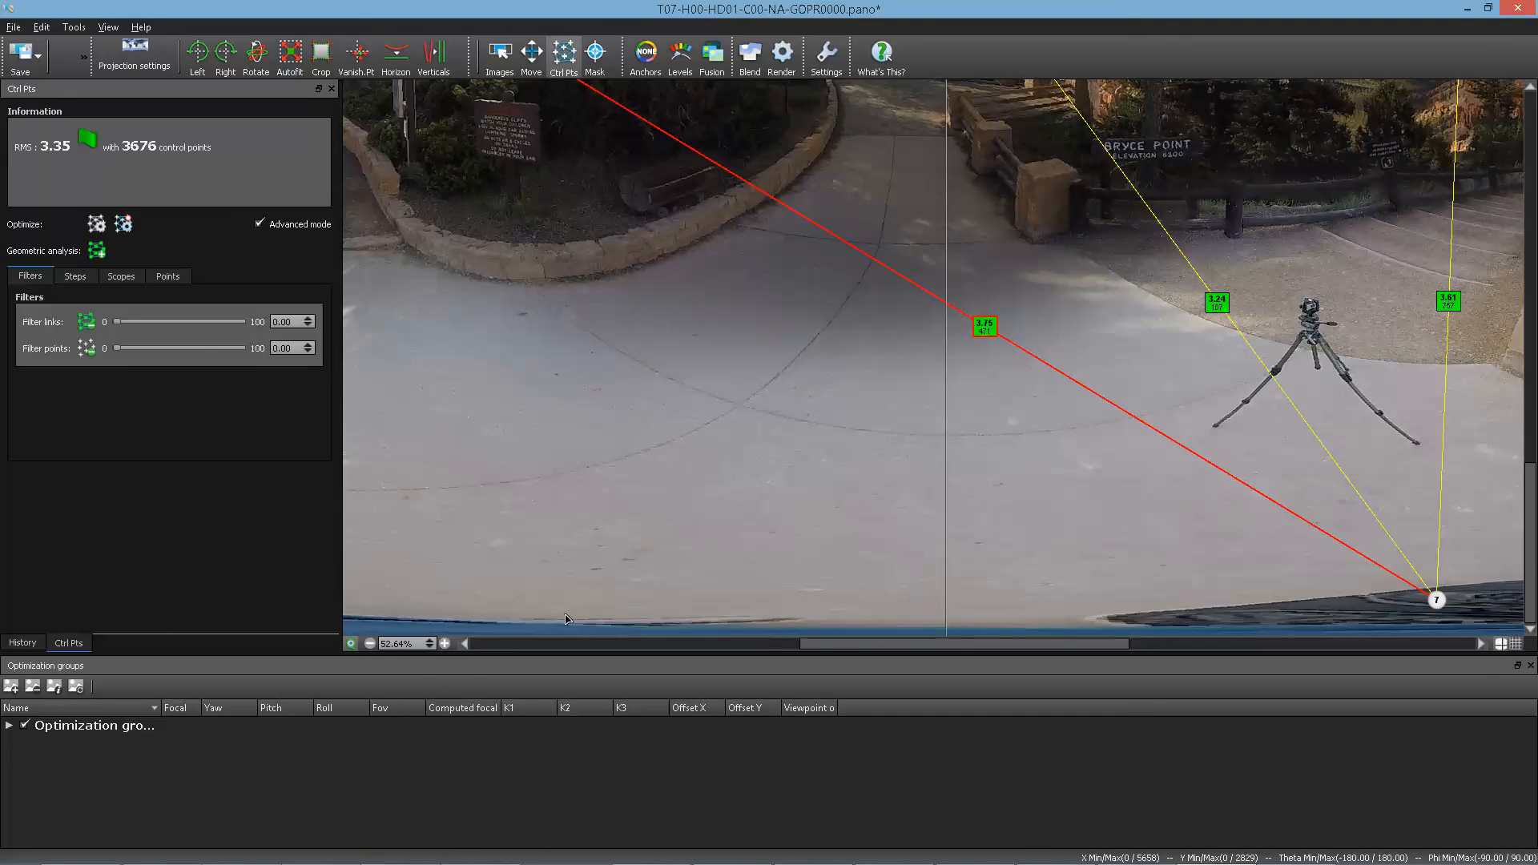
click(369, 644)
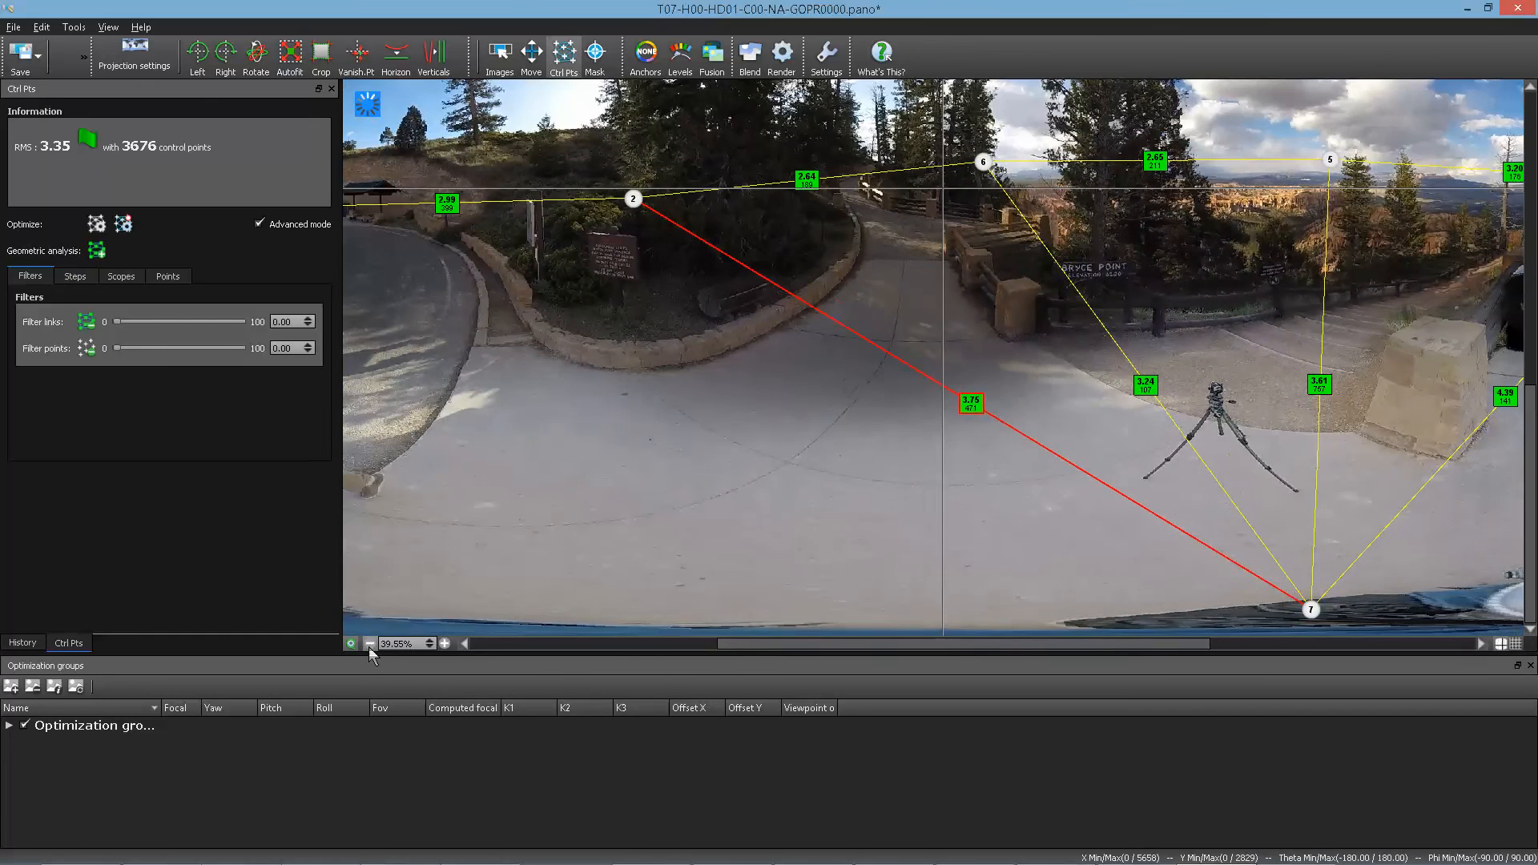
drag(761, 643, 1124, 645)
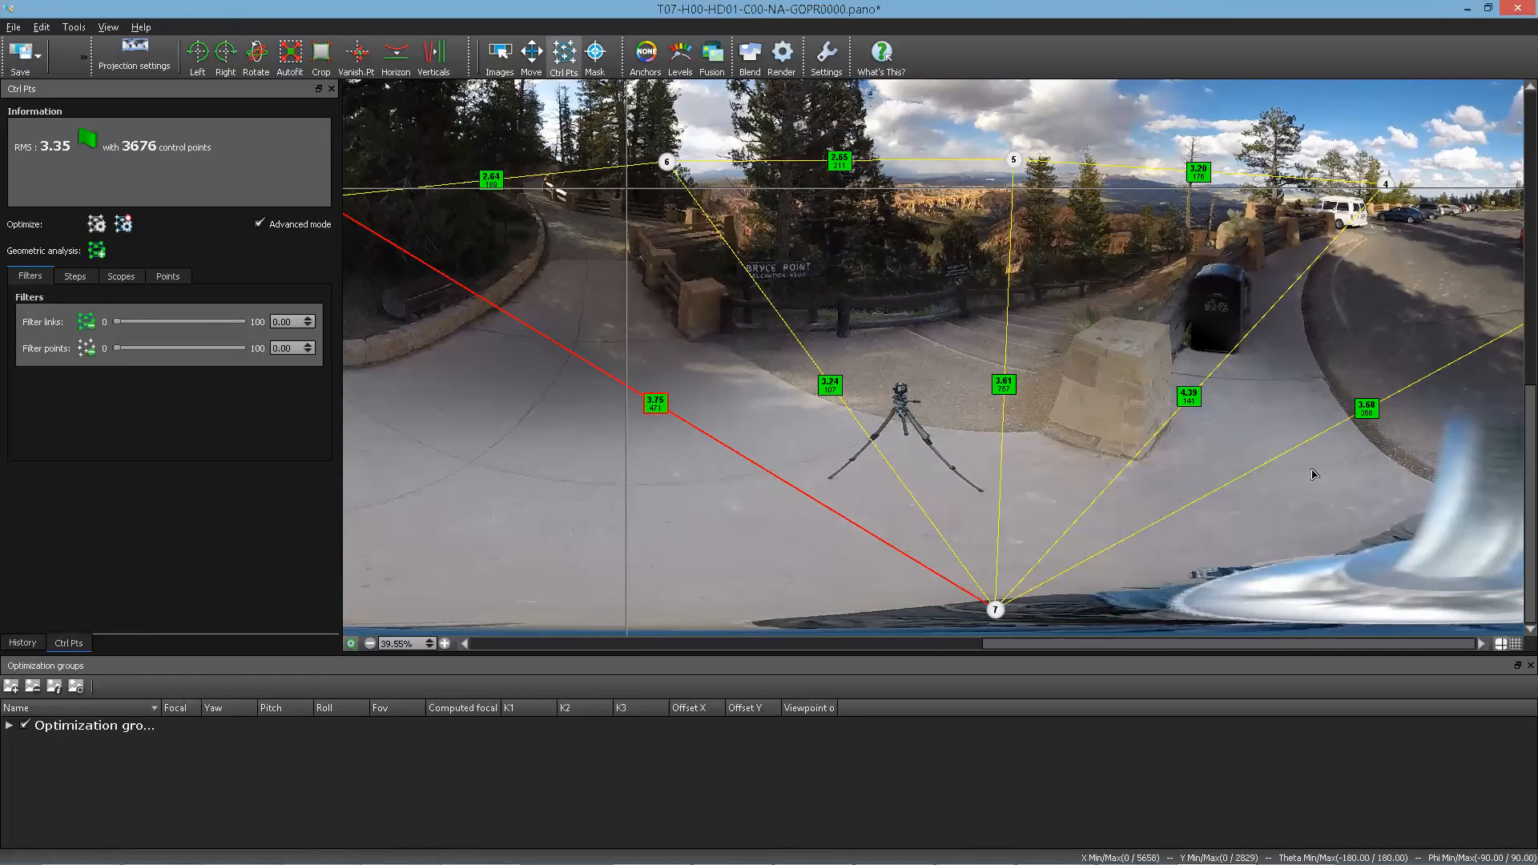
drag(1533, 495, 1535, 154)
drag(1074, 653, 445, 597)
key(alt+Tab)
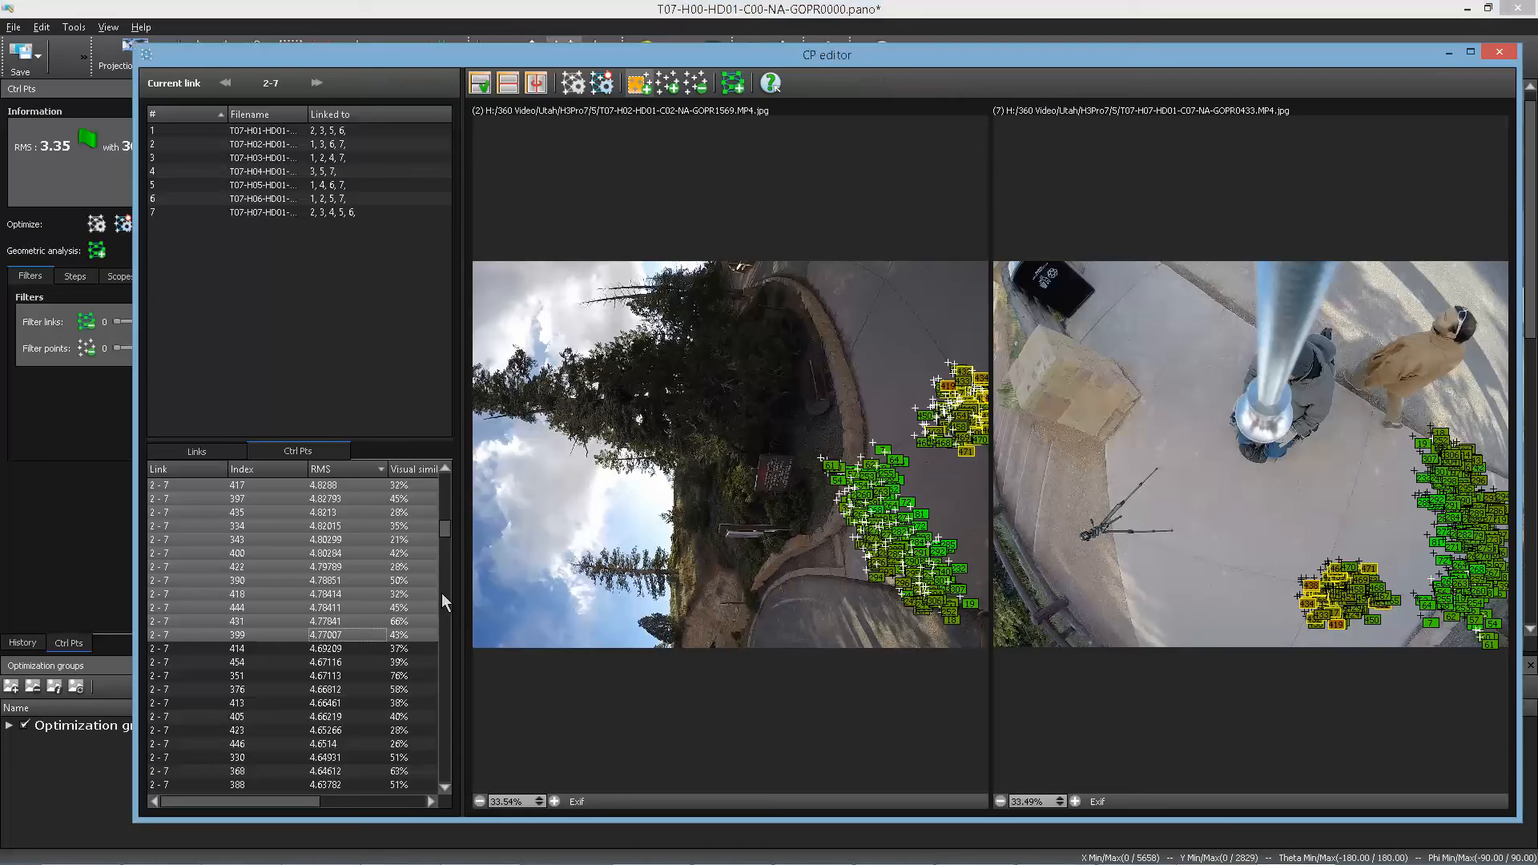
key(alt+Tab)
key(alt+Tab)
key(alt+Tab)
- Sort the links by RMS, open link 4-7, and delete its isolated high-error control points on the shaded asphalt
click(215, 450)
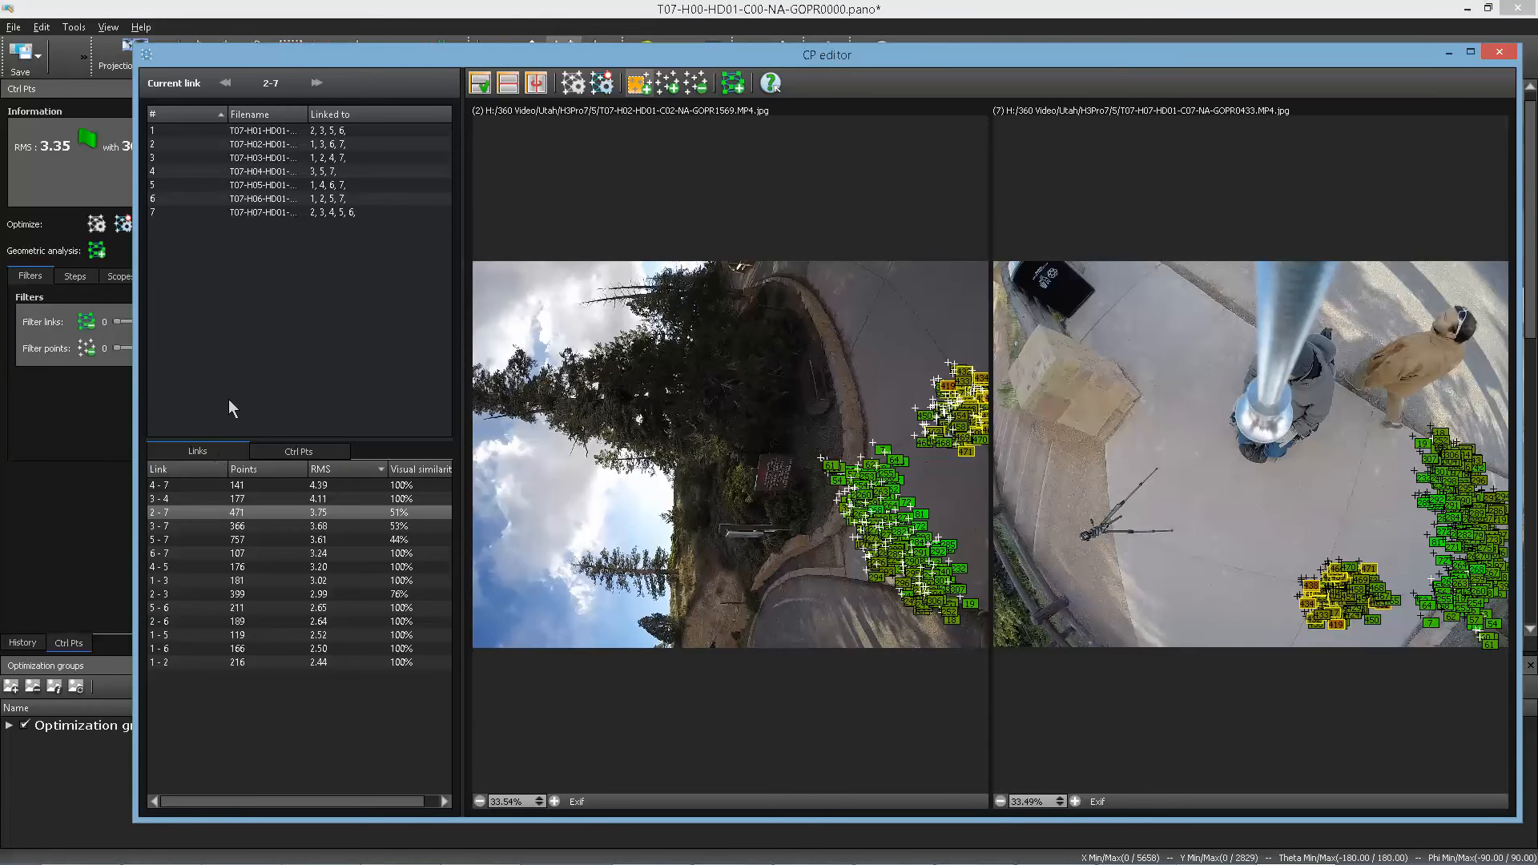
click(221, 471)
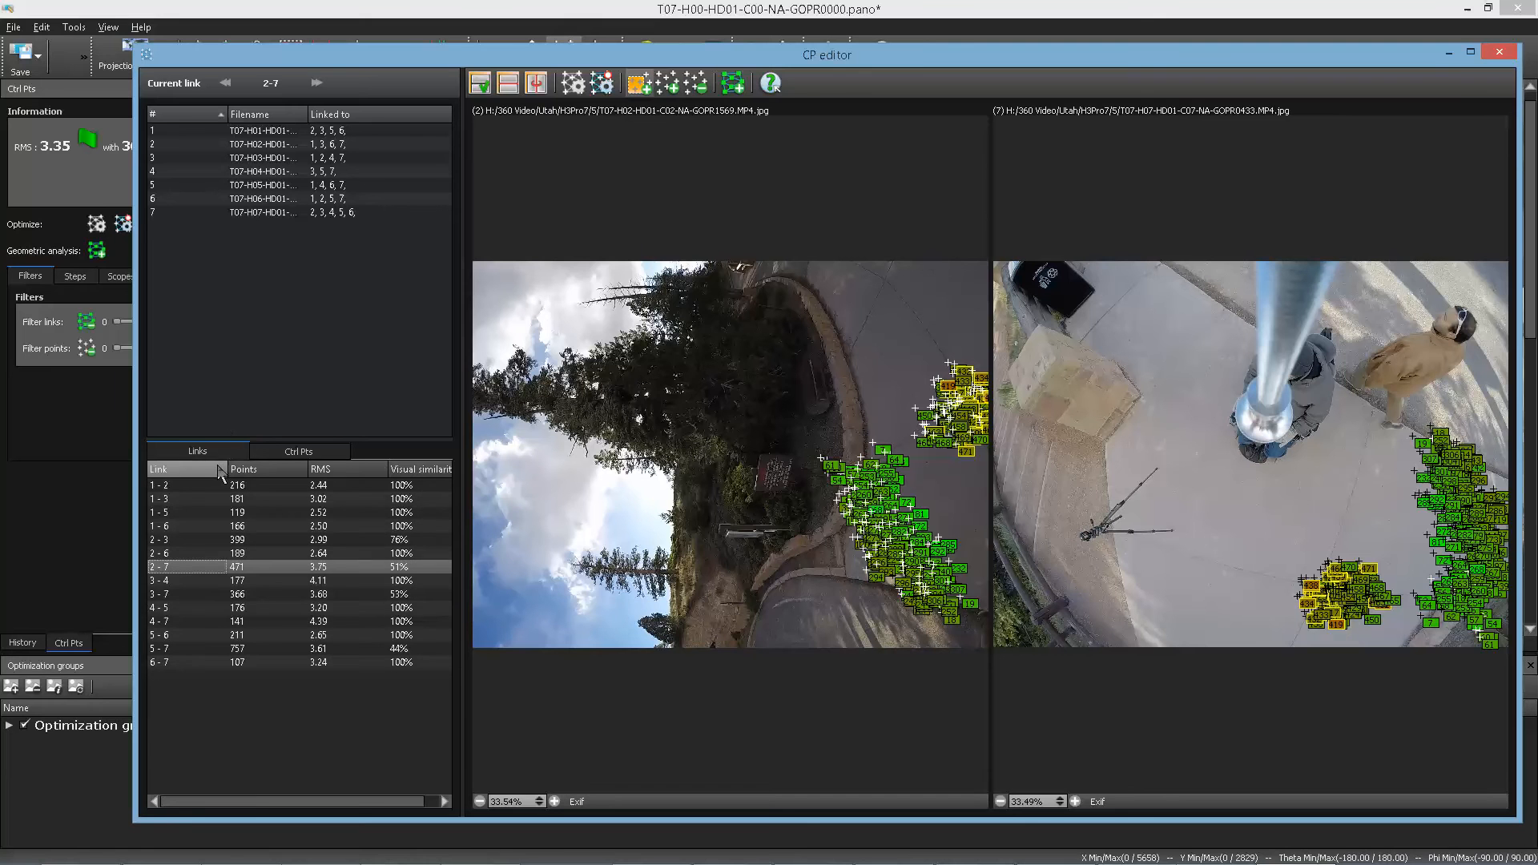
click(338, 471)
click(339, 471)
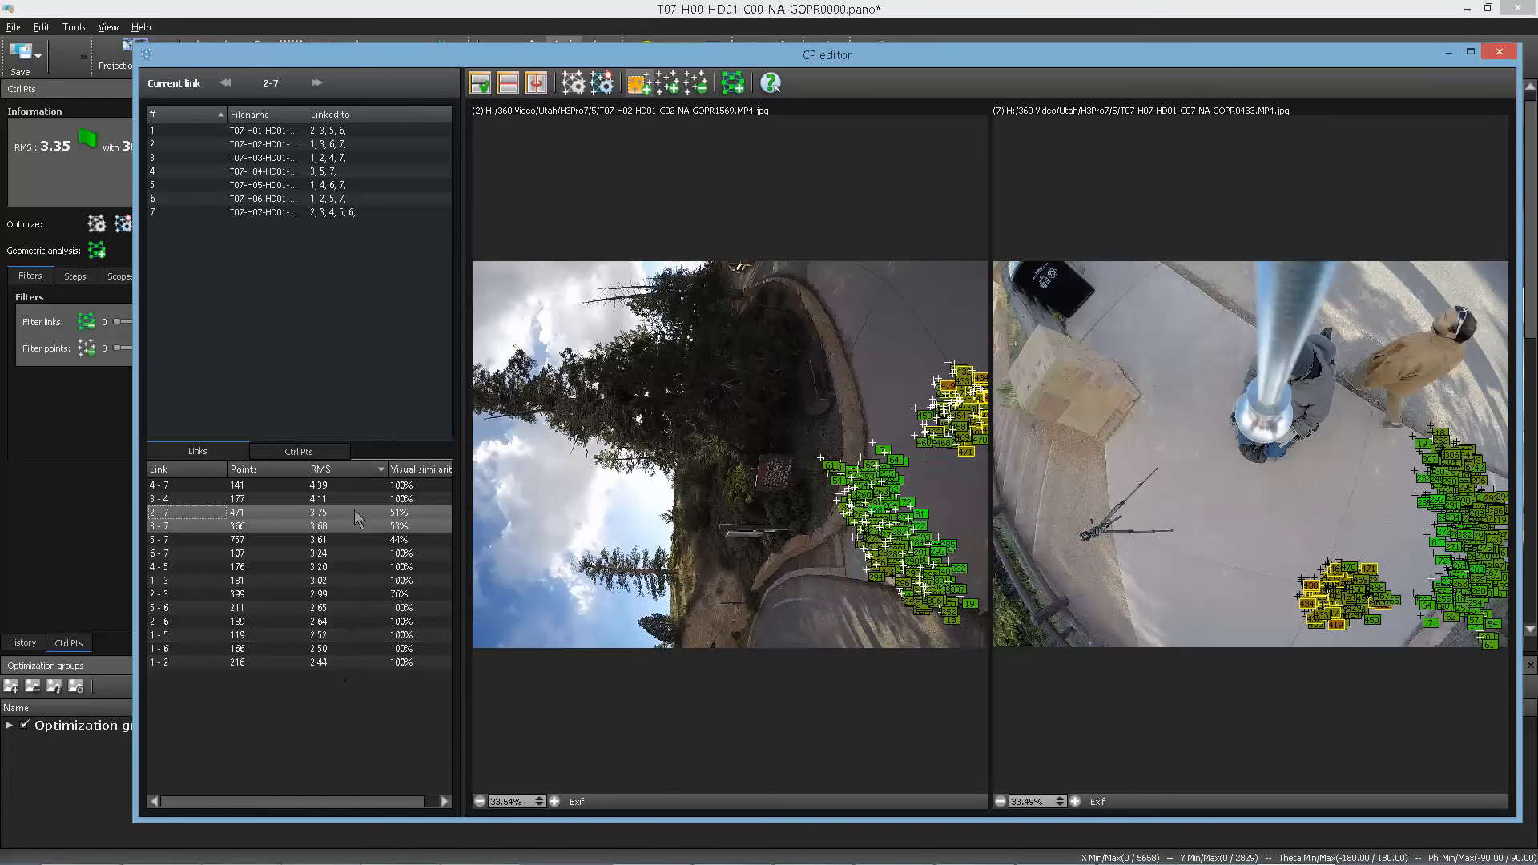
click(344, 483)
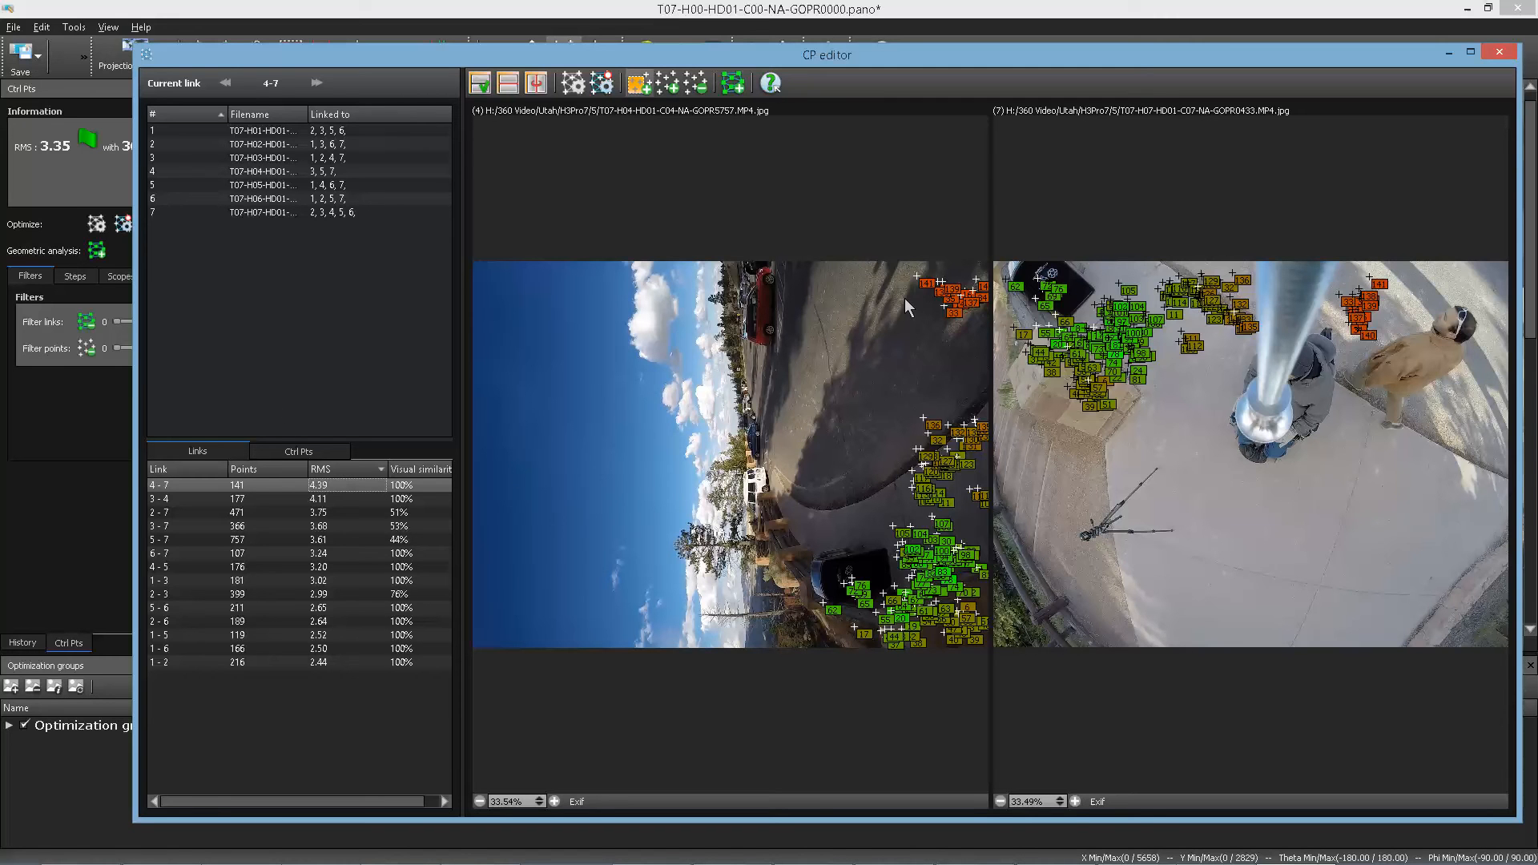
drag(872, 242, 1002, 356)
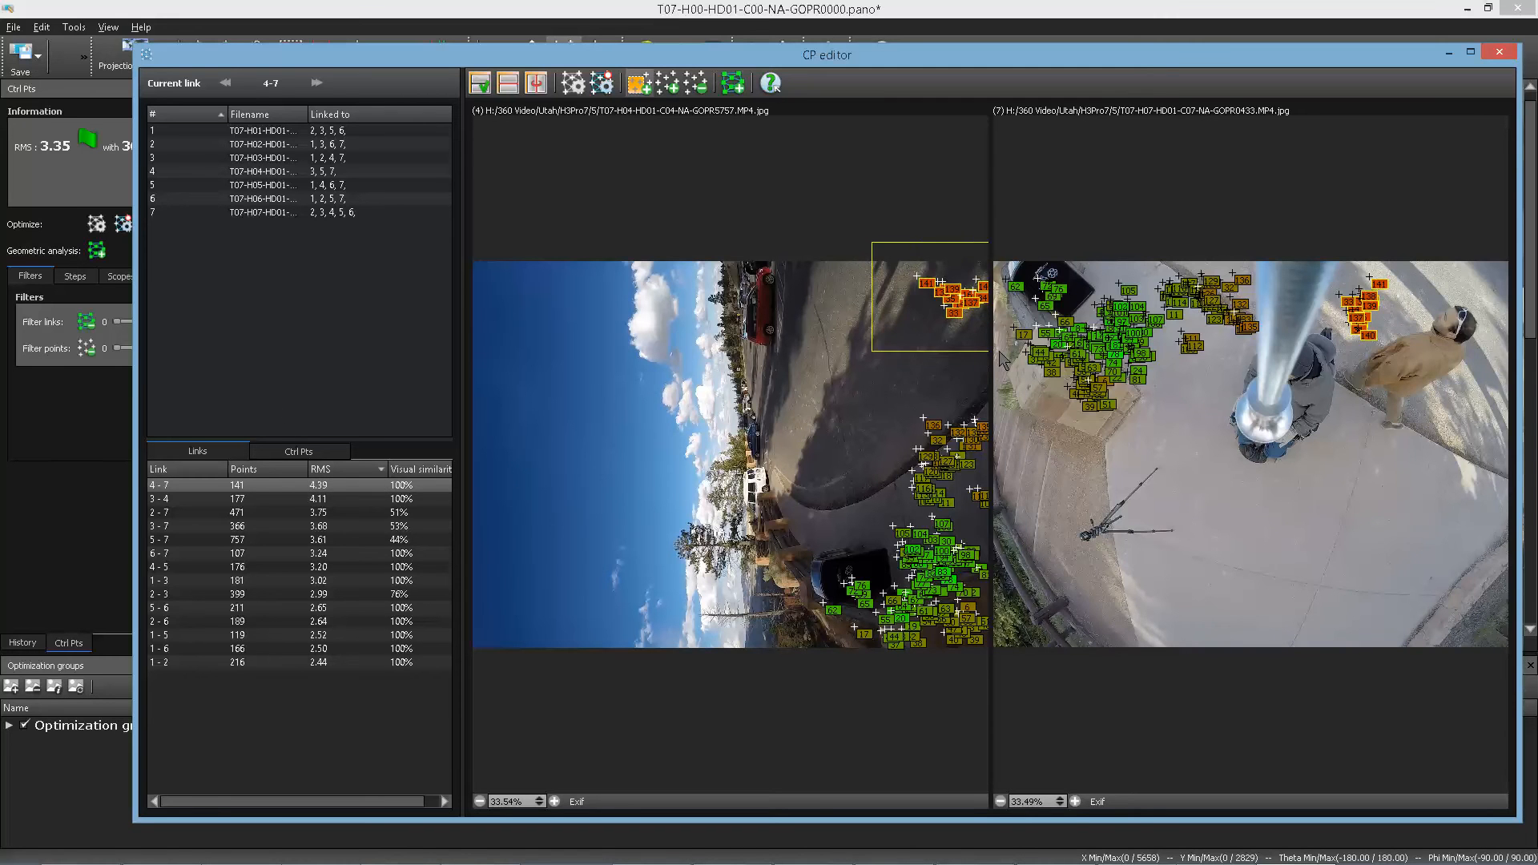
key(Delete)
- Generate three more sets of control points for link 4-7 over the shared area around the trash can and stone block
drag(812, 425, 1031, 652)
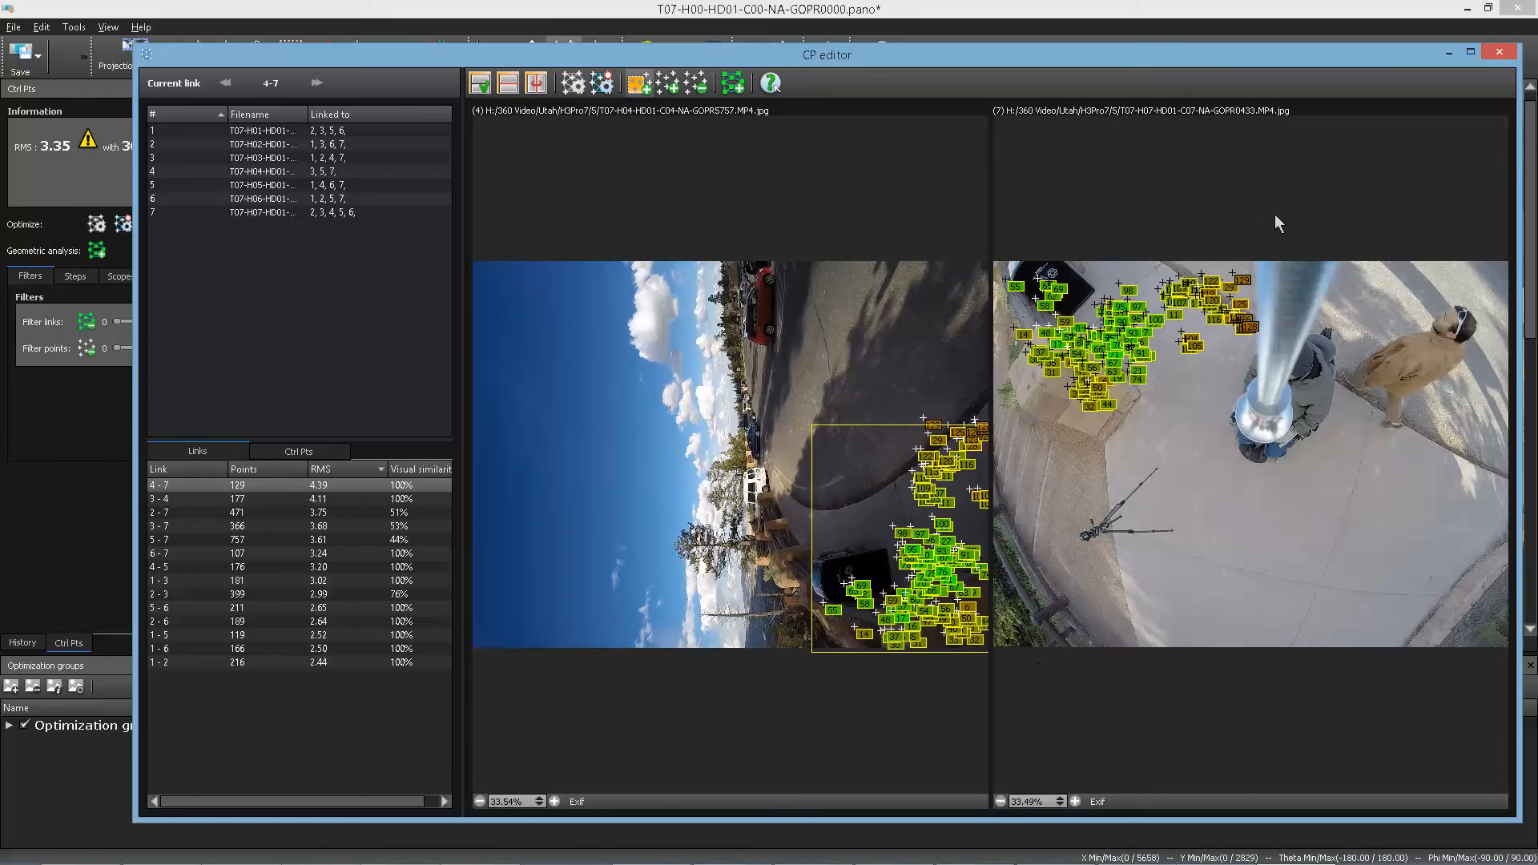
key(Return)
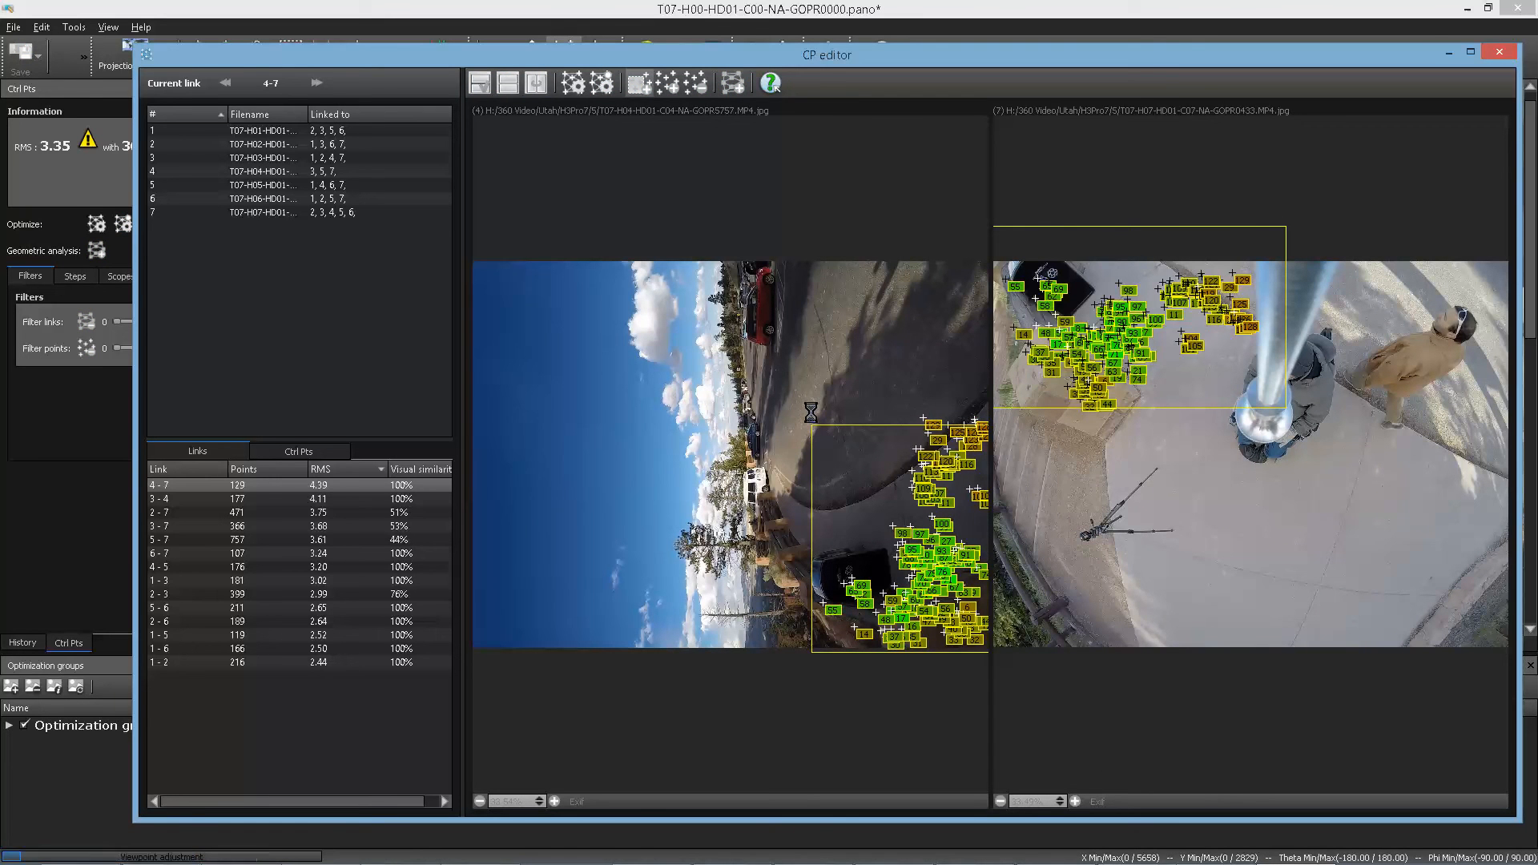
drag(813, 415, 1042, 684)
drag(1311, 242, 993, 462)
key(Return)
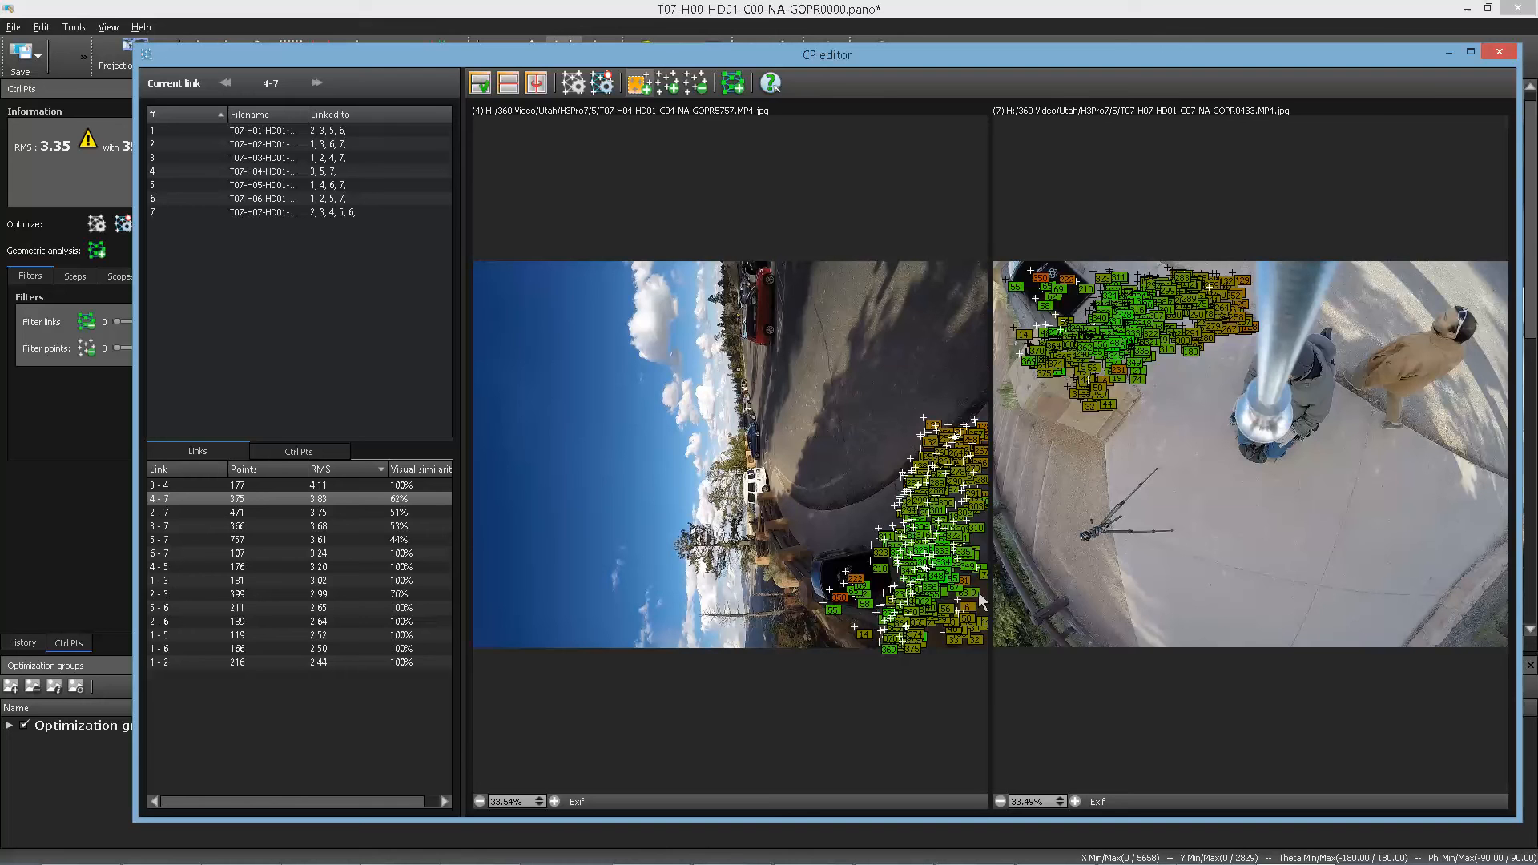
drag(1292, 264, 993, 434)
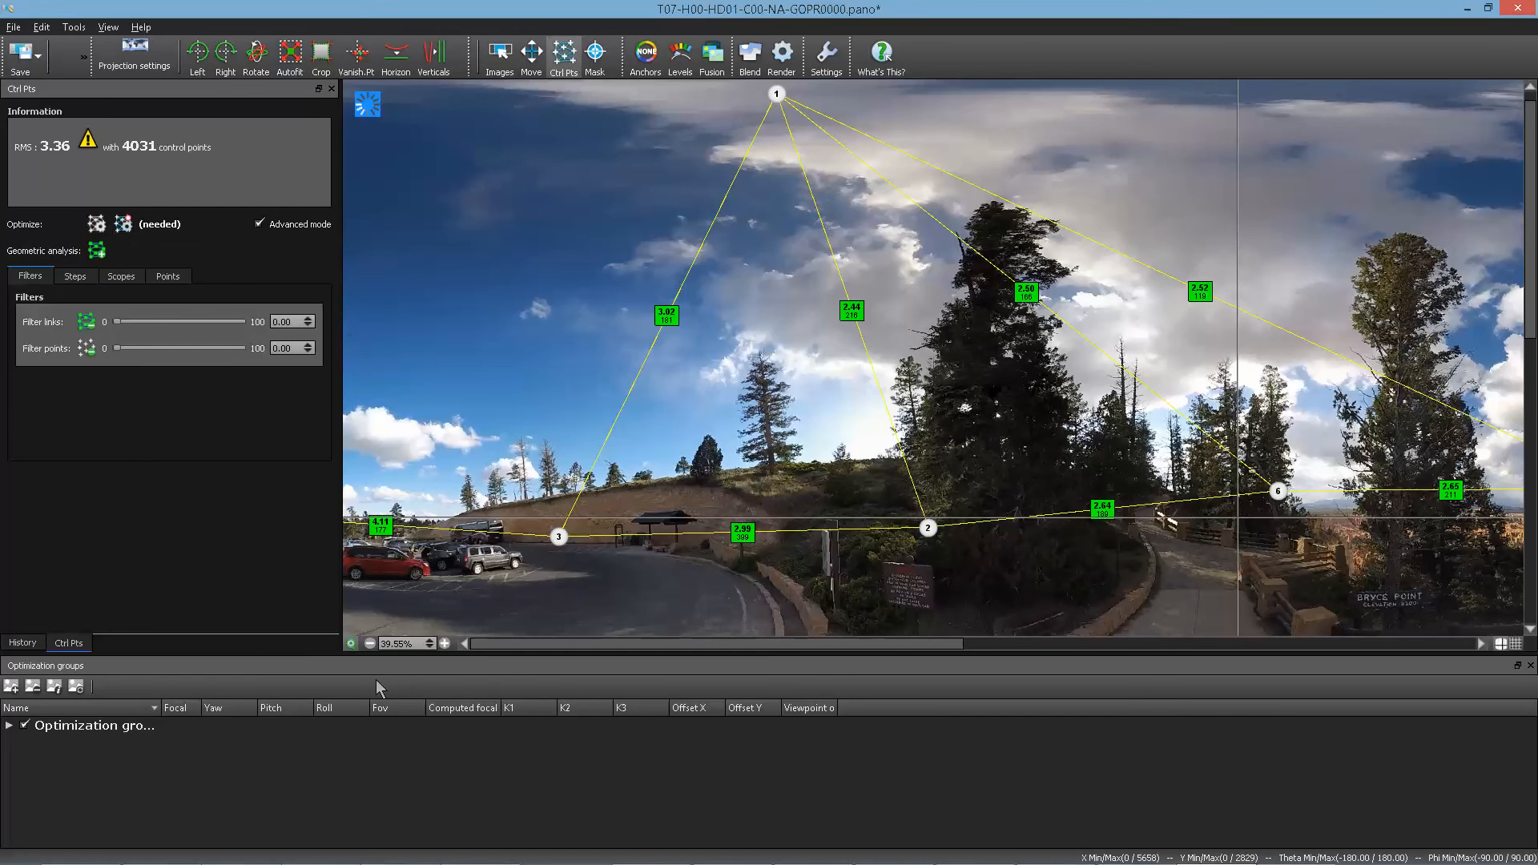
click(369, 644)
click(371, 648)
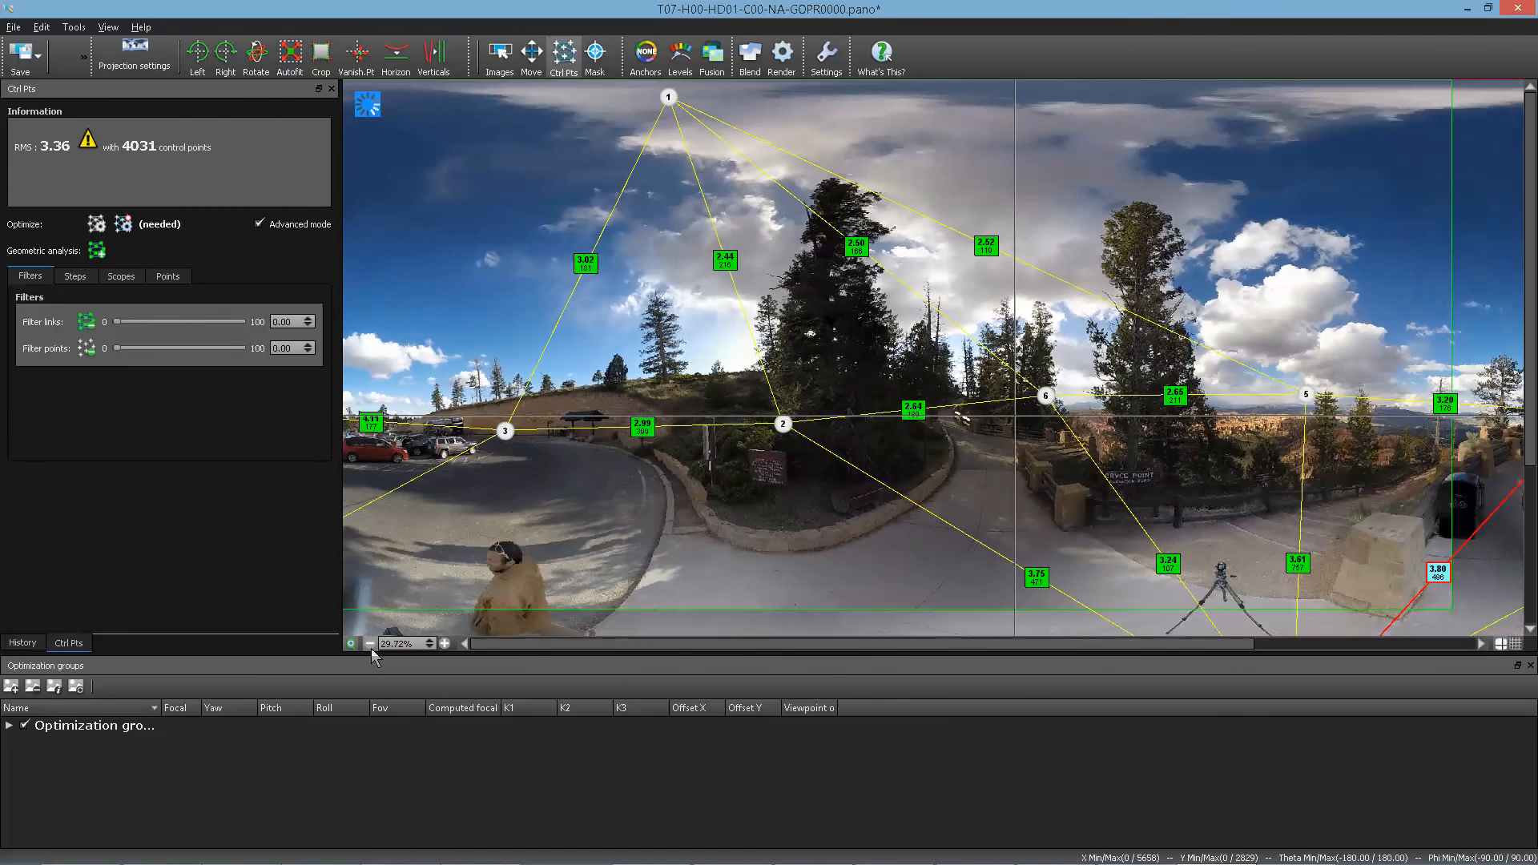
key(alt+Tab)
key(alt+Tab)
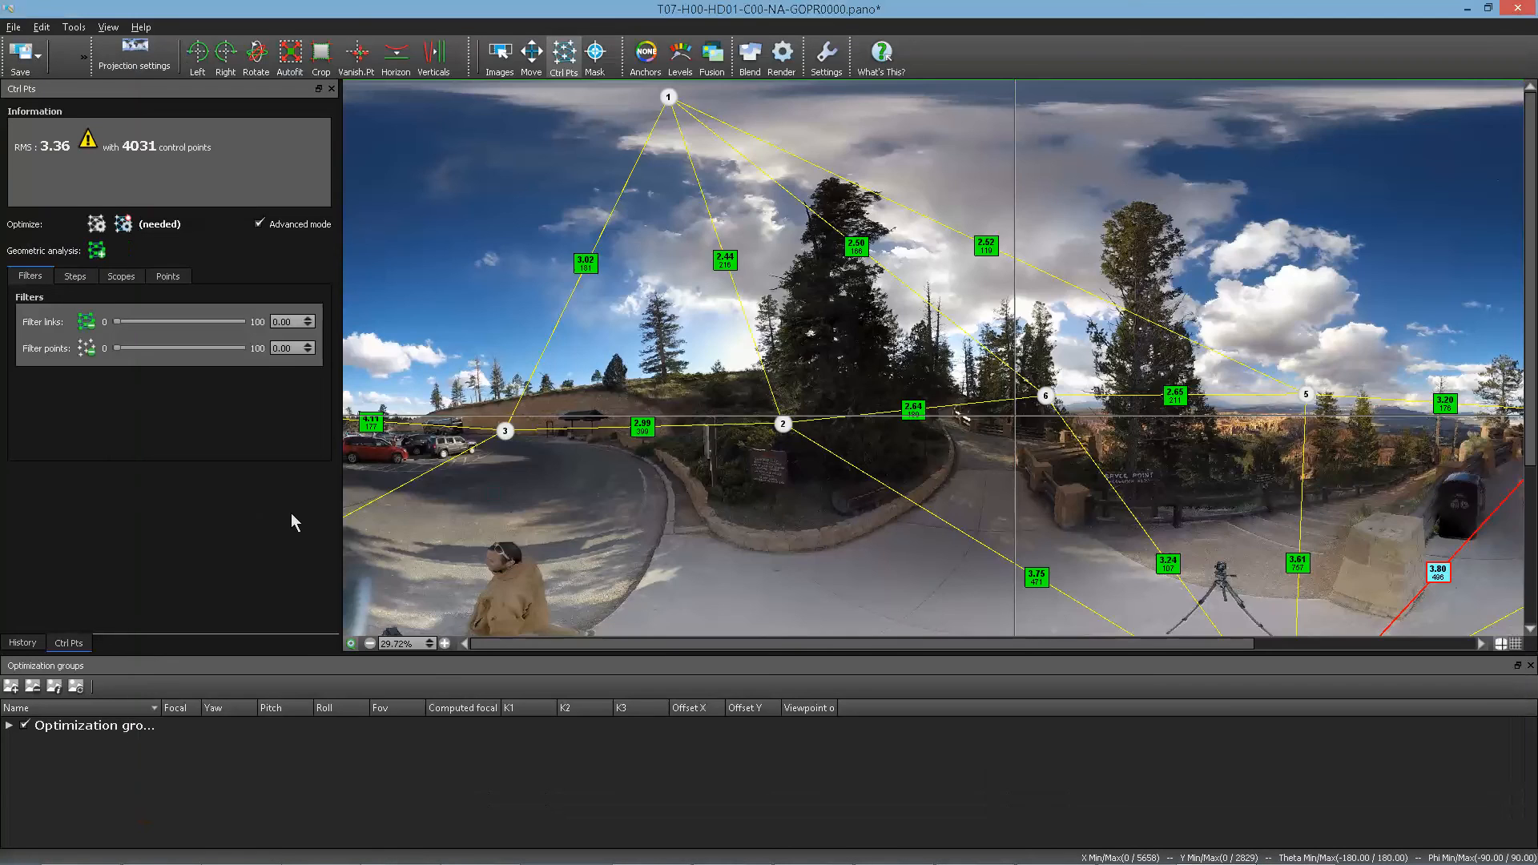
- Re-optimize the panorama with the newly generated control points and bring the whole panorama into view
click(370, 644)
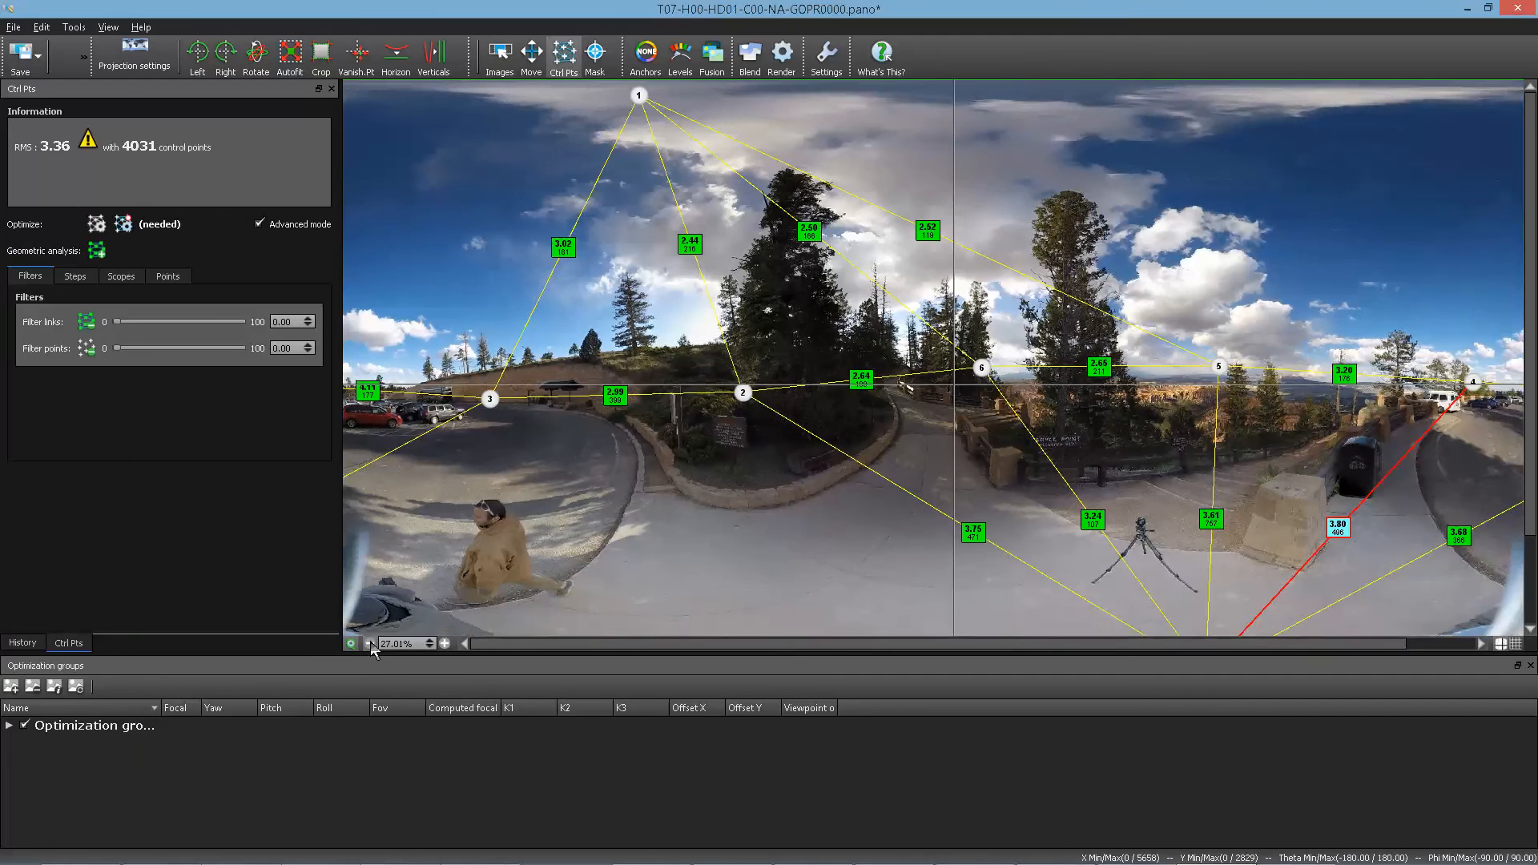
click(369, 644)
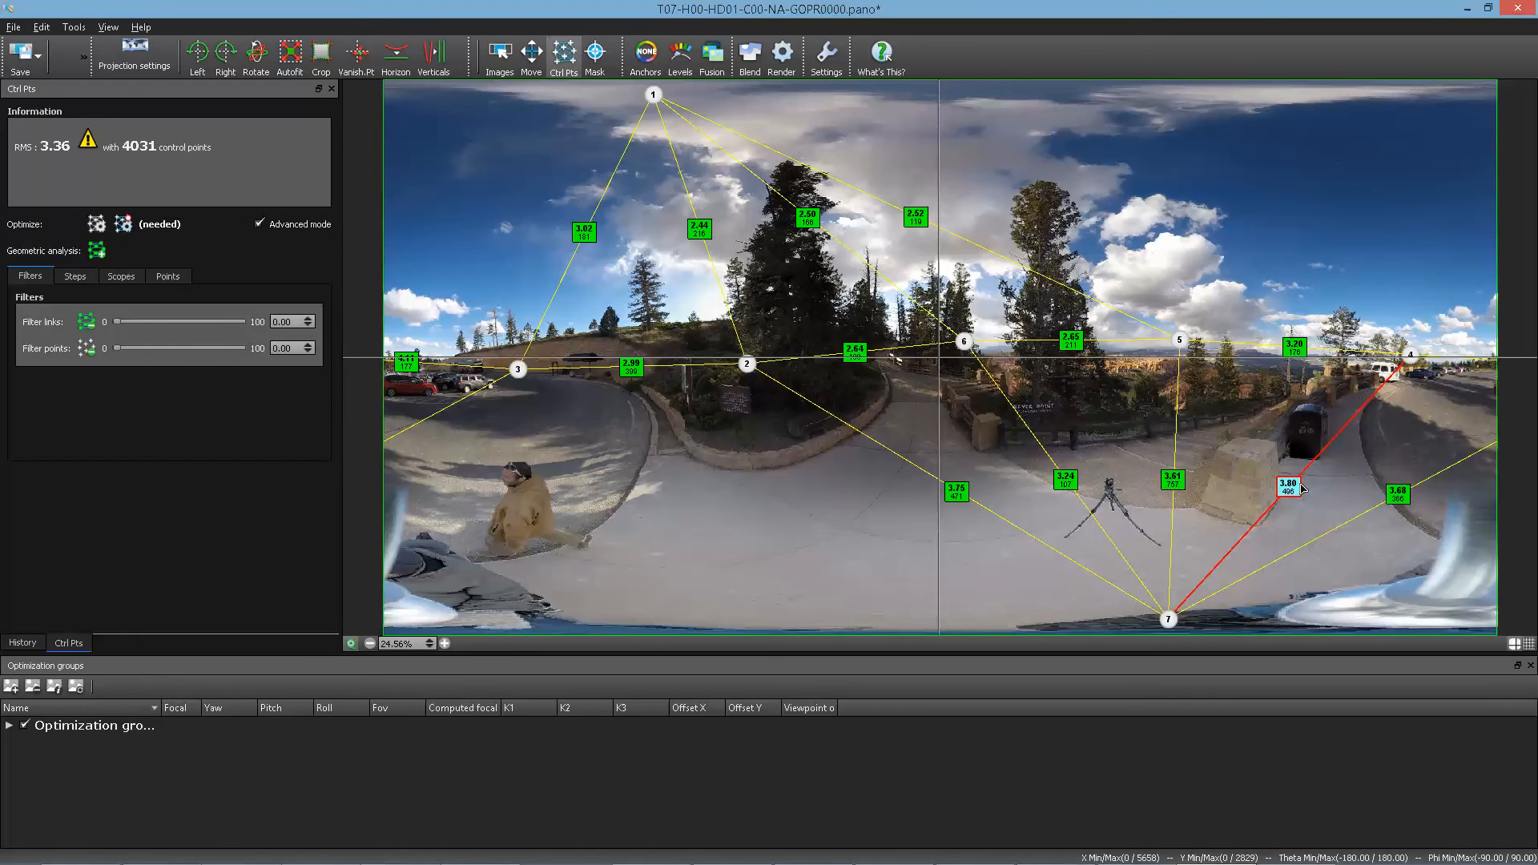
click(126, 224)
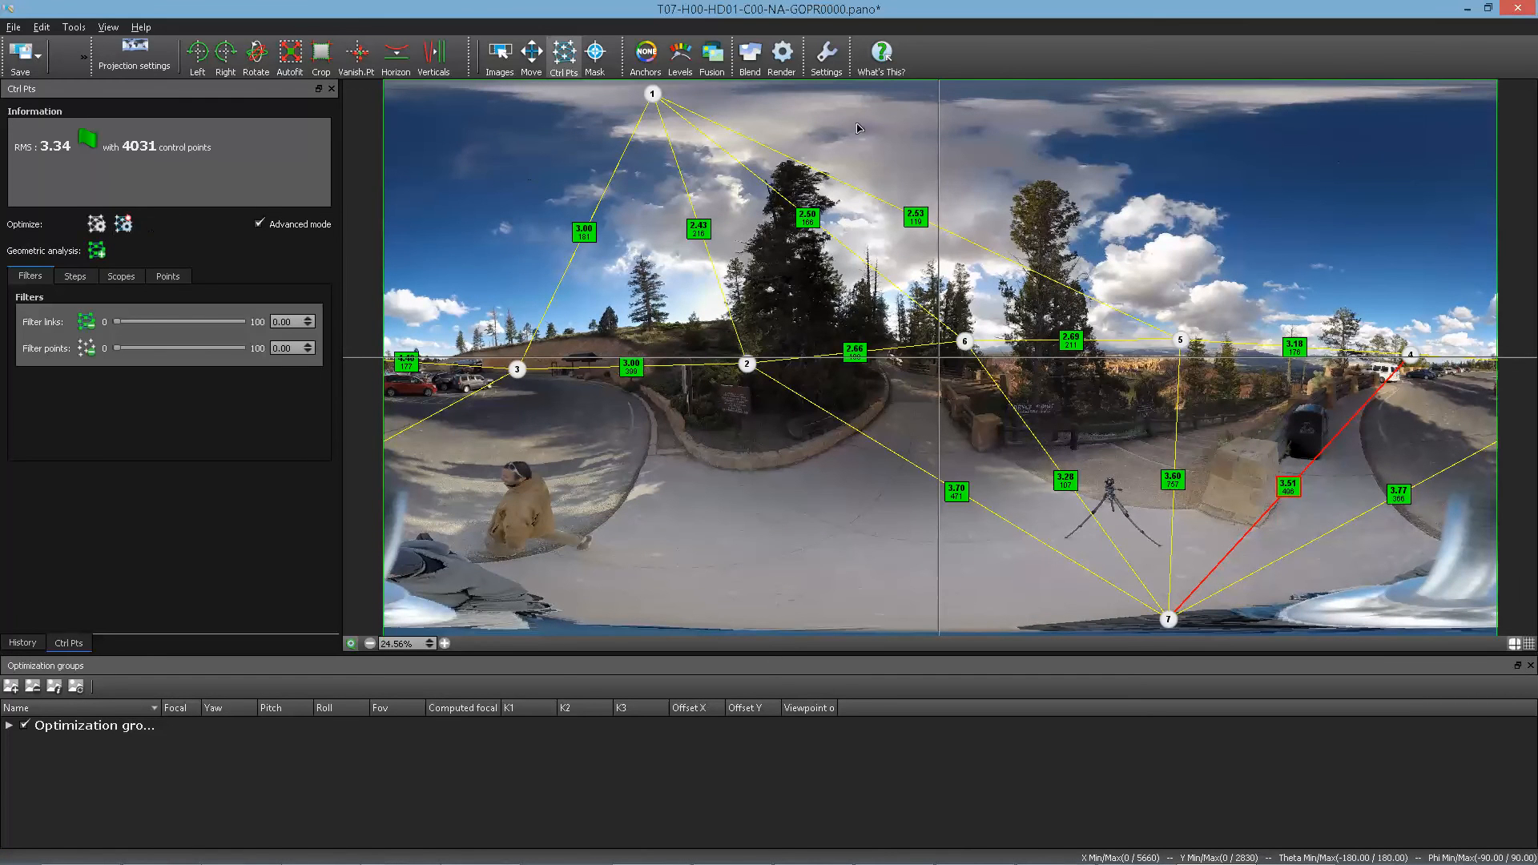
- Examine the coverage and links of individual images, and compare the control-point spread on links 3-4, 3-7, 2-7, 5-7 and 4-7
click(1414, 353)
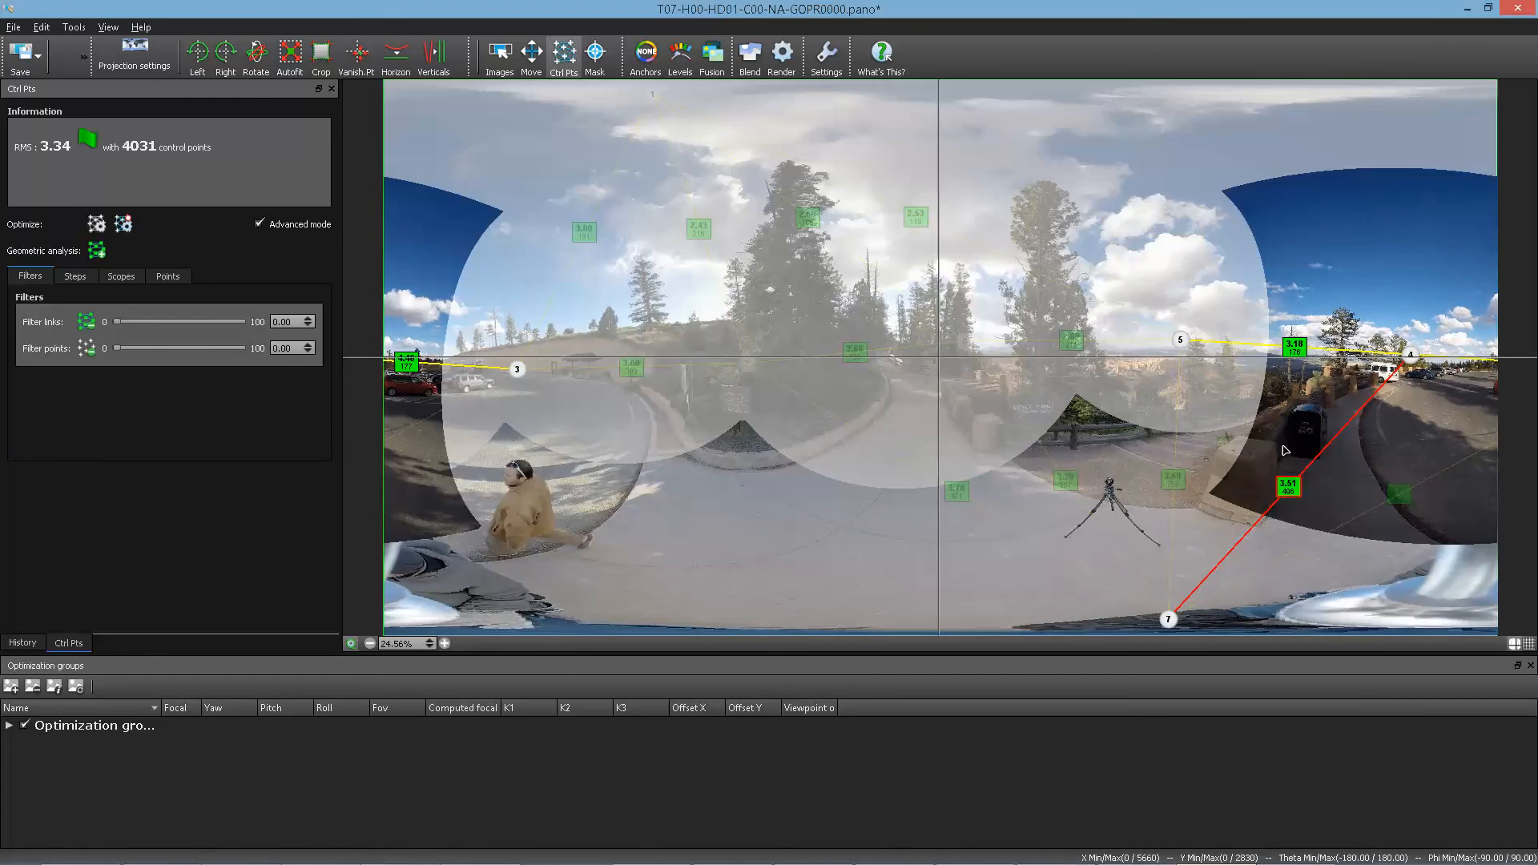
click(1164, 621)
click(1179, 343)
click(966, 343)
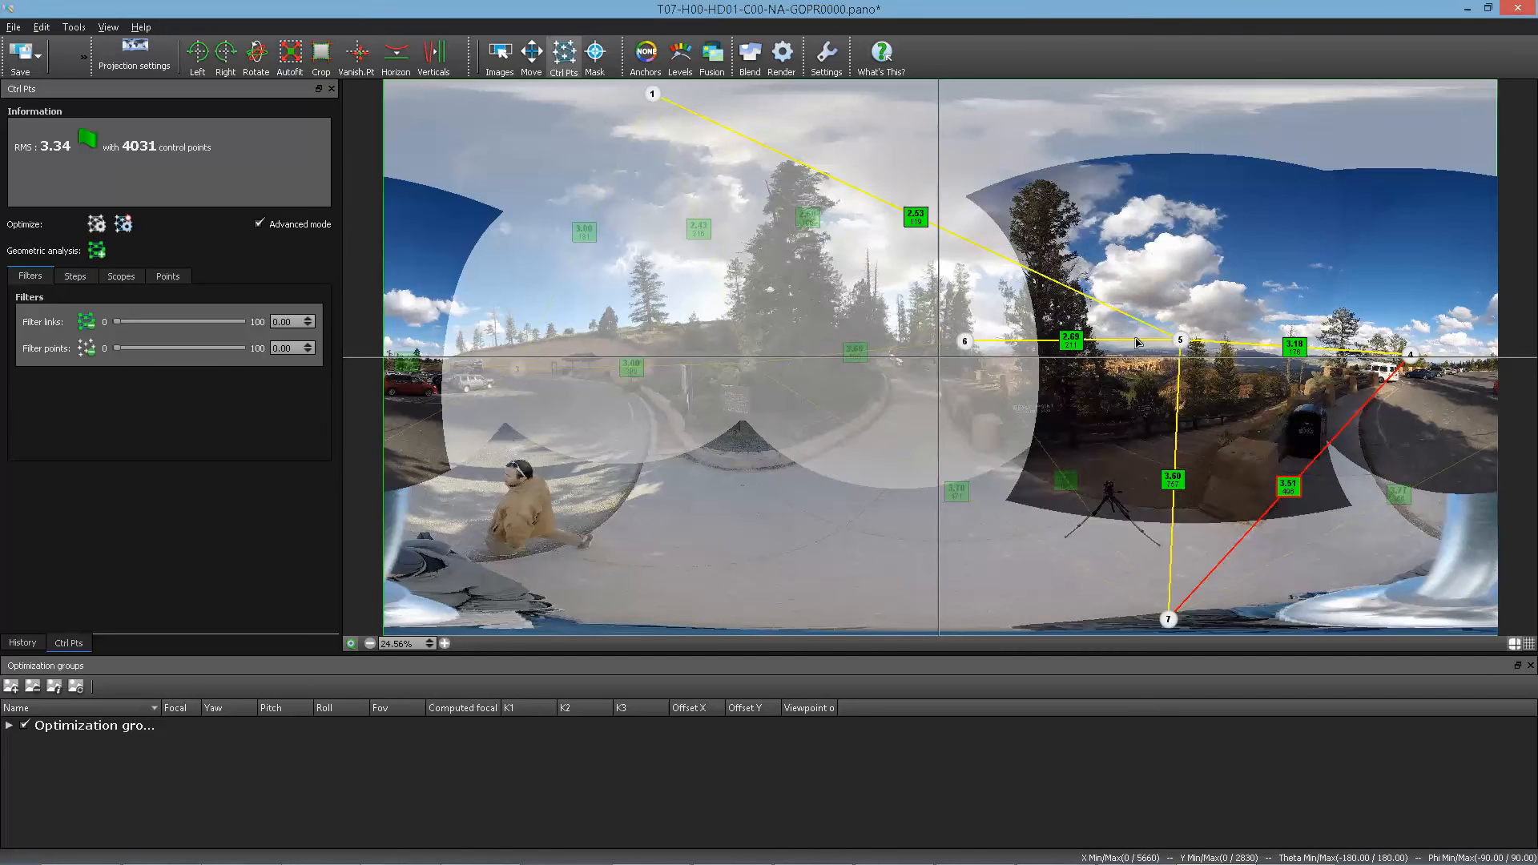
click(743, 363)
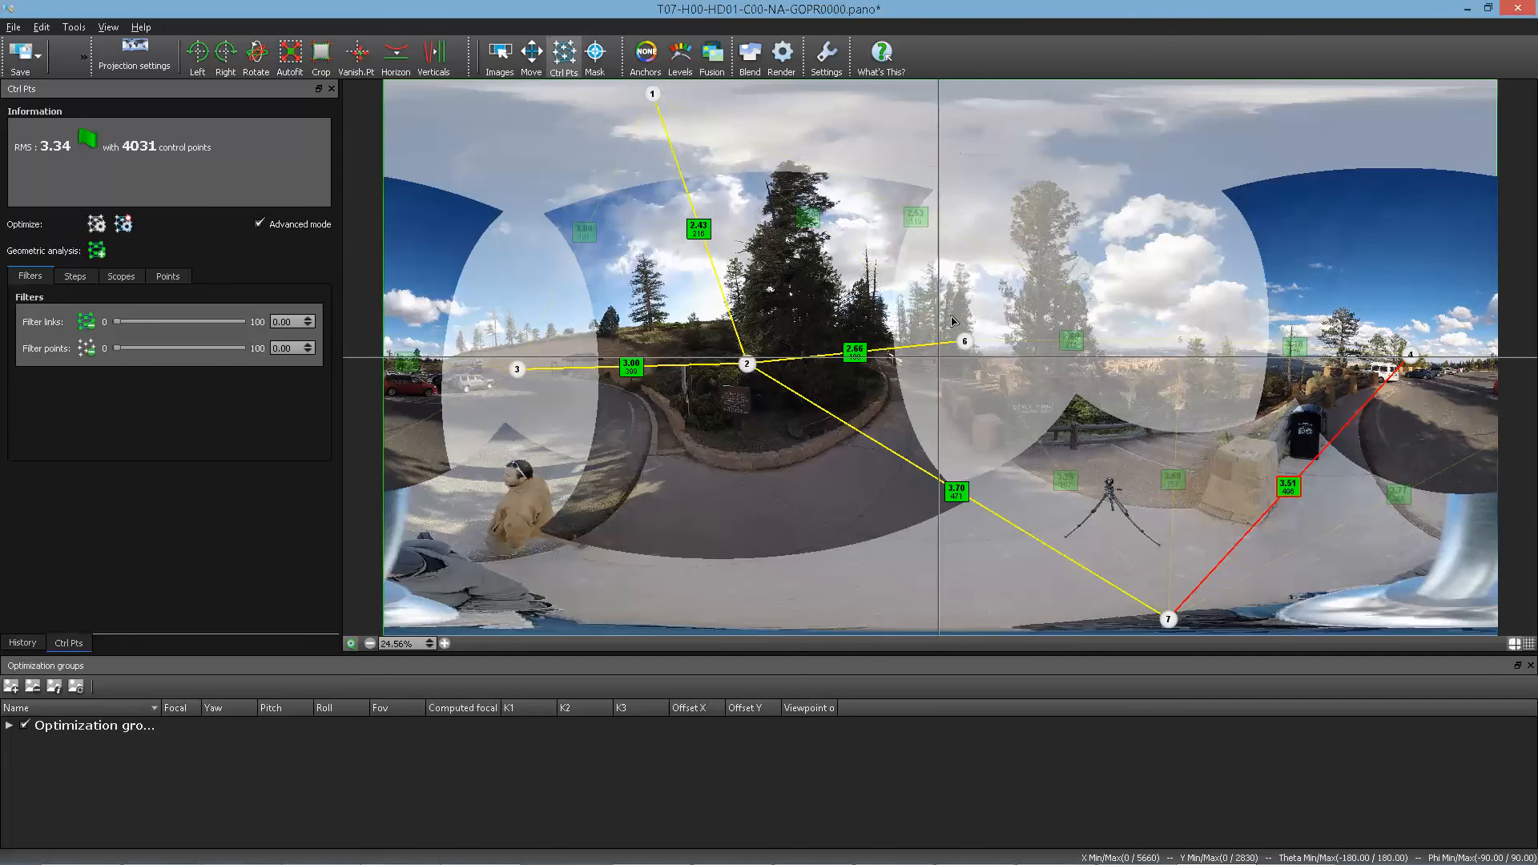
double_click(943, 315)
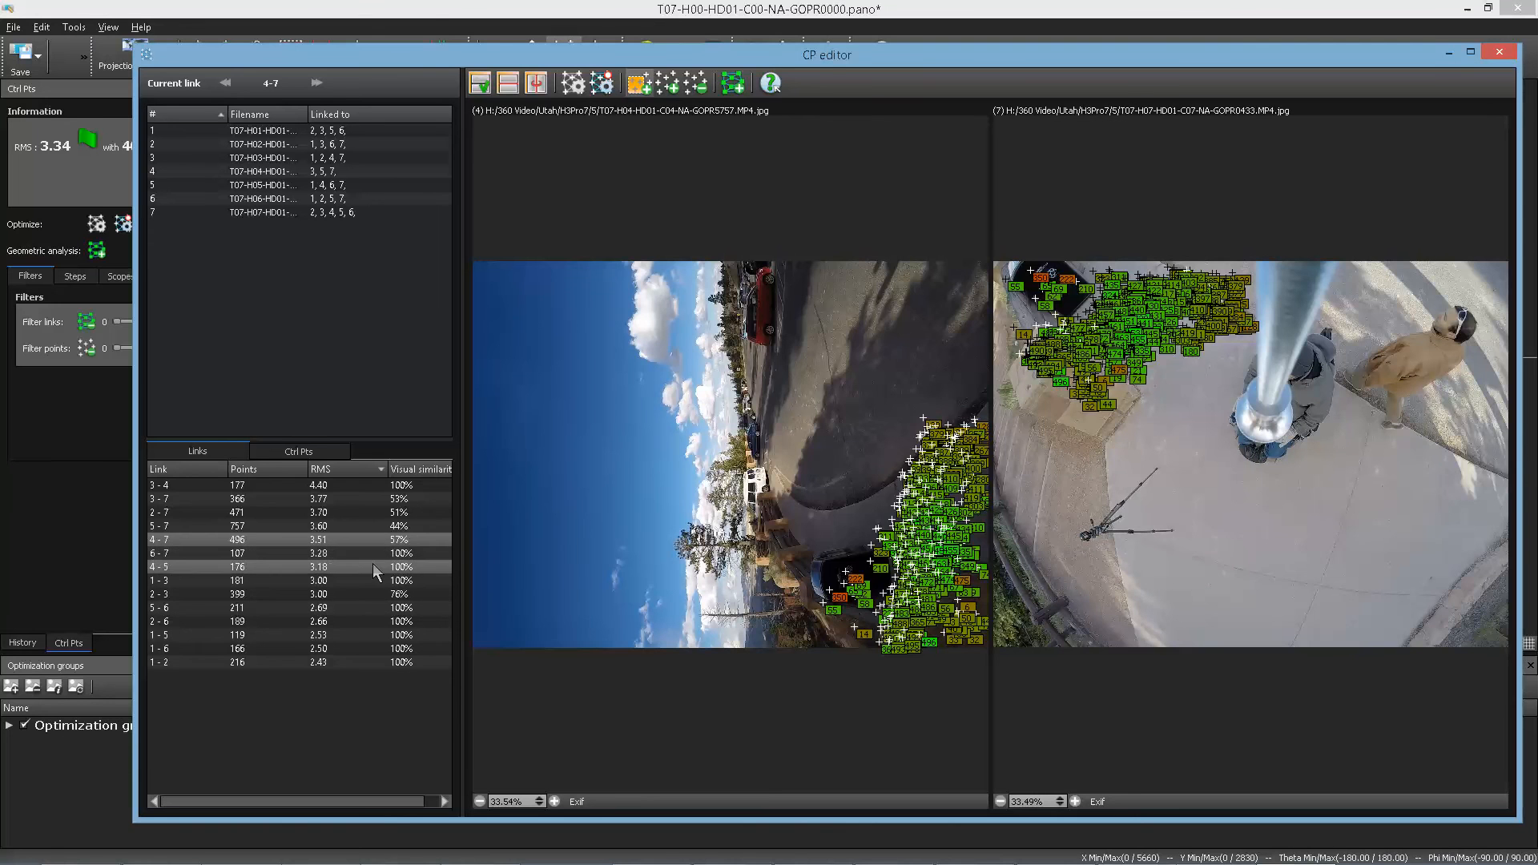
click(344, 487)
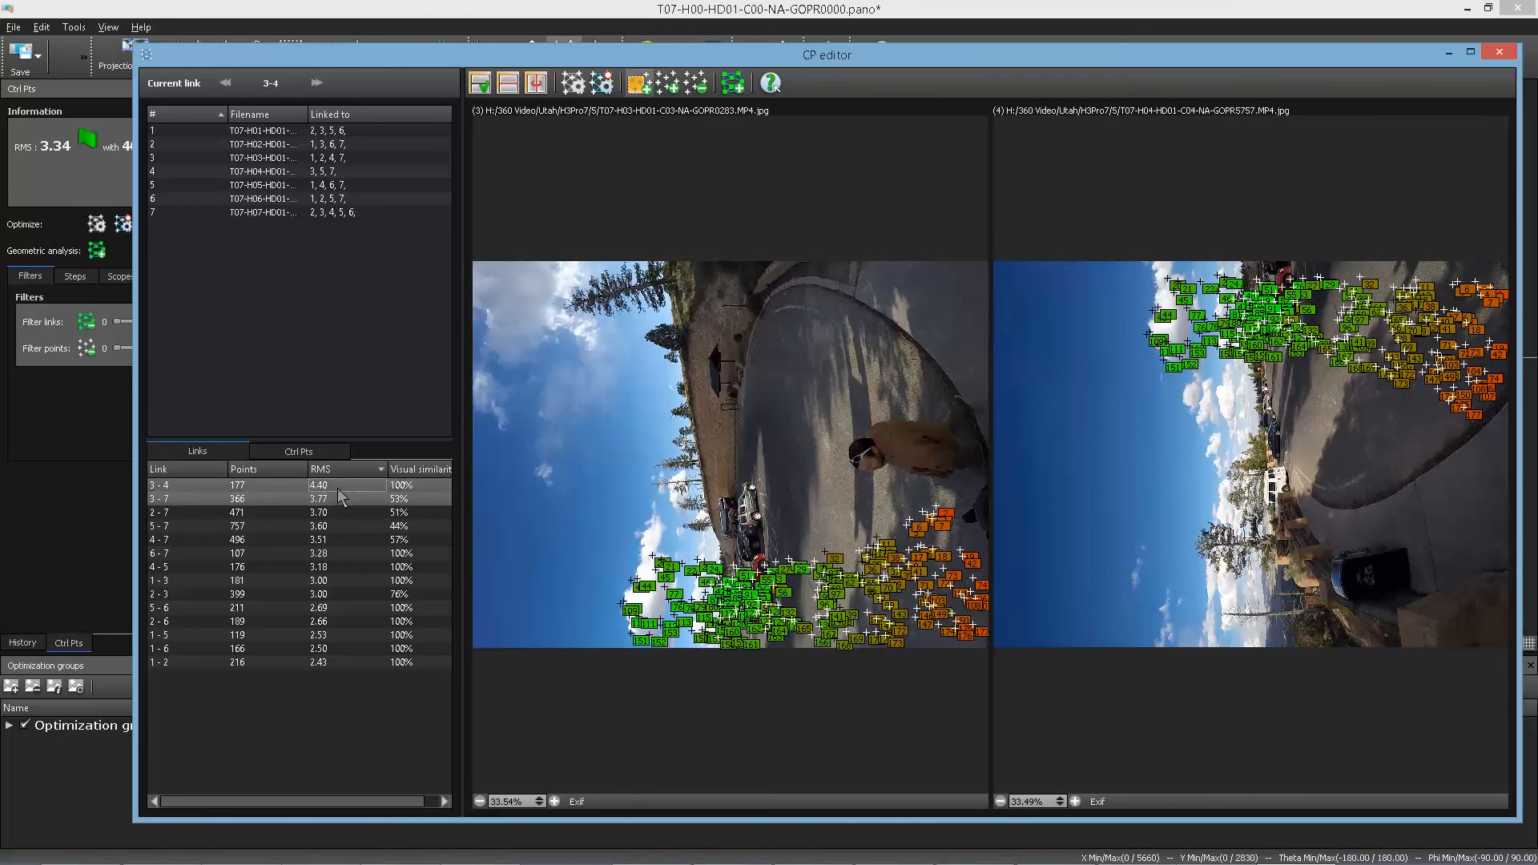
click(335, 497)
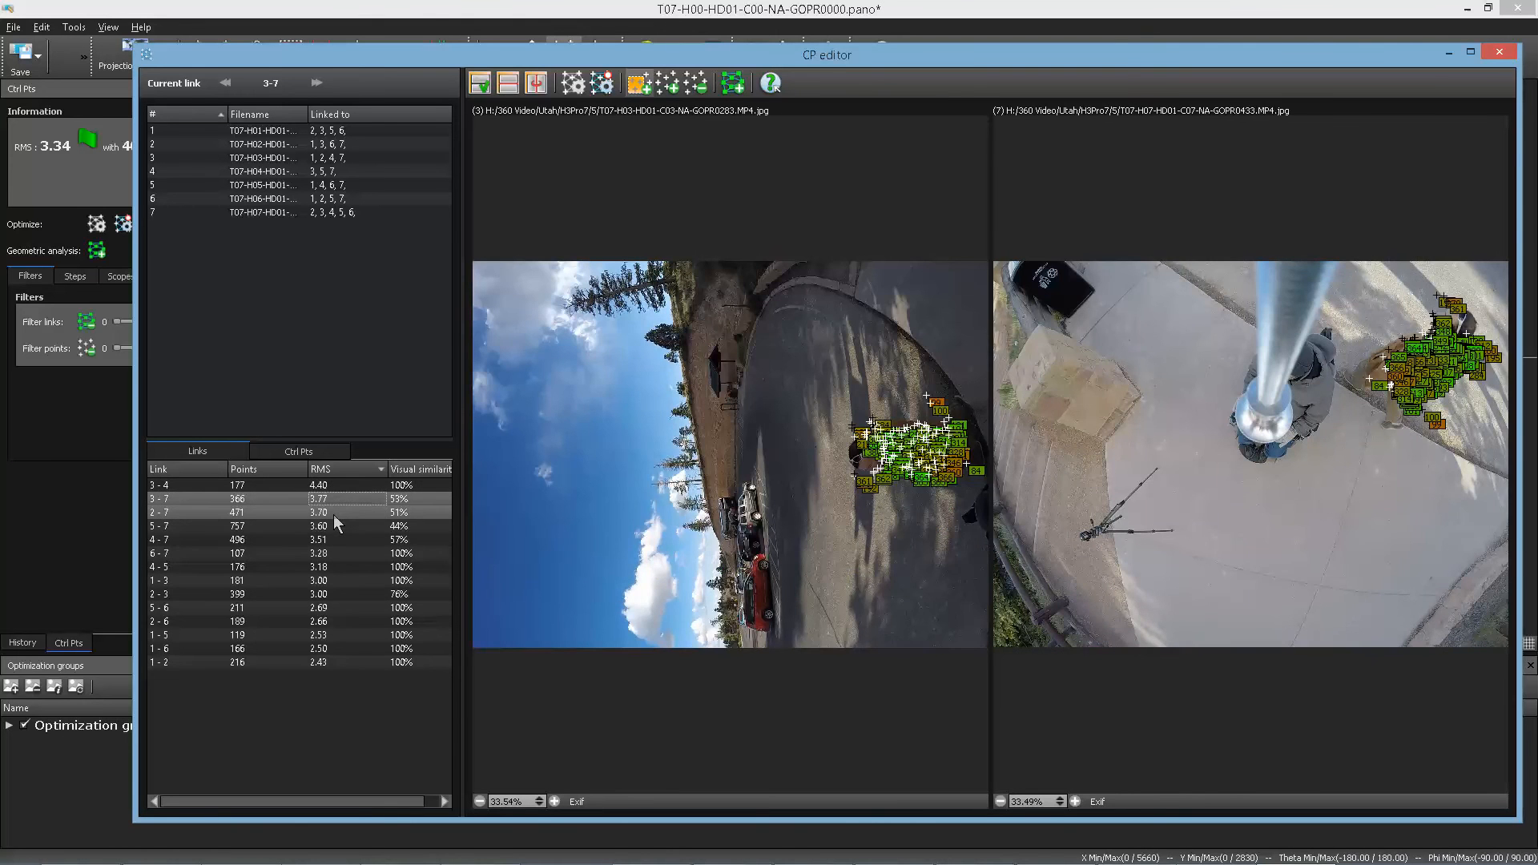
click(334, 512)
click(334, 525)
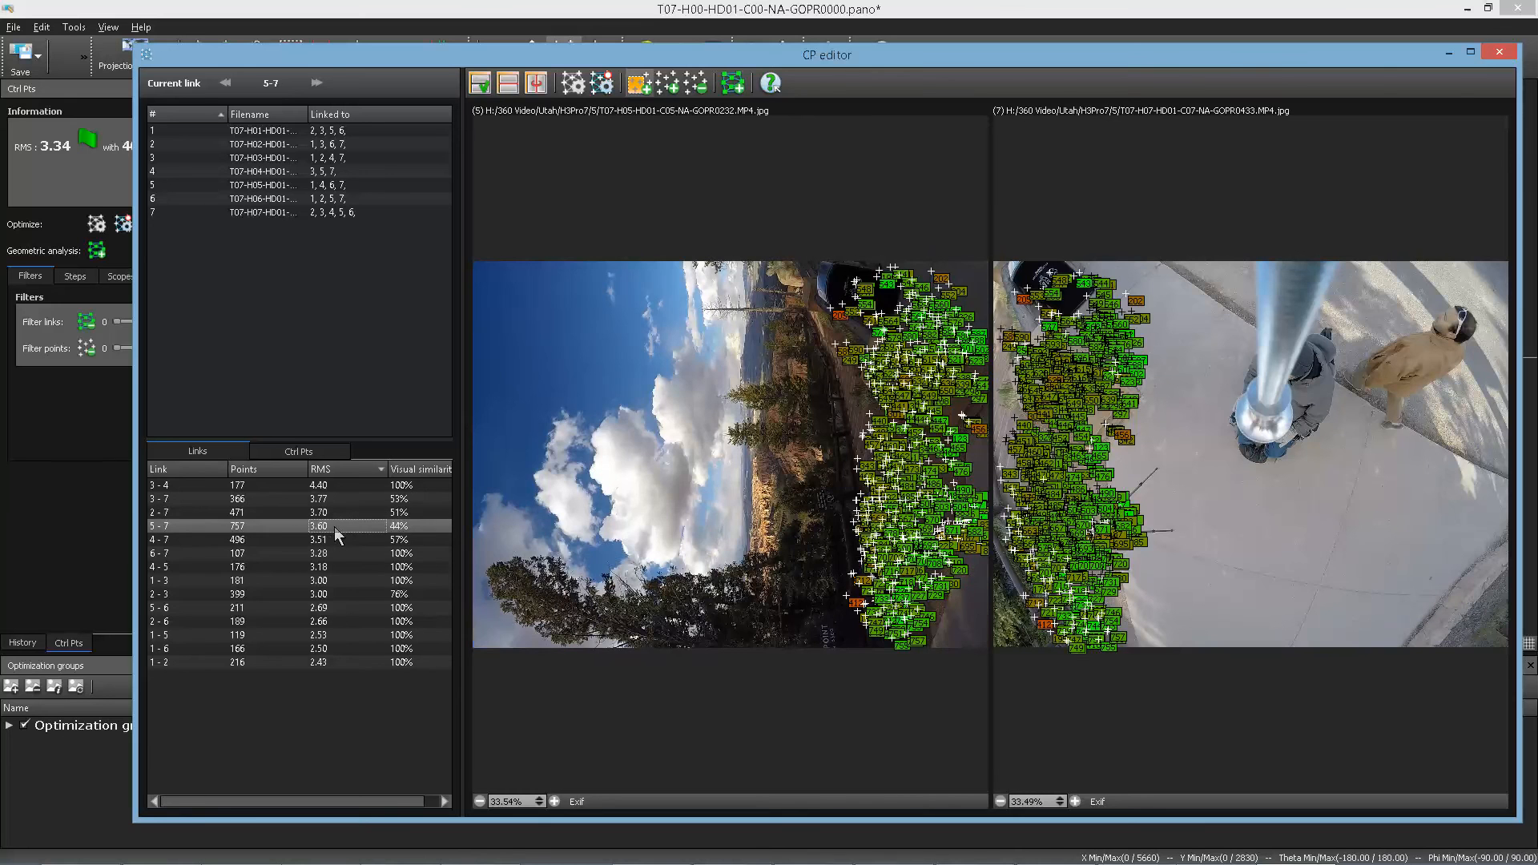
click(359, 541)
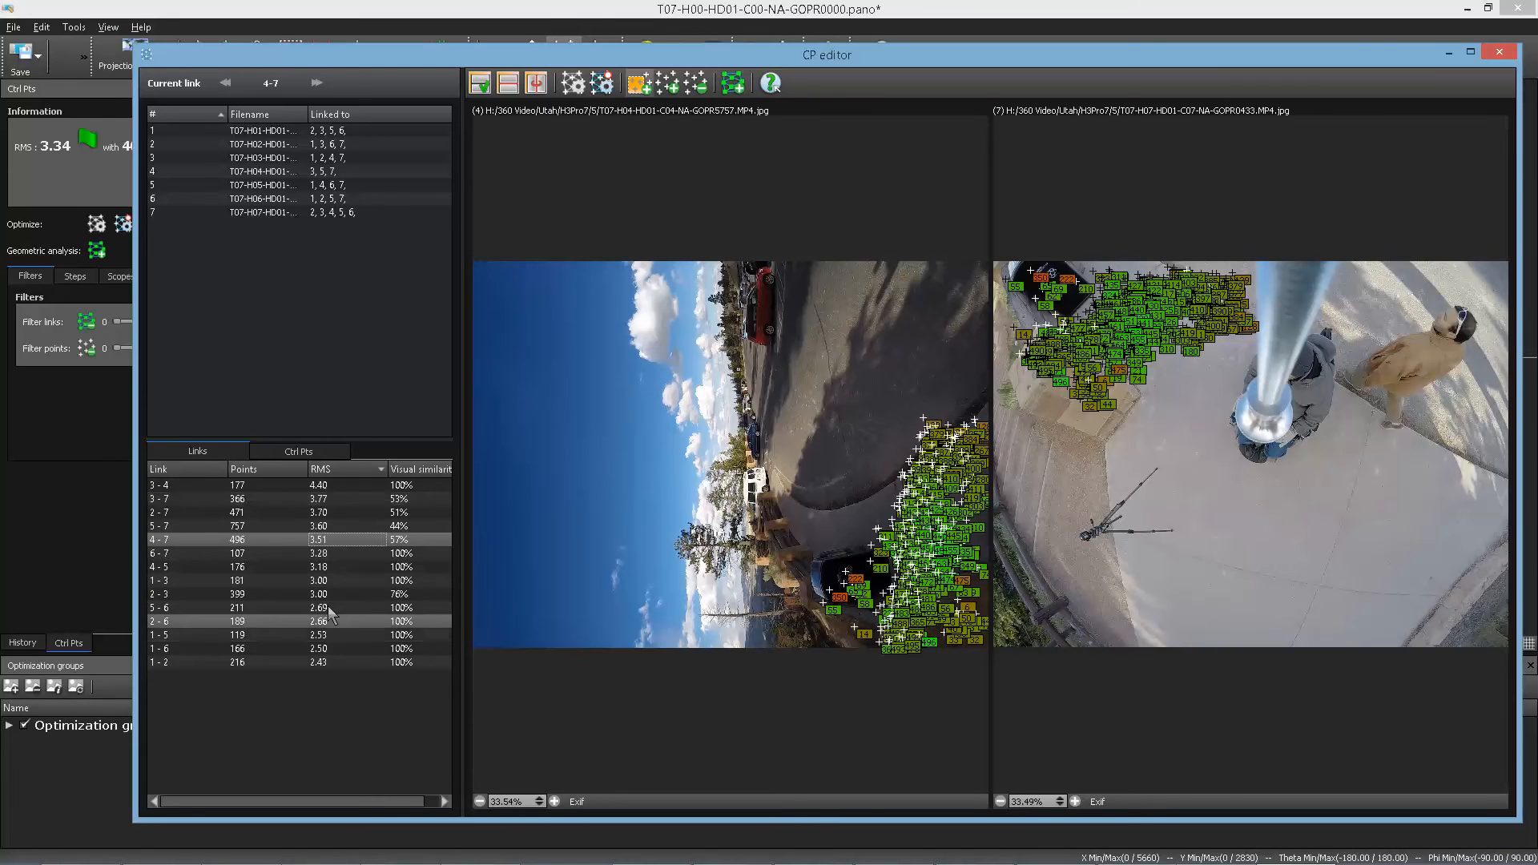
- Delete link 3-4's control points with an RMS of about 4.89 and higher, and re-optimize the panorama
click(330, 484)
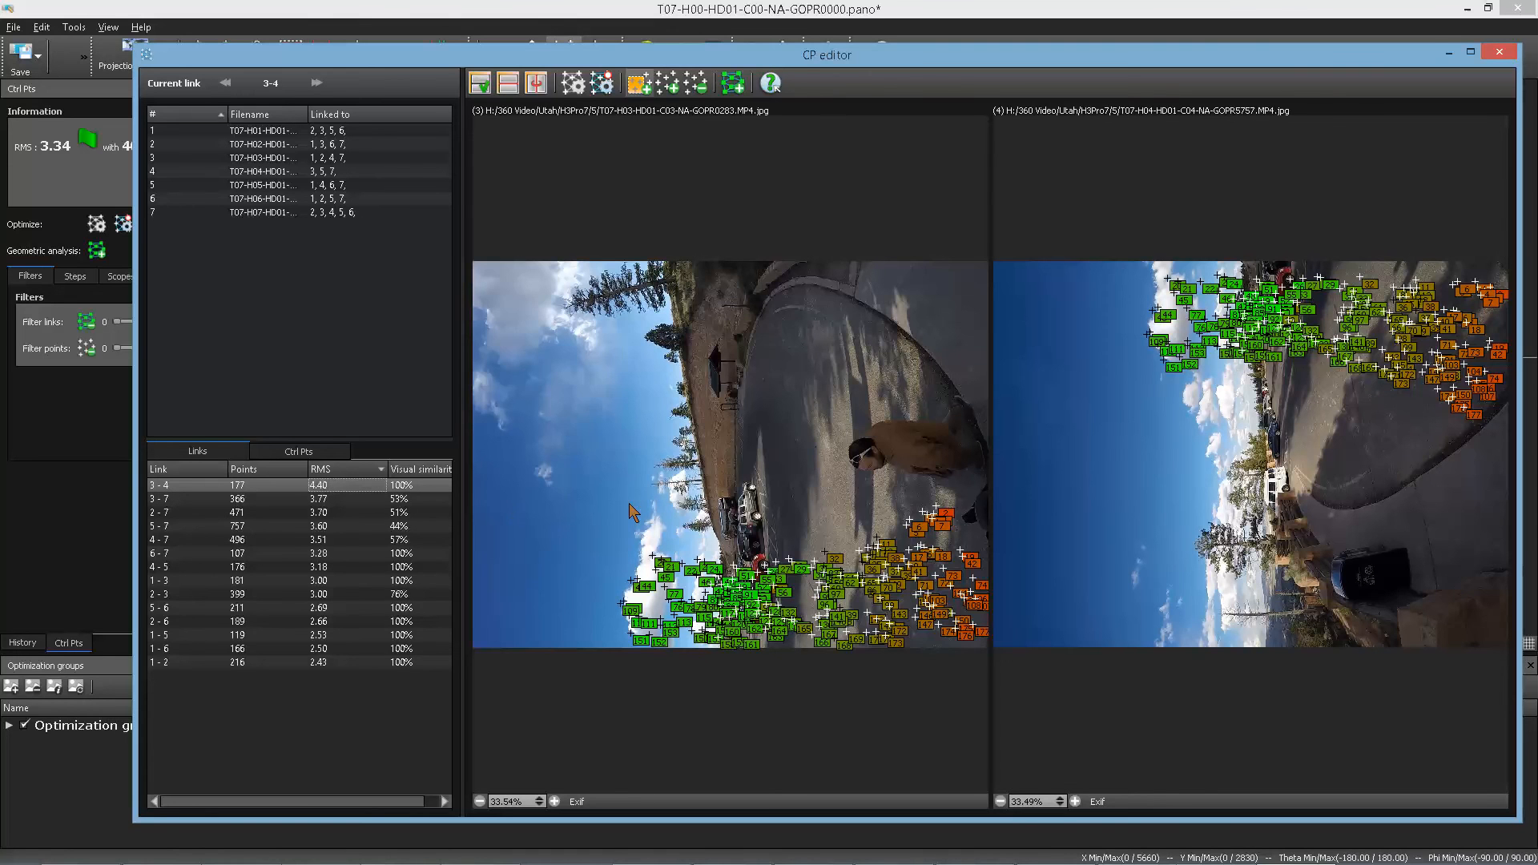
drag(811, 488, 1051, 727)
click(335, 715)
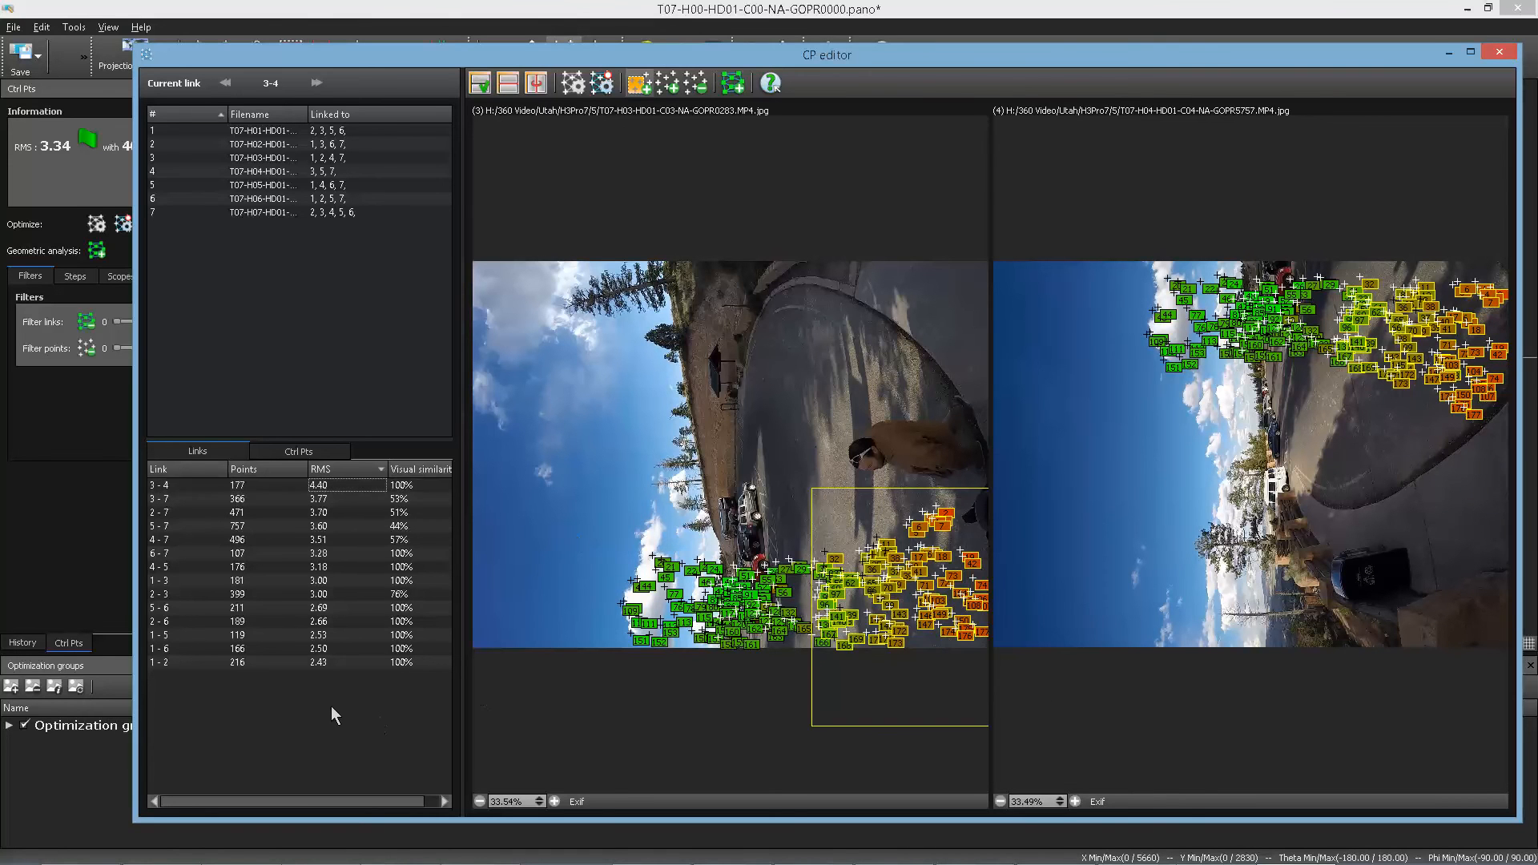
click(306, 451)
click(219, 450)
click(233, 486)
click(232, 489)
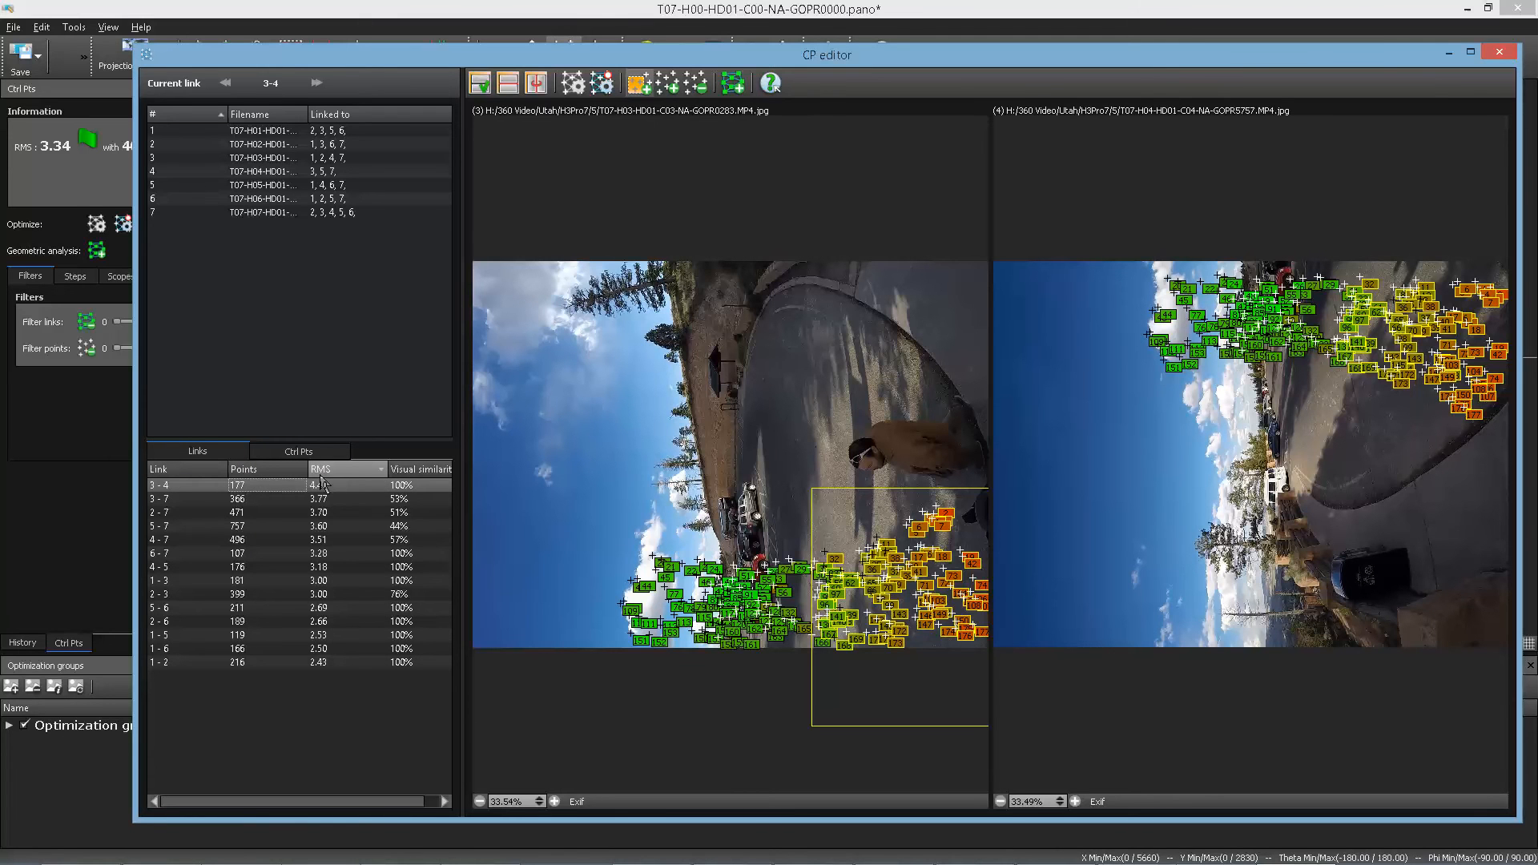
click(290, 455)
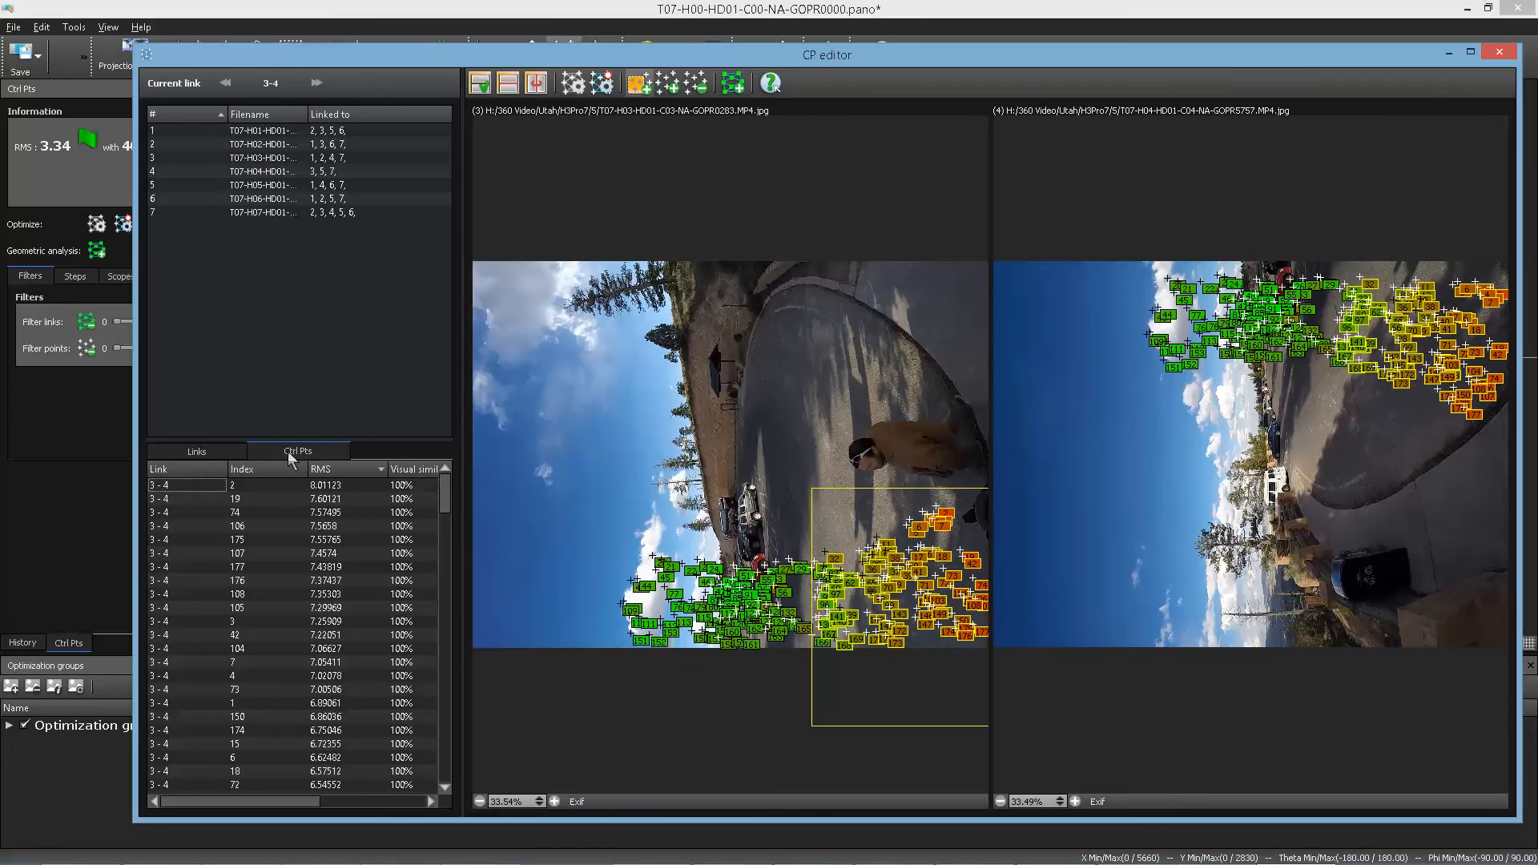
click(354, 487)
scroll(445, 506, down, 20)
shift+click(436, 607)
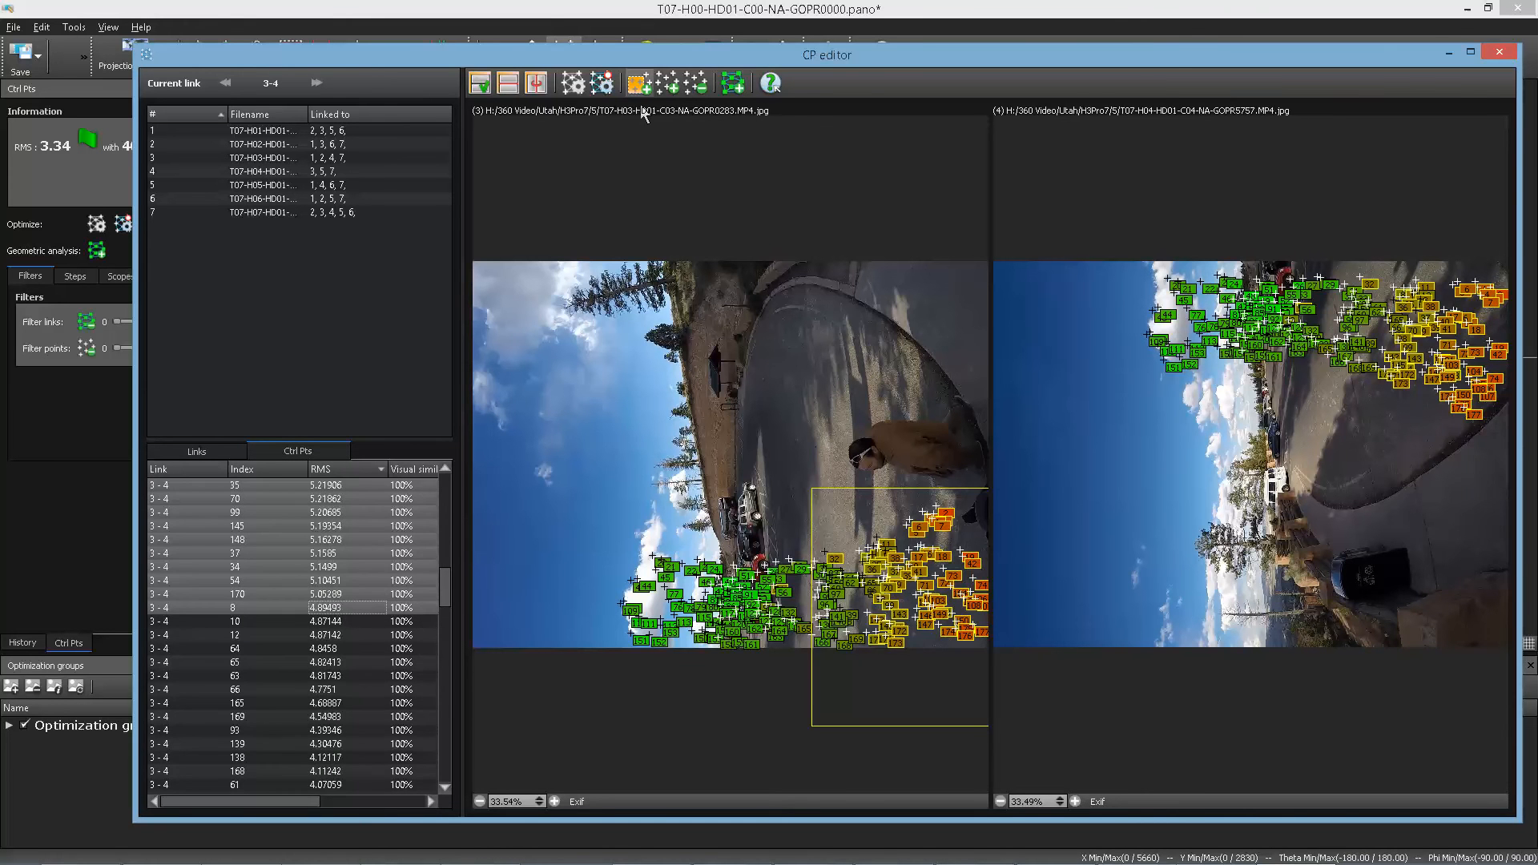
key(Delete)
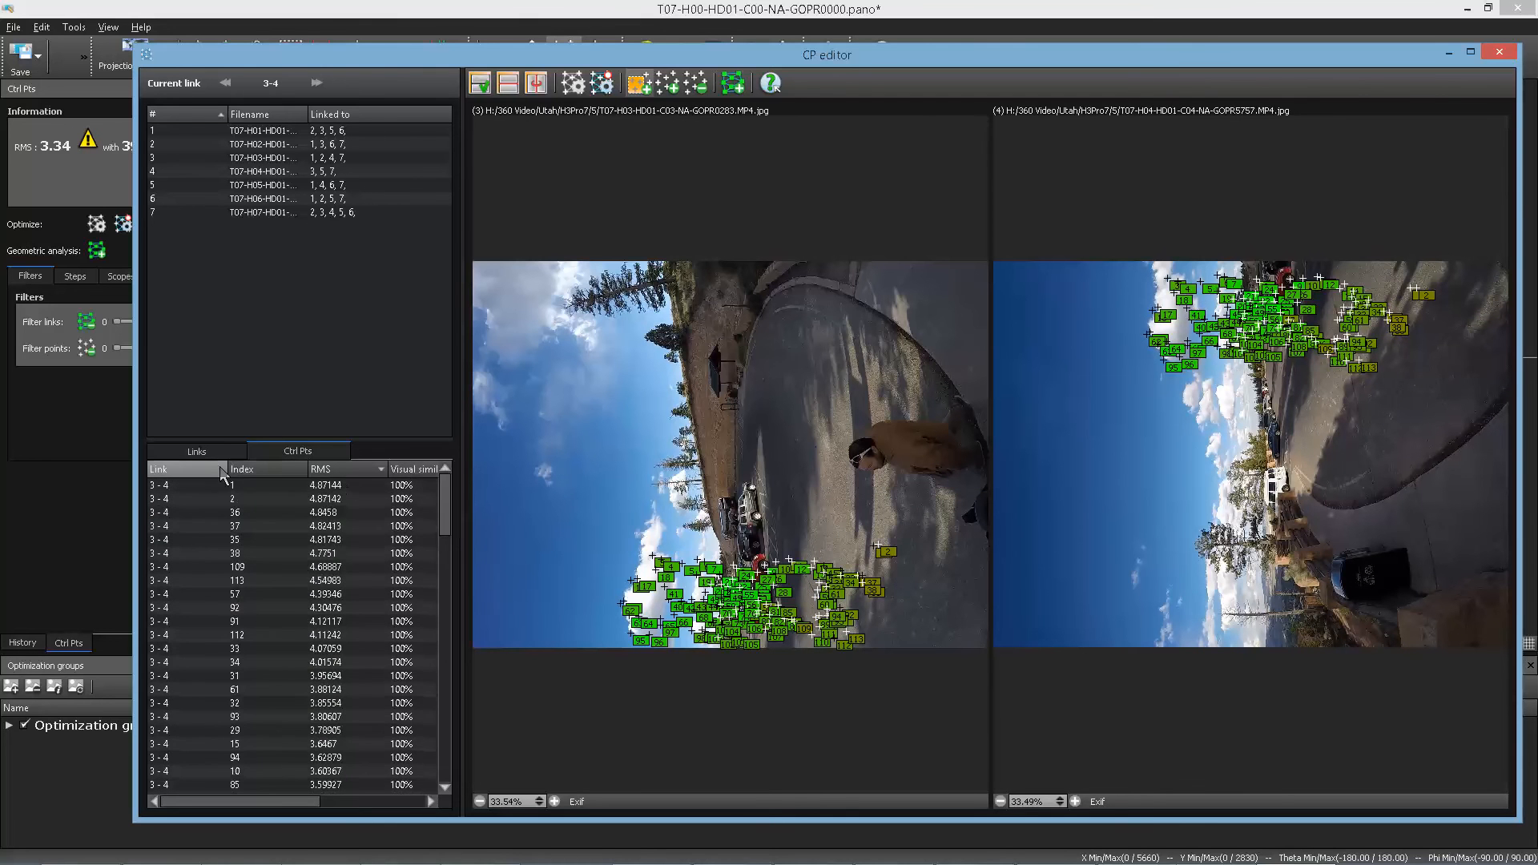
click(198, 452)
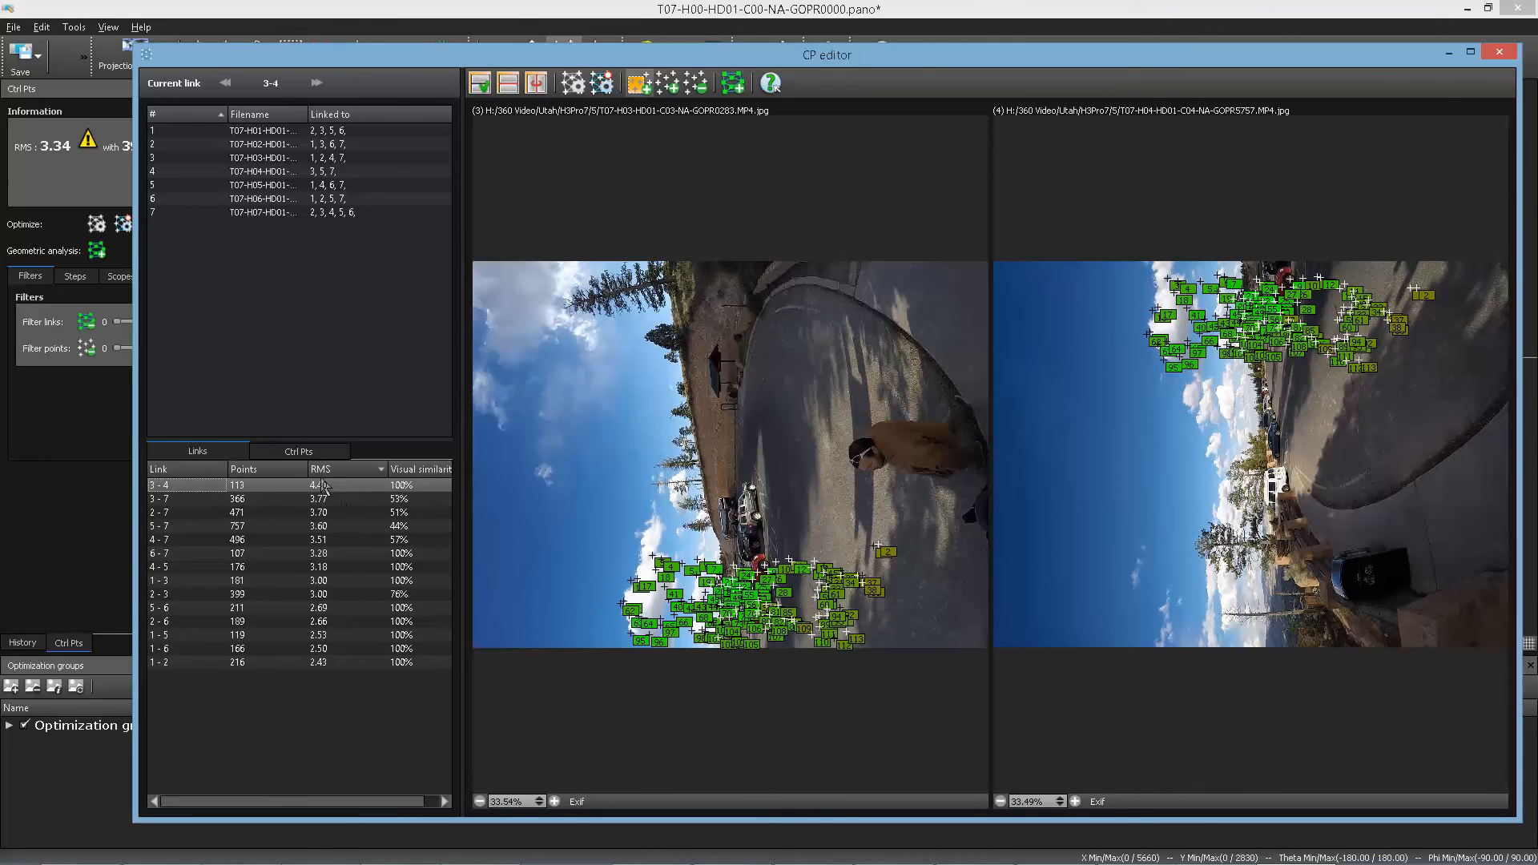
click(603, 87)
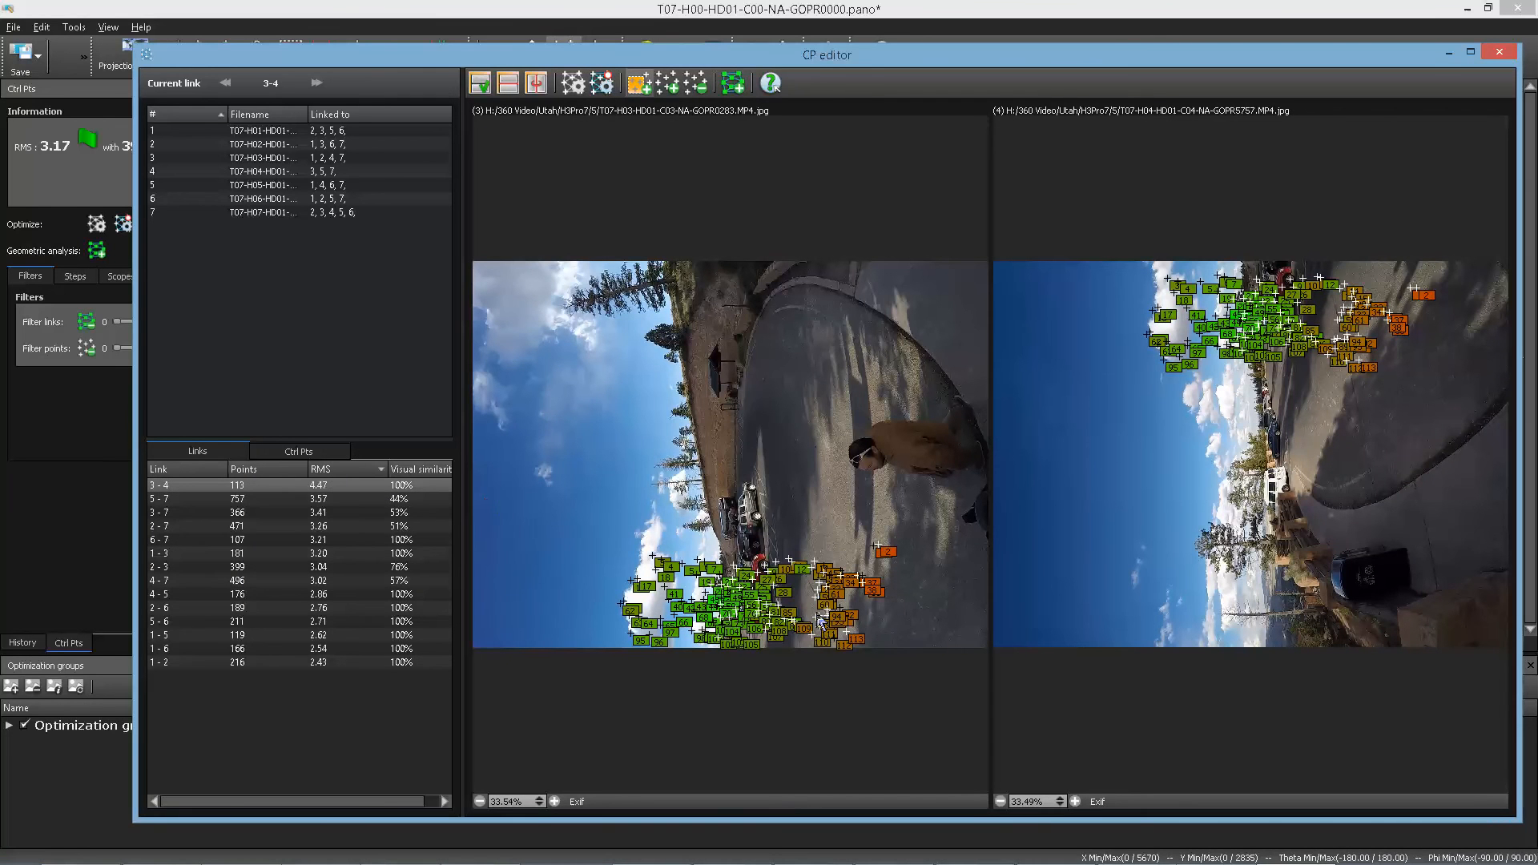
- Generate two more sets of control points for link 3-4 over the shared clouds, parked cars and adjacent asphalt
drag(905, 535, 610, 658)
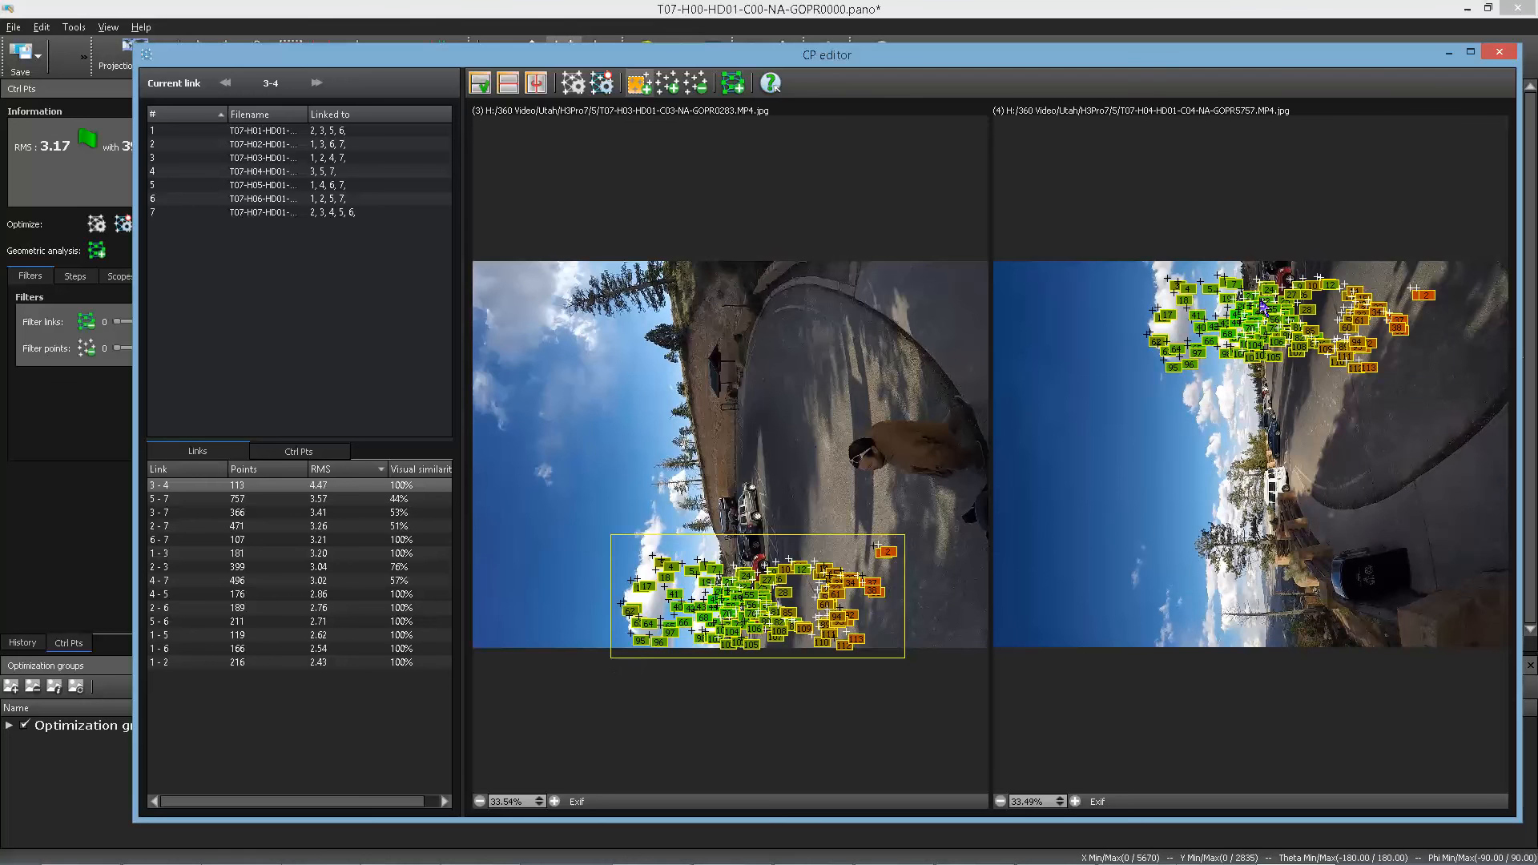
drag(1161, 253, 1453, 402)
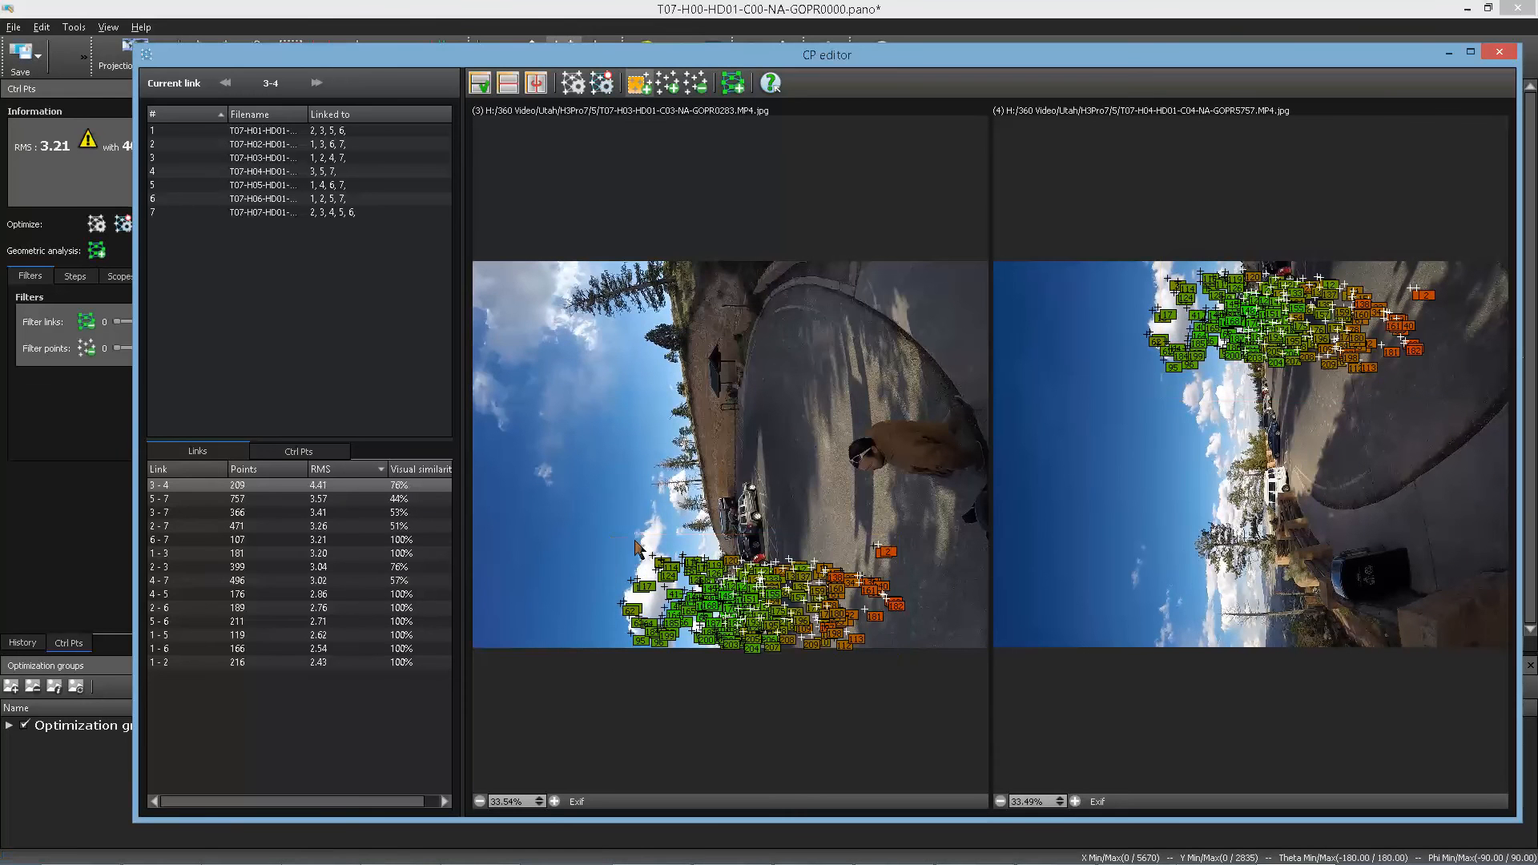
drag(623, 542, 922, 690)
drag(1159, 252, 1433, 417)
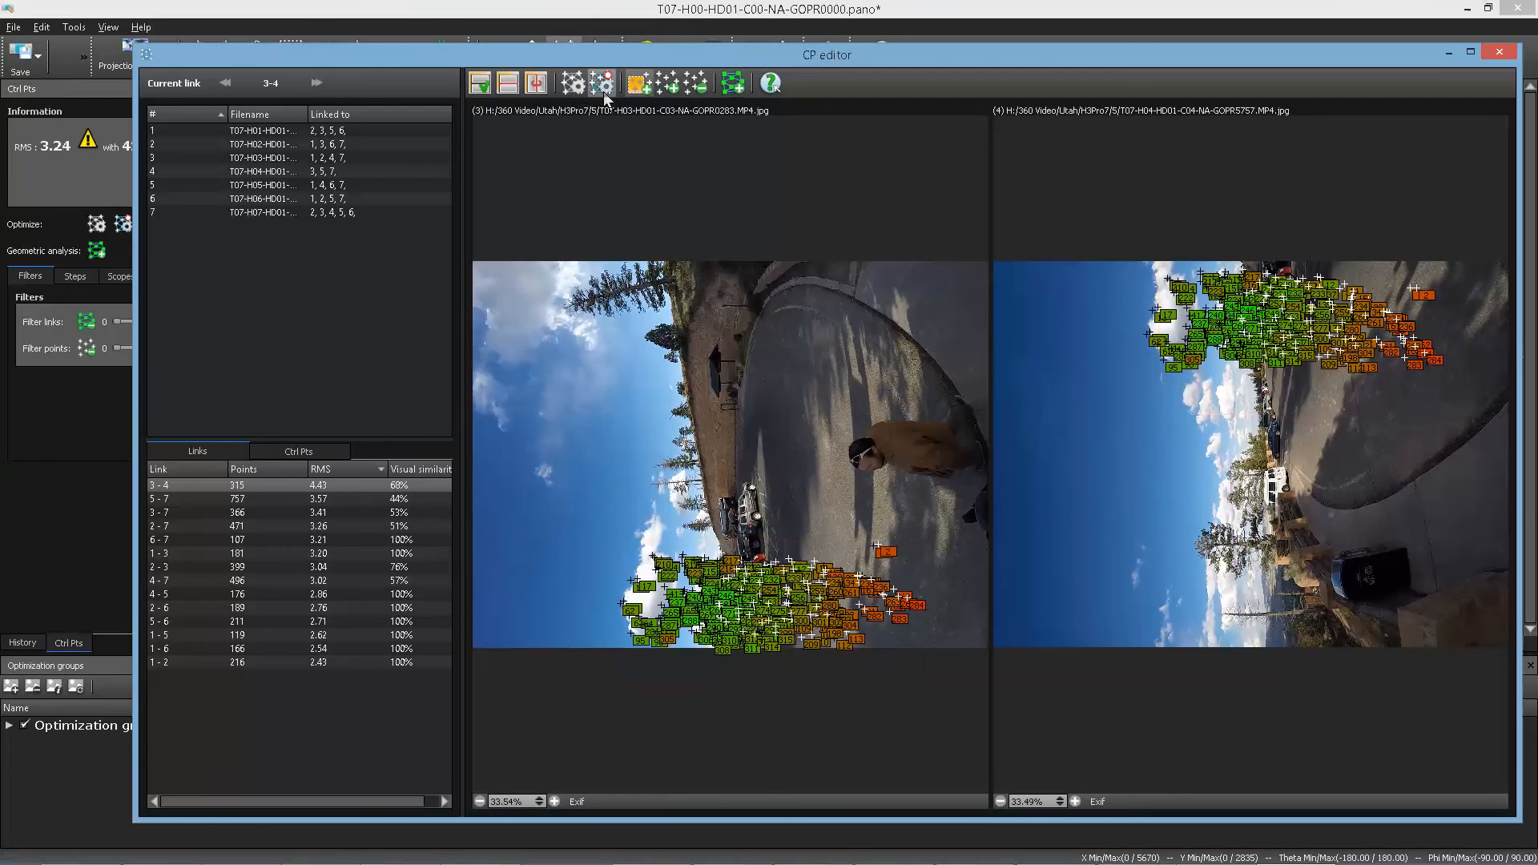
- Delete the upper half of link 3-4's control points by RMS, re-optimize the panorama, and close the control point editor
click(300, 451)
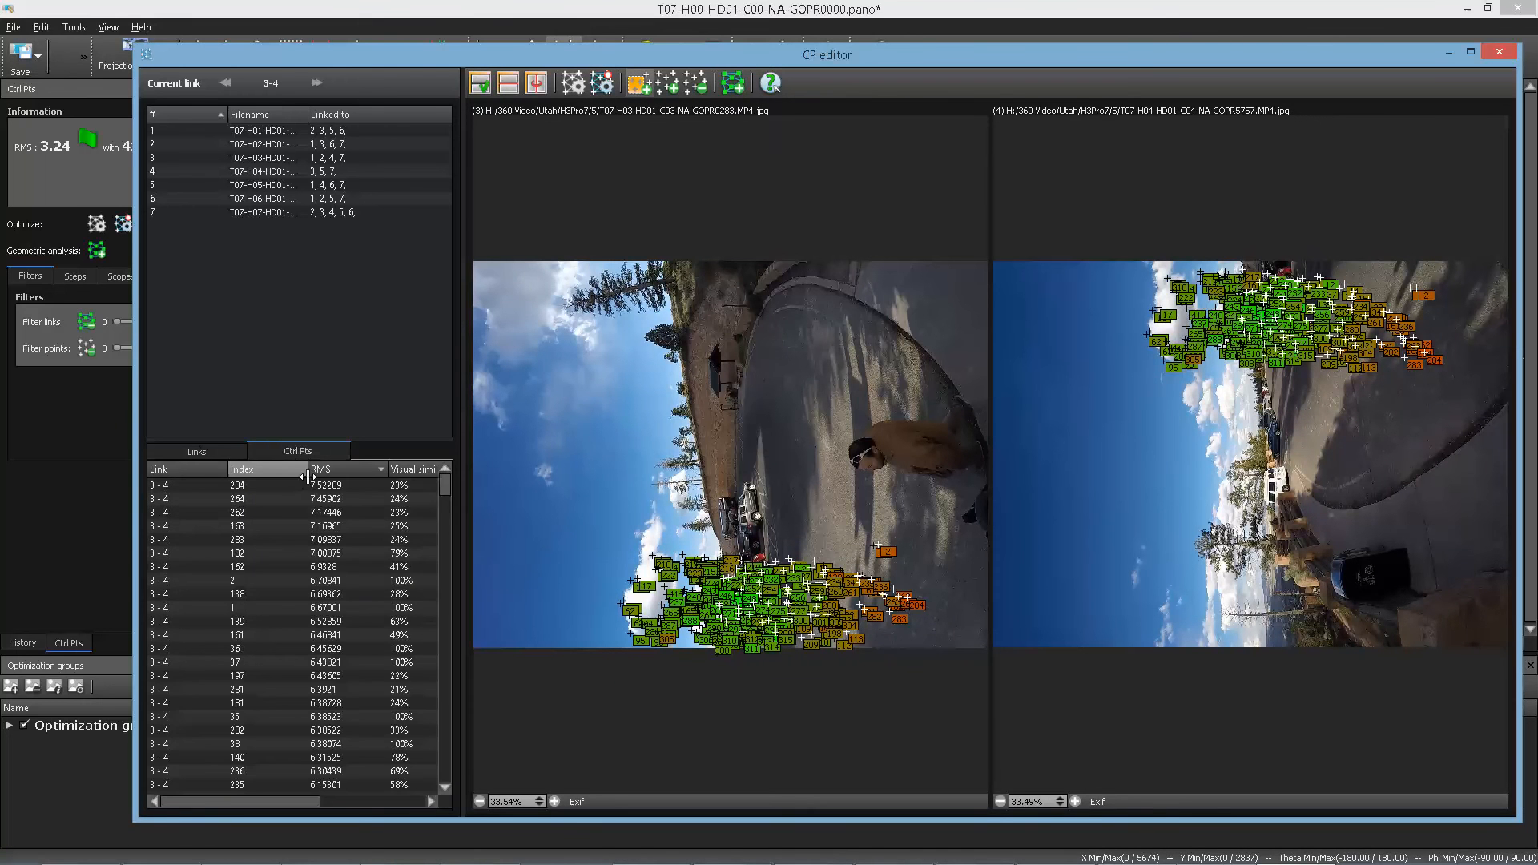
drag(446, 486, 412, 632)
shift+click(343, 593)
key(Delete)
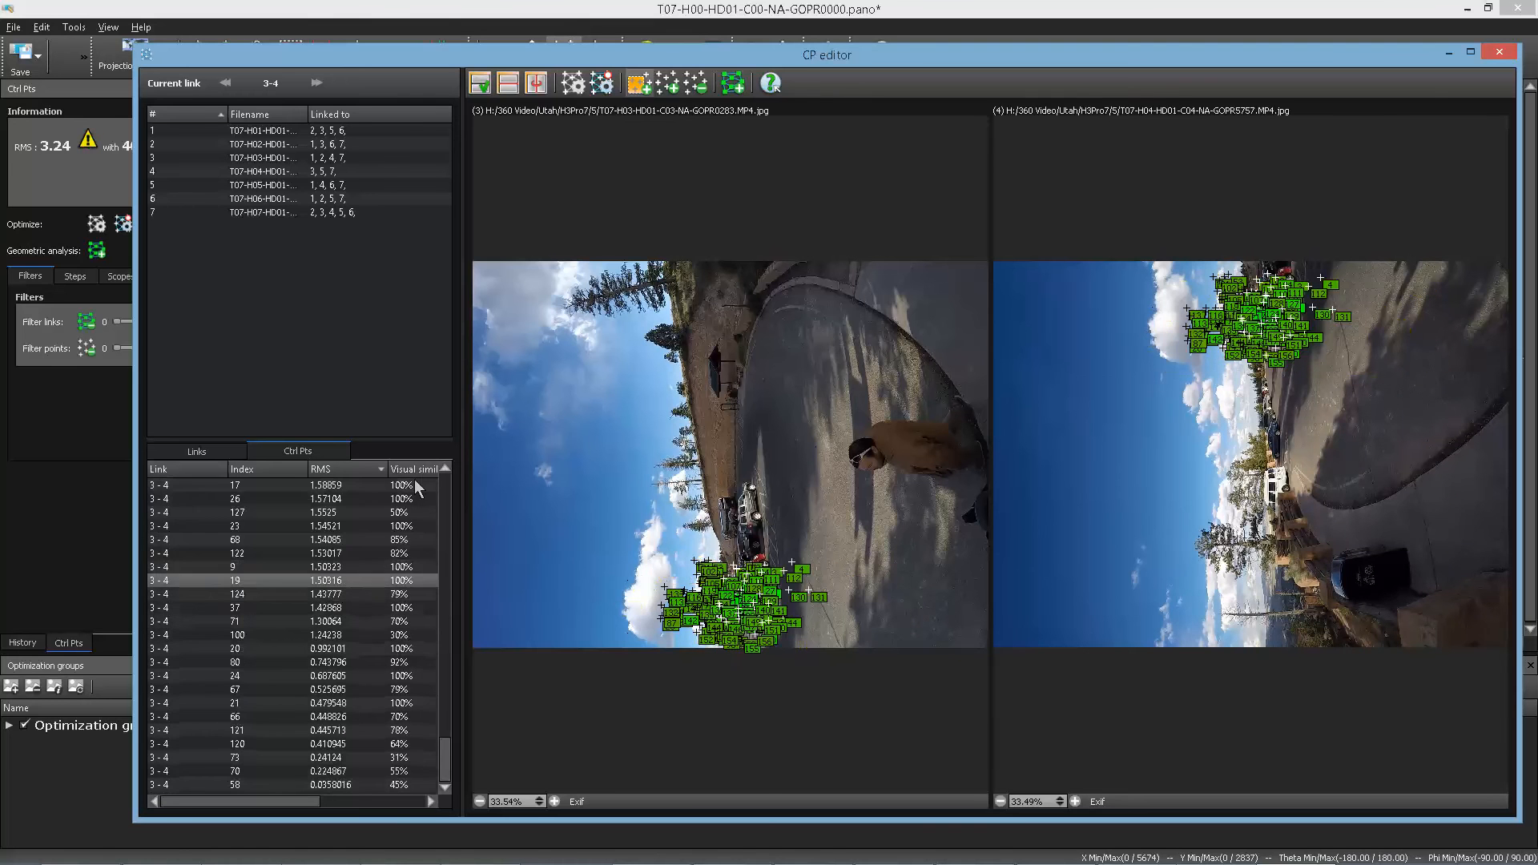
click(601, 82)
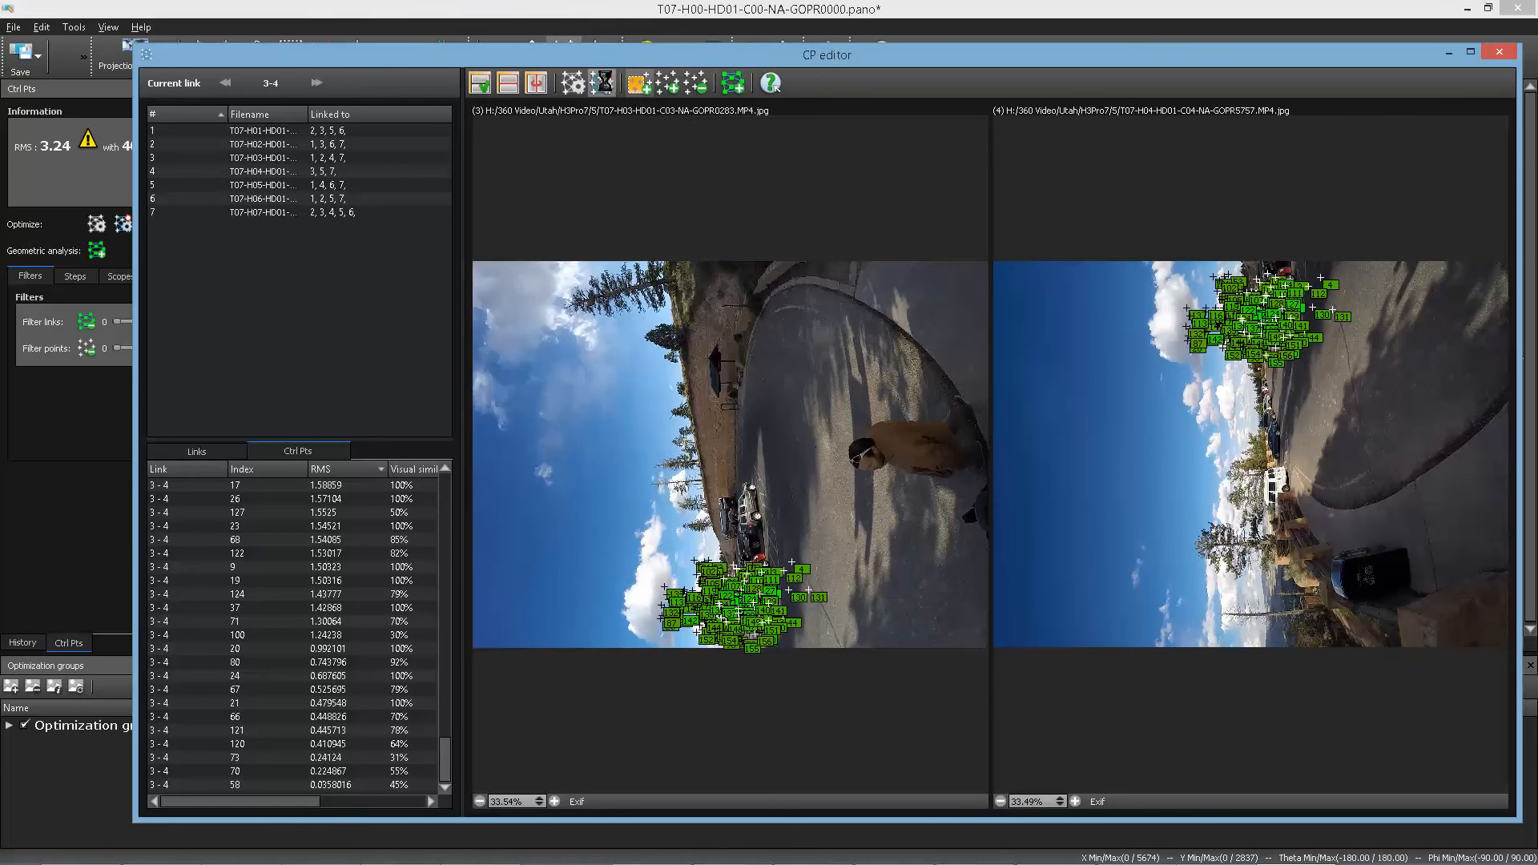
click(193, 451)
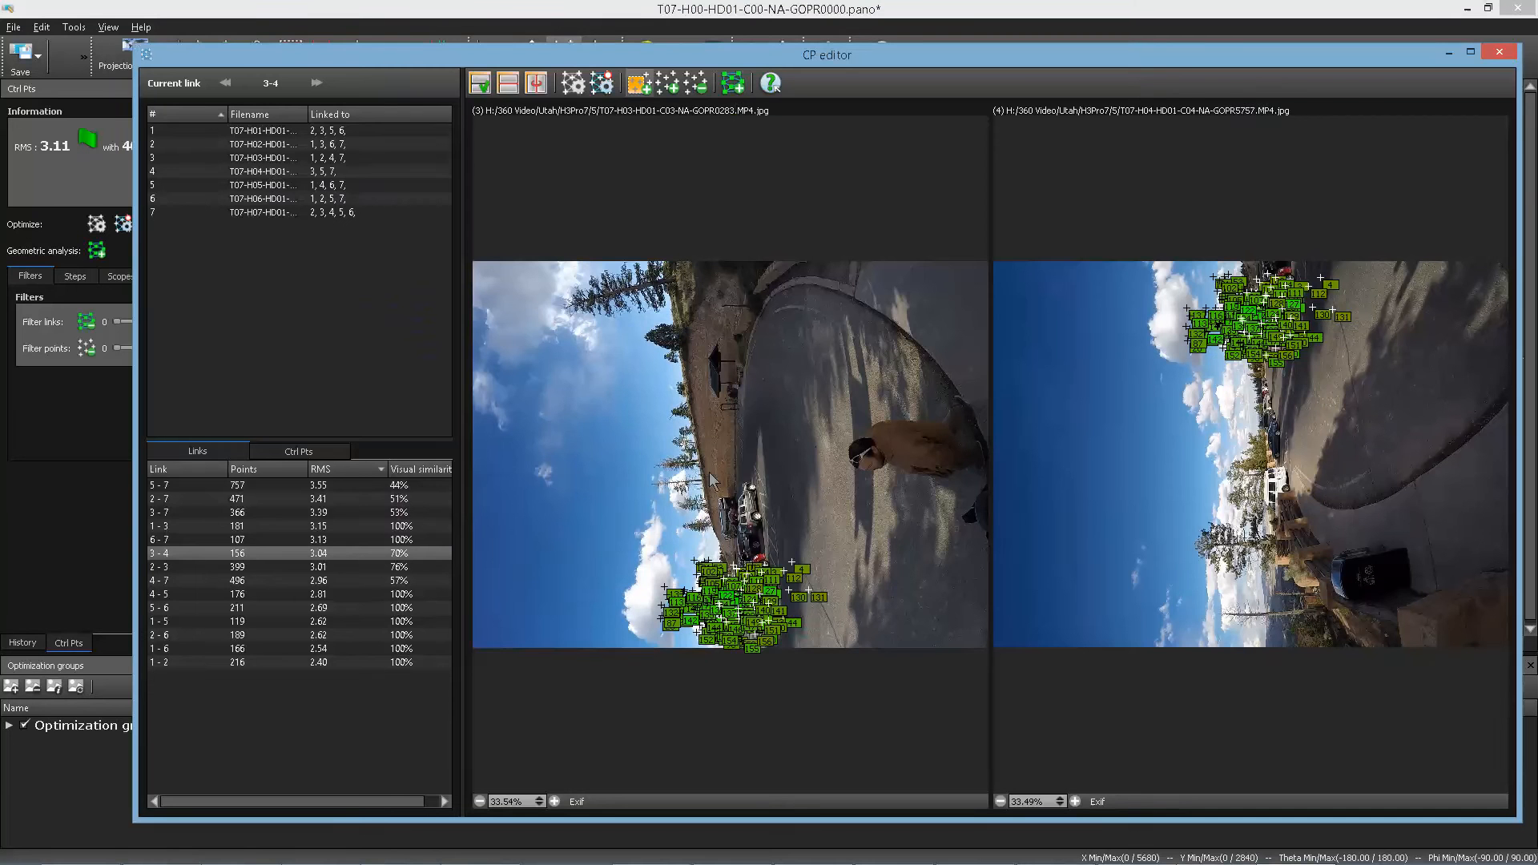
key(Escape)
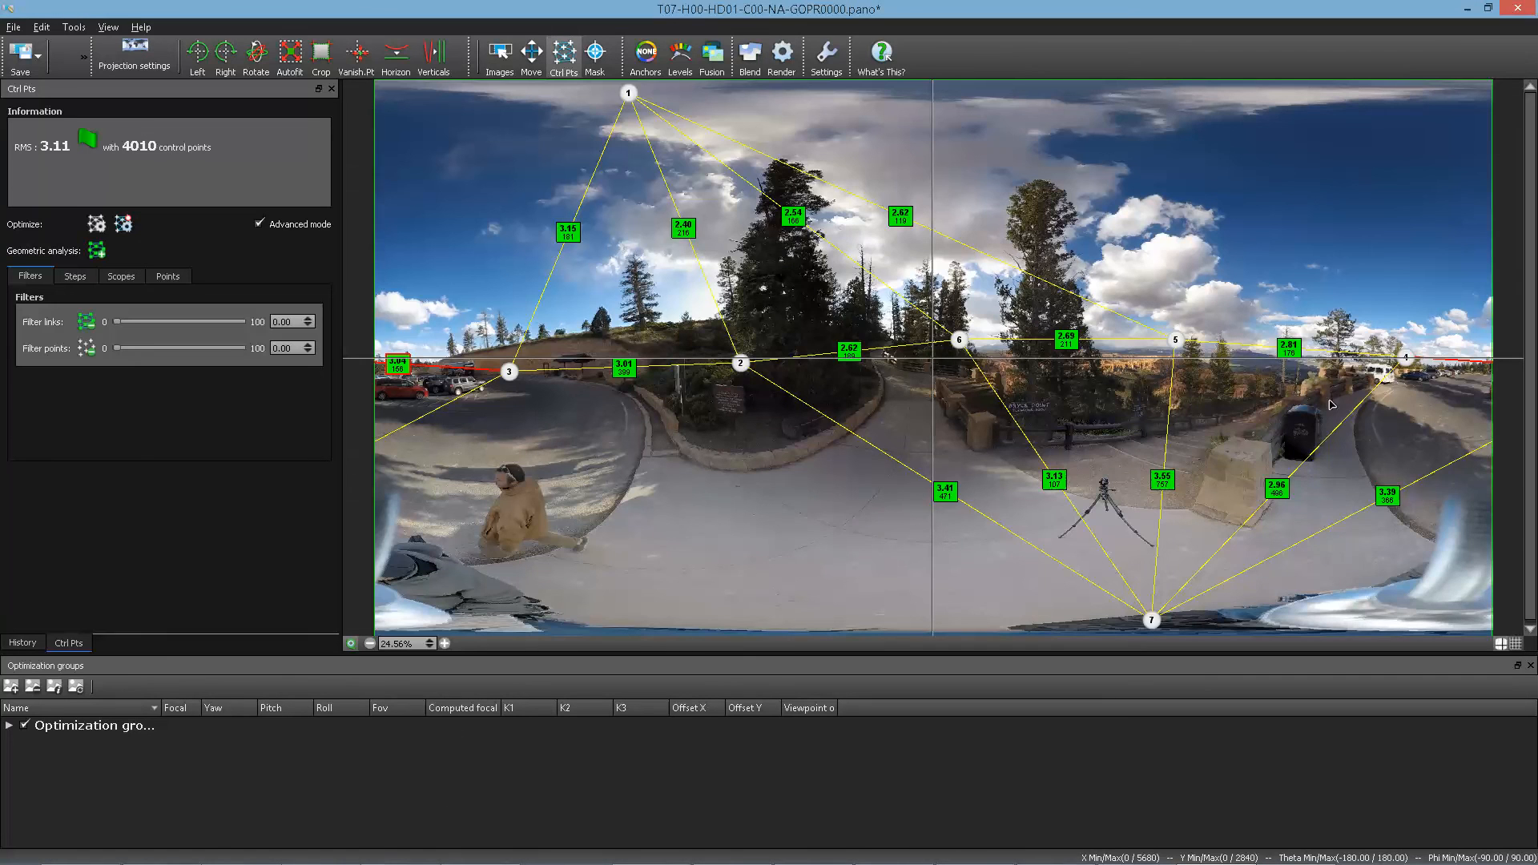
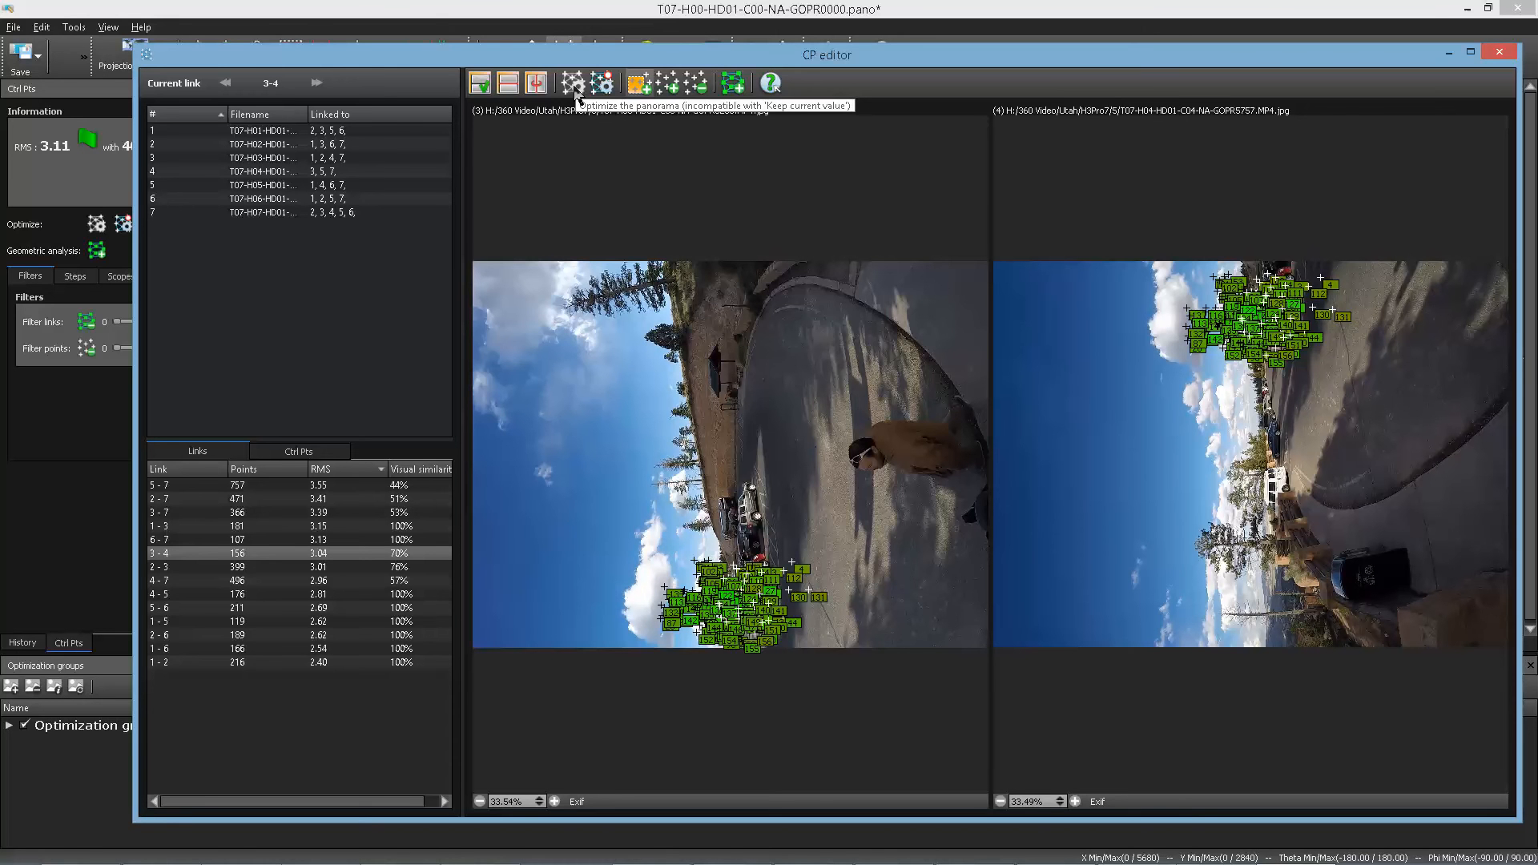
- Examine what advanced mode adds to the control point settings: optimization stages, scopes, point detection and geometric analysis
click(121, 437)
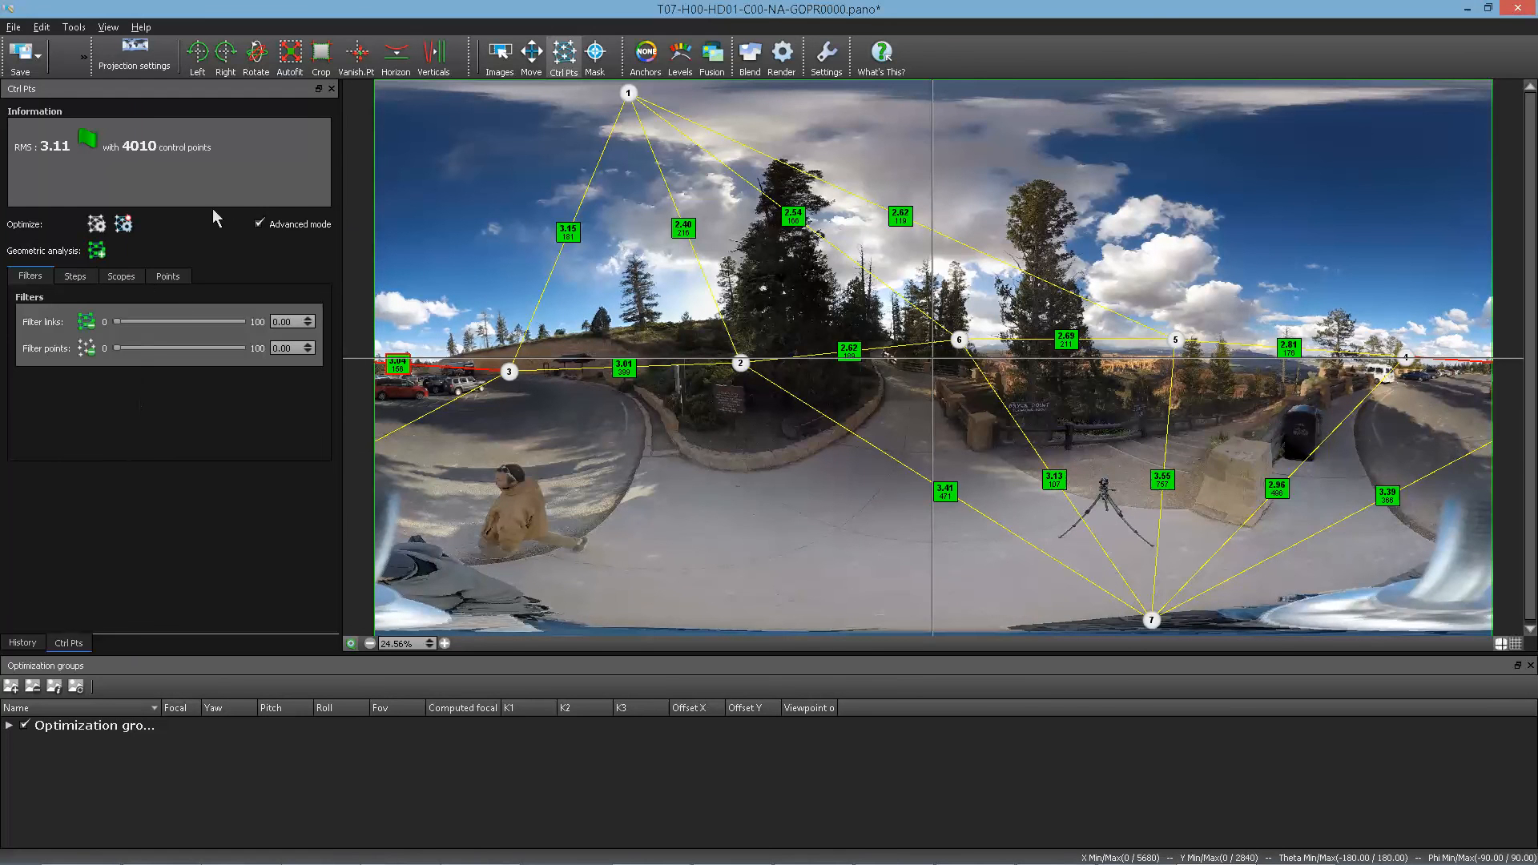
click(259, 224)
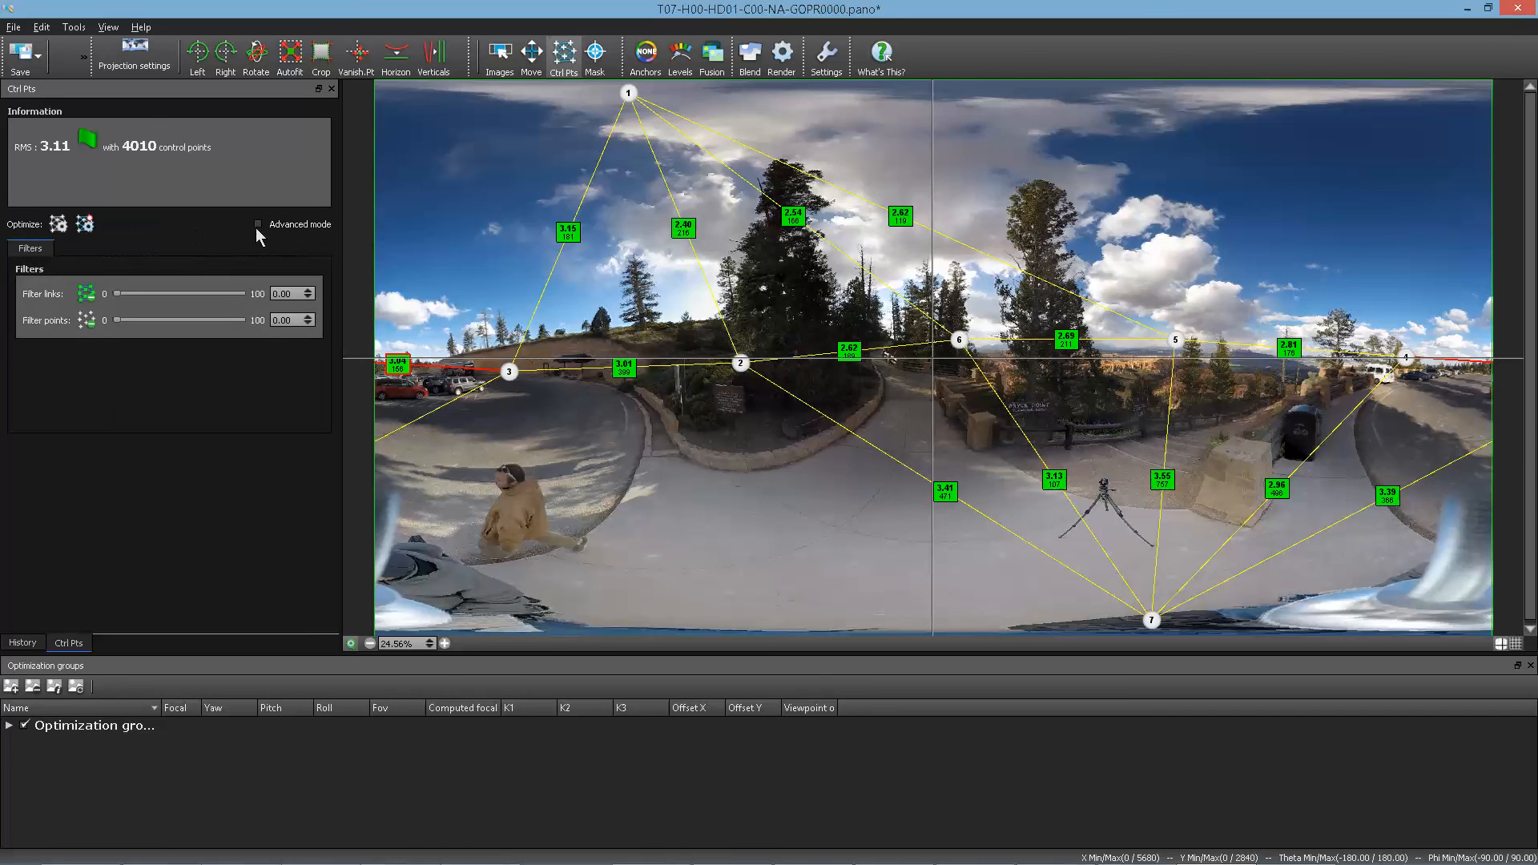
click(258, 223)
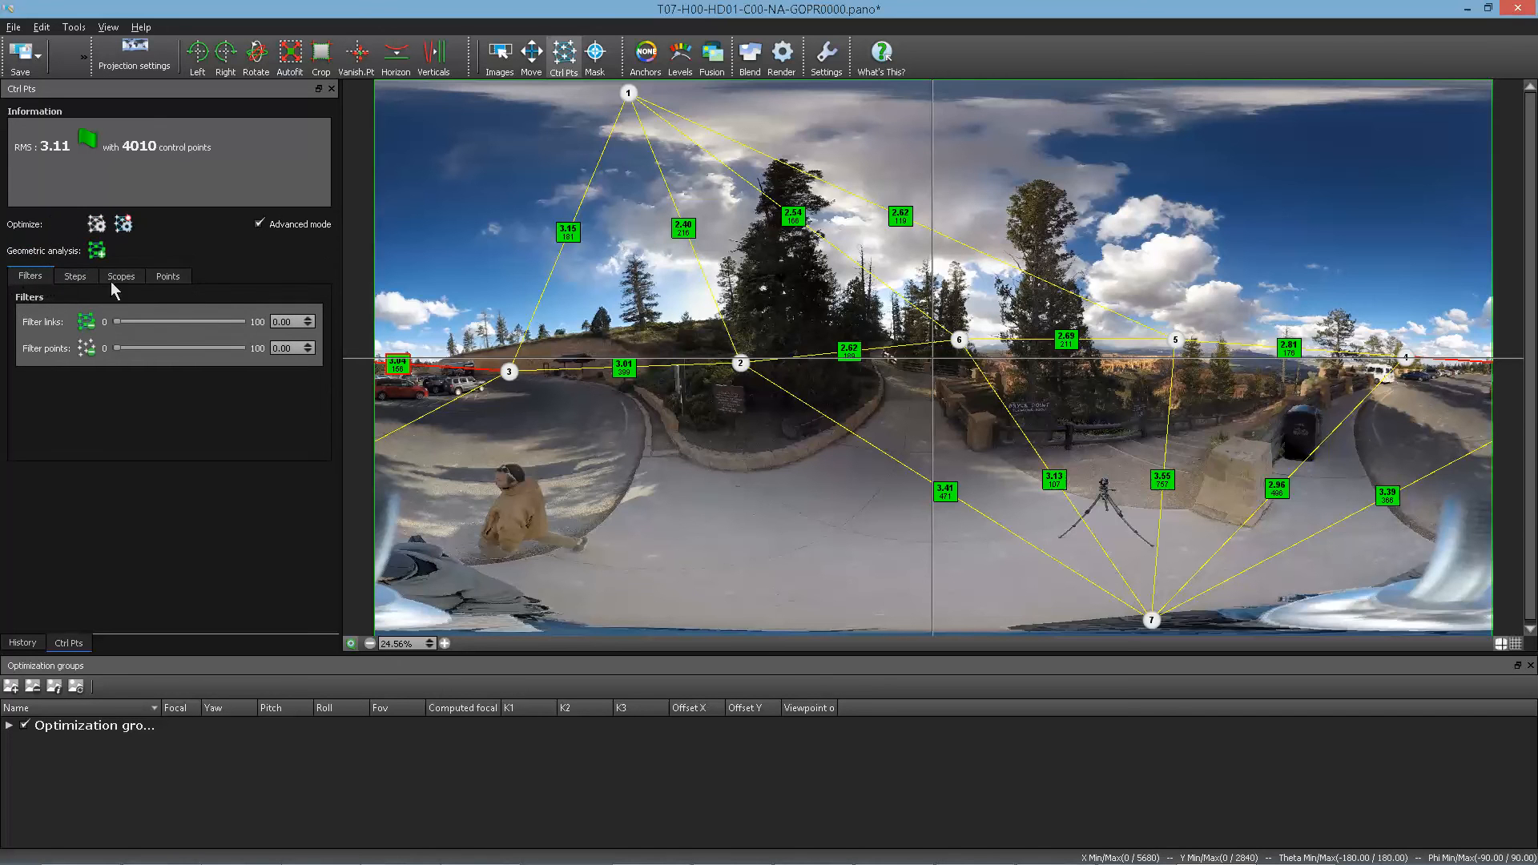
click(75, 277)
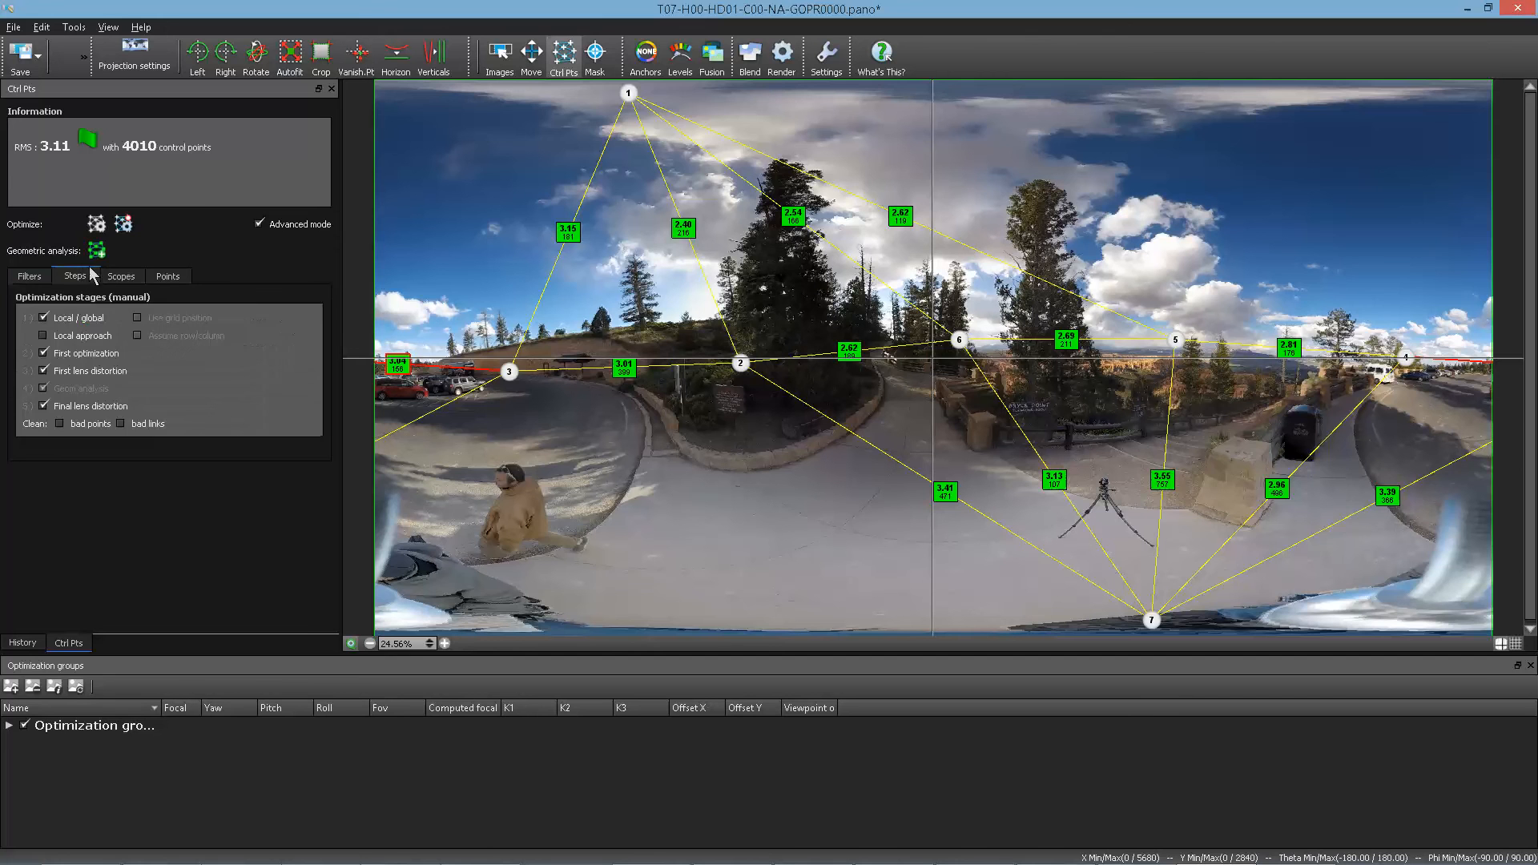
click(113, 276)
click(167, 276)
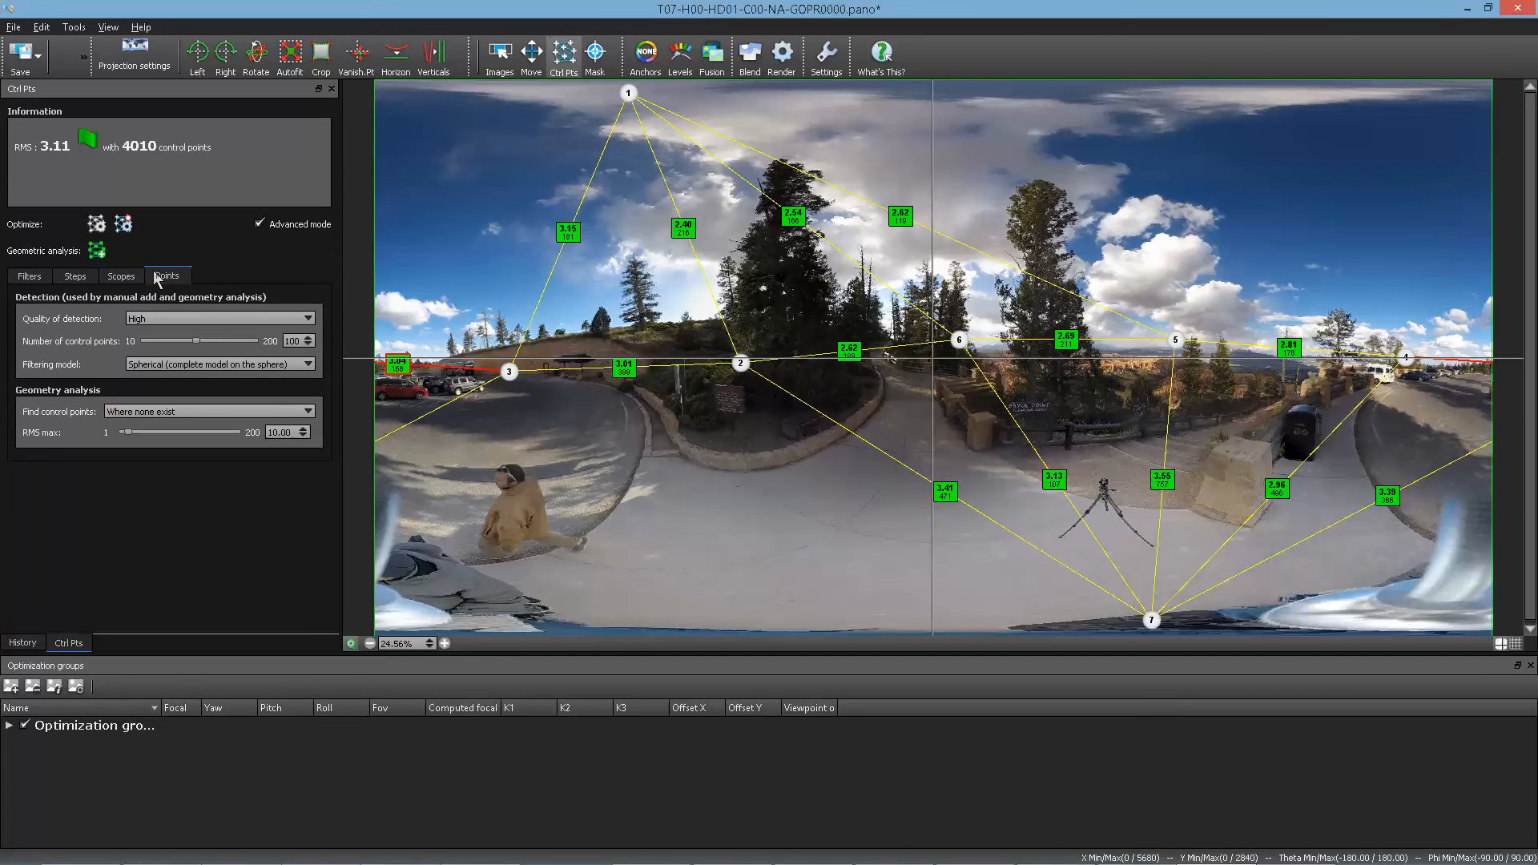
click(32, 277)
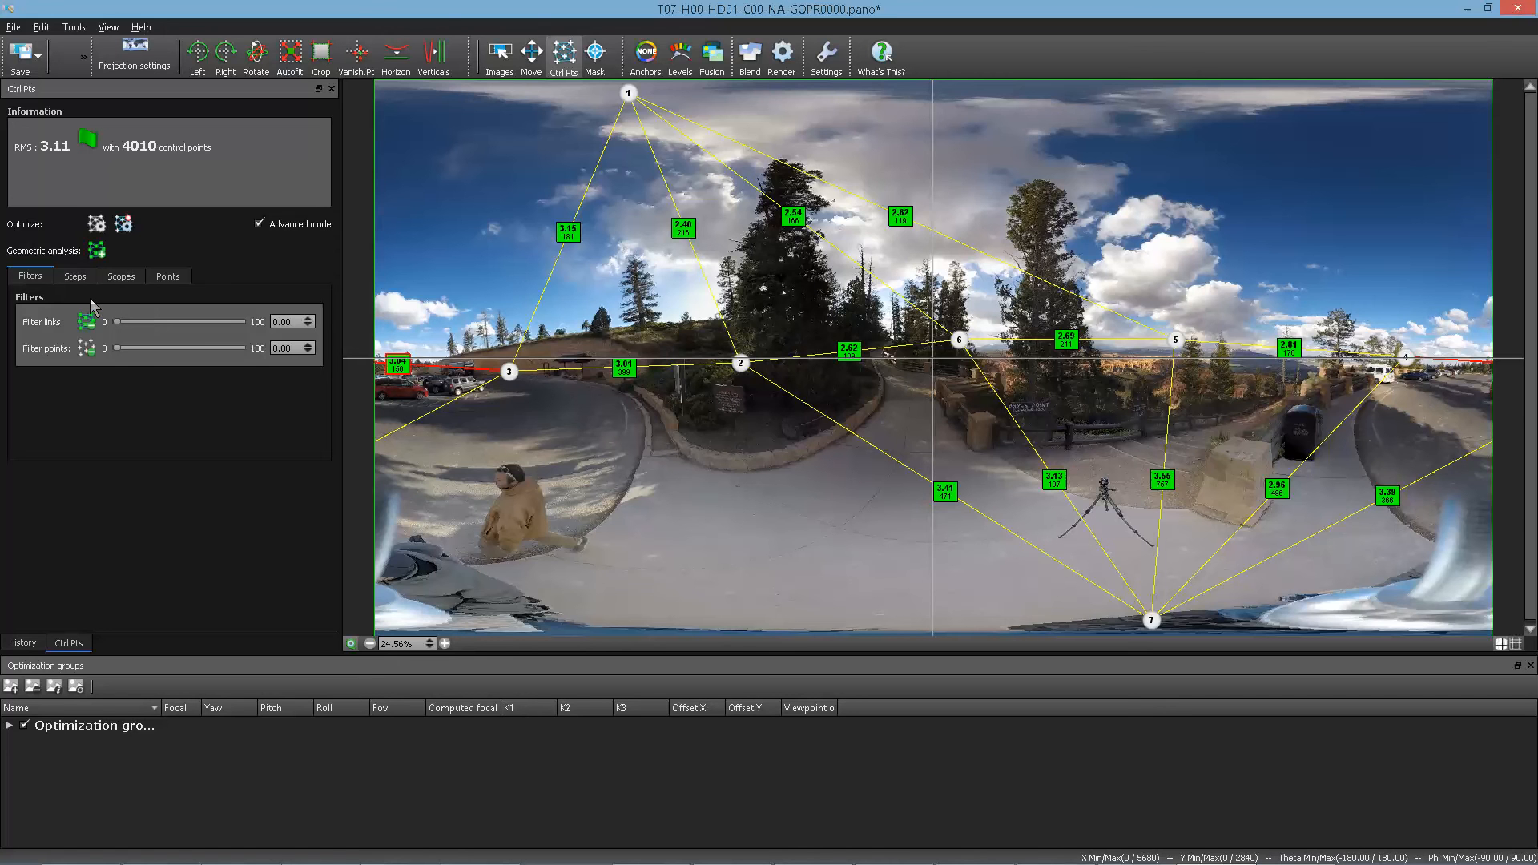
click(261, 225)
click(260, 224)
click(168, 275)
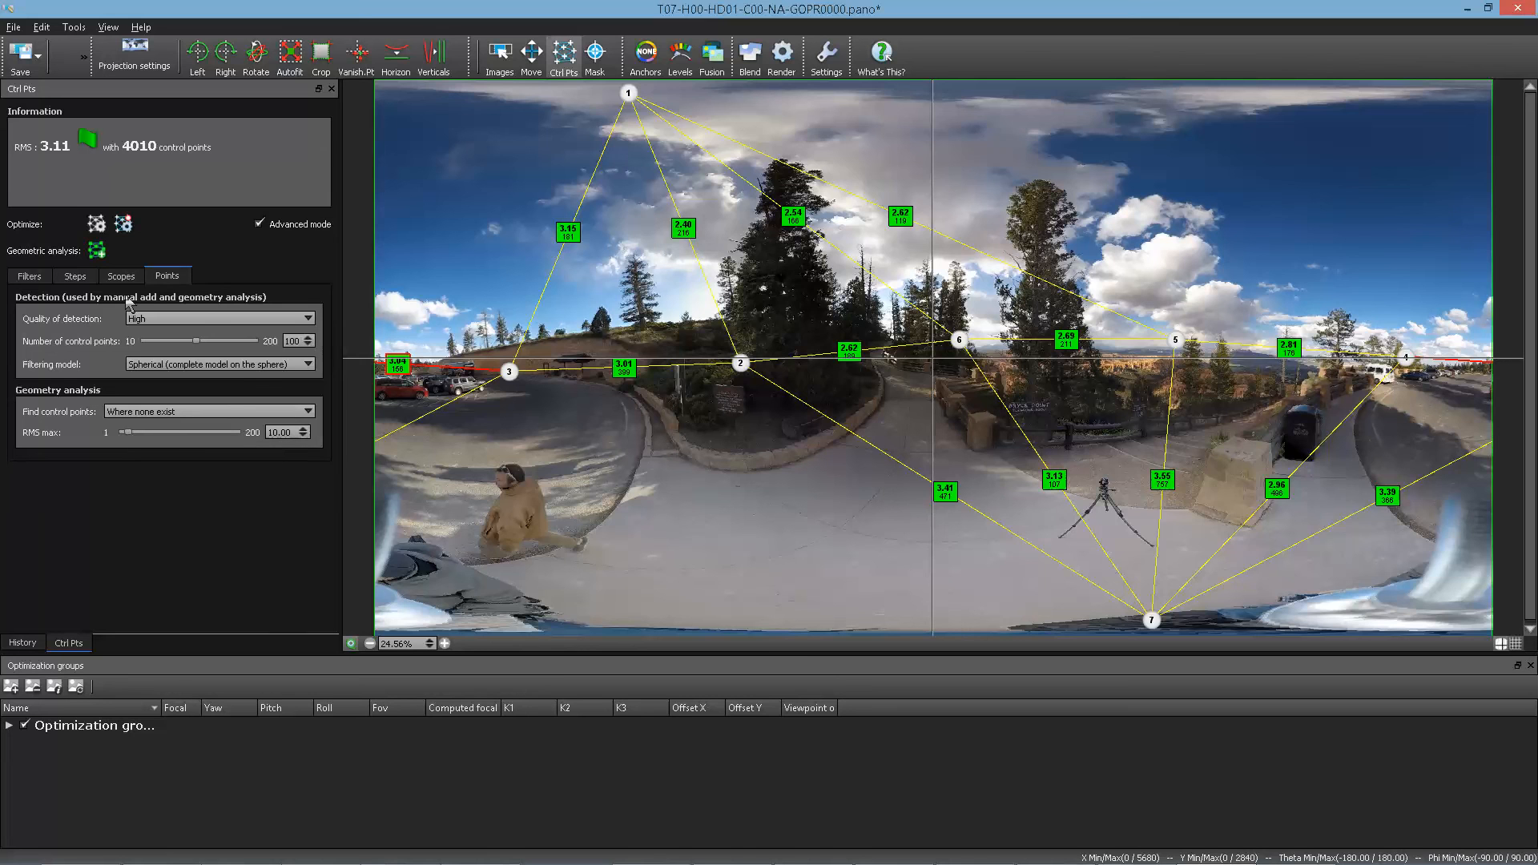
- Examine the optimization stages, the options for cleaning bad points and bad links, and the distortion choices in the optimization scopes
click(74, 277)
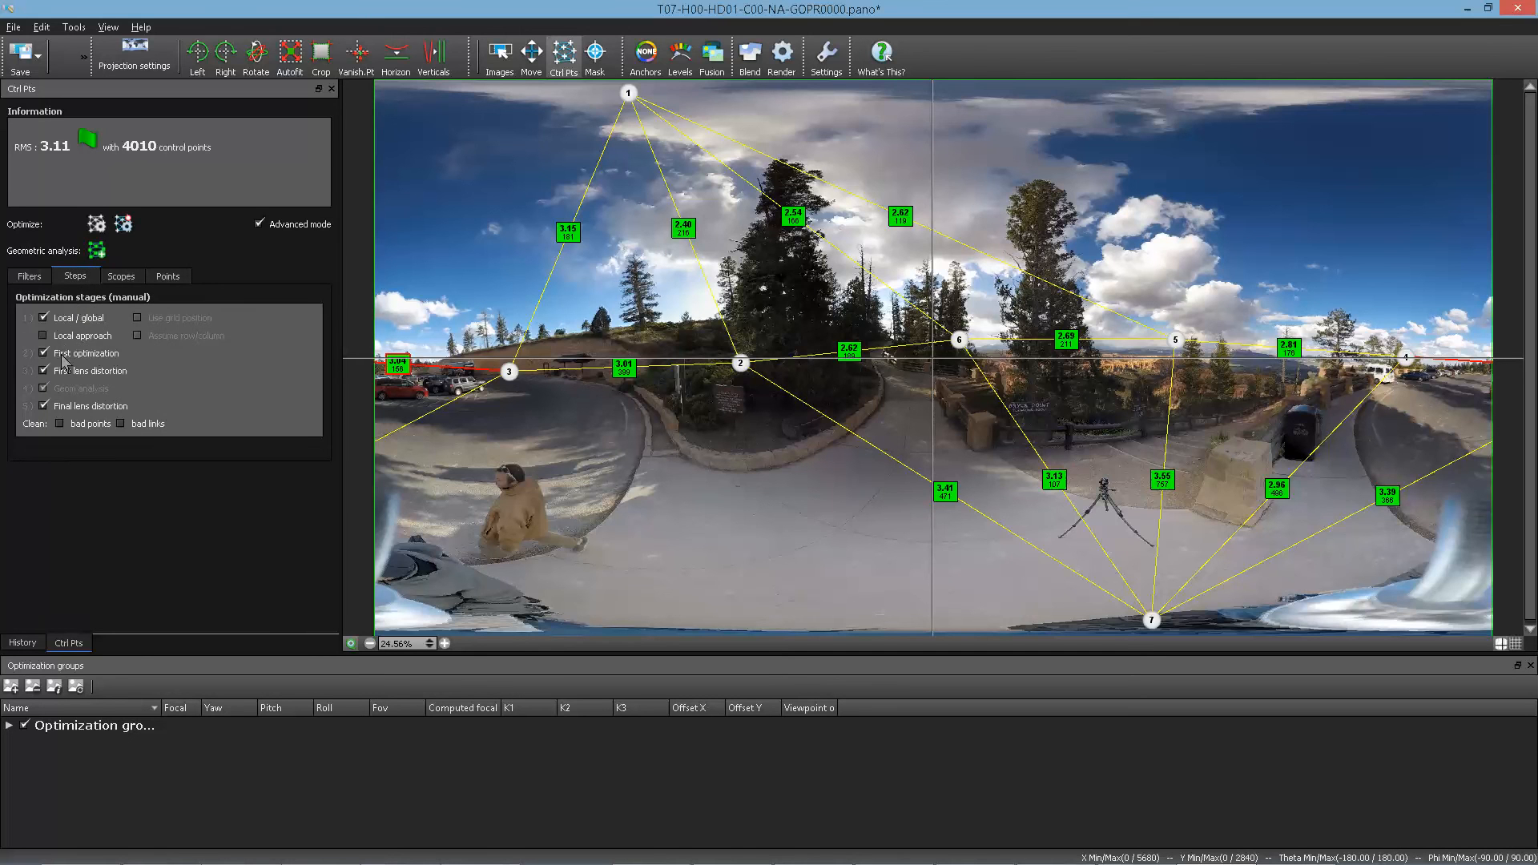
click(59, 424)
click(120, 424)
click(60, 425)
click(122, 276)
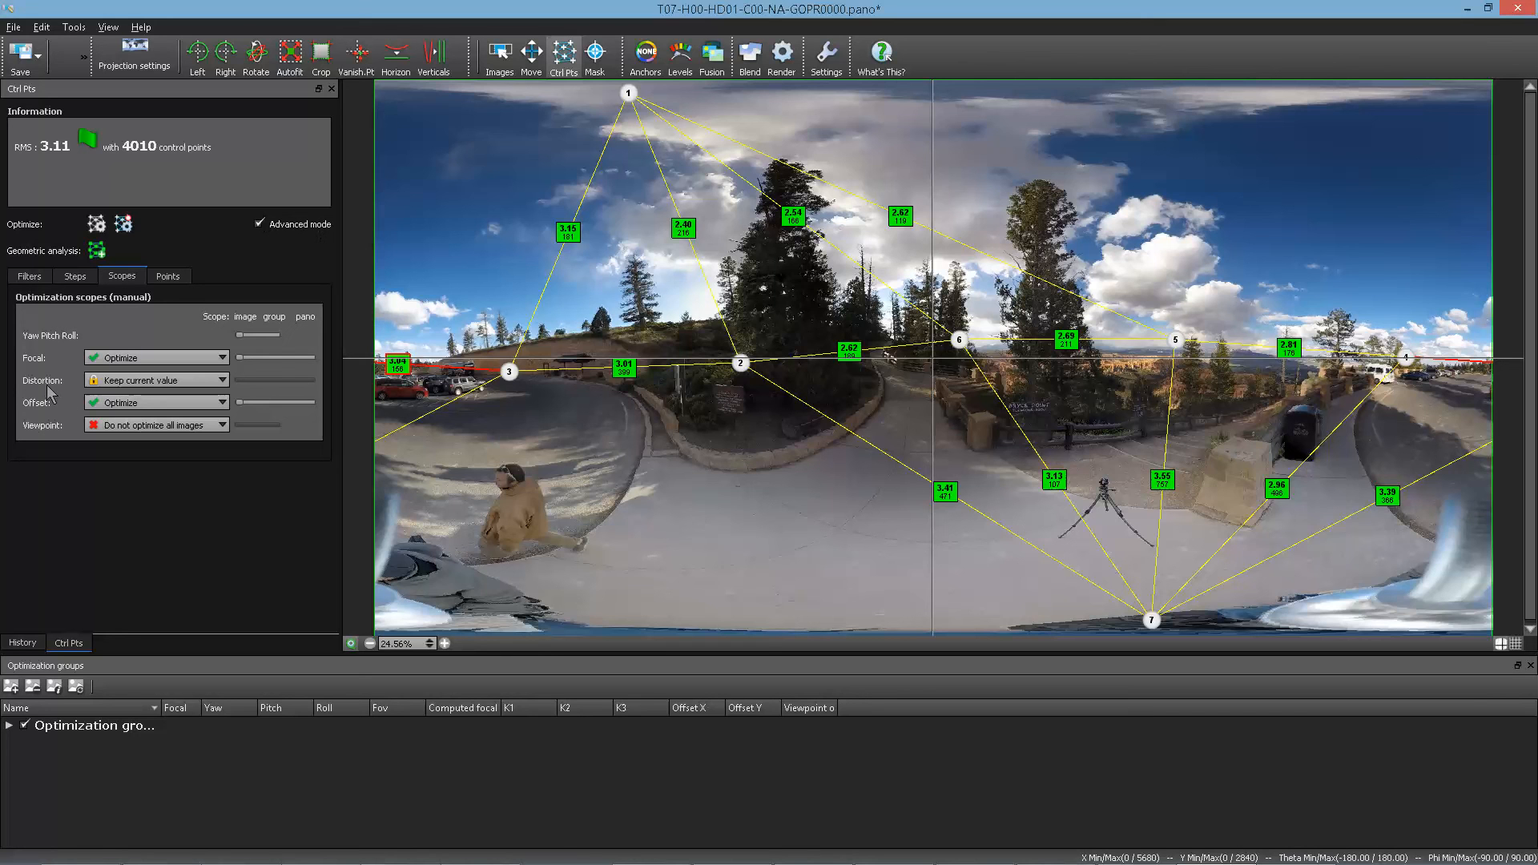
click(187, 383)
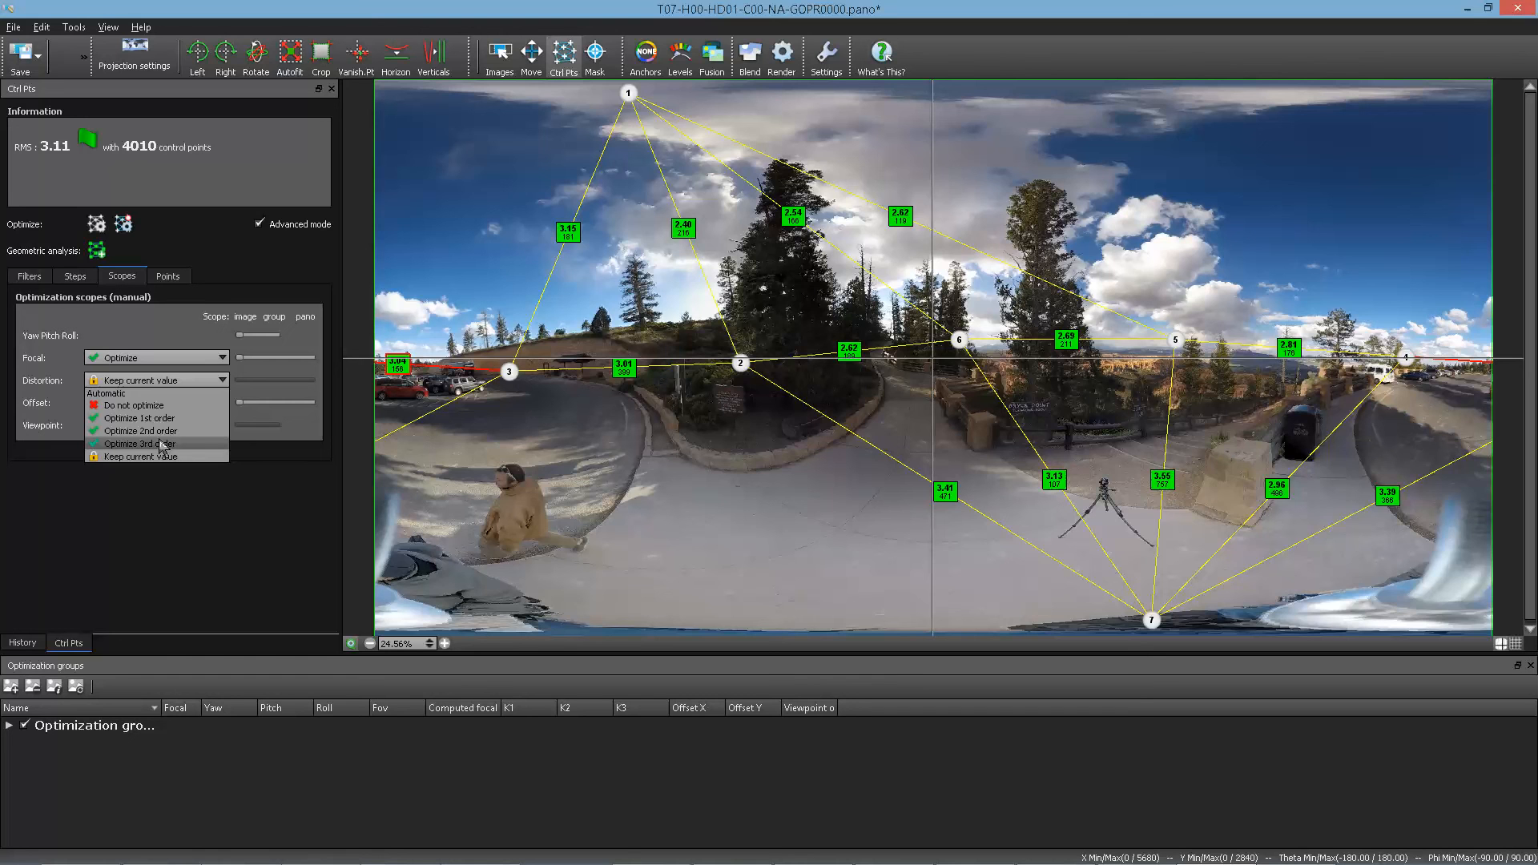
click(59, 394)
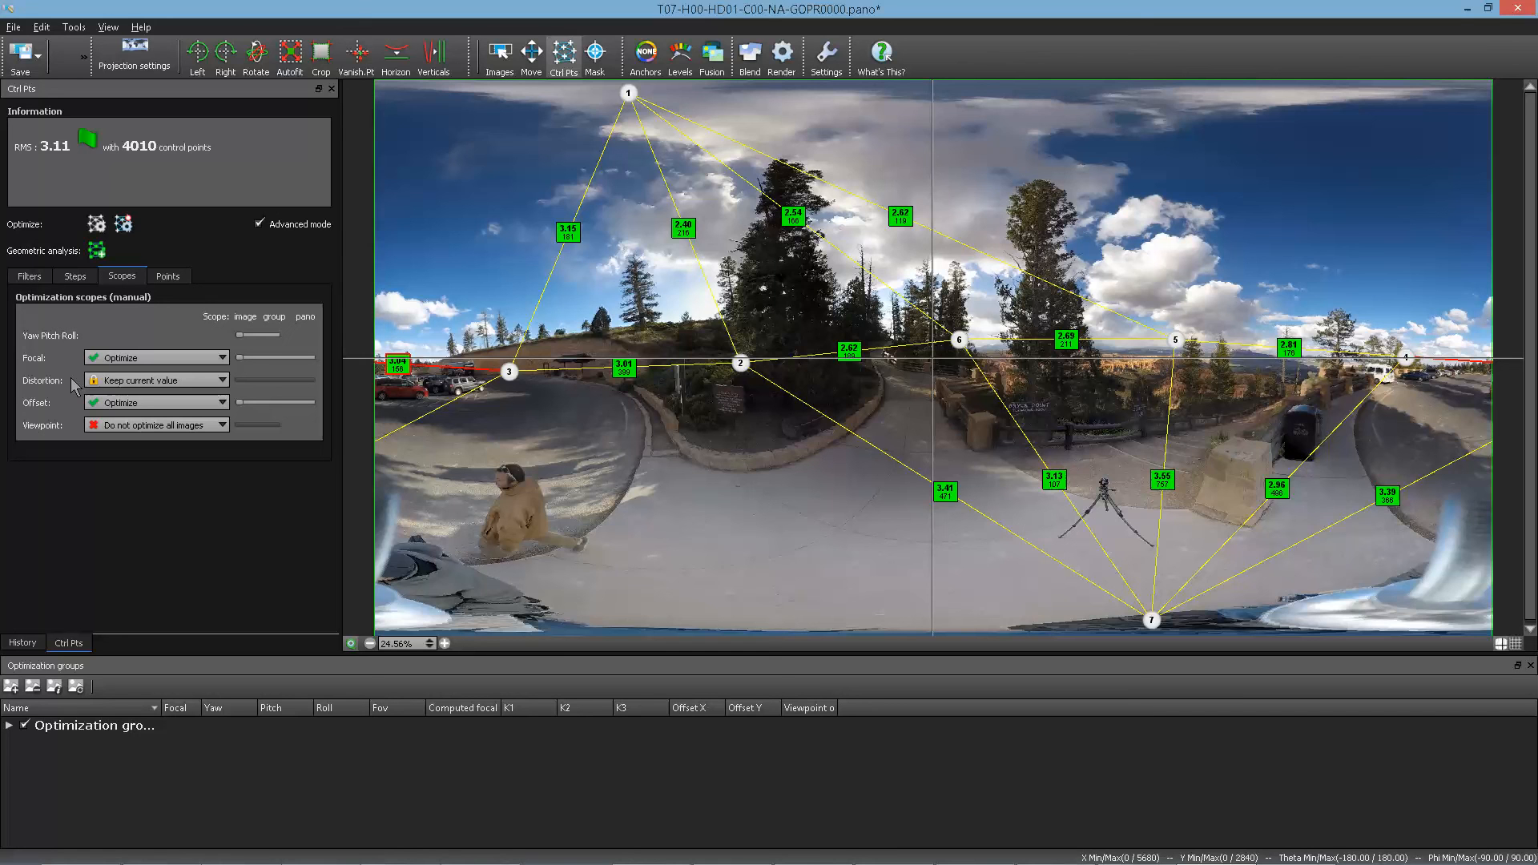
click(126, 390)
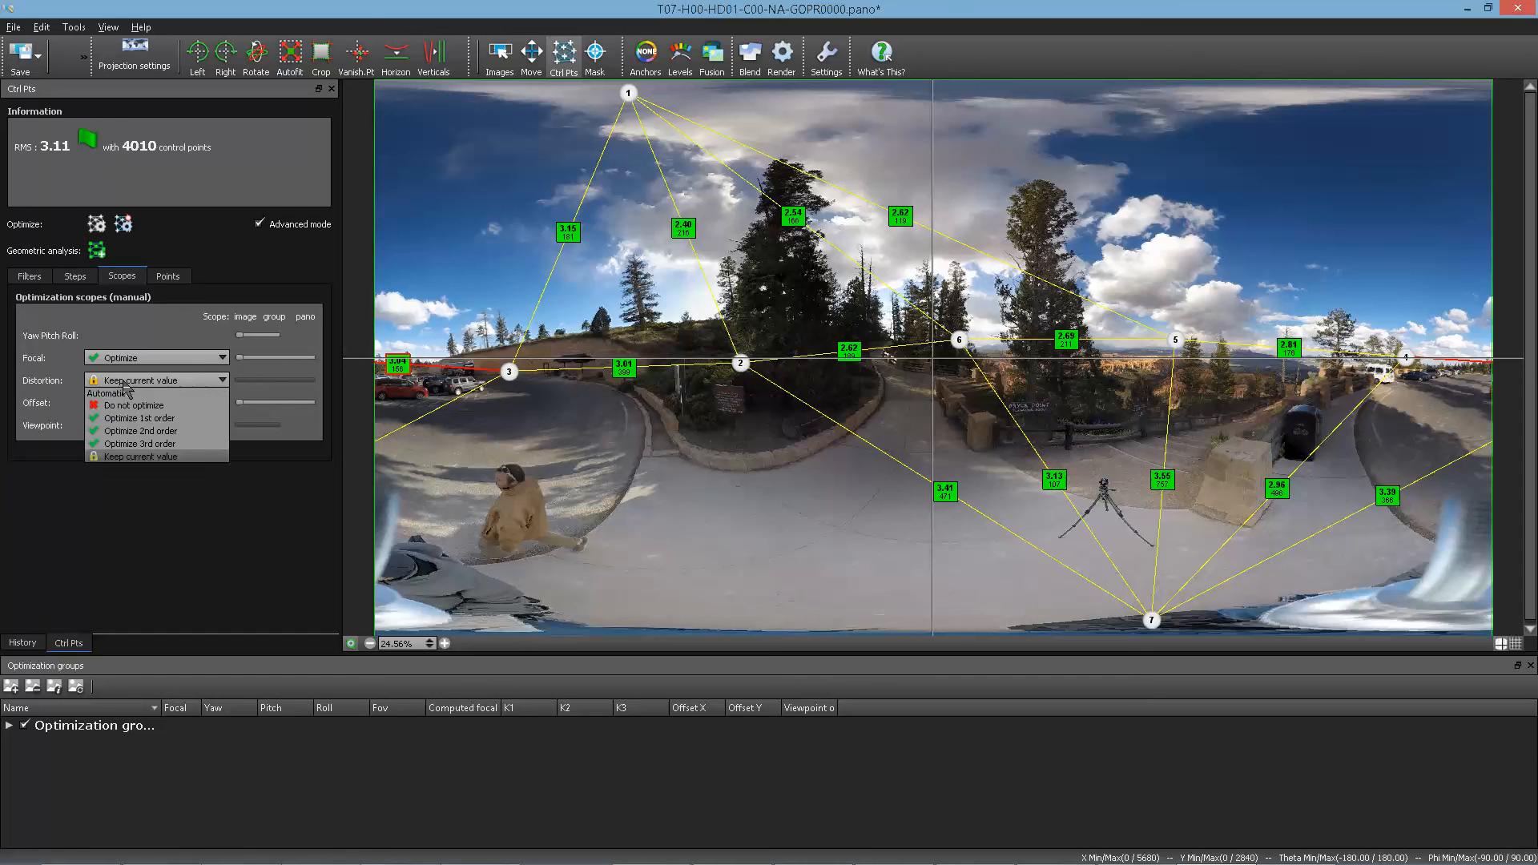
click(55, 385)
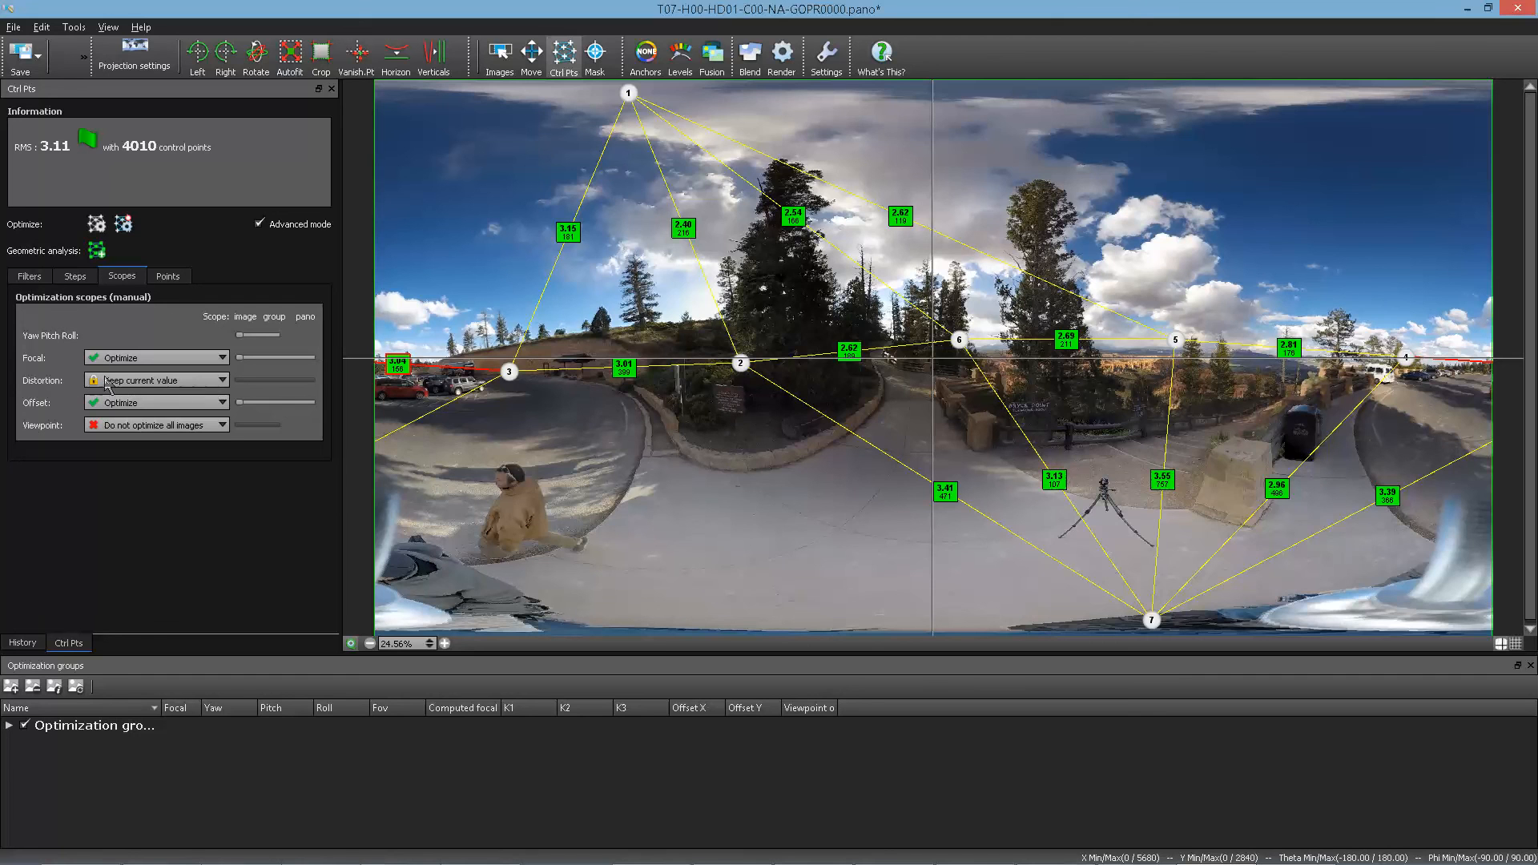
click(109, 385)
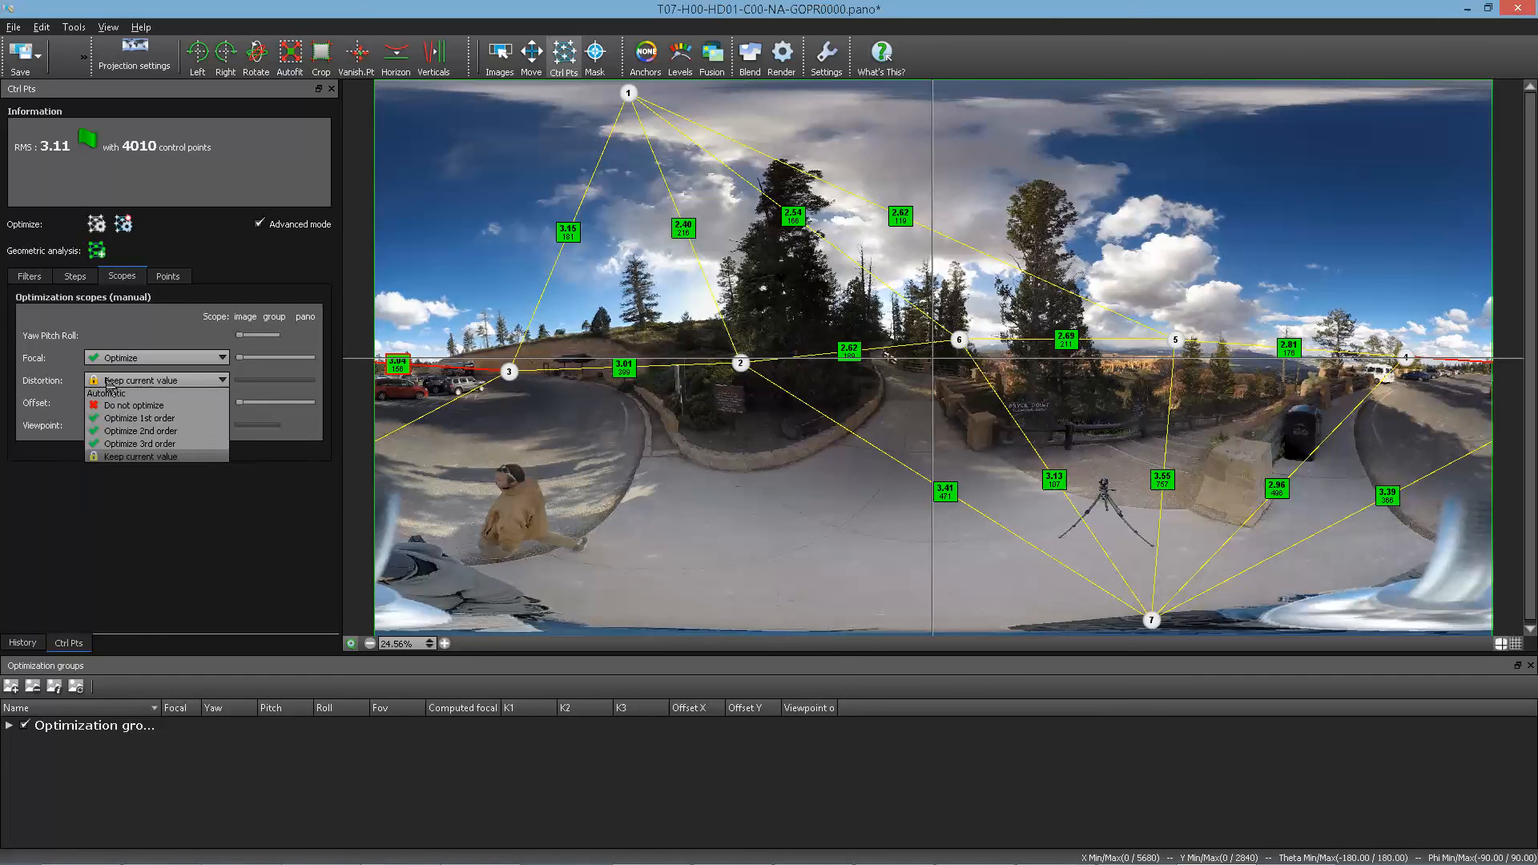
click(88, 383)
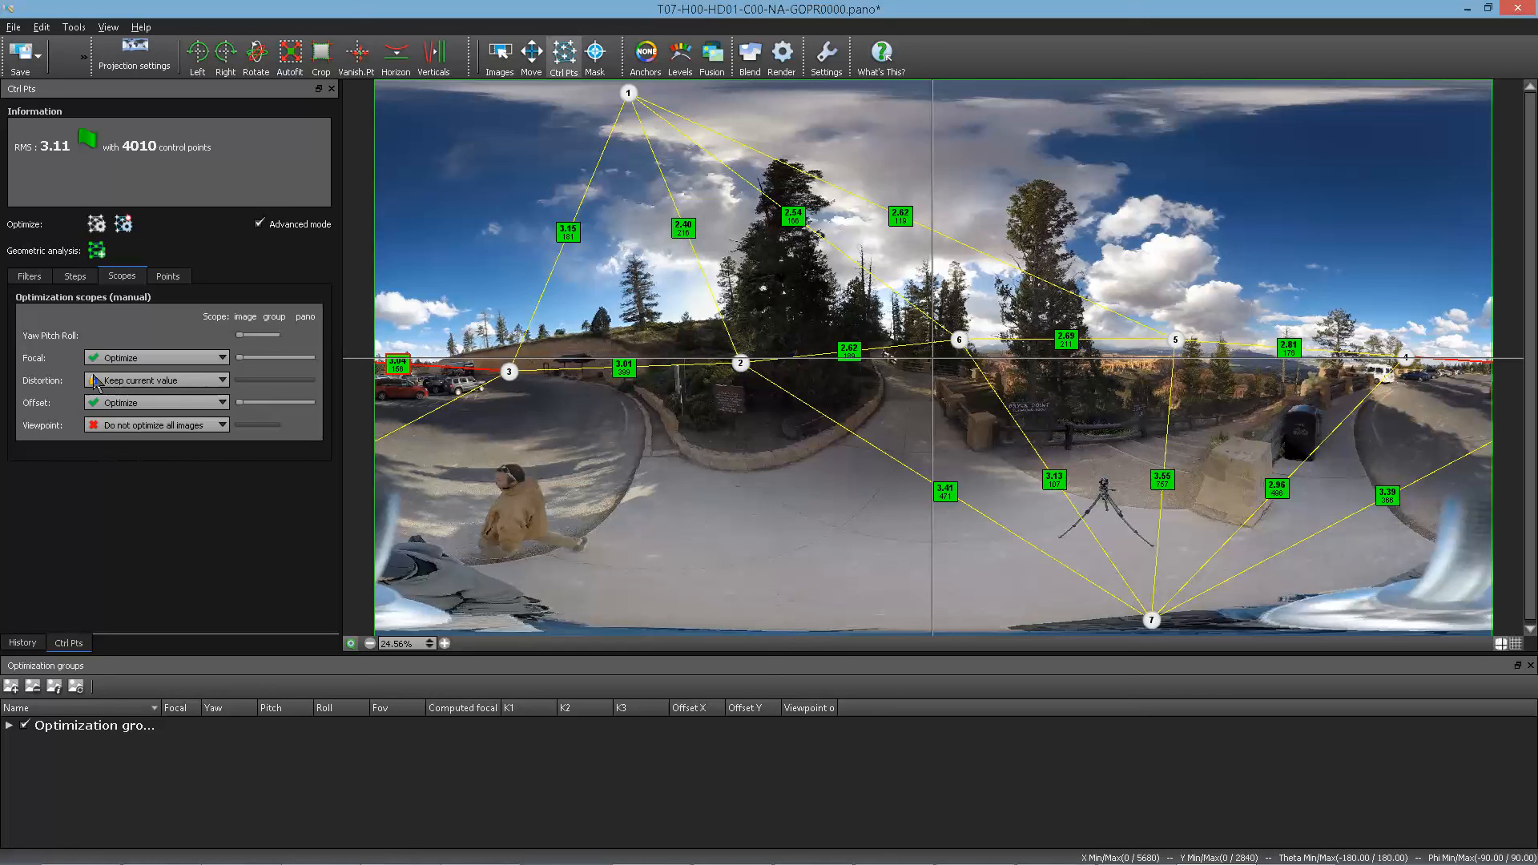
click(106, 392)
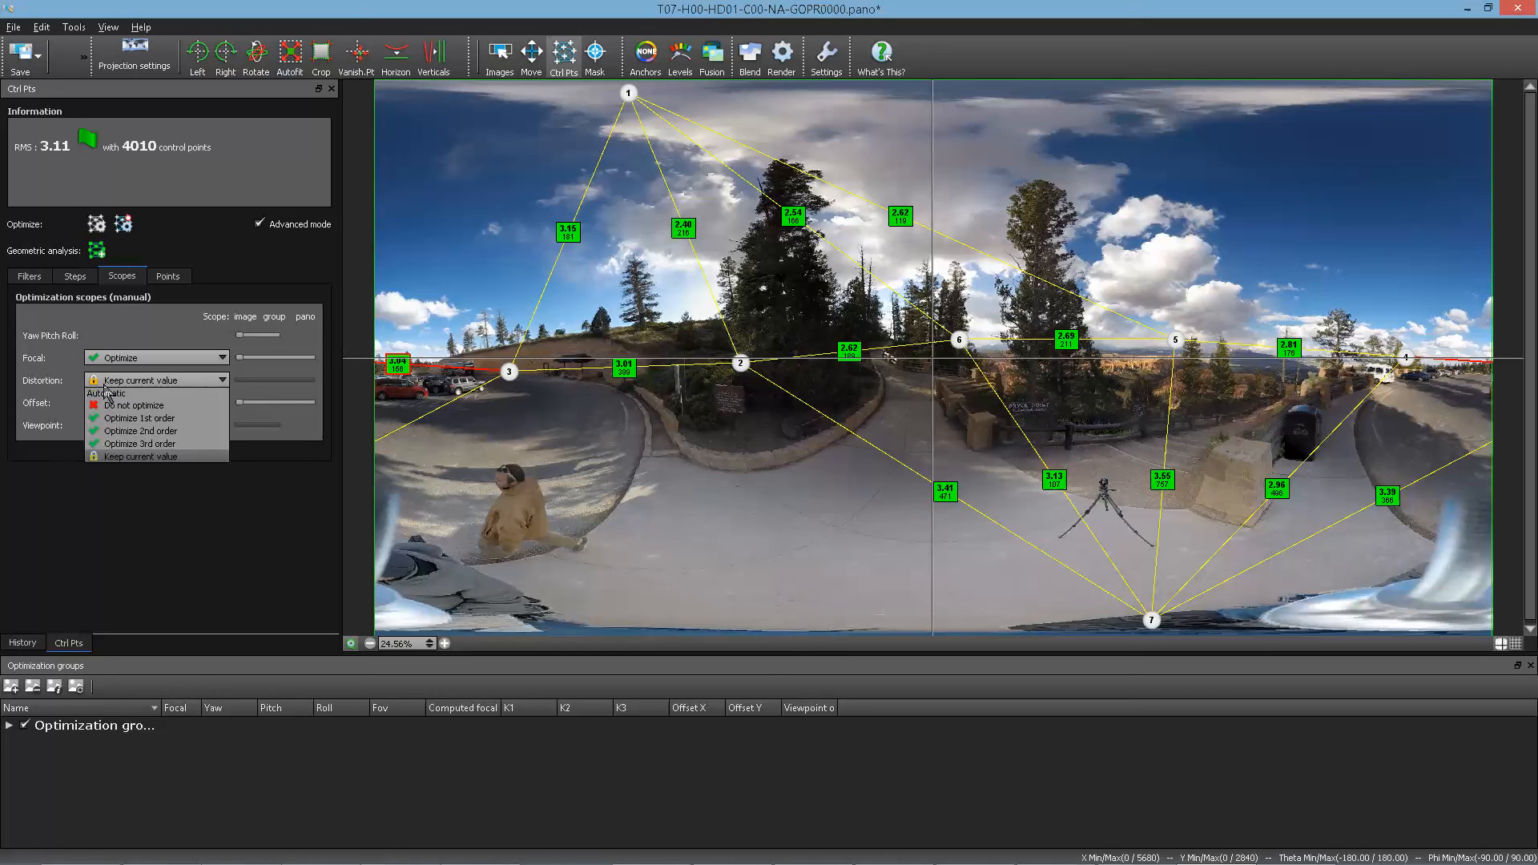
- Set distortion to Optimize 2nd order and try its scope at image, at pano and at group
click(158, 431)
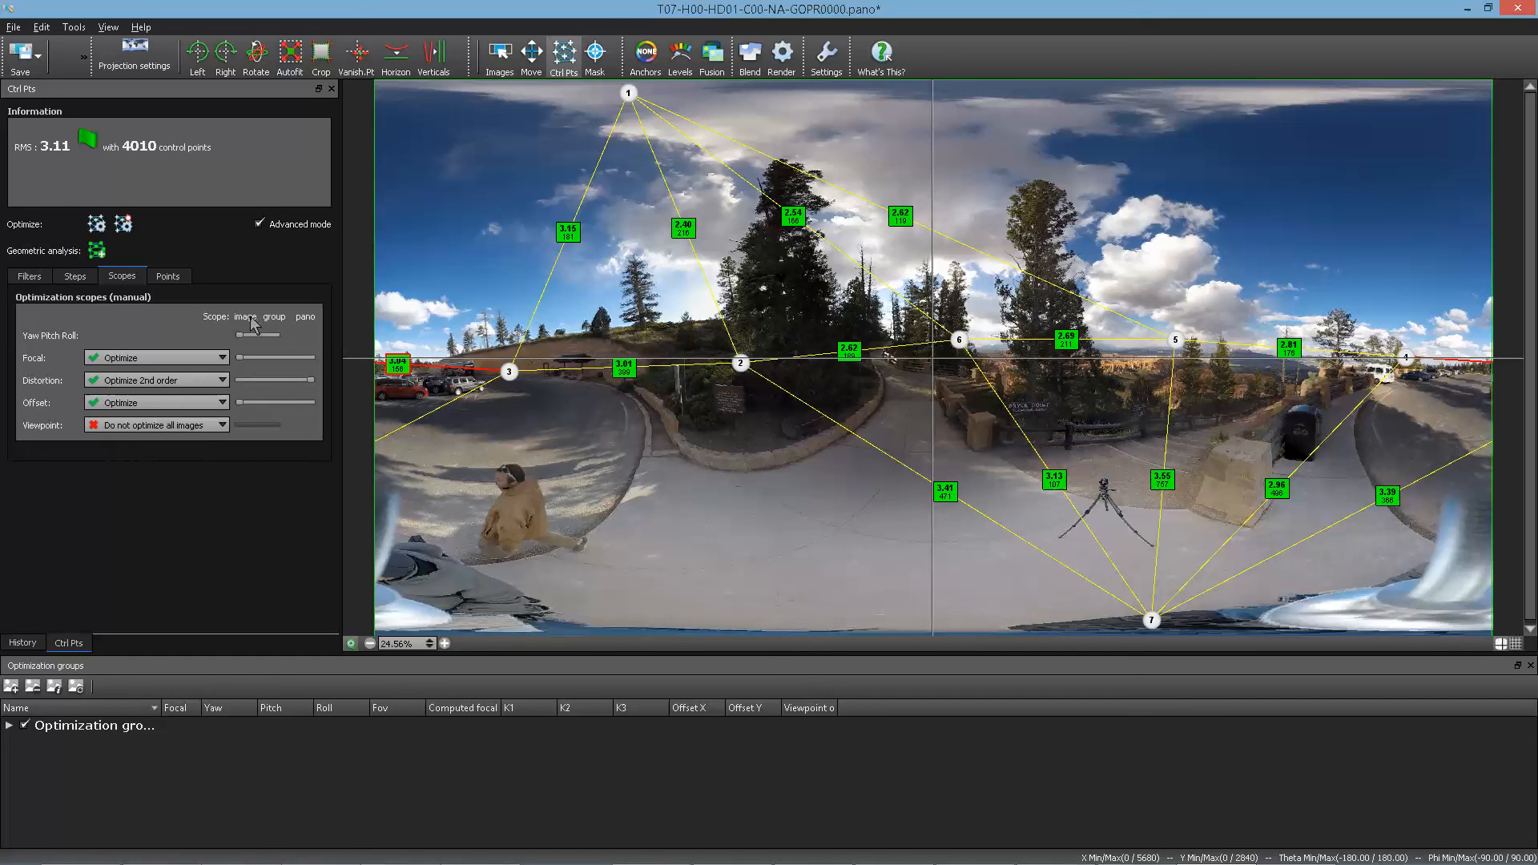
mouse_move(243, 382)
mouse_down()
mouse_move(309, 383)
mouse_move(241, 377)
mouse_up()
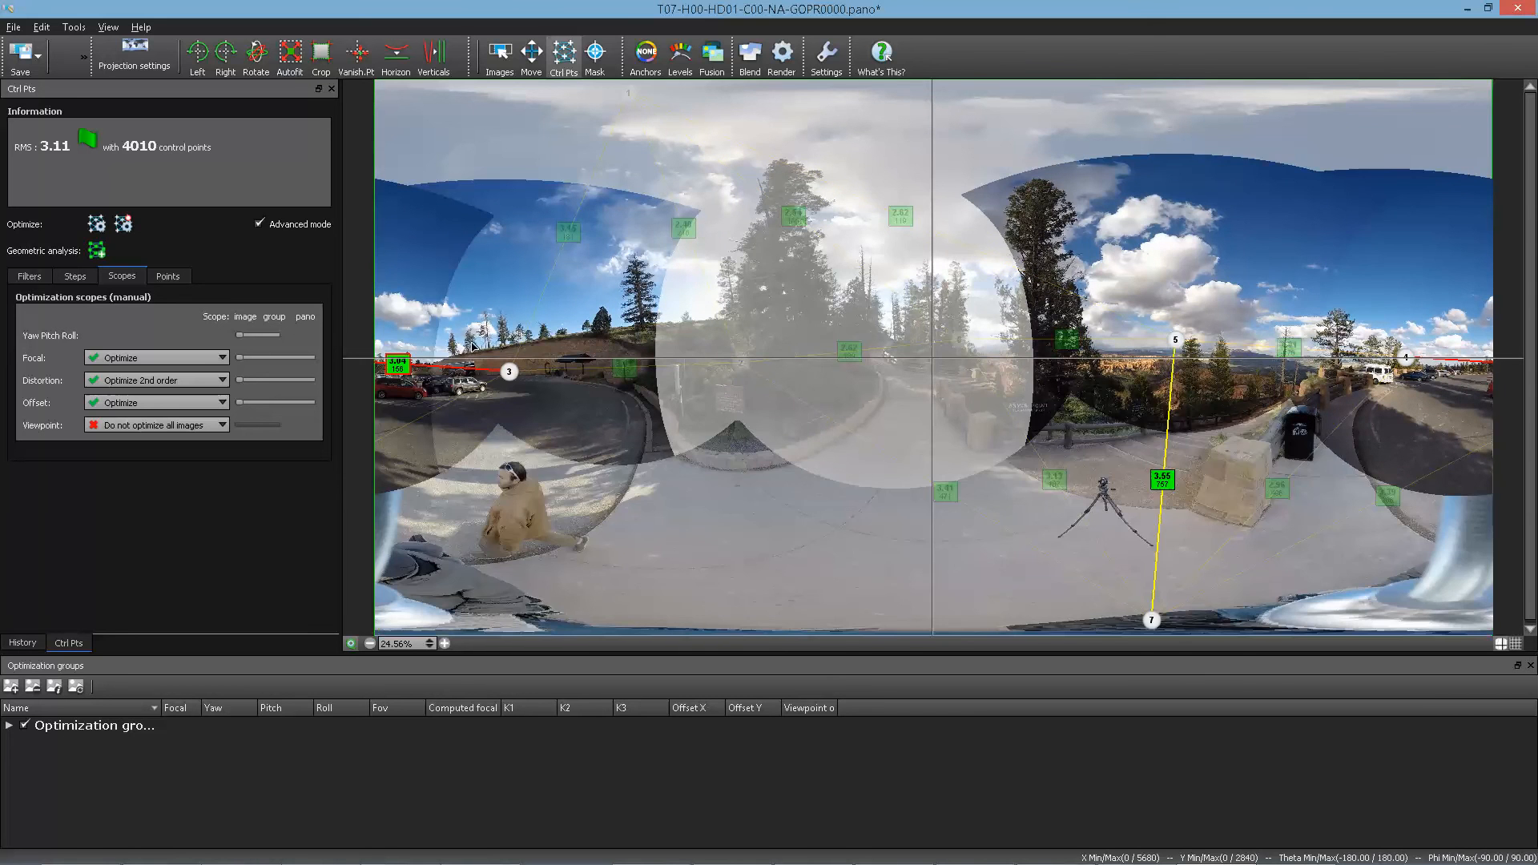
drag(238, 380, 311, 381)
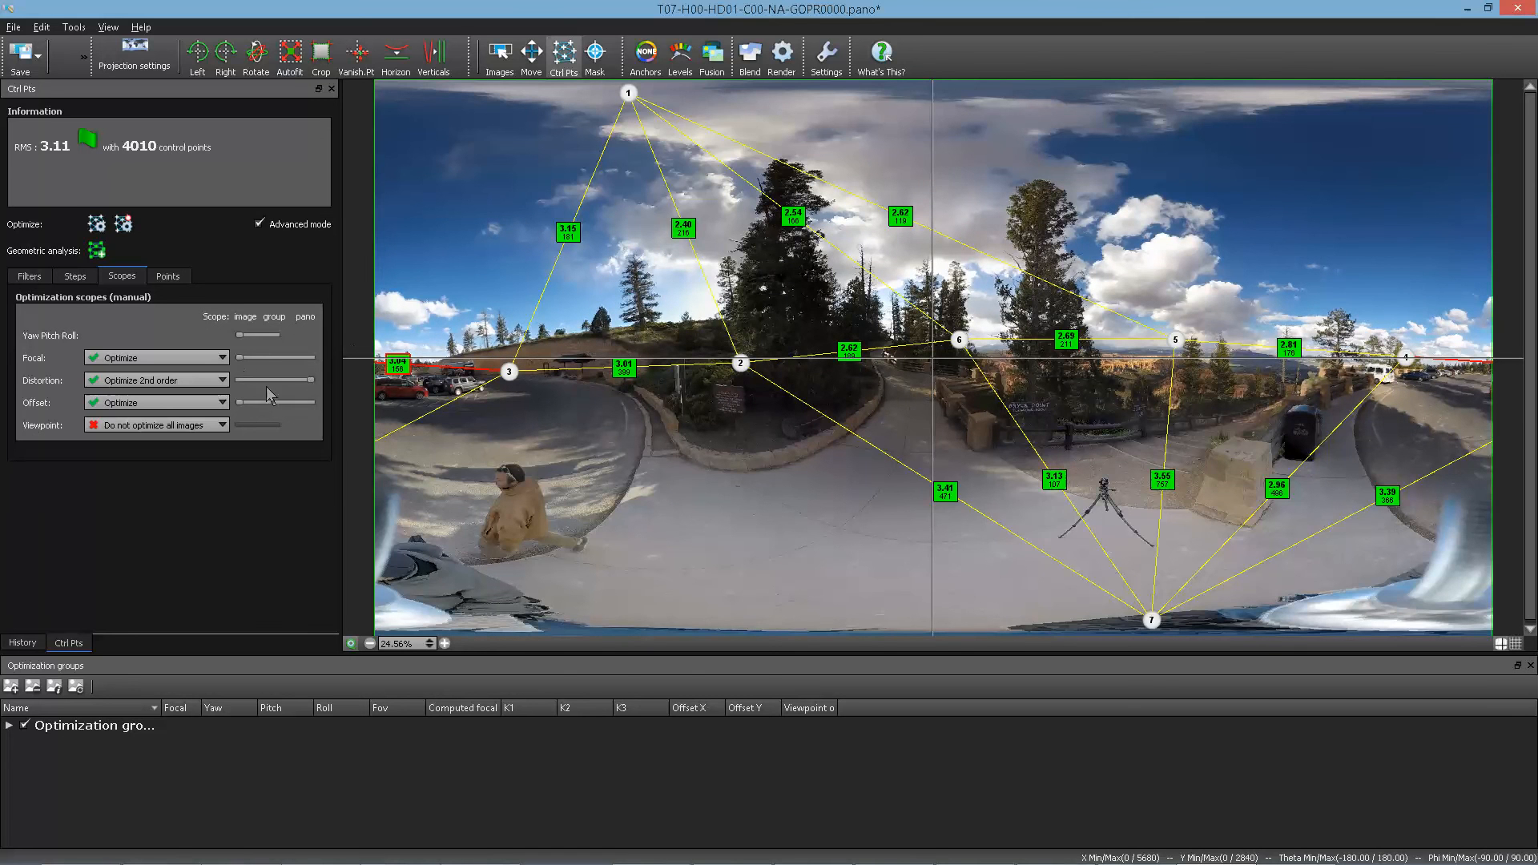
click(290, 380)
- Examine the images and per-image lens parameters in the optimization group, and the commands available for the group
click(9, 726)
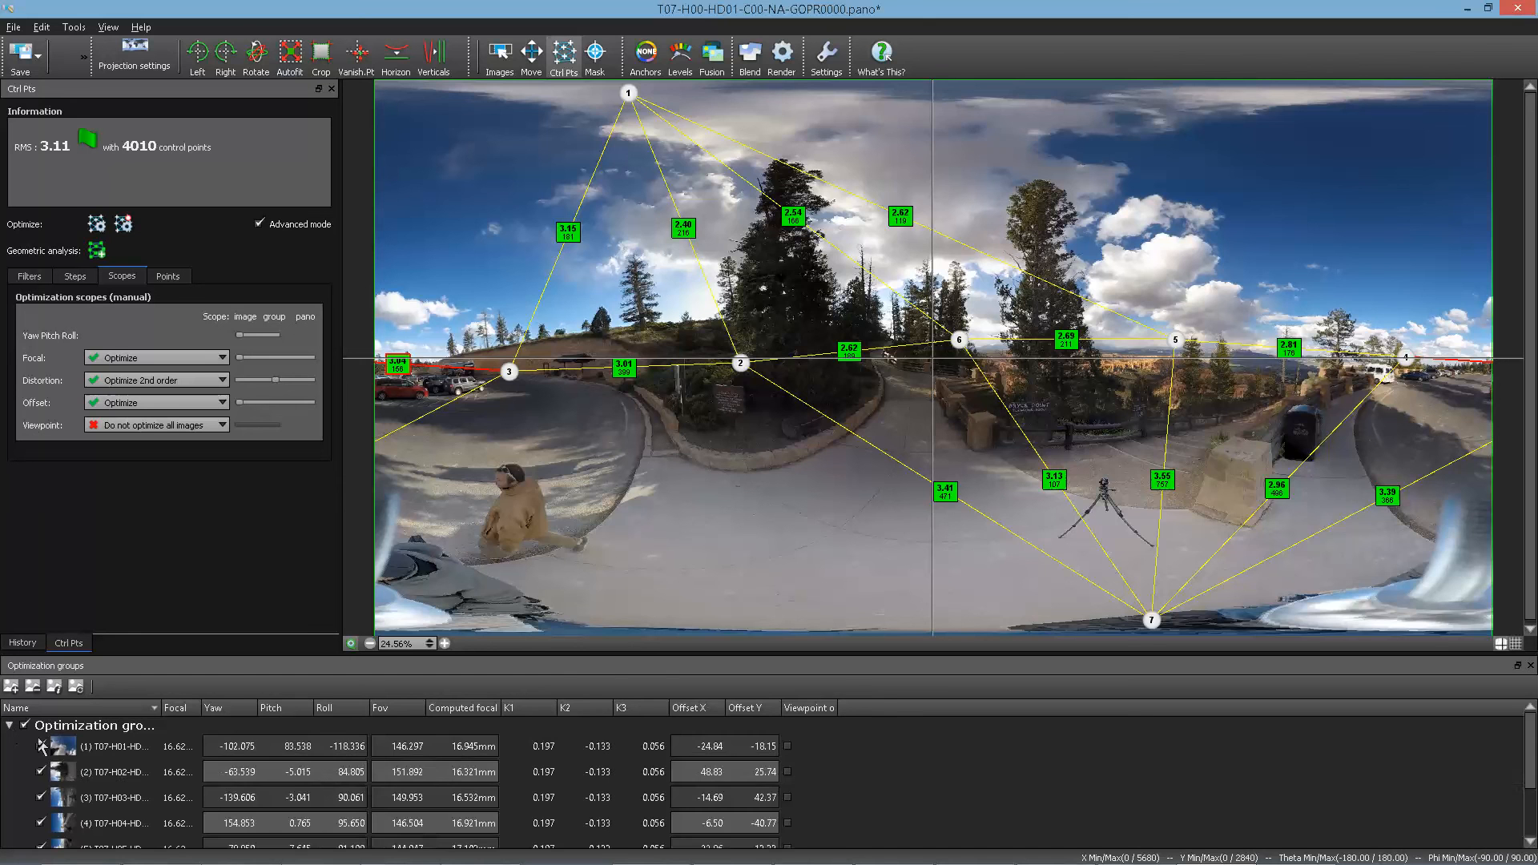
click(9, 725)
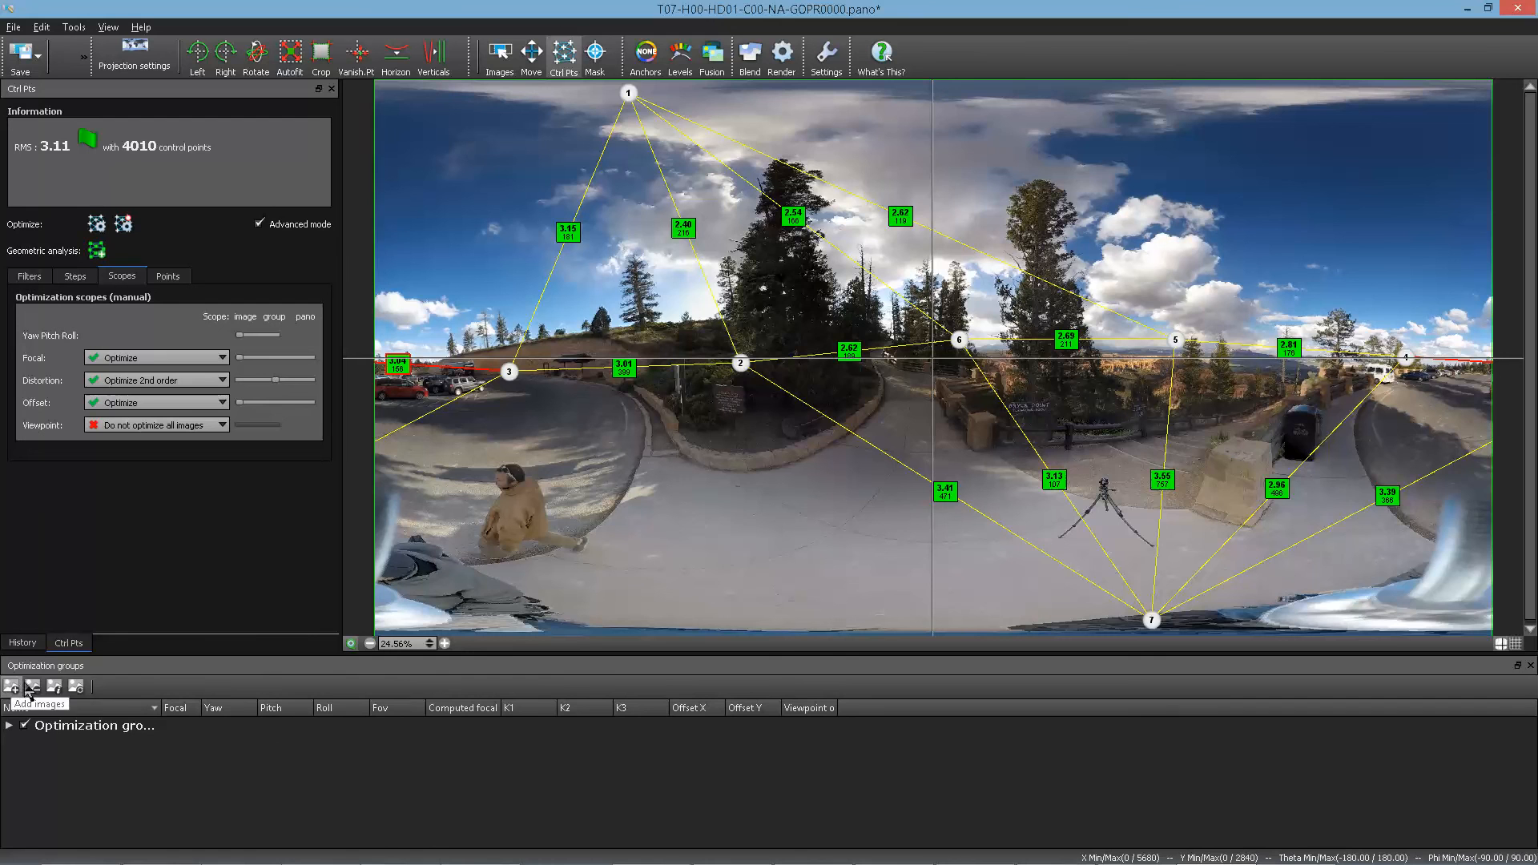
right_click(107, 731)
click(98, 738)
right_click(99, 737)
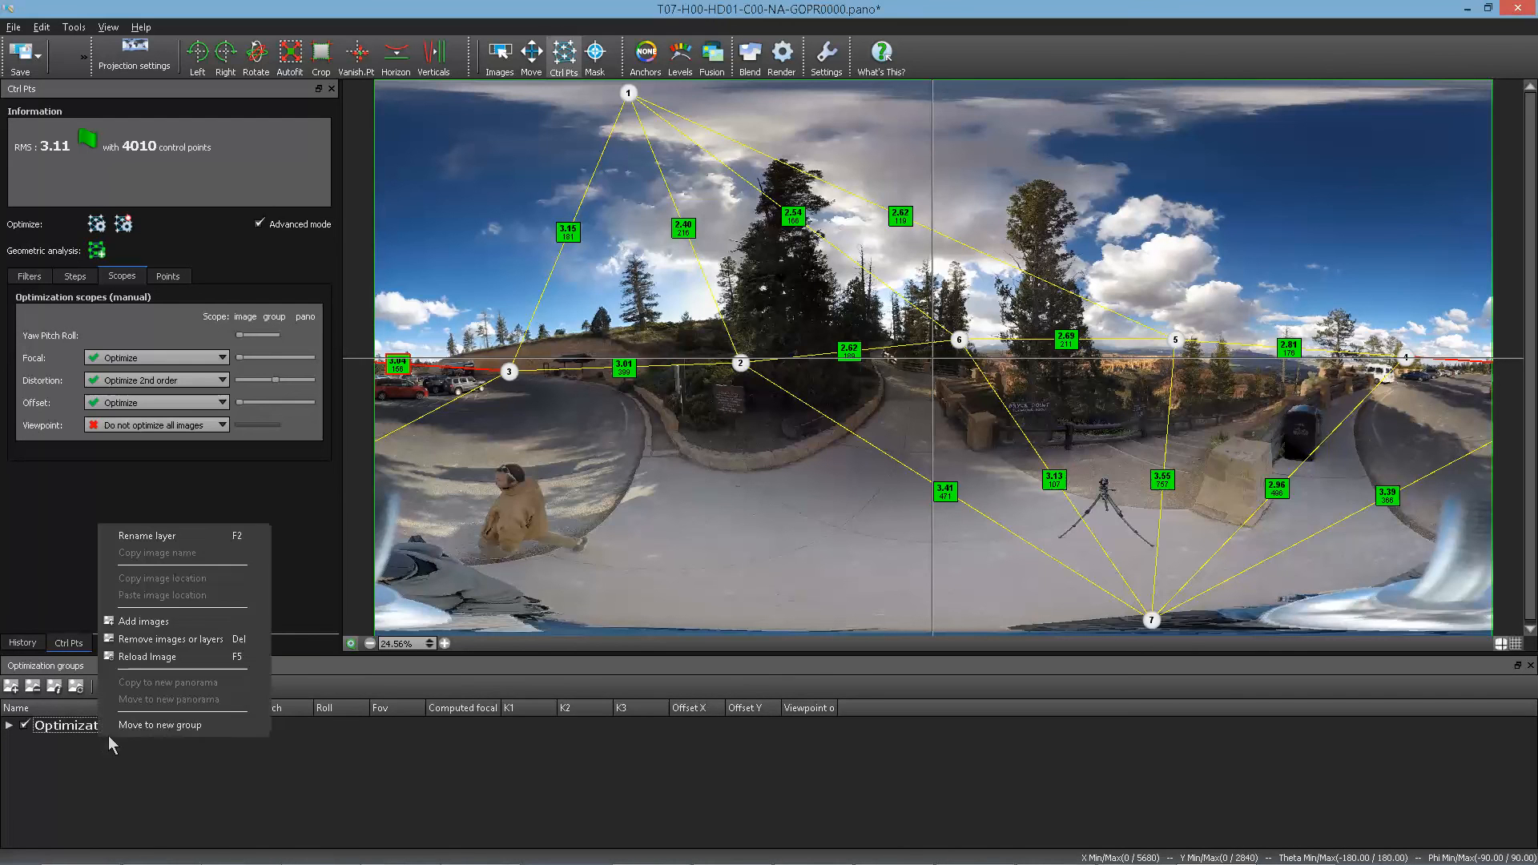
click(61, 772)
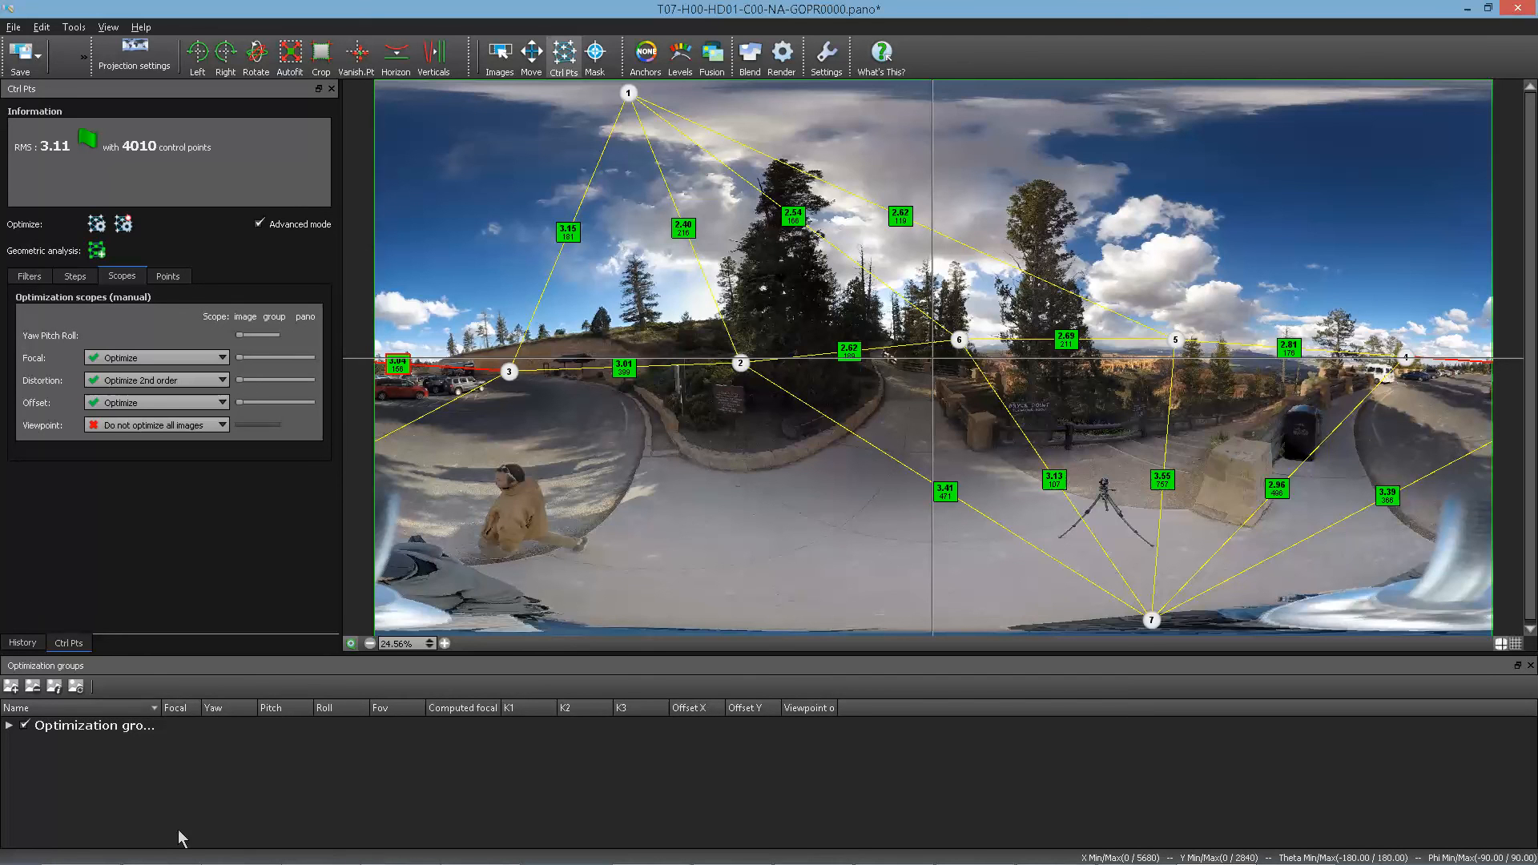
double_click(78, 728)
double_click(78, 727)
- Set the distortion scope to pano and select Optimize 2nd order again
mouse_move(275, 378)
mouse_down()
mouse_move(312, 382)
mouse_move(282, 382)
mouse_up()
click(314, 379)
click(176, 381)
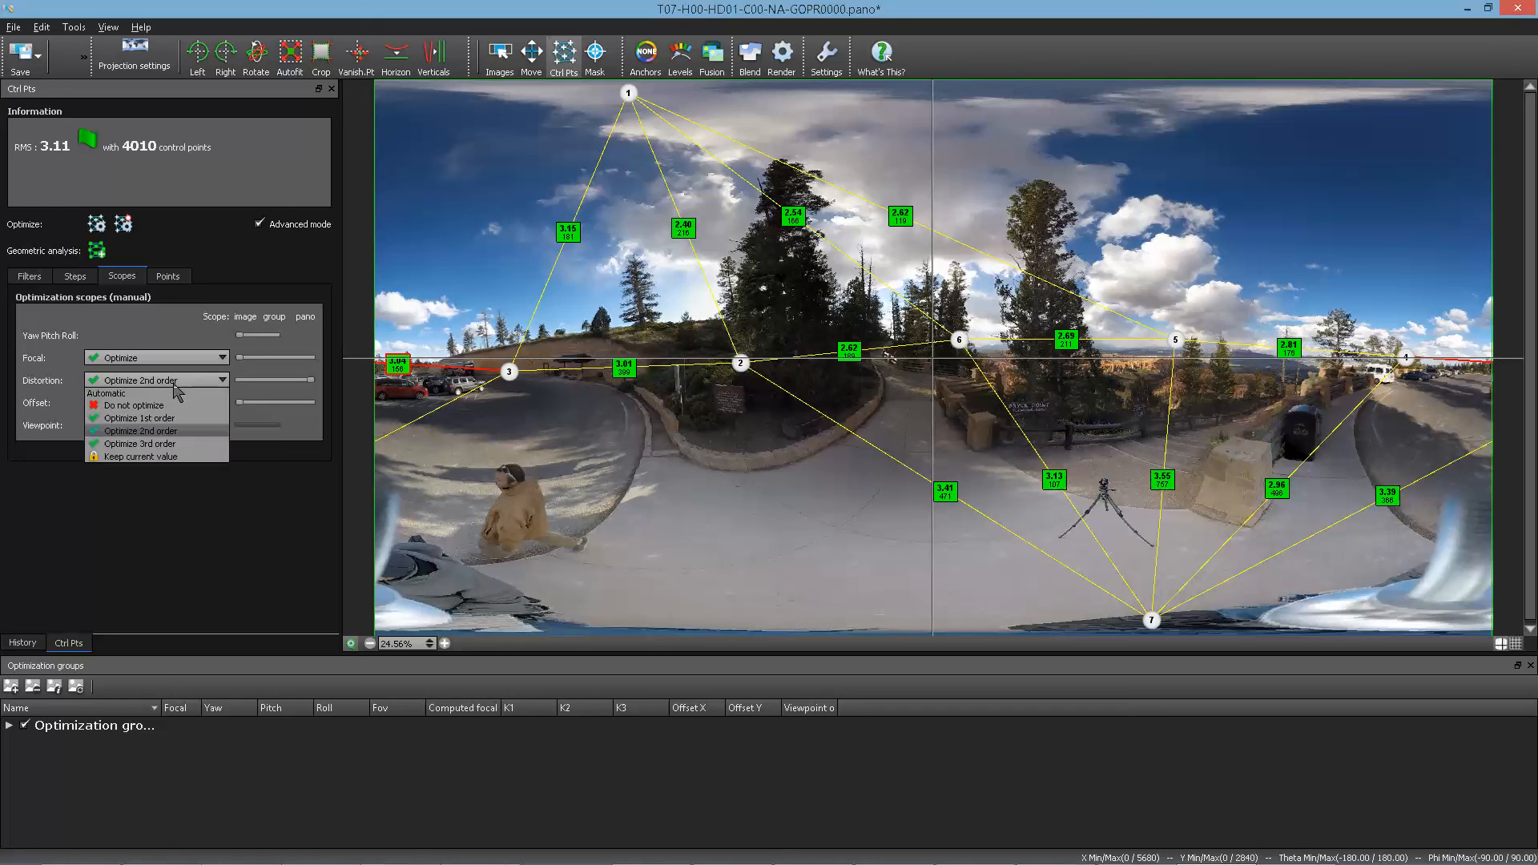
click(147, 431)
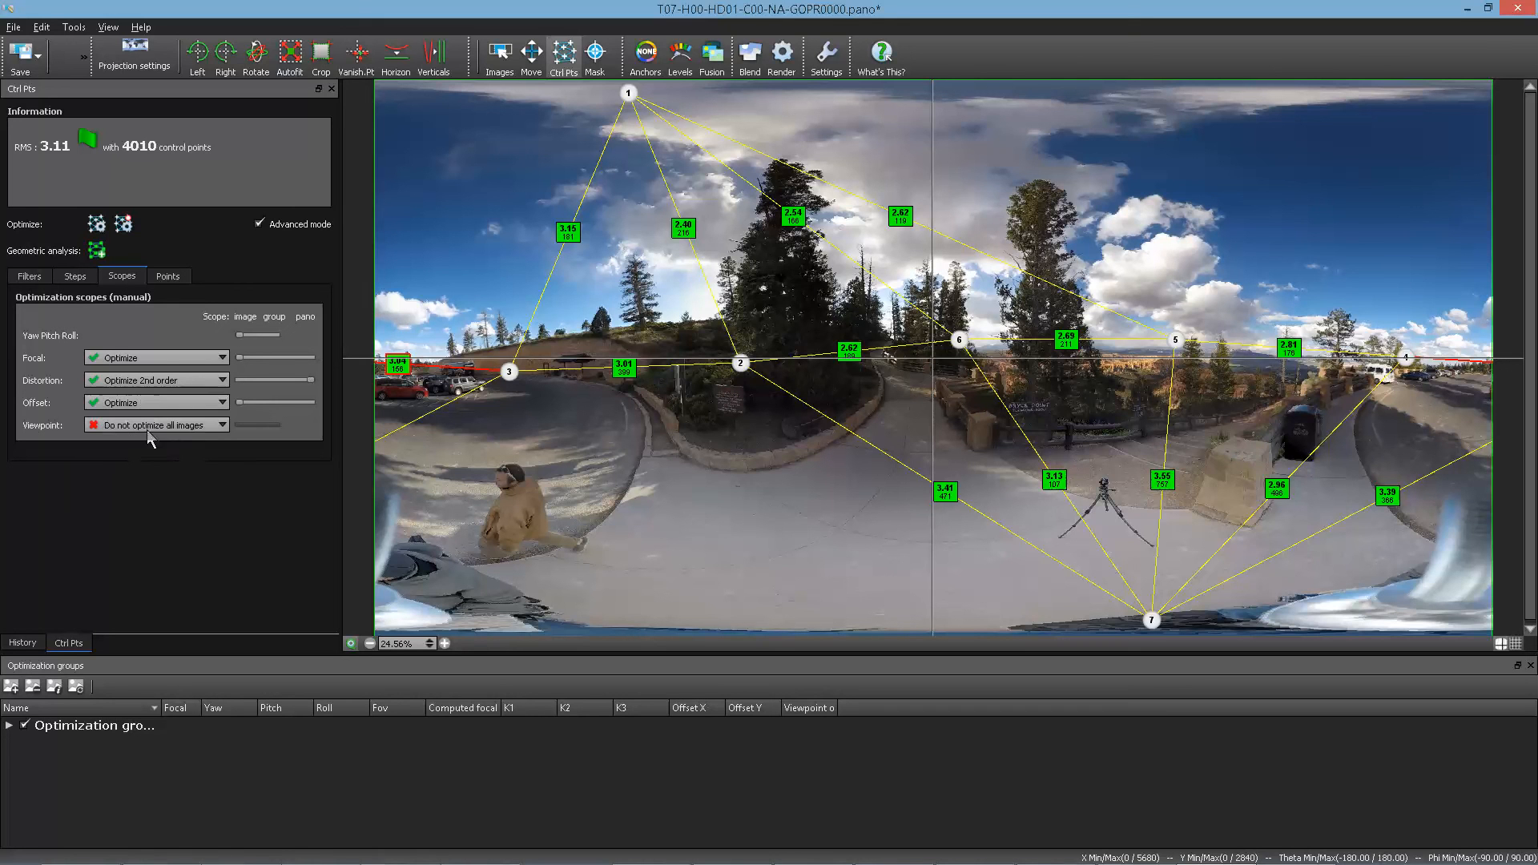
- Try optimizing the panorama with 2nd order distortion at image scope, and undo that optimization
click(237, 380)
click(120, 383)
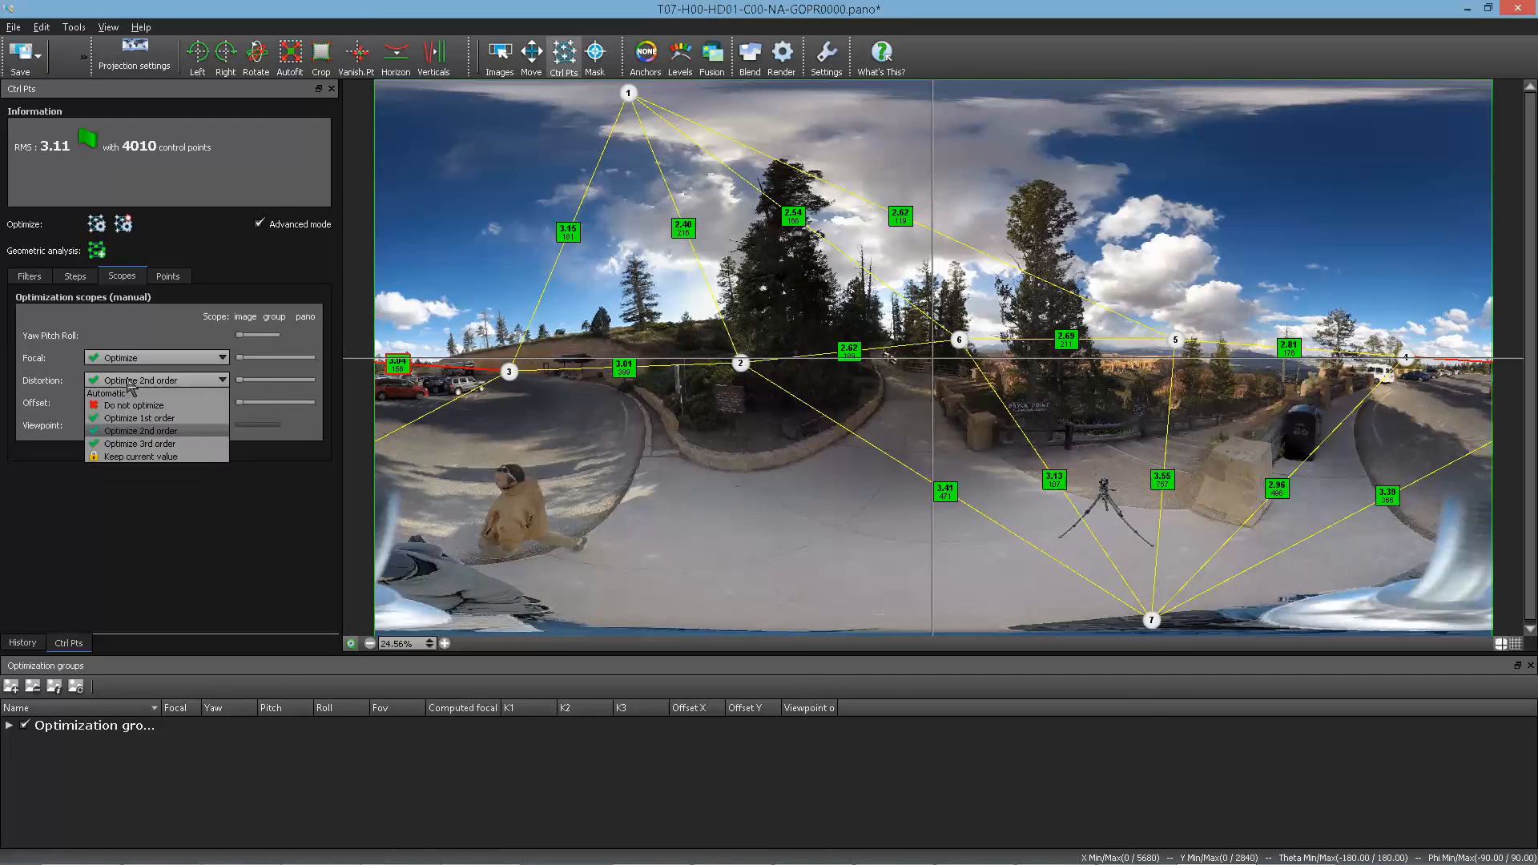
click(130, 386)
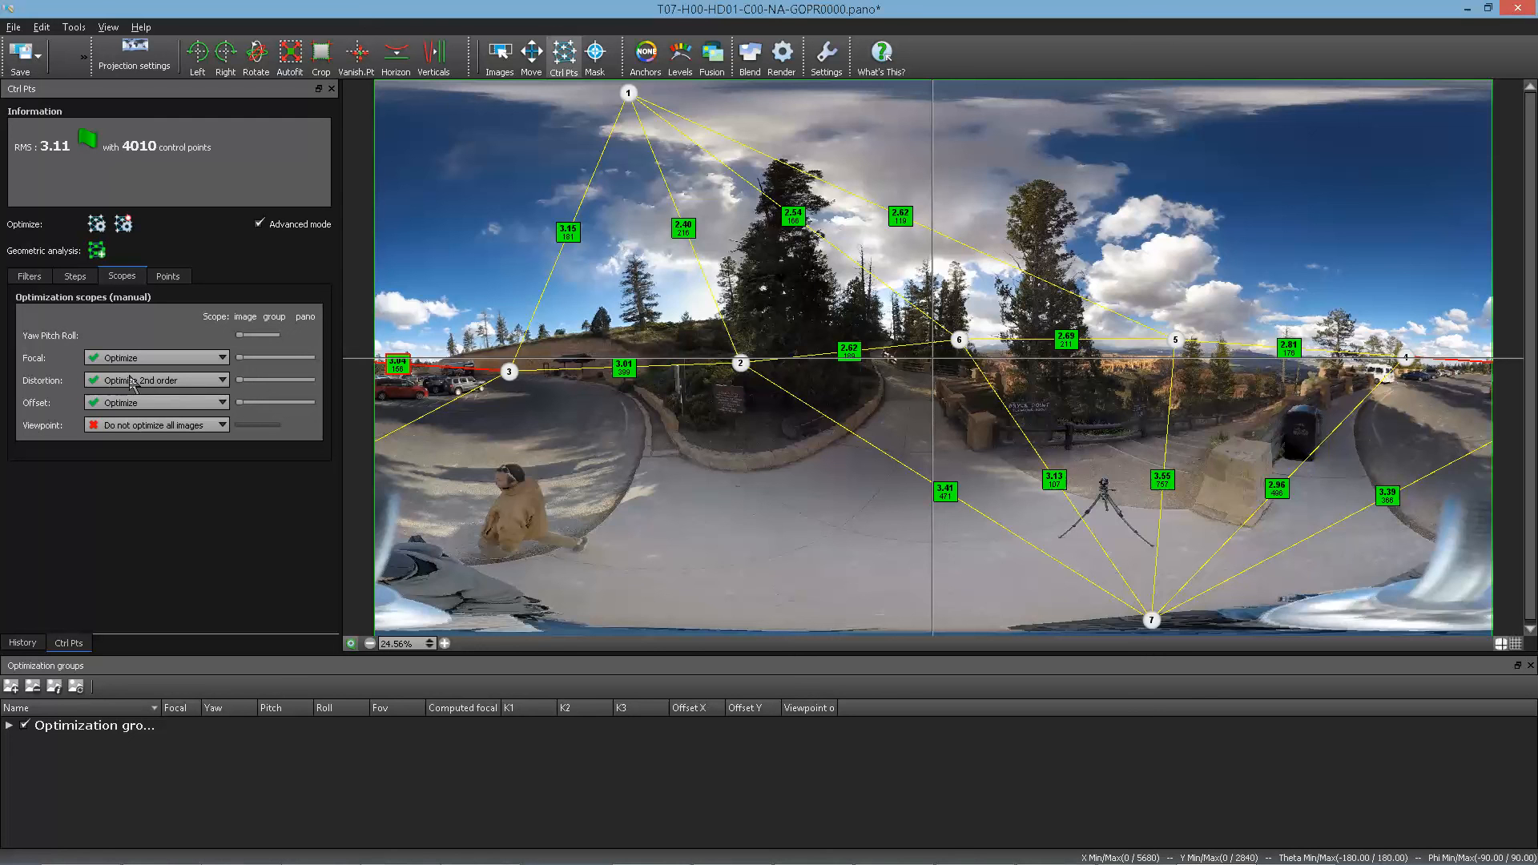
click(176, 386)
click(180, 393)
click(102, 228)
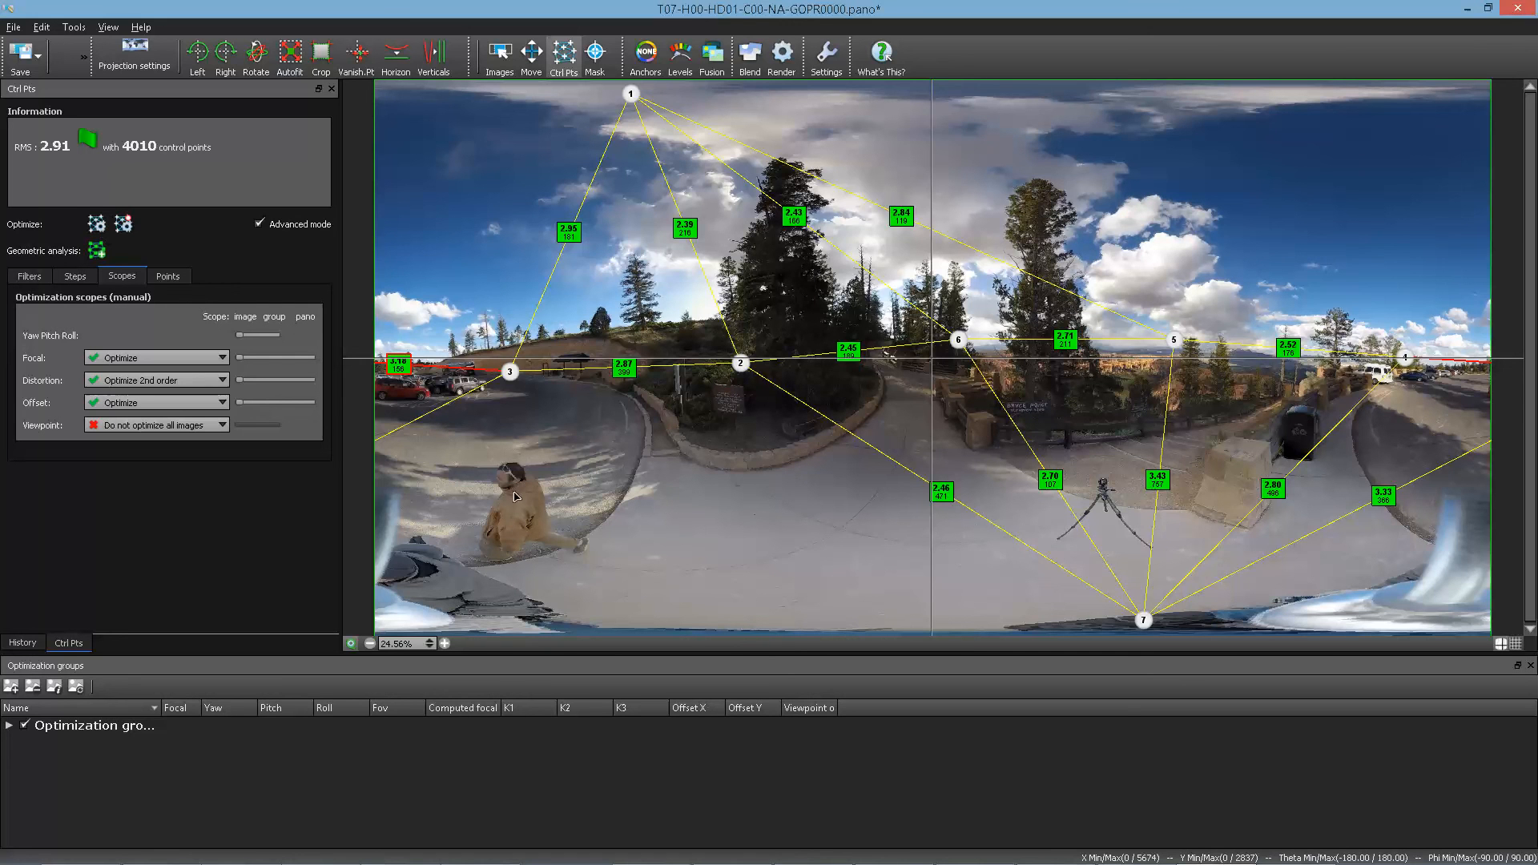
key(ctrl+z)
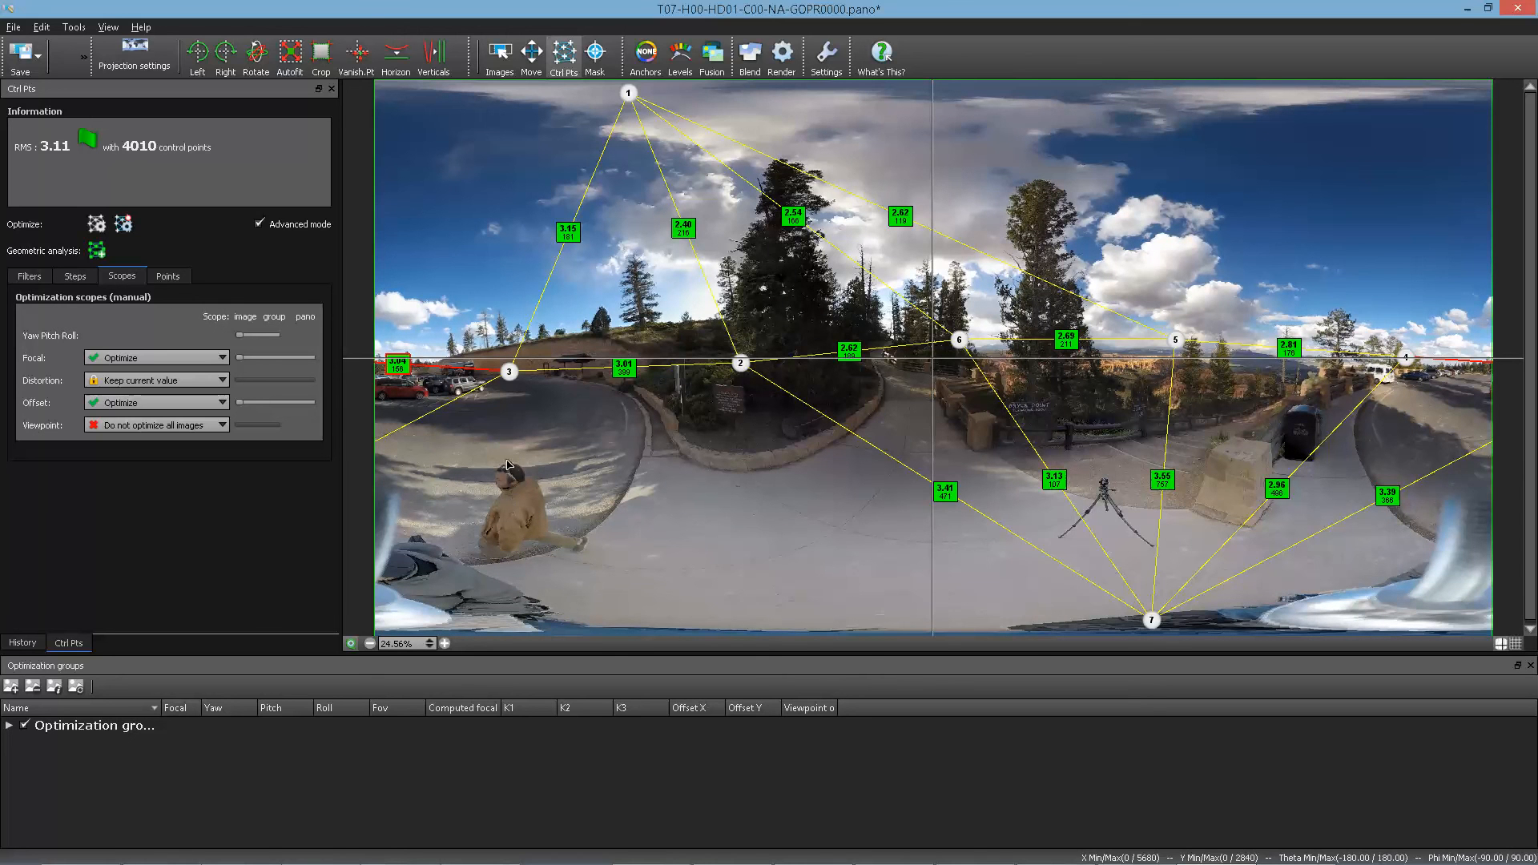
- Set distortion to Optimize 2nd order and optimize the panorama once at image scope and once at pano scope
click(186, 385)
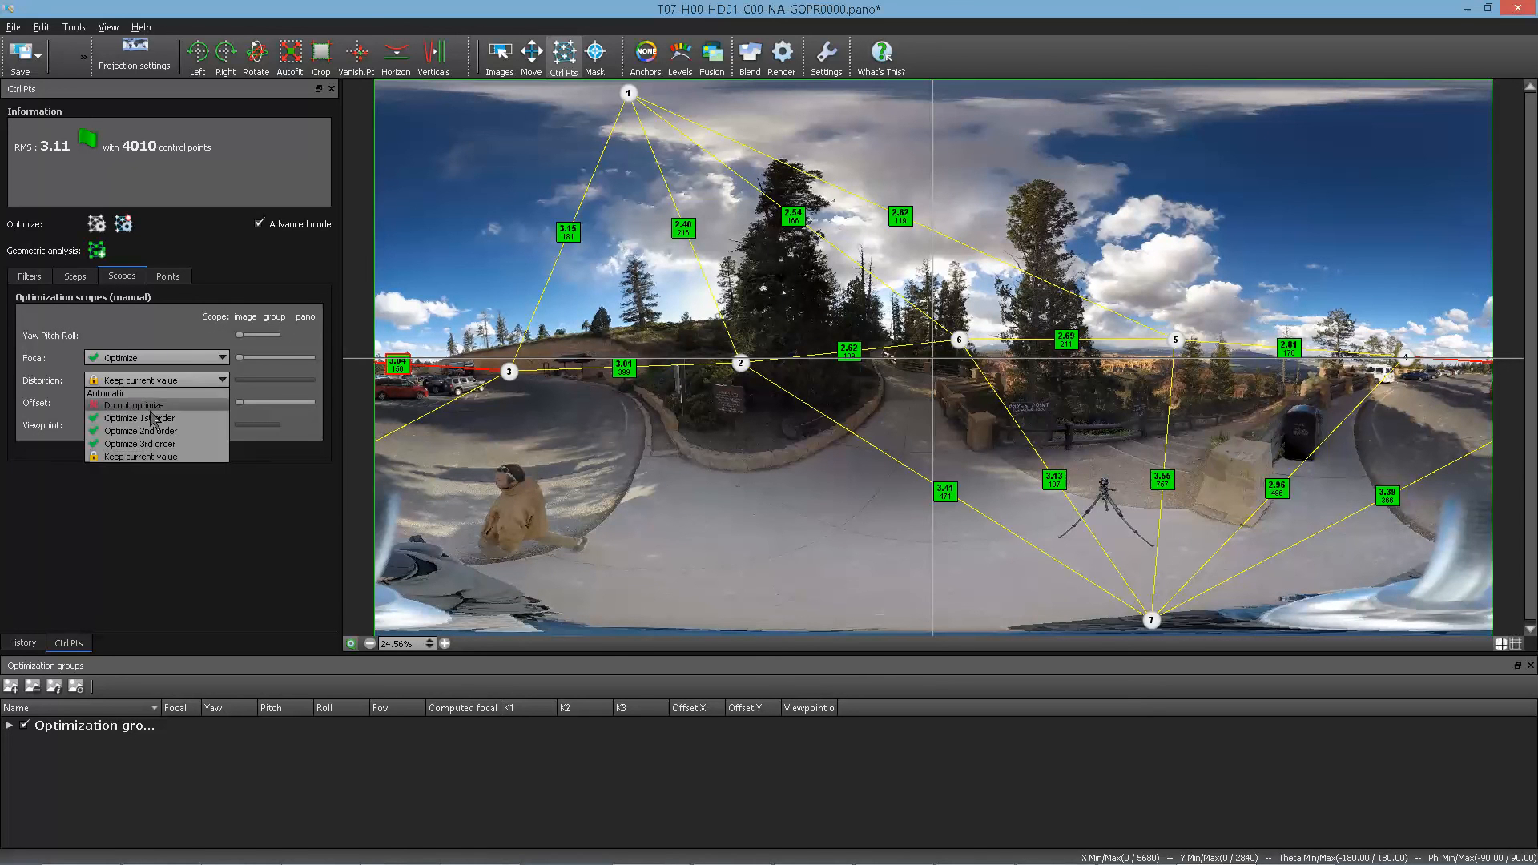
click(175, 424)
click(255, 381)
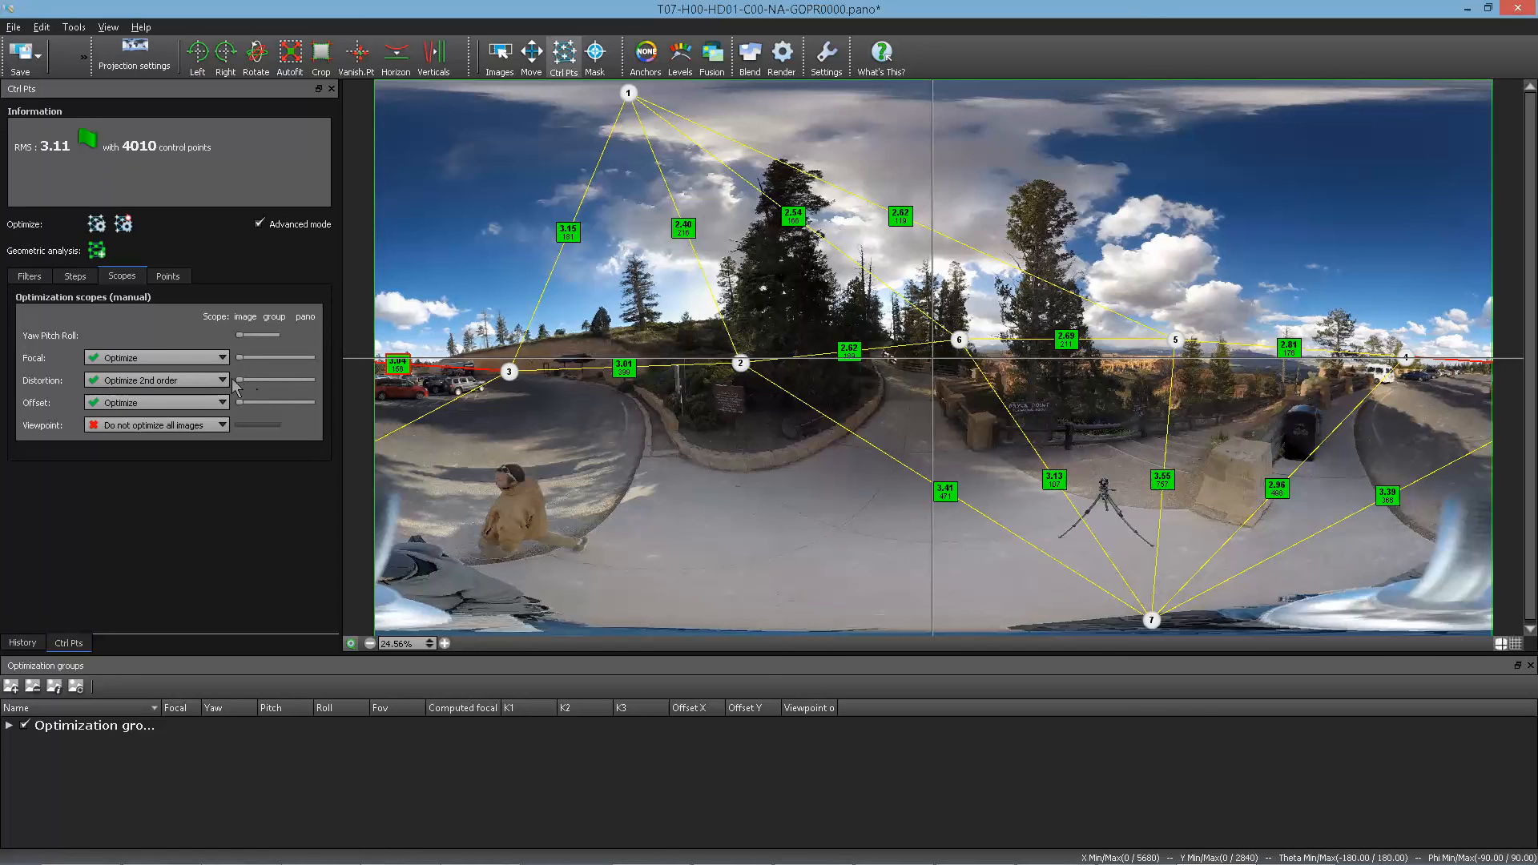
click(101, 229)
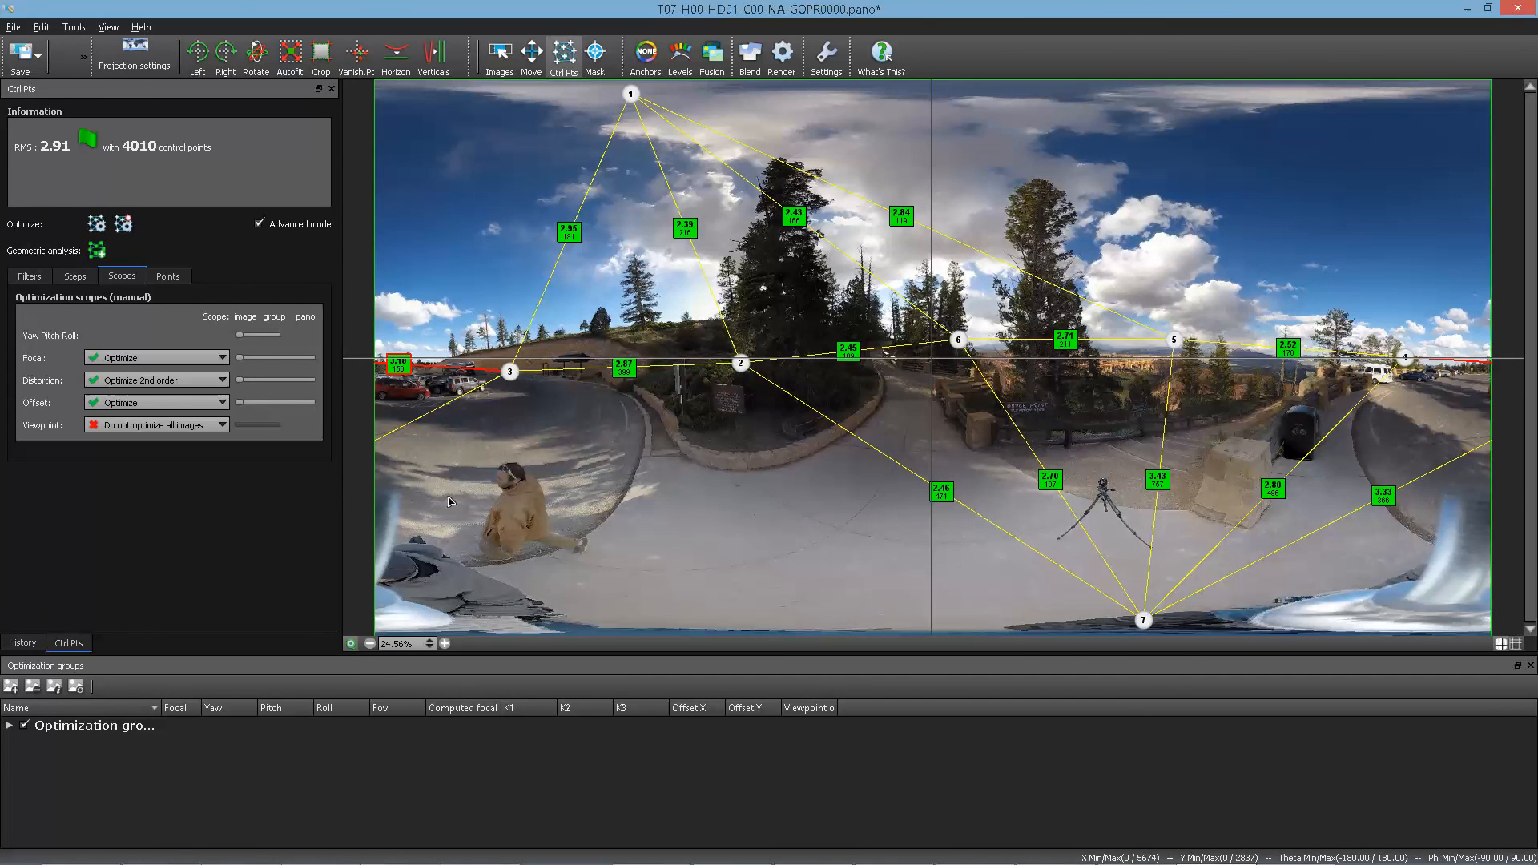
drag(239, 380, 354, 395)
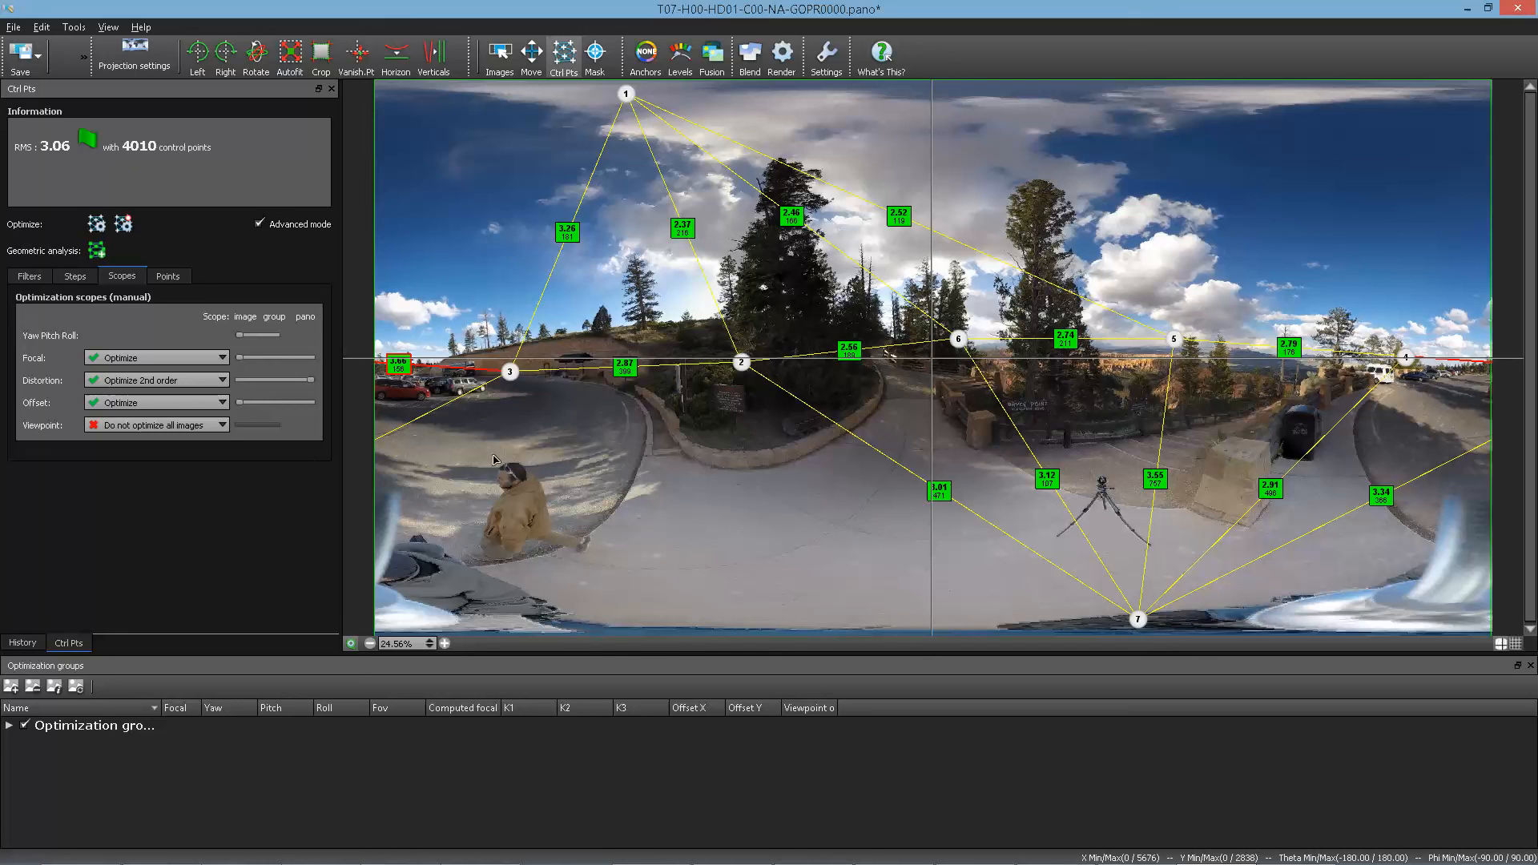
- Set distortion to Optimize 1st order at image scope and optimize the panorama twice
click(216, 391)
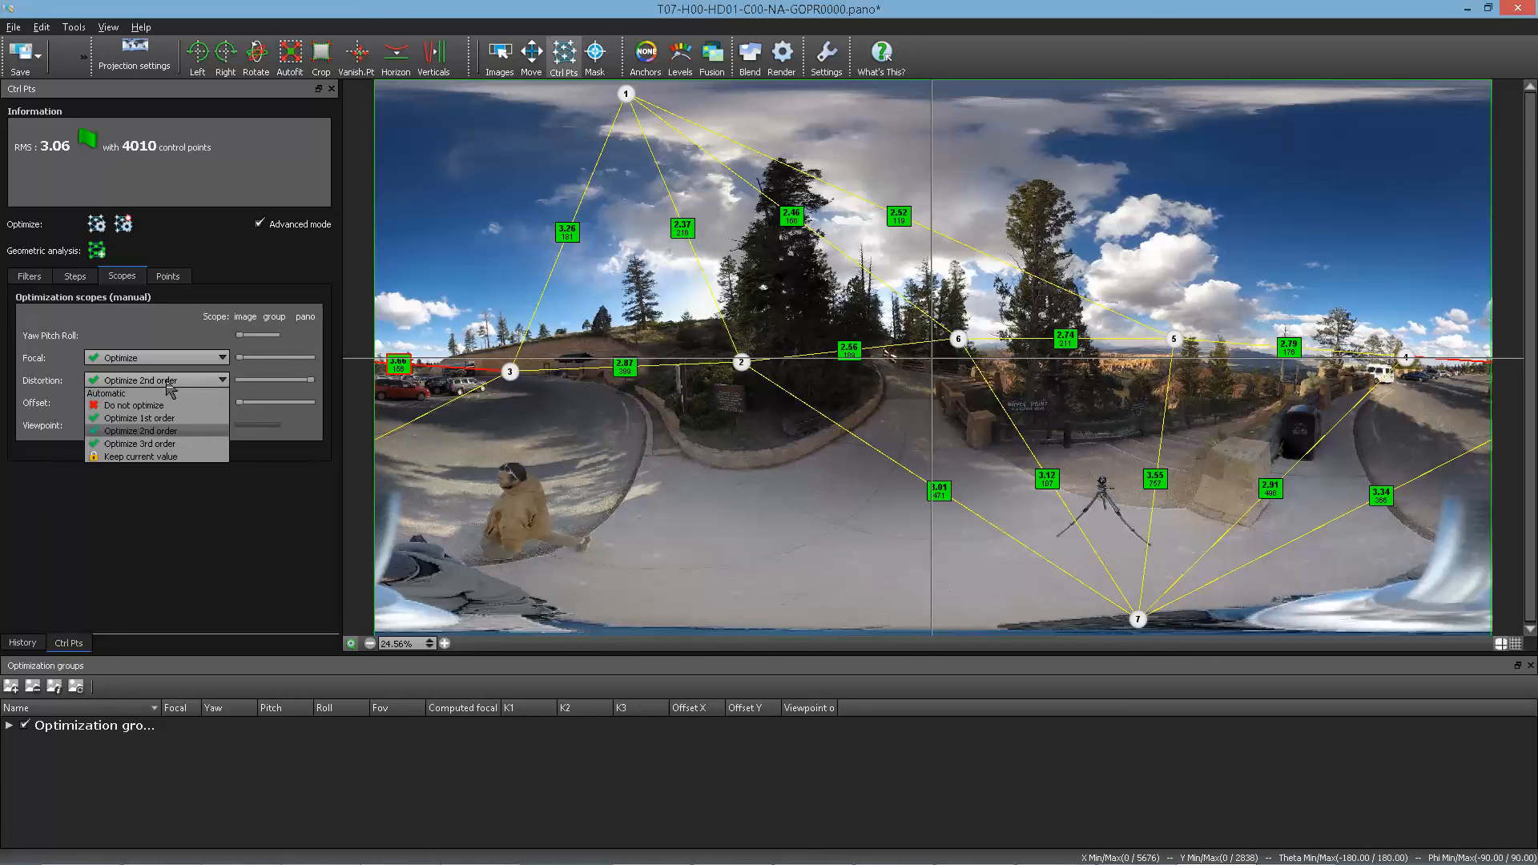
click(160, 415)
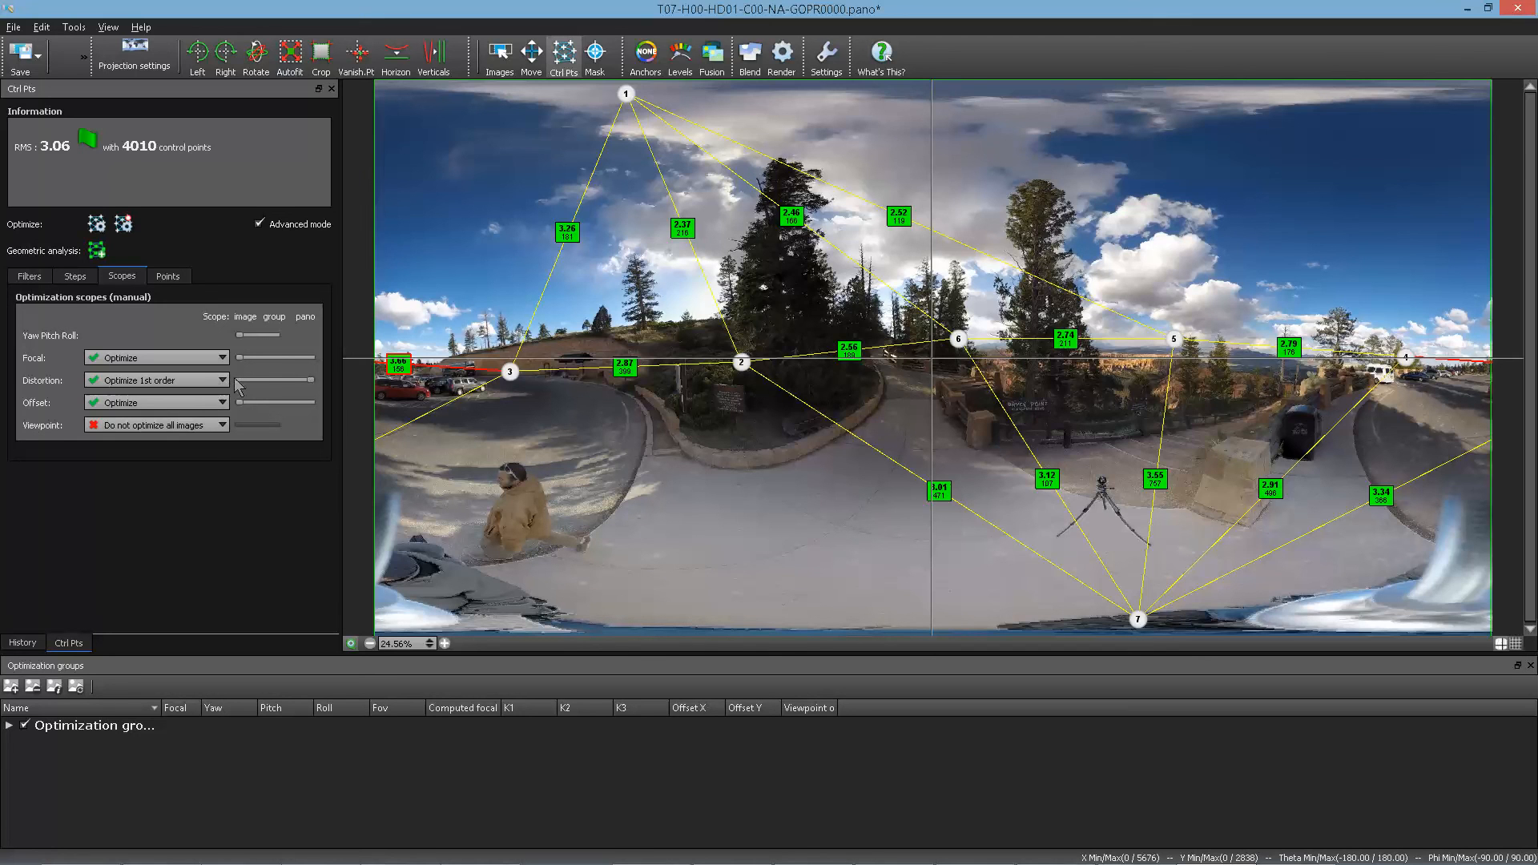
click(95, 224)
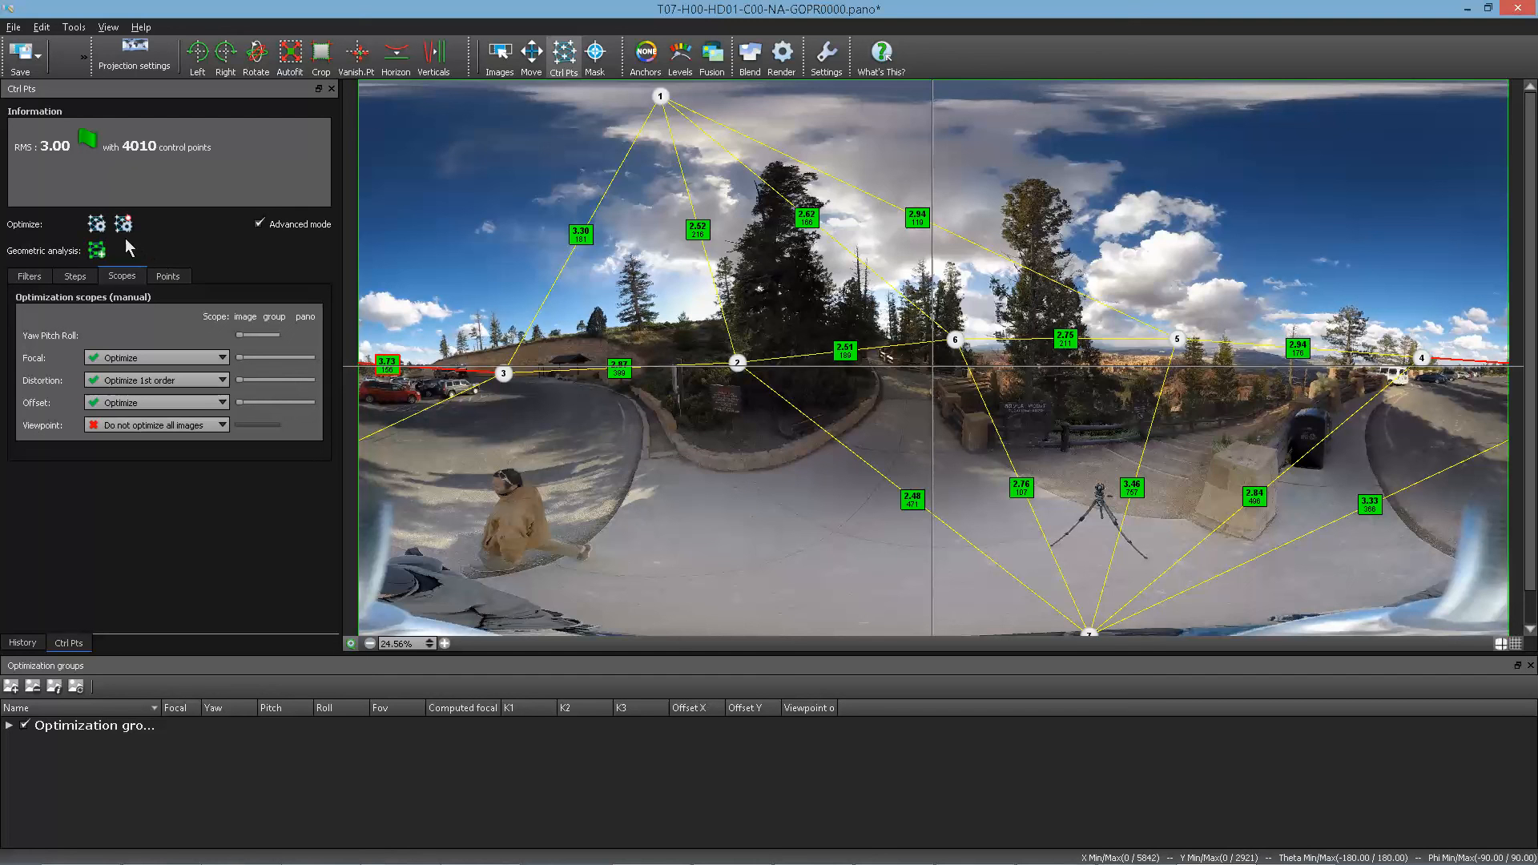
click(102, 231)
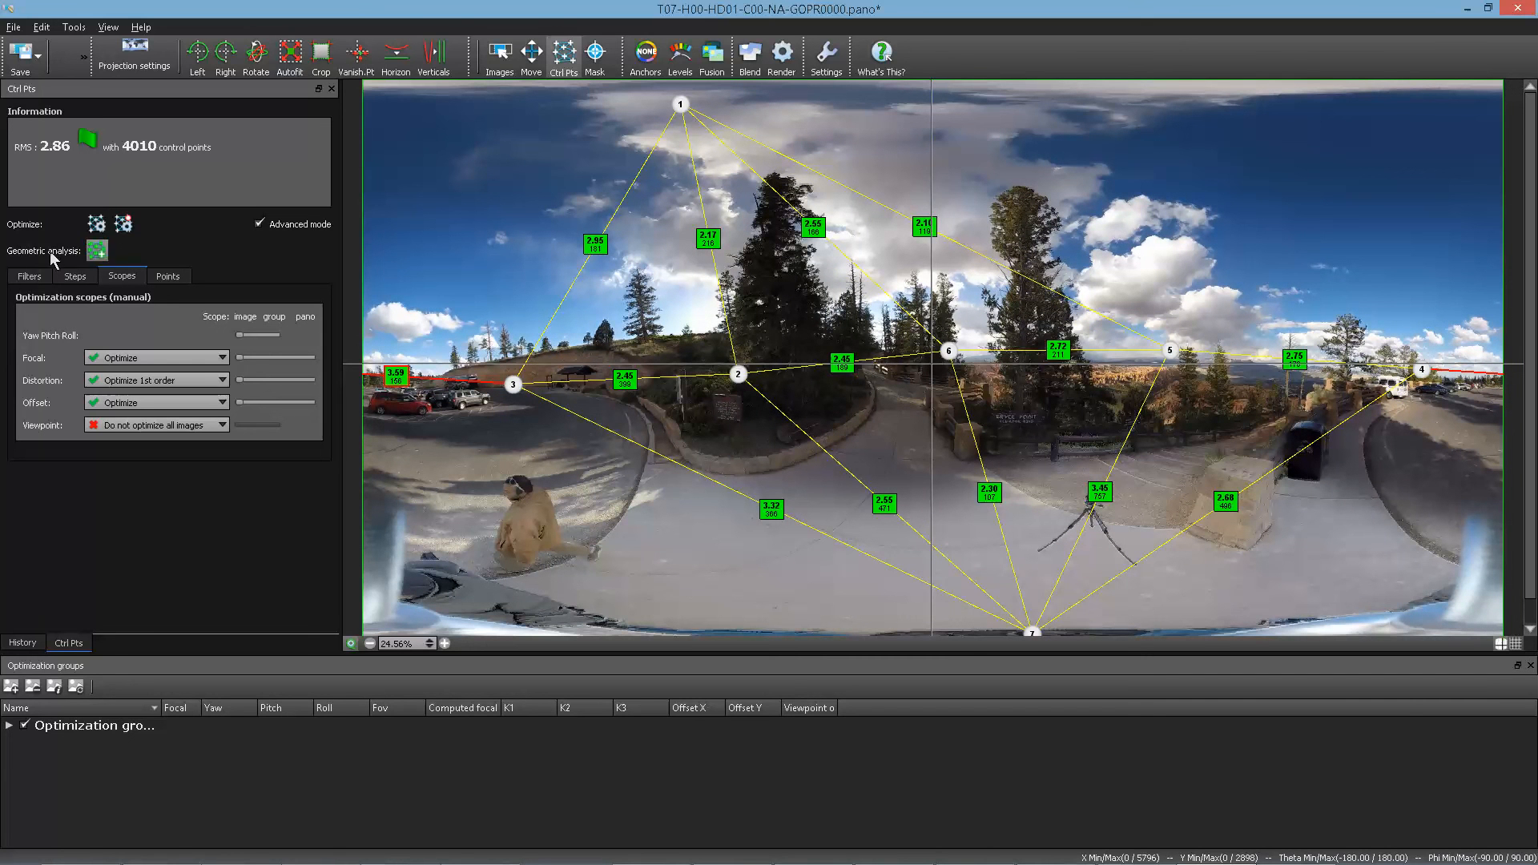
- Set distortion to Optimize 3rd order and optimize the panorama once at image scope and once at pano scope
click(116, 380)
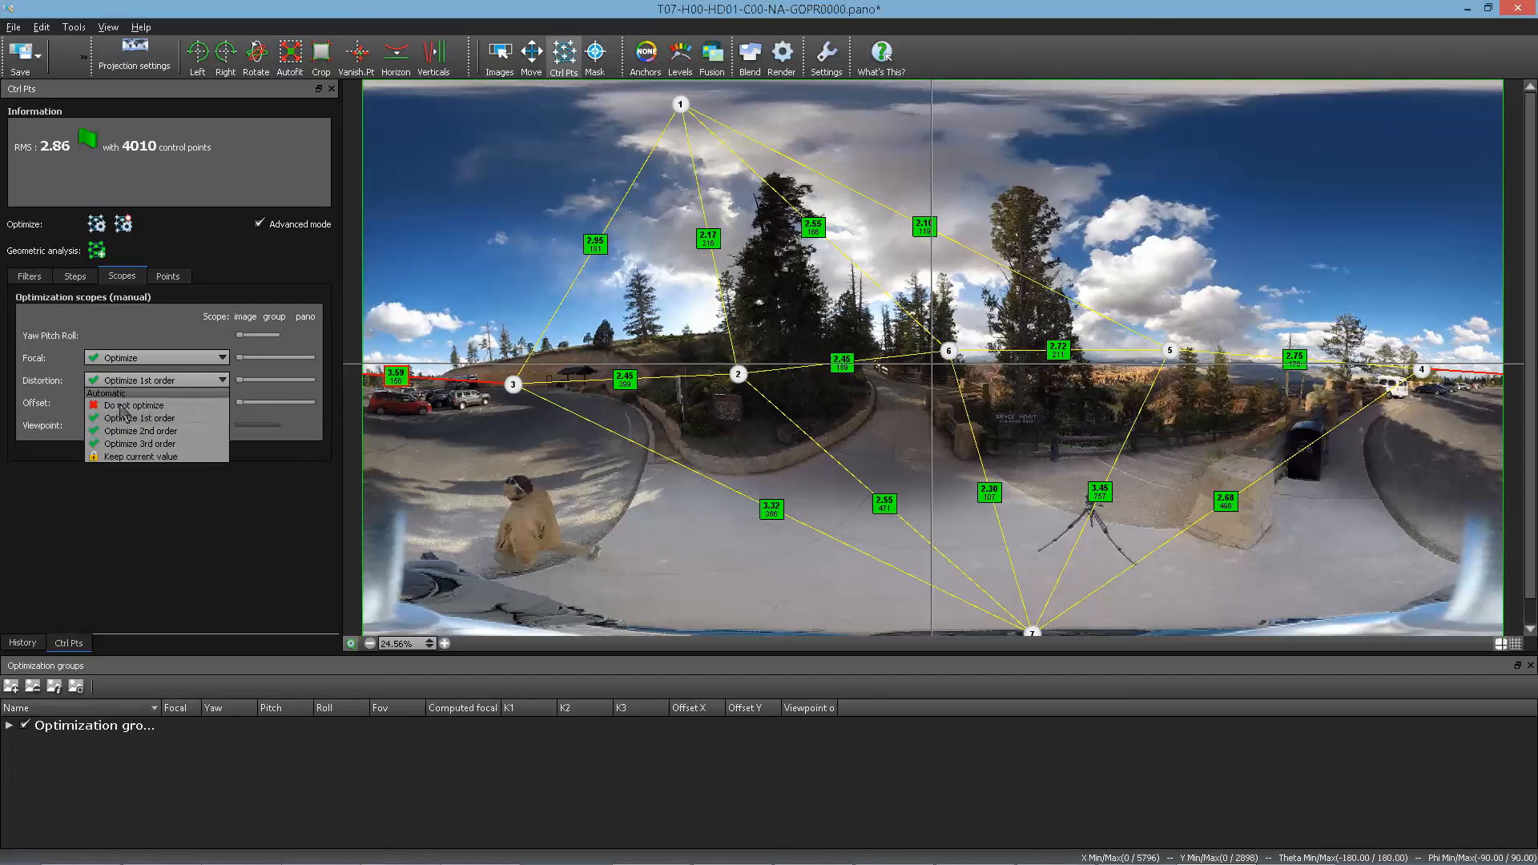
click(121, 441)
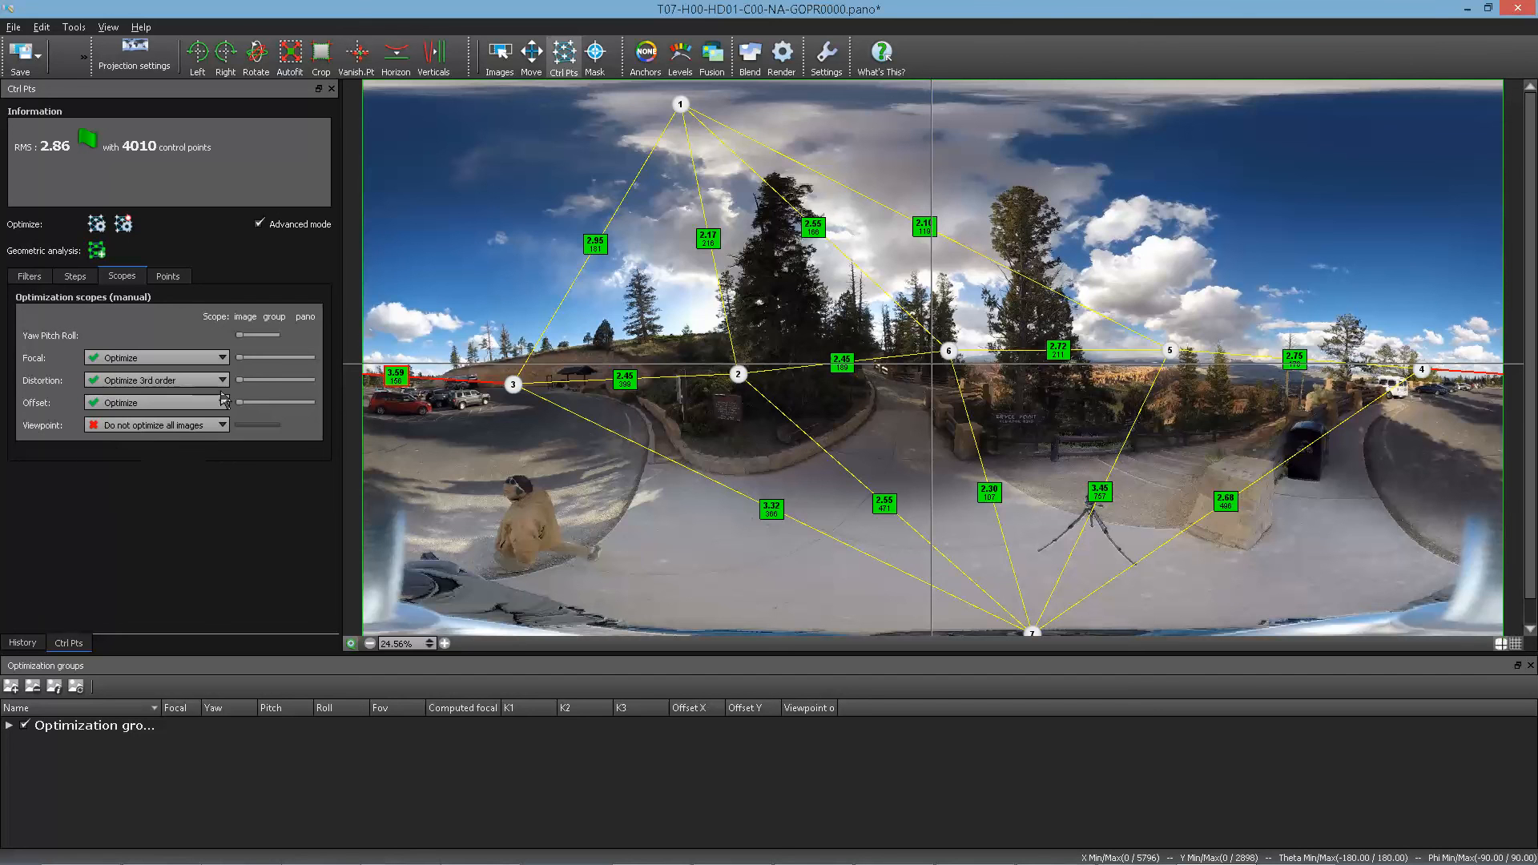
click(98, 226)
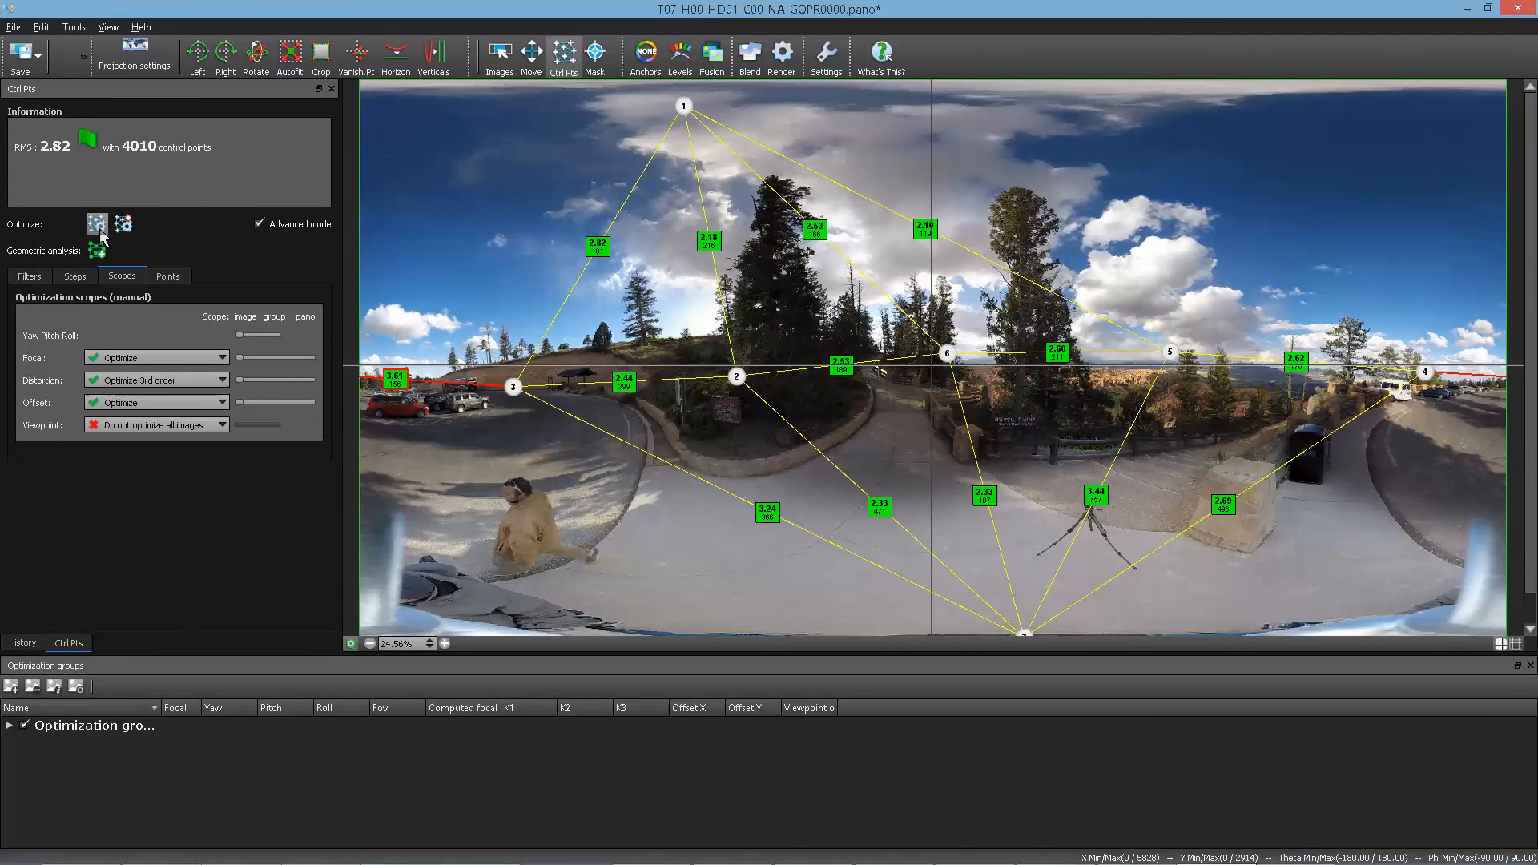
drag(239, 380, 310, 385)
click(97, 224)
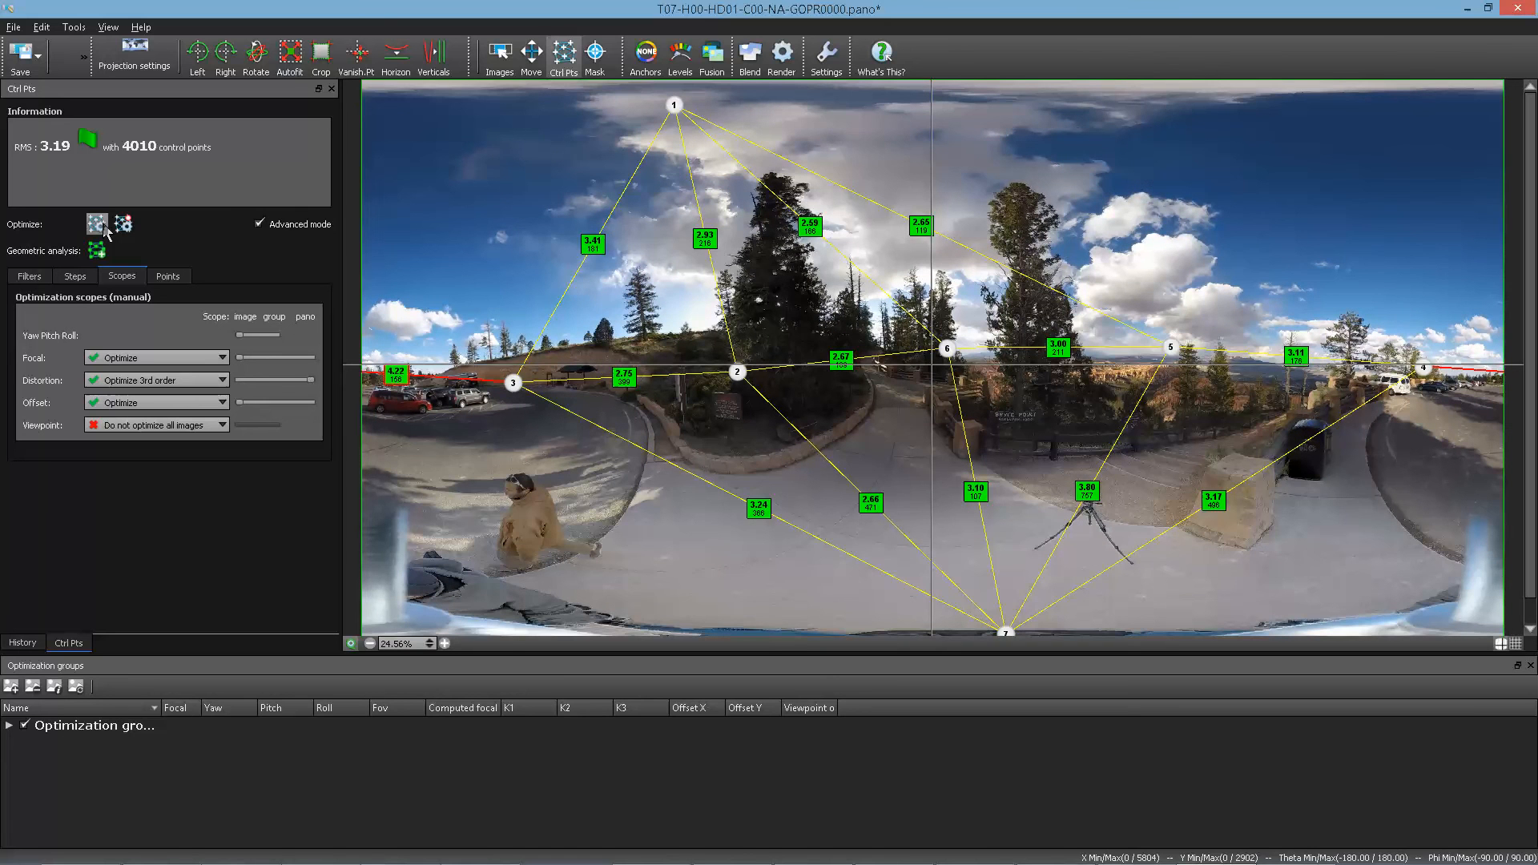
- Set distortion back to Optimize 2nd order at pano scope and re-optimize the panorama
click(140, 380)
click(150, 433)
click(105, 225)
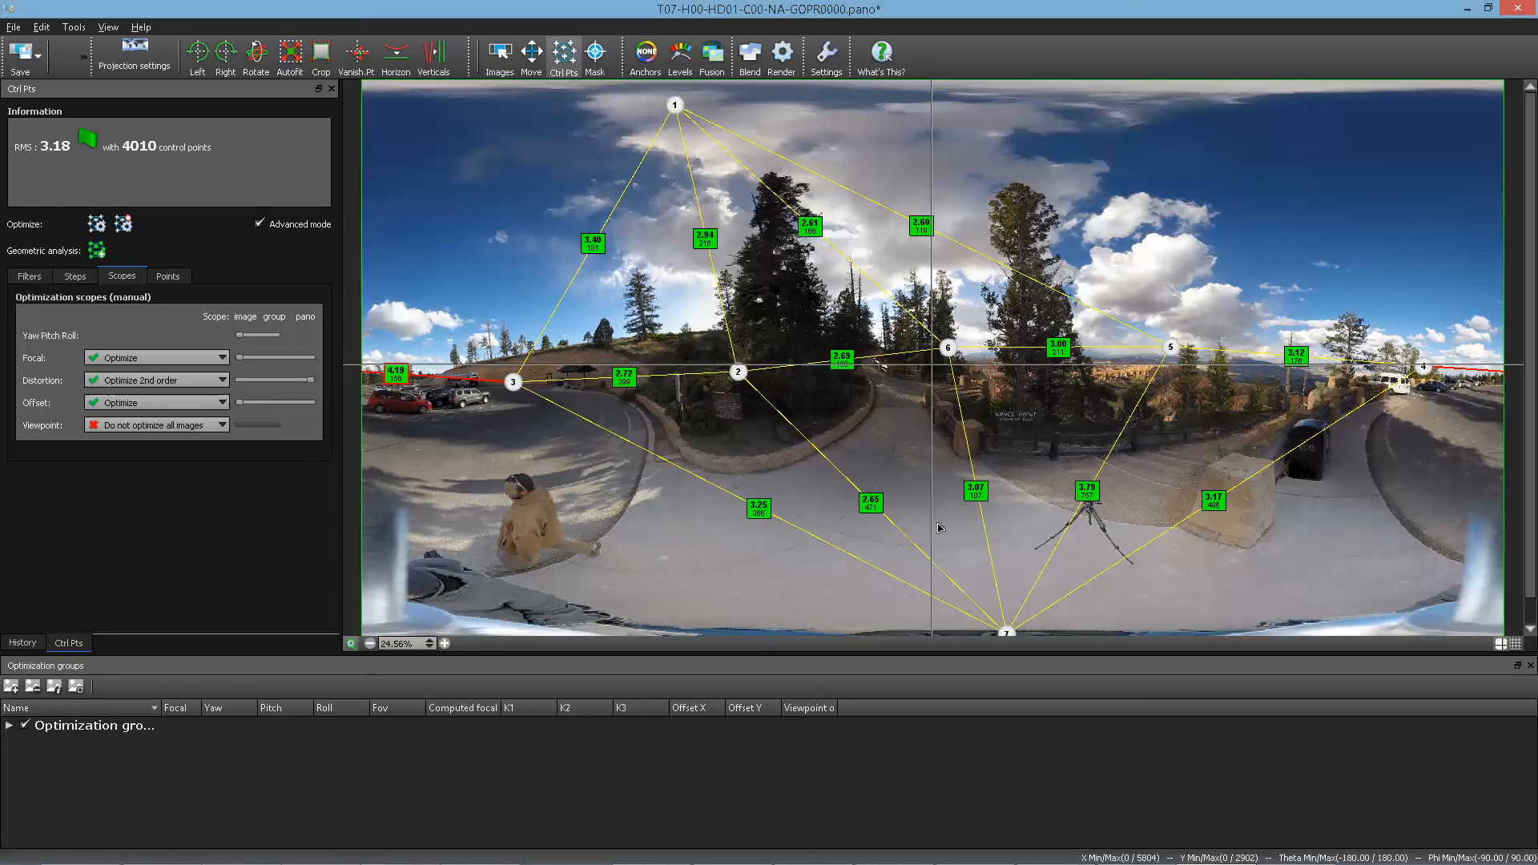
click(117, 380)
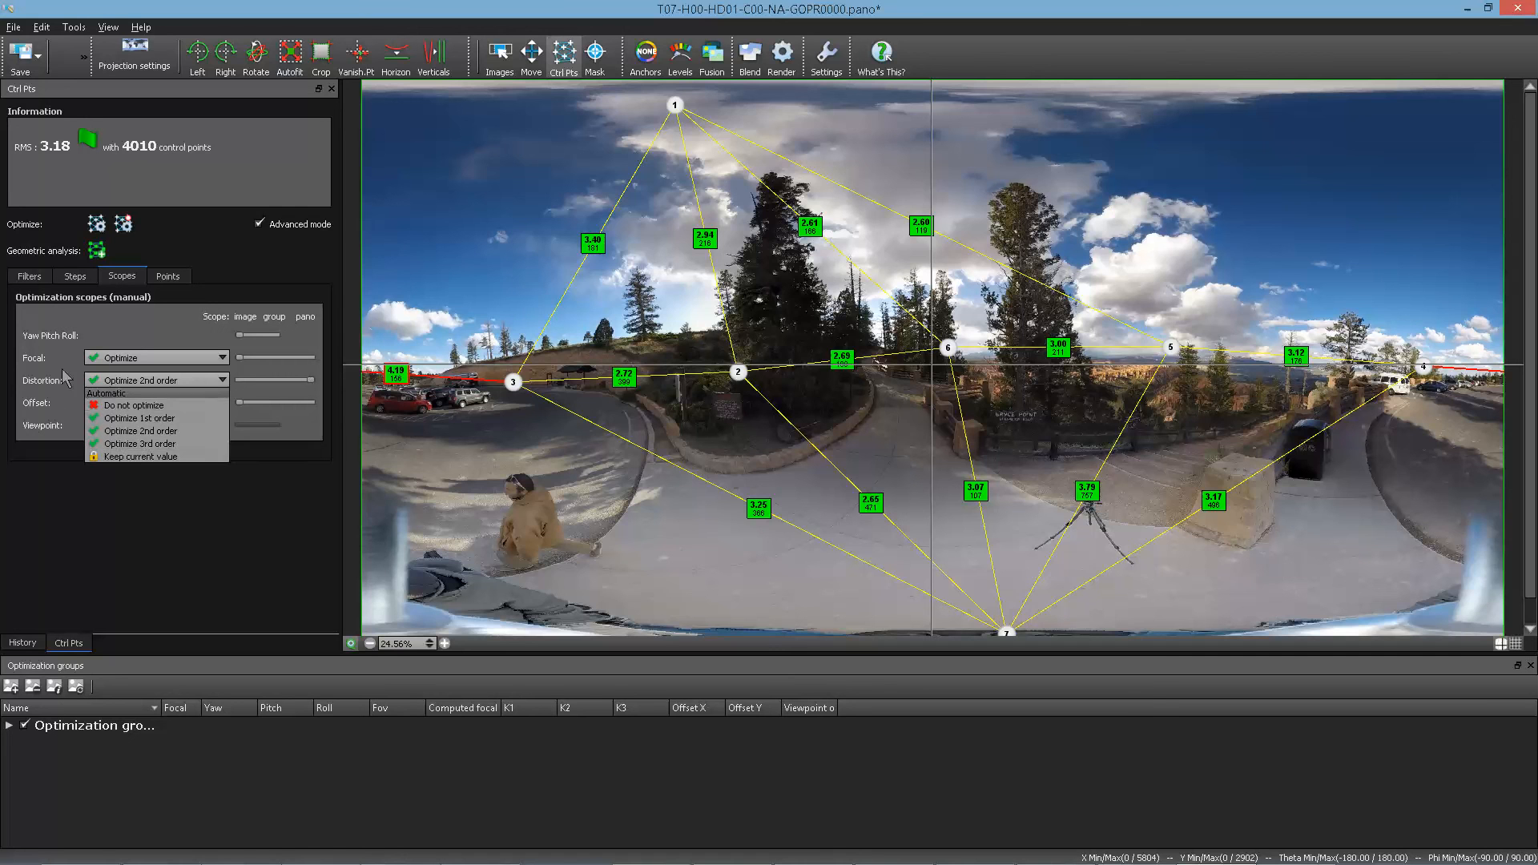
click(52, 460)
click(124, 361)
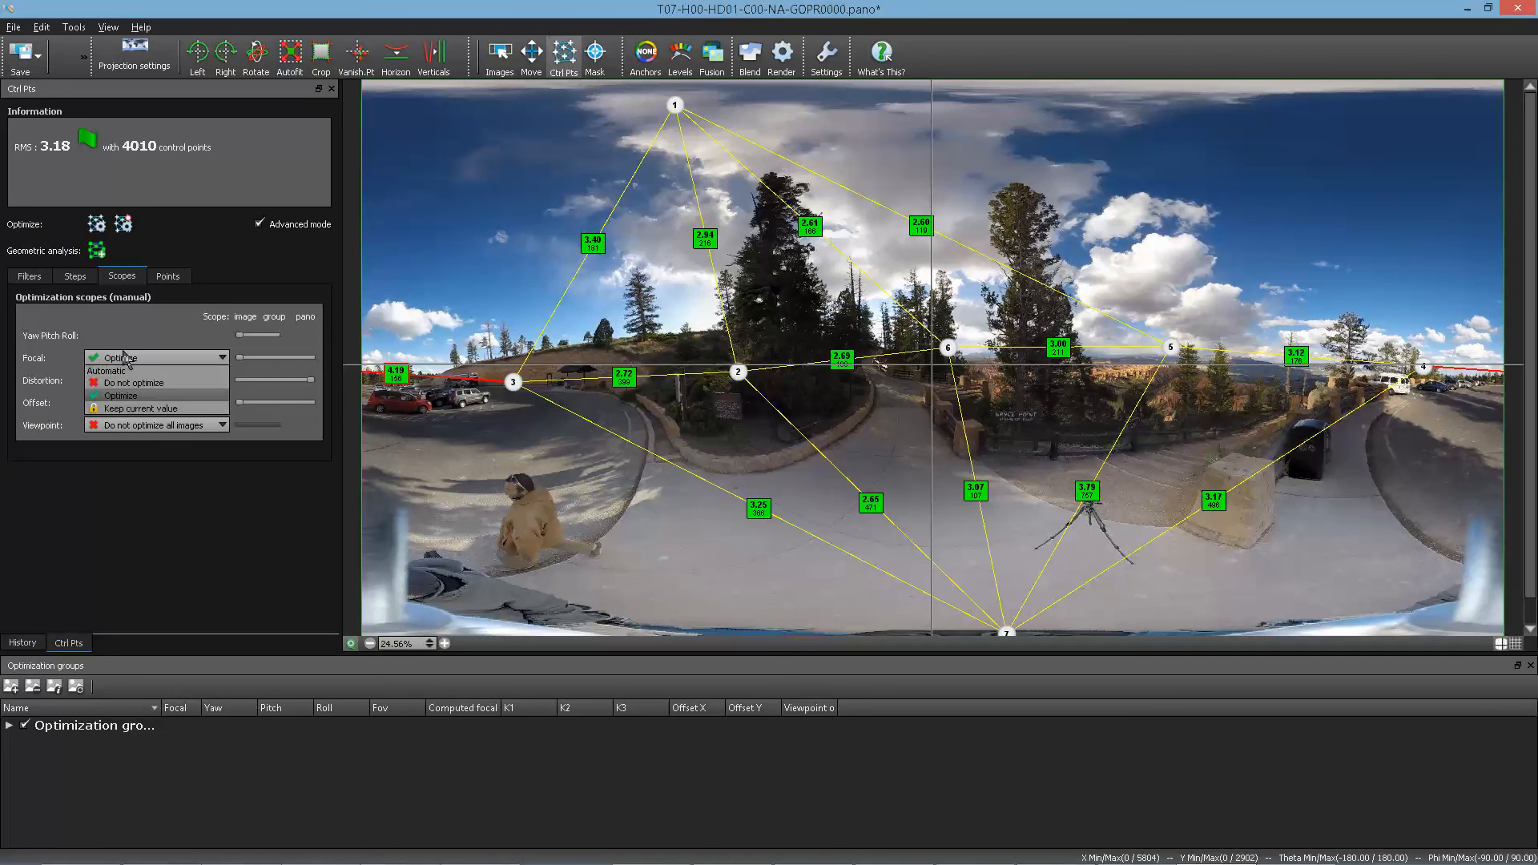
click(118, 363)
click(105, 363)
click(108, 364)
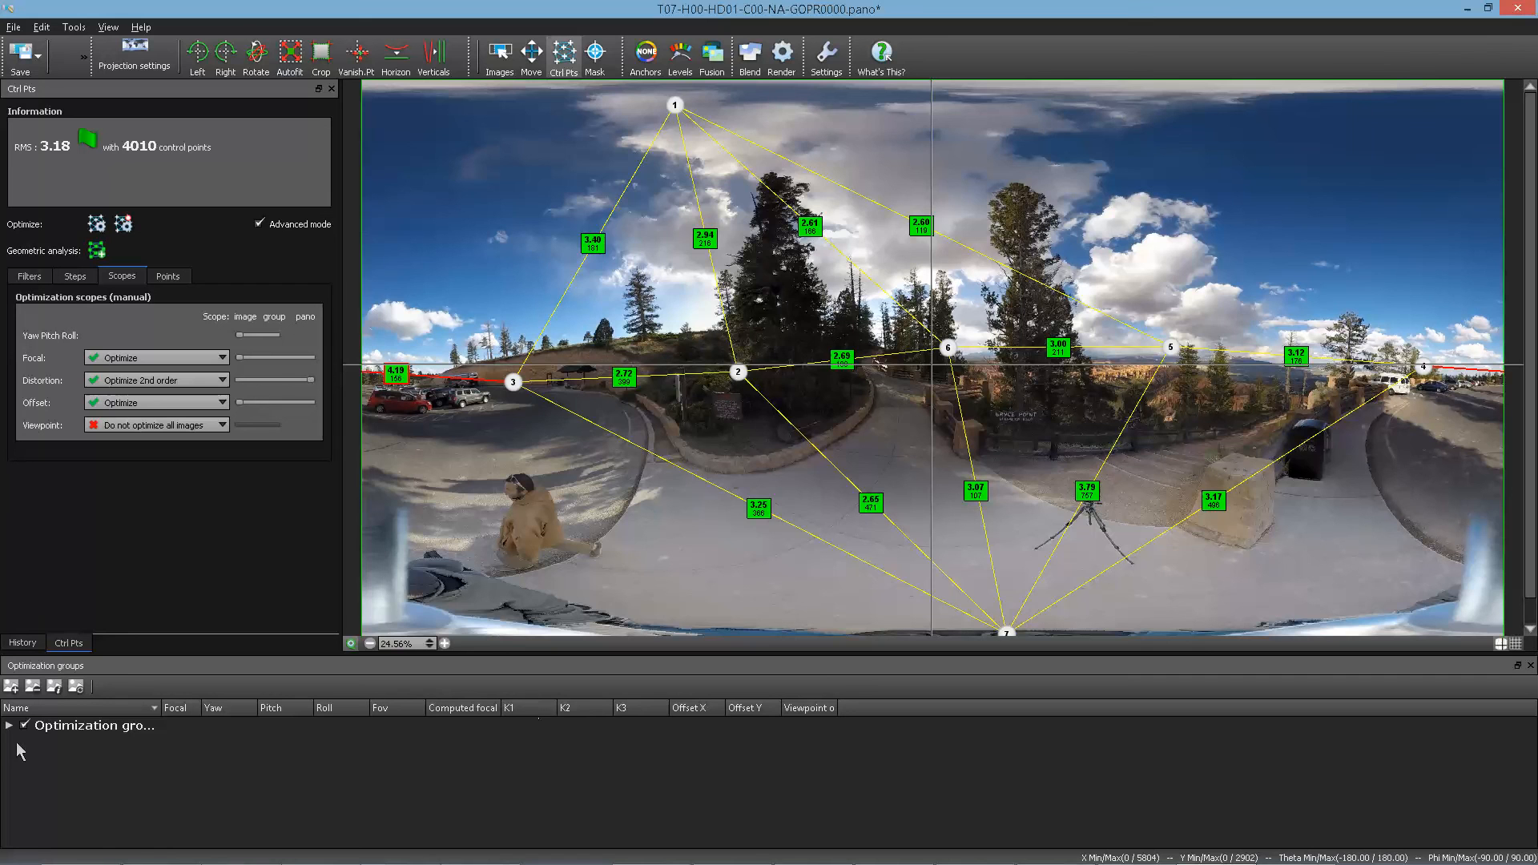
- Expand the optimization group and examine each image's yaw, pitch, roll, field of view, distortion coefficients and offsets
click(3, 728)
click(6, 726)
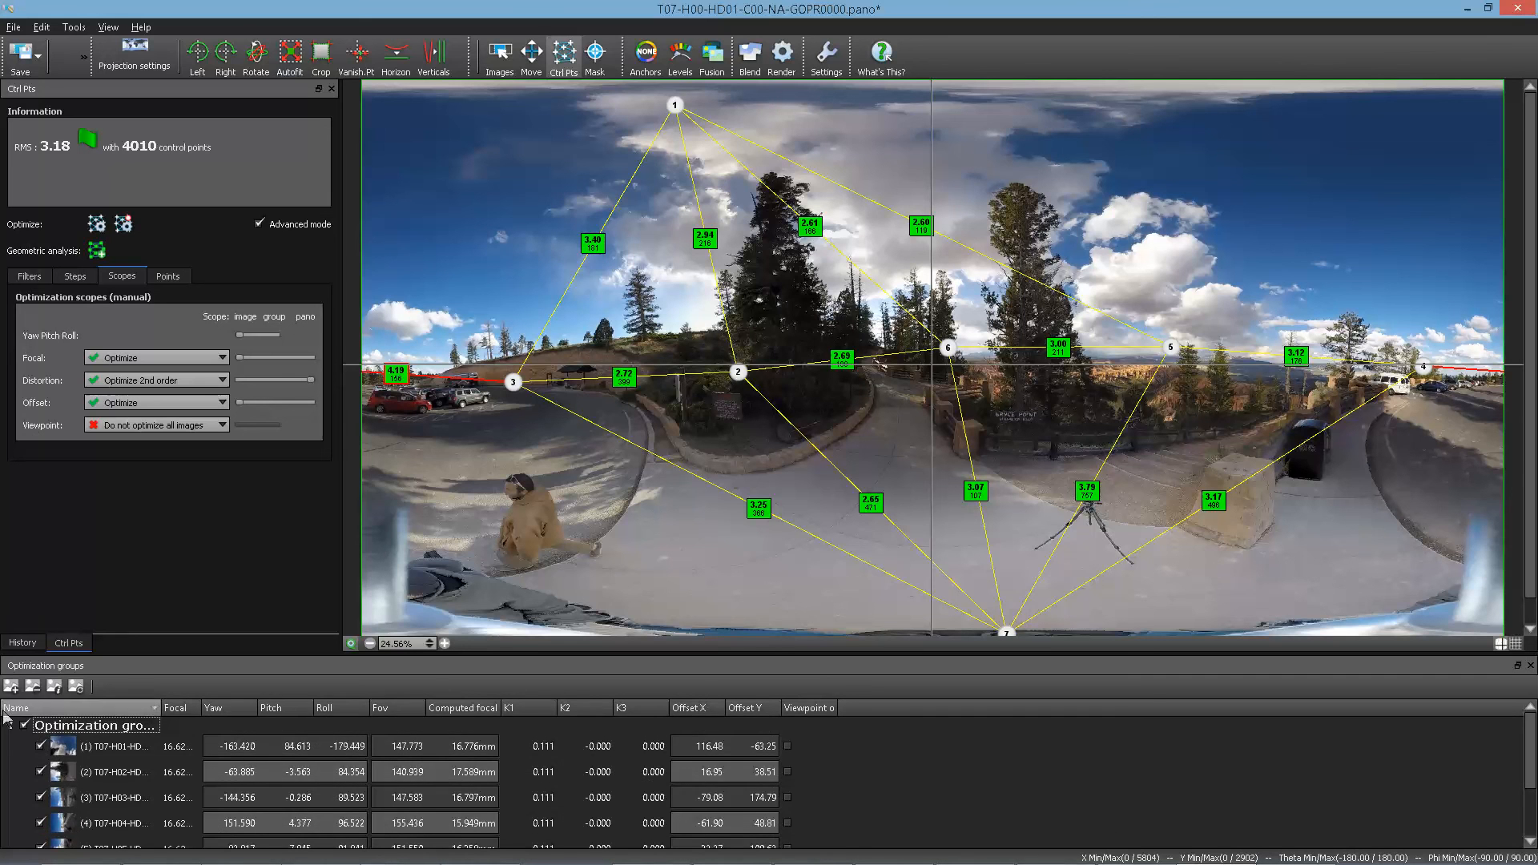
click(7, 724)
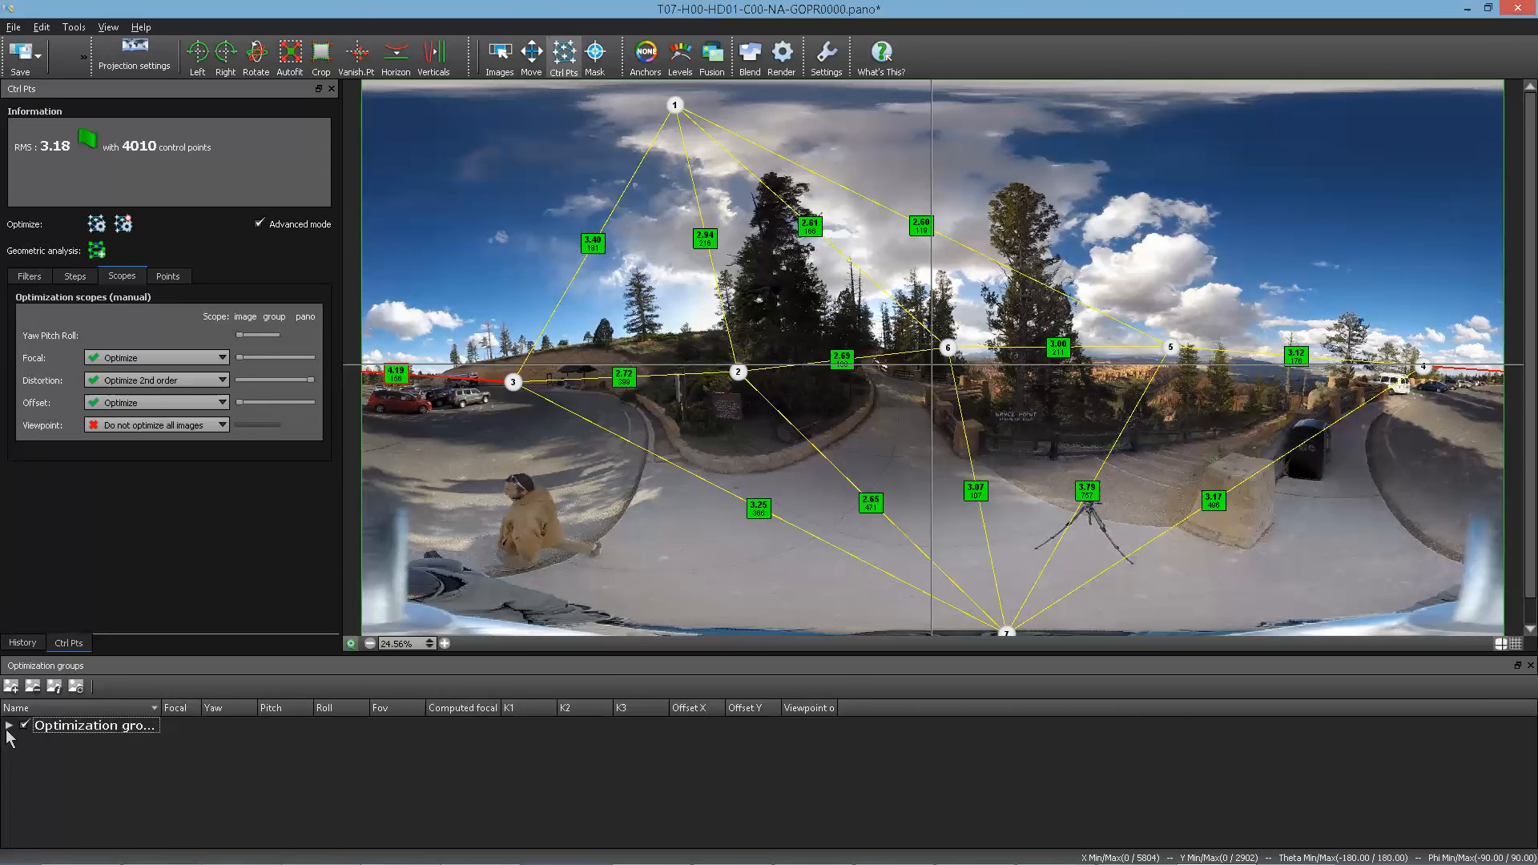
click(8, 726)
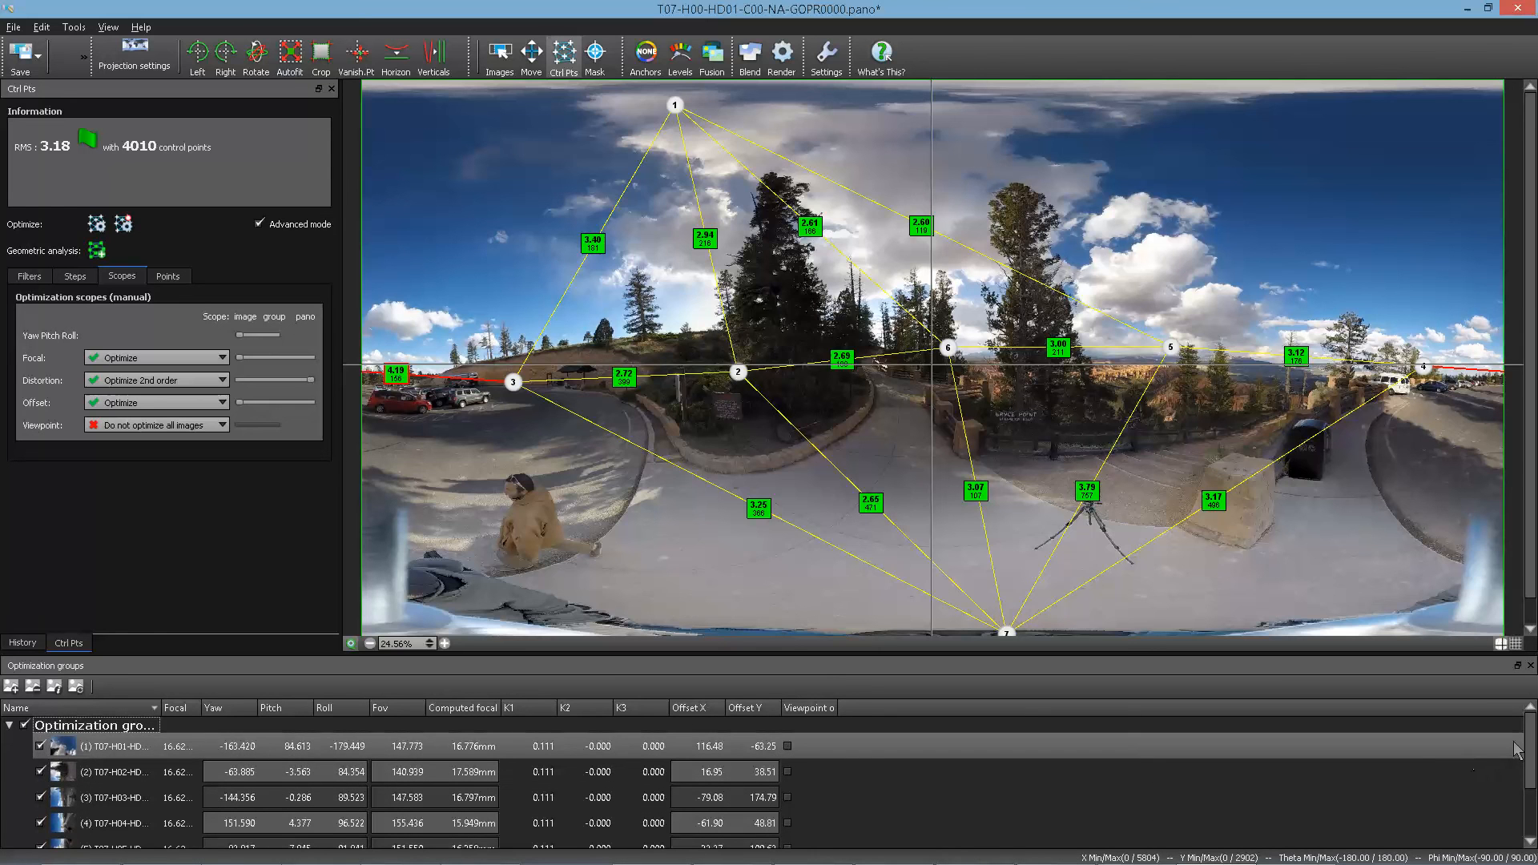
scroll(1525, 757, down, 1)
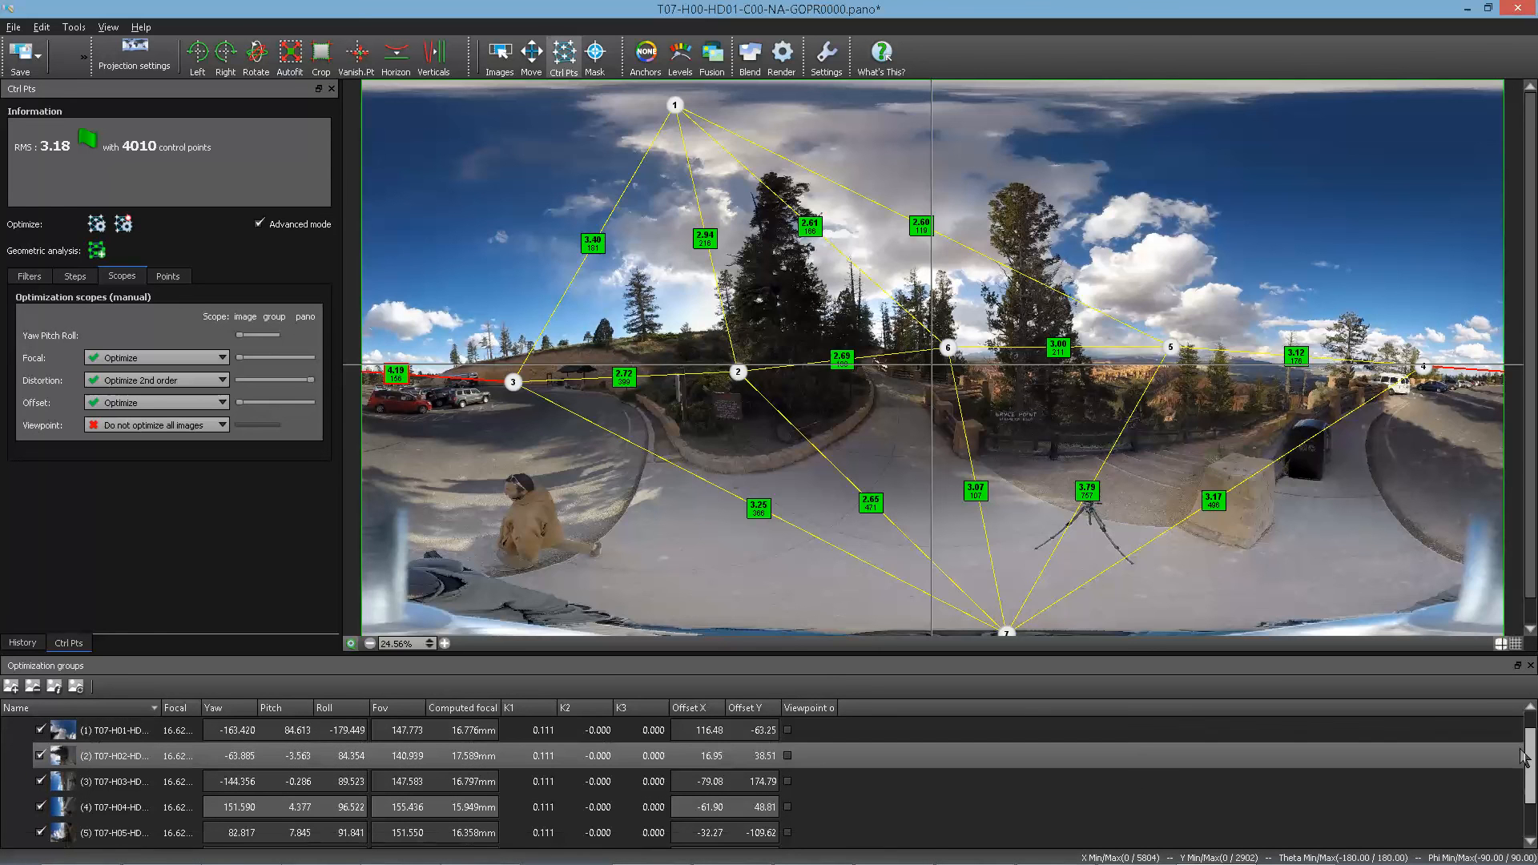
scroll(1522, 755, up, 1)
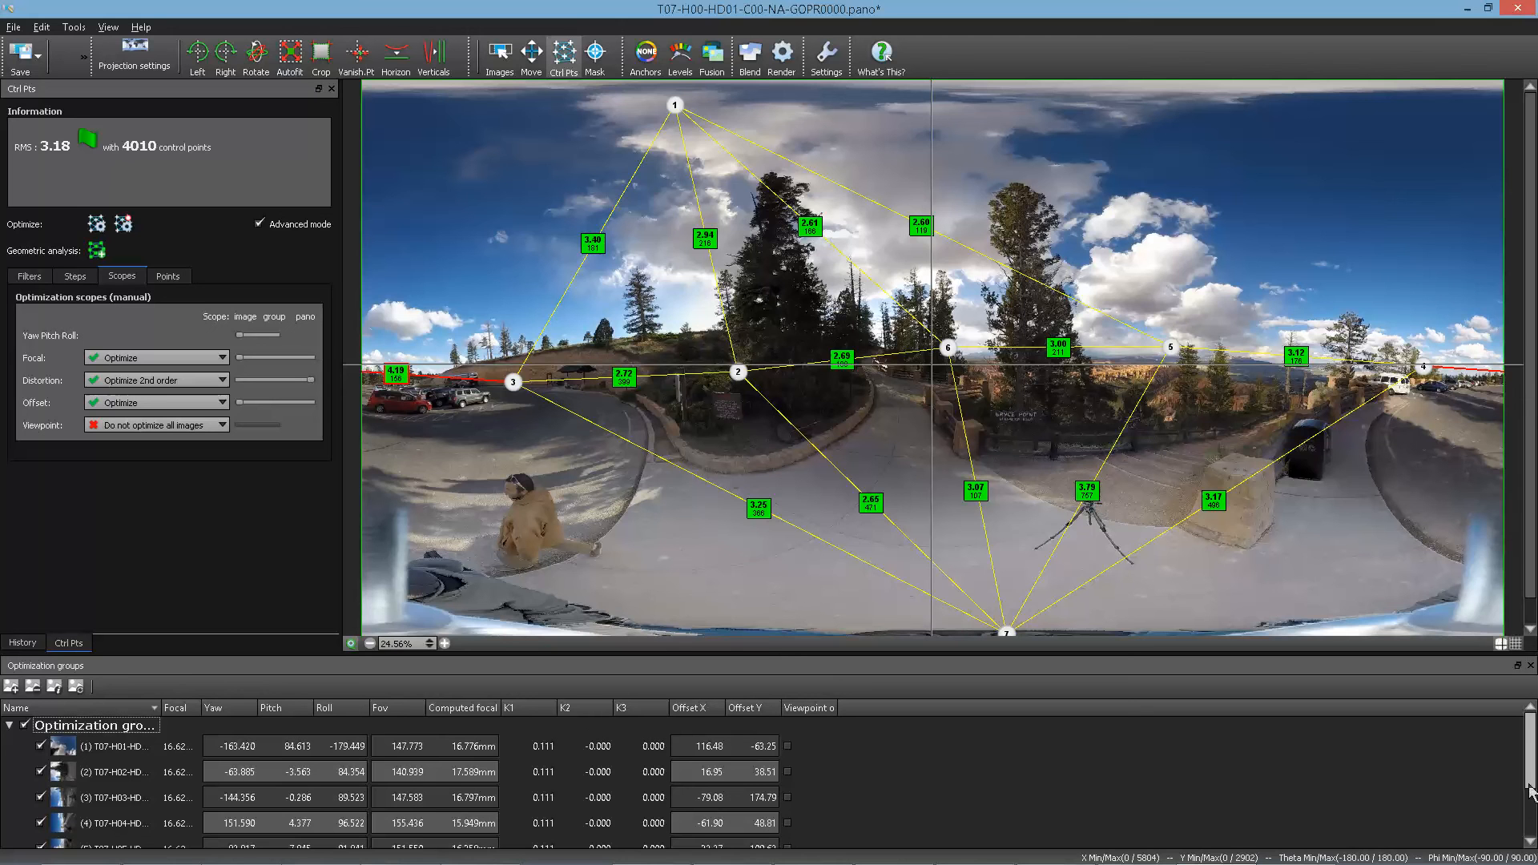
scroll(1530, 792, down, 1)
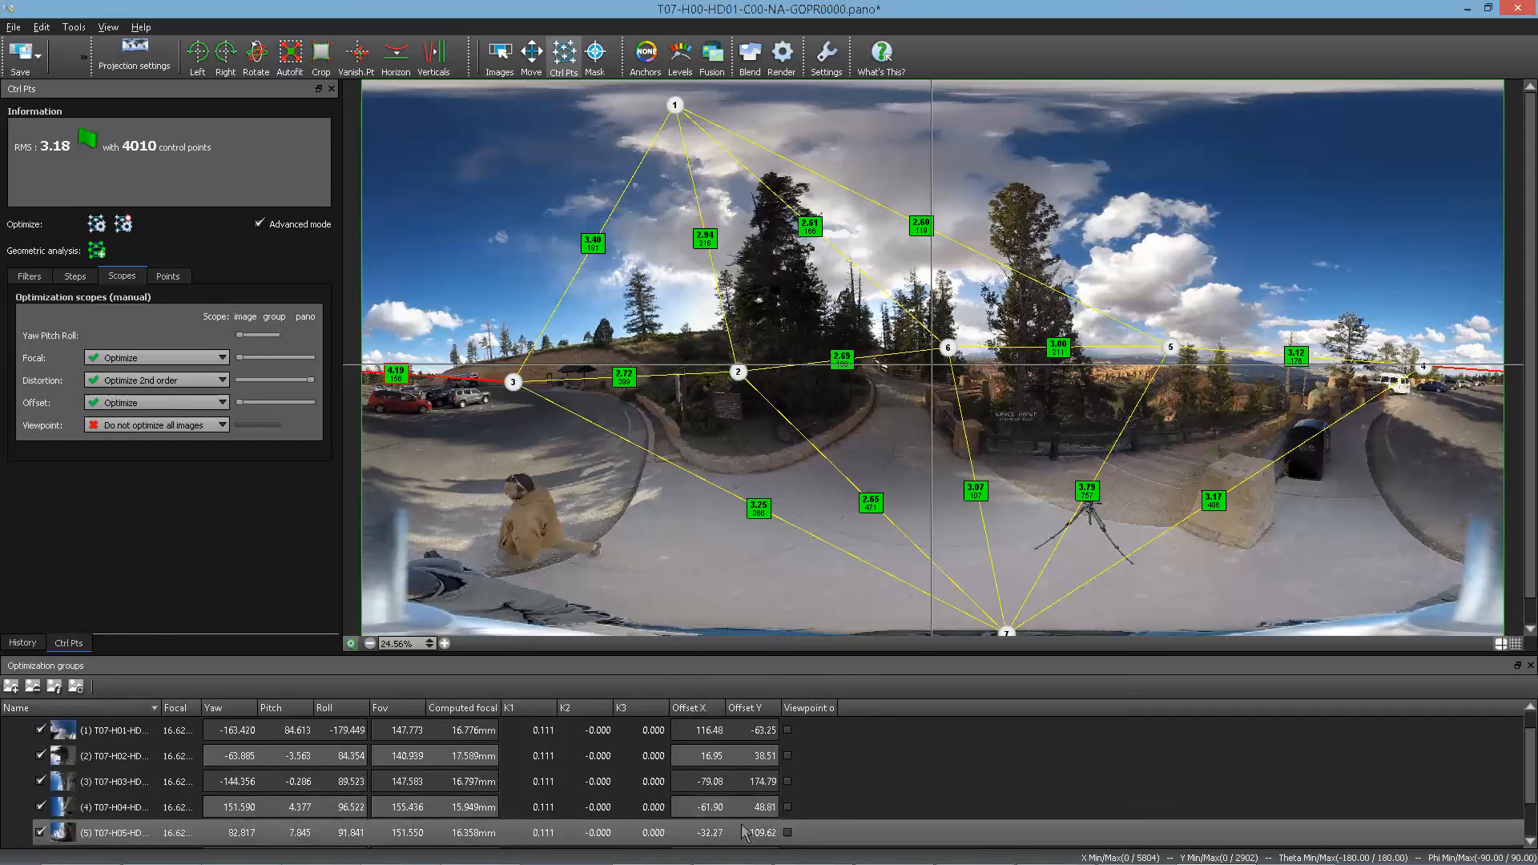
click(170, 404)
click(170, 407)
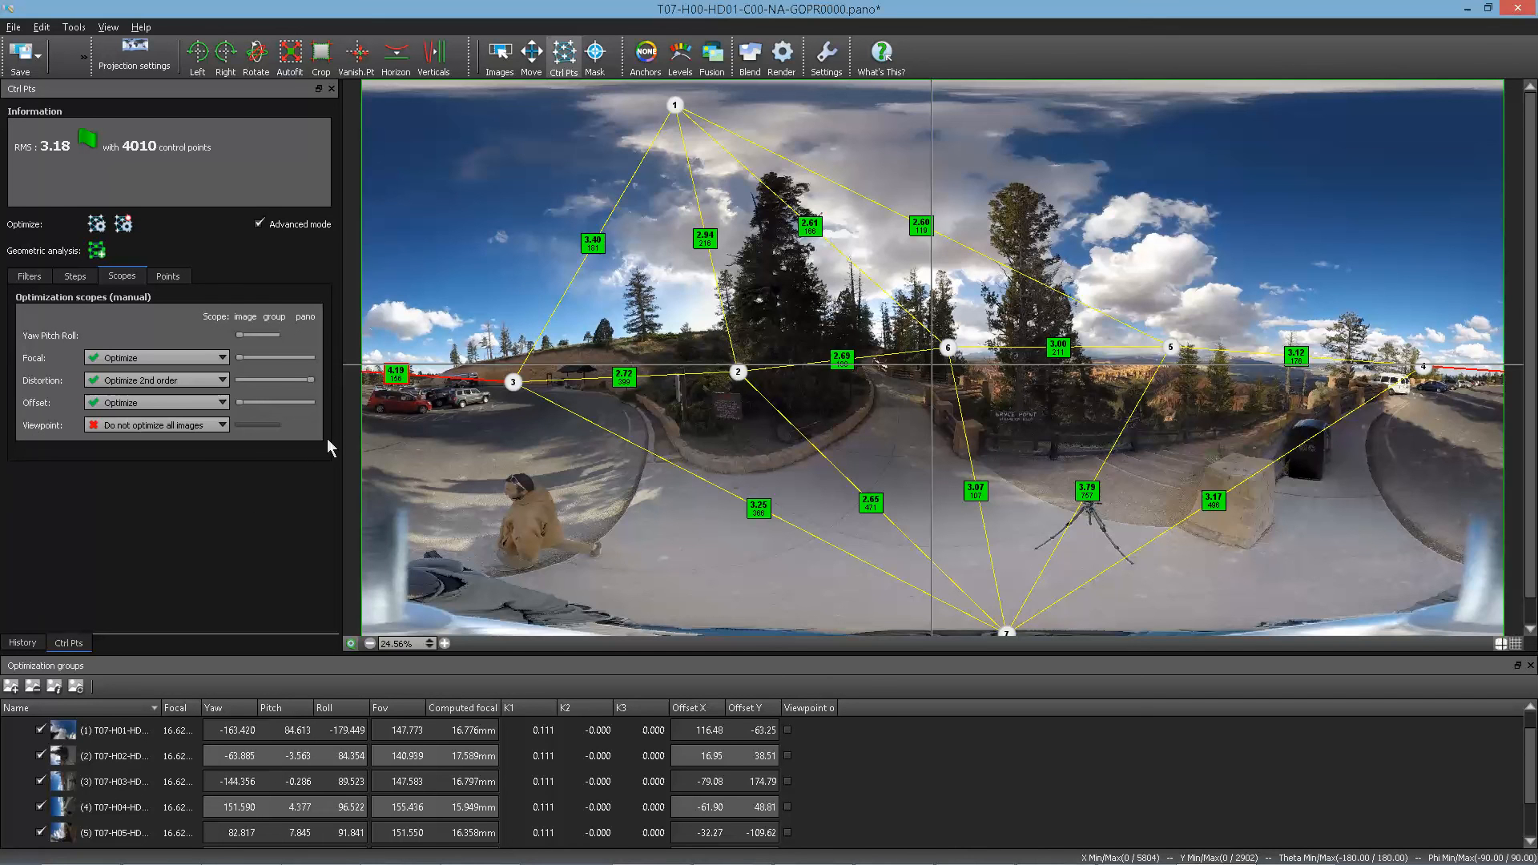
- Close the control point editor for link 3-4 and turn off Advanced mode in the control point settings
key(alt+Tab)
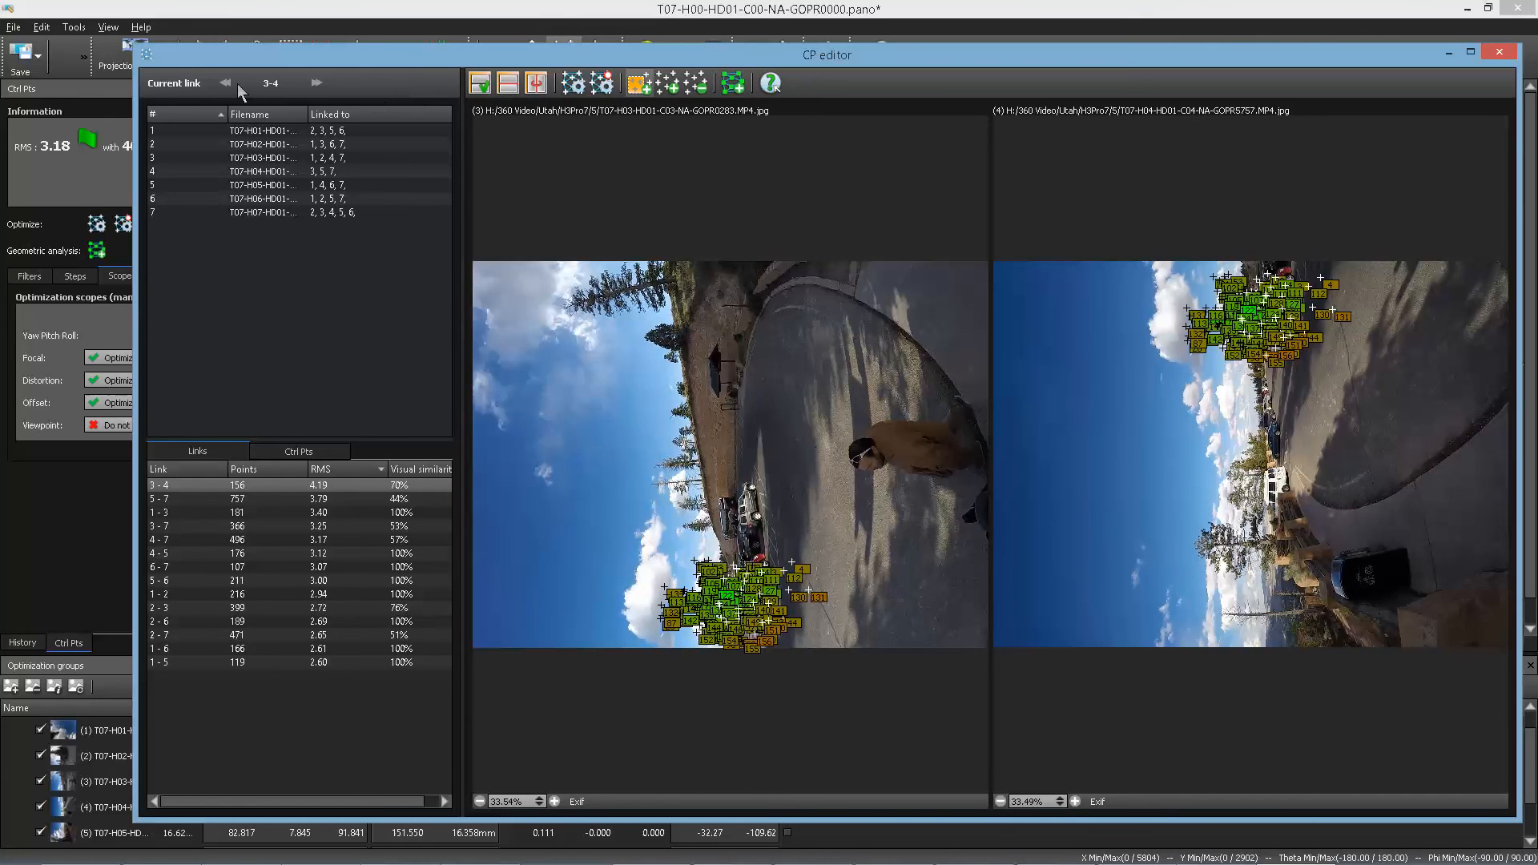
key(Escape)
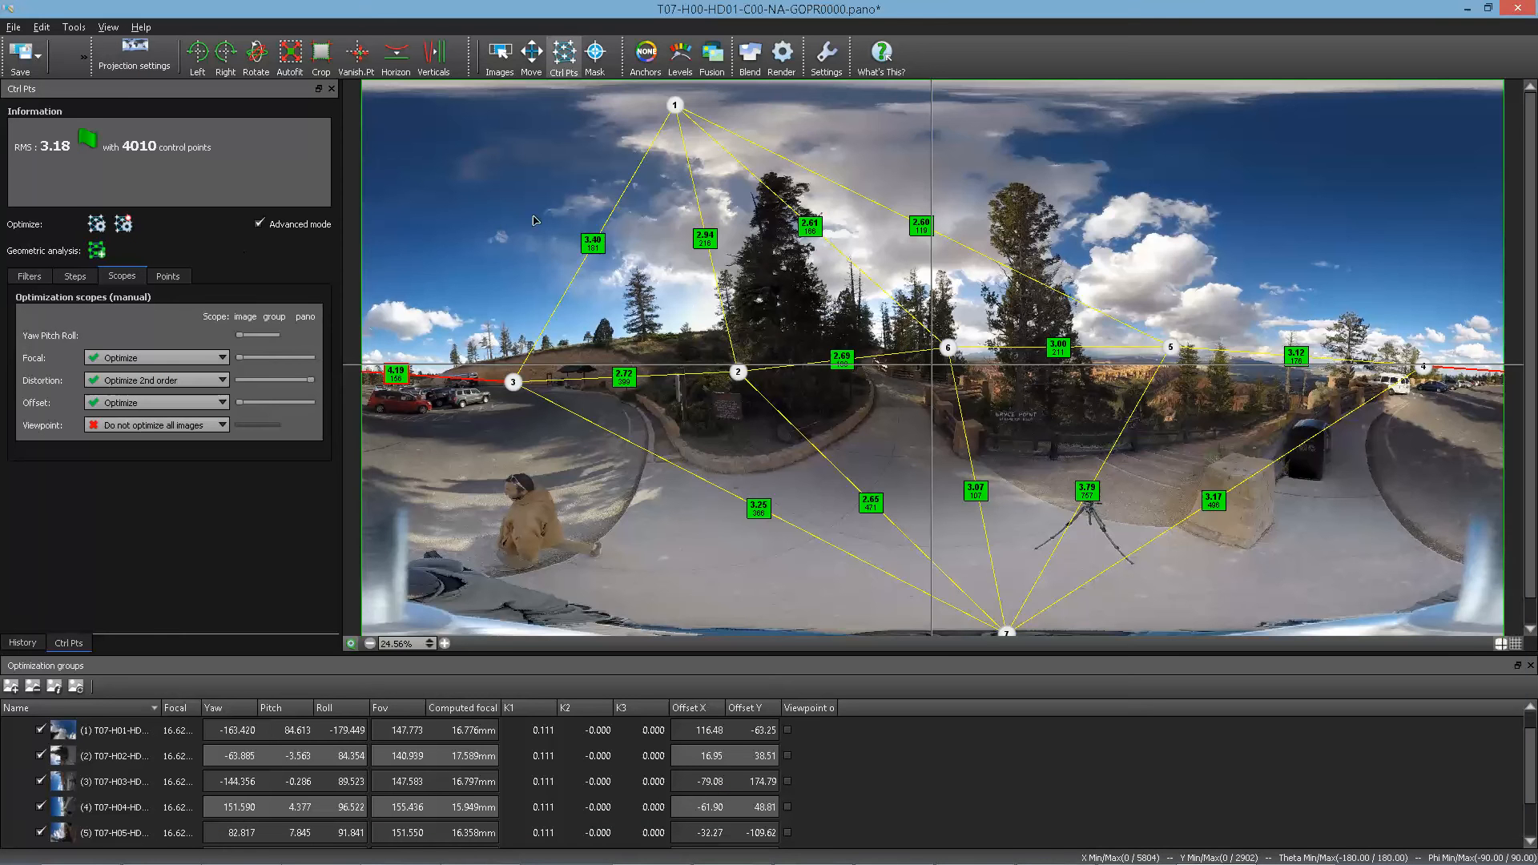
click(259, 221)
click(259, 221)
click(259, 221)
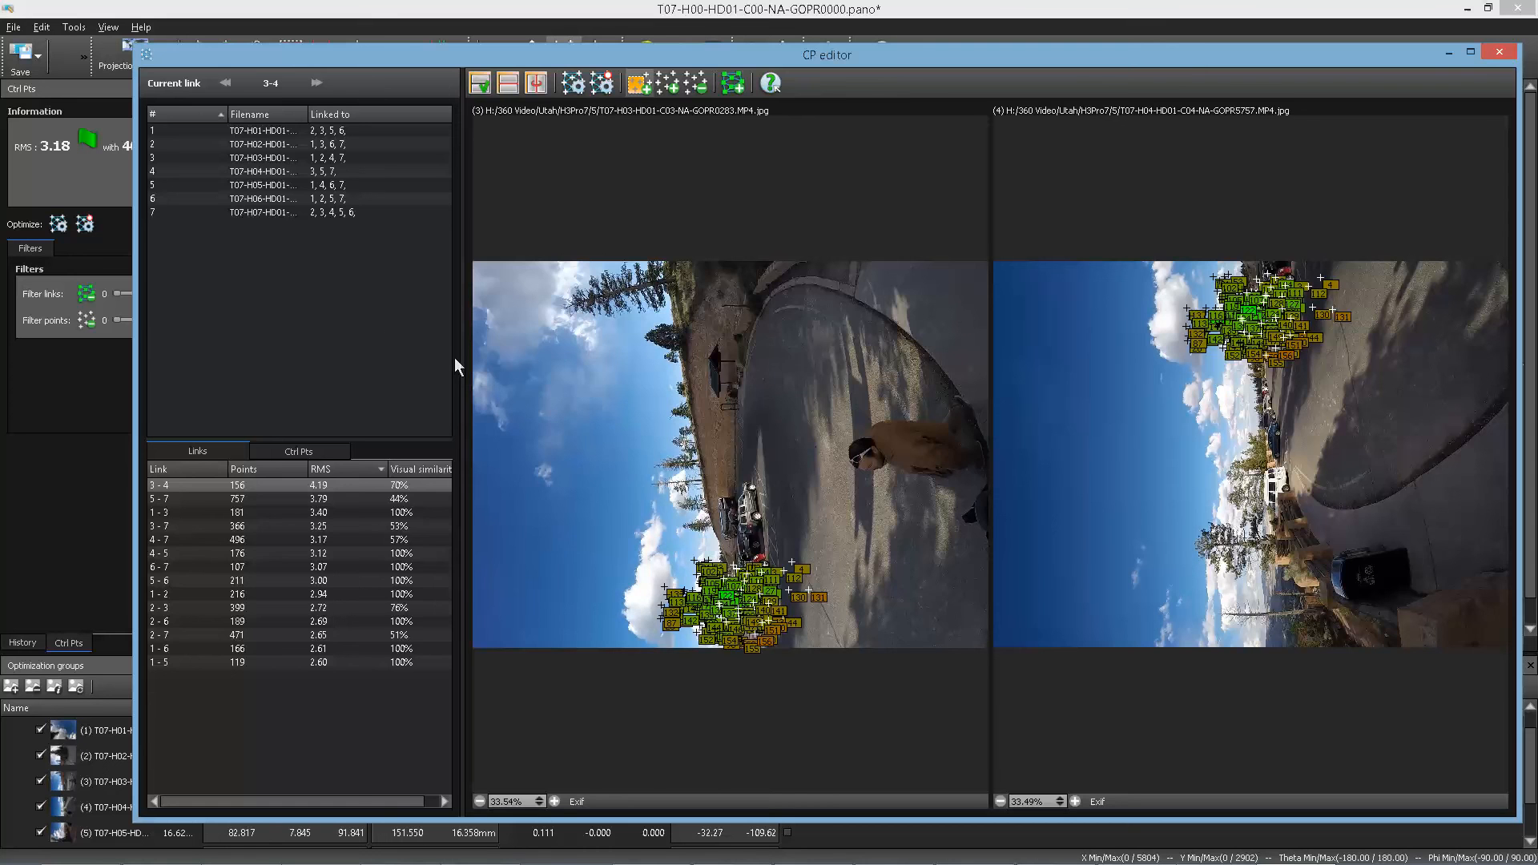
- Reopen the control point editor for the link between images 3 and 4, and show the desktop
key(Escape)
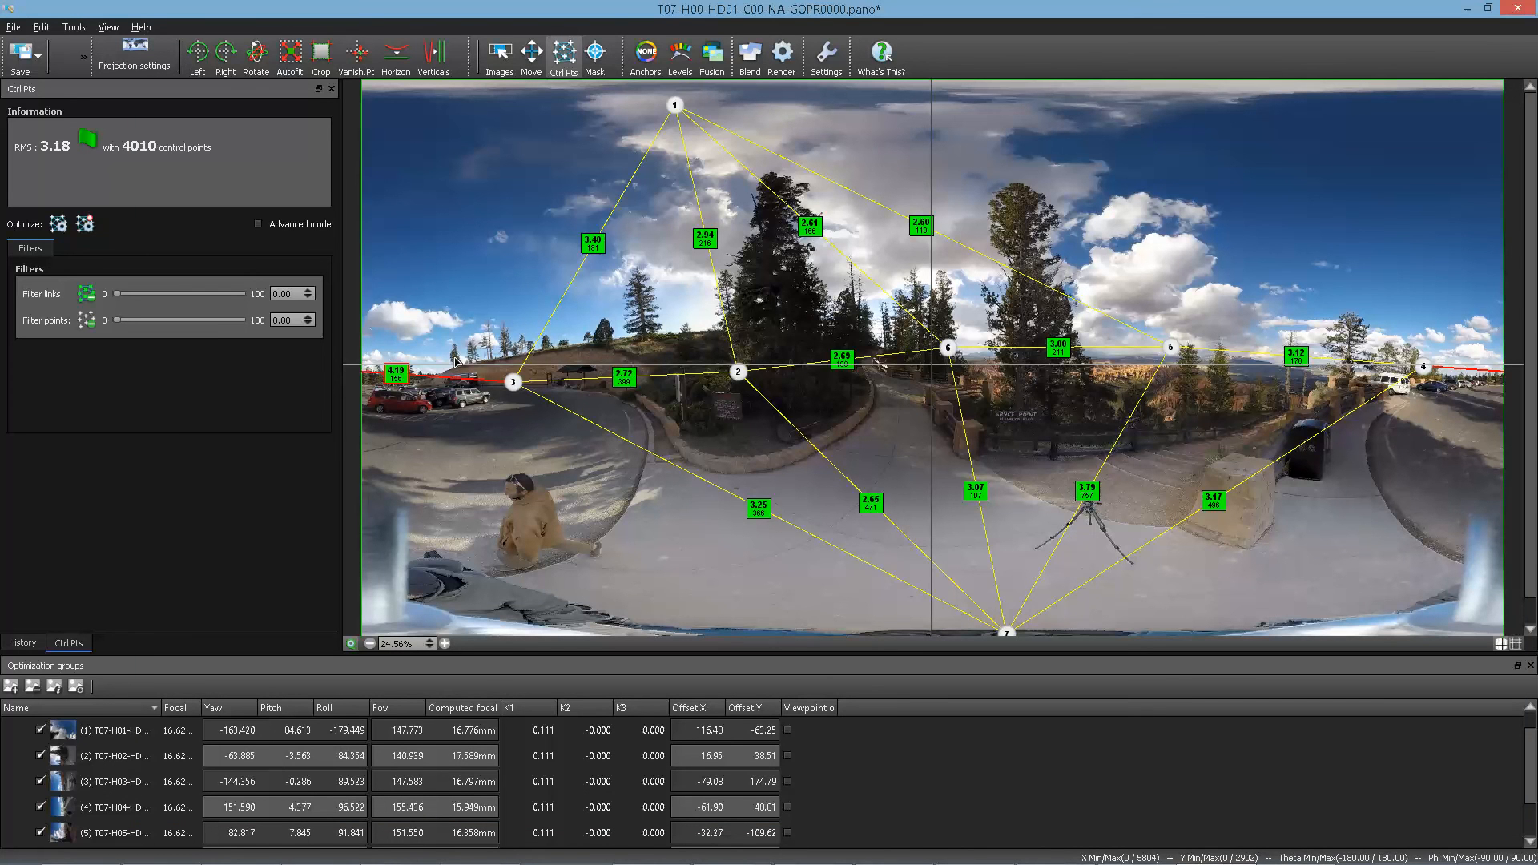
double_click(454, 360)
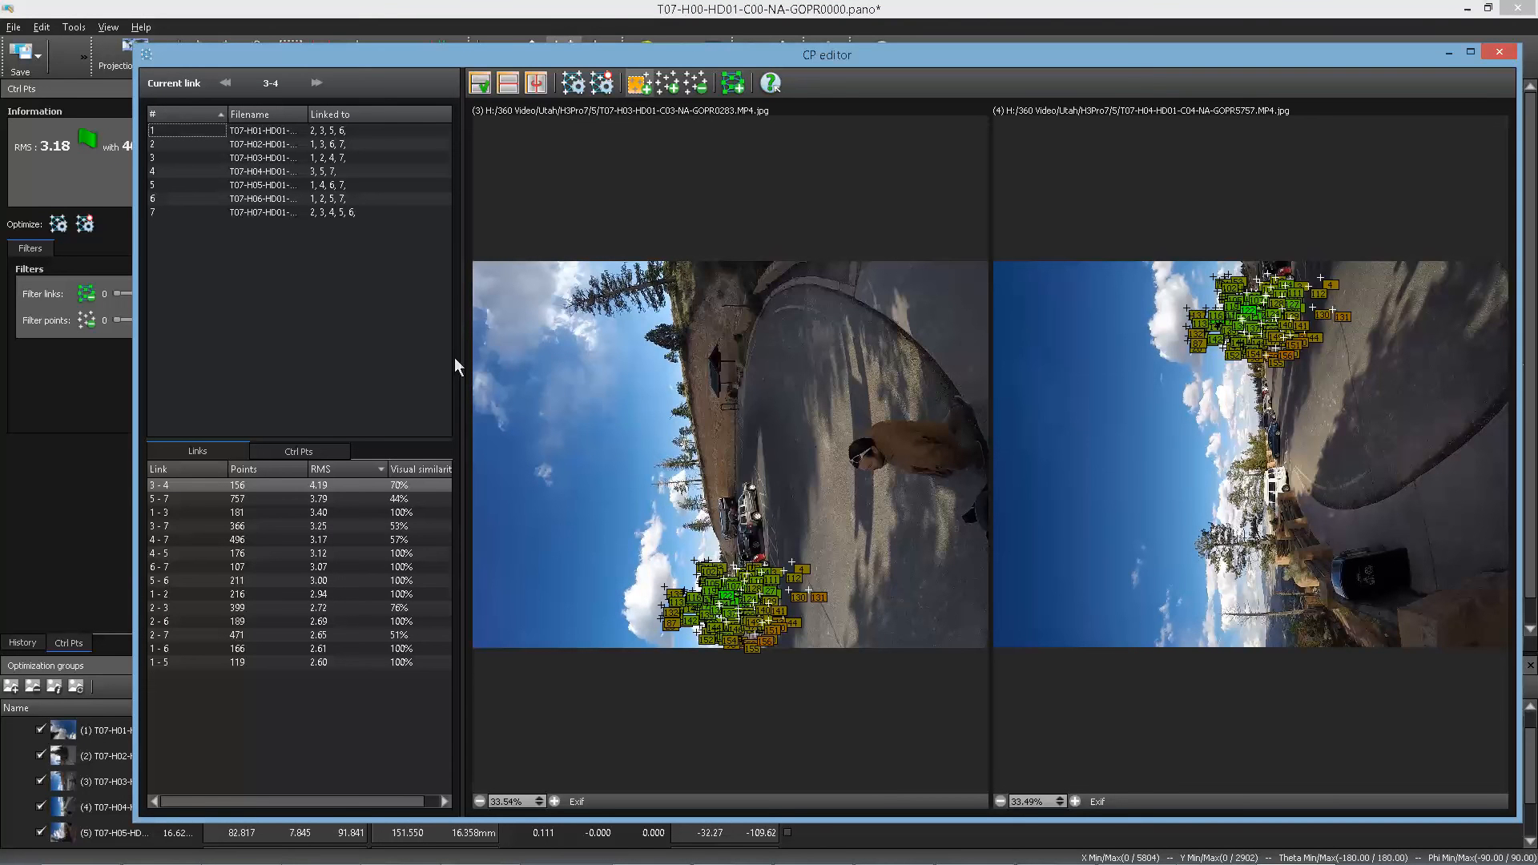
key(super+d)
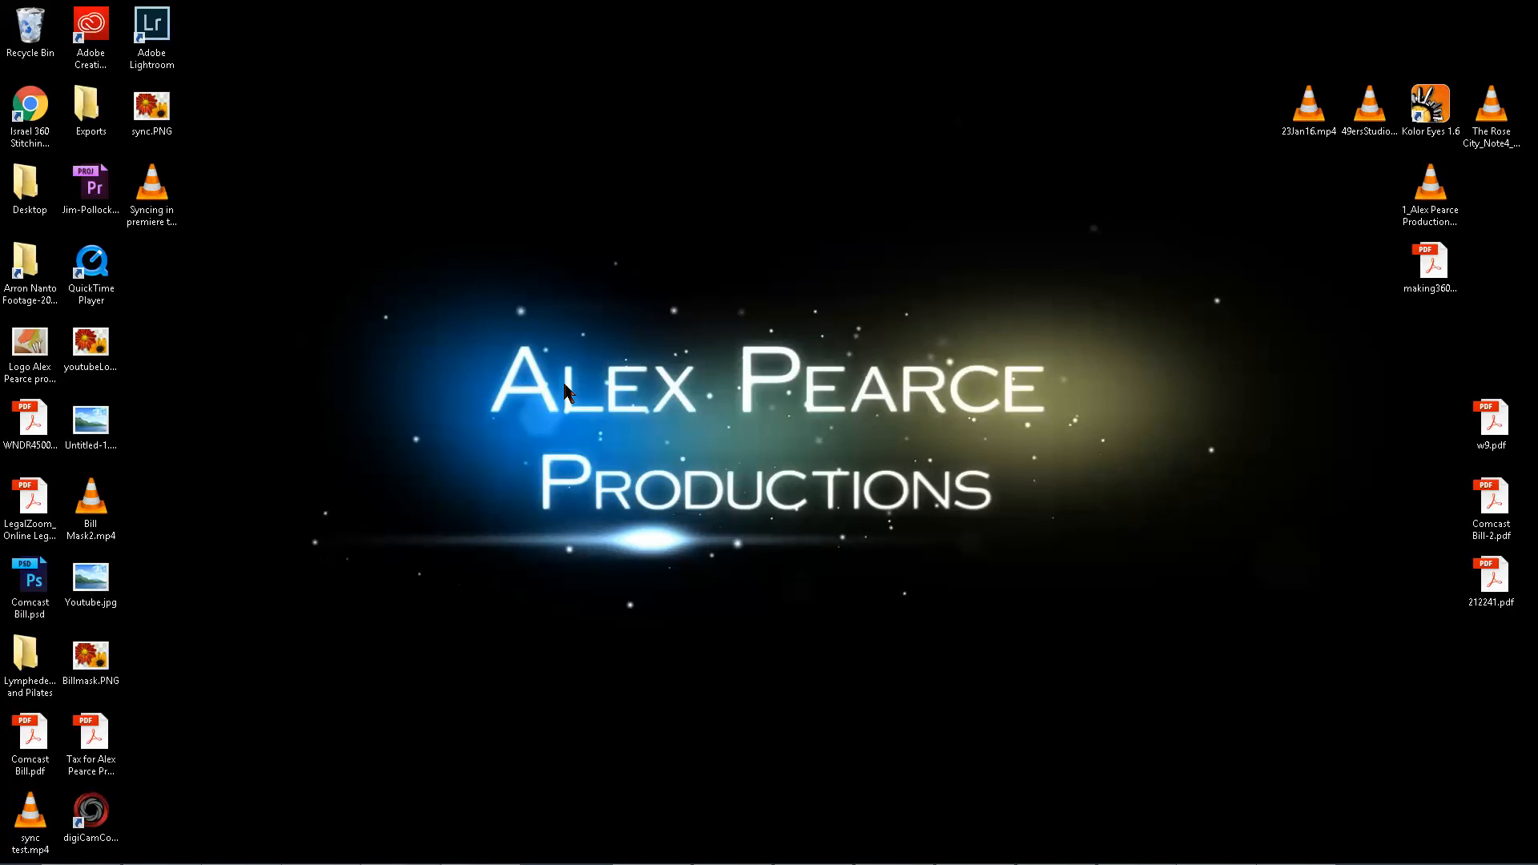